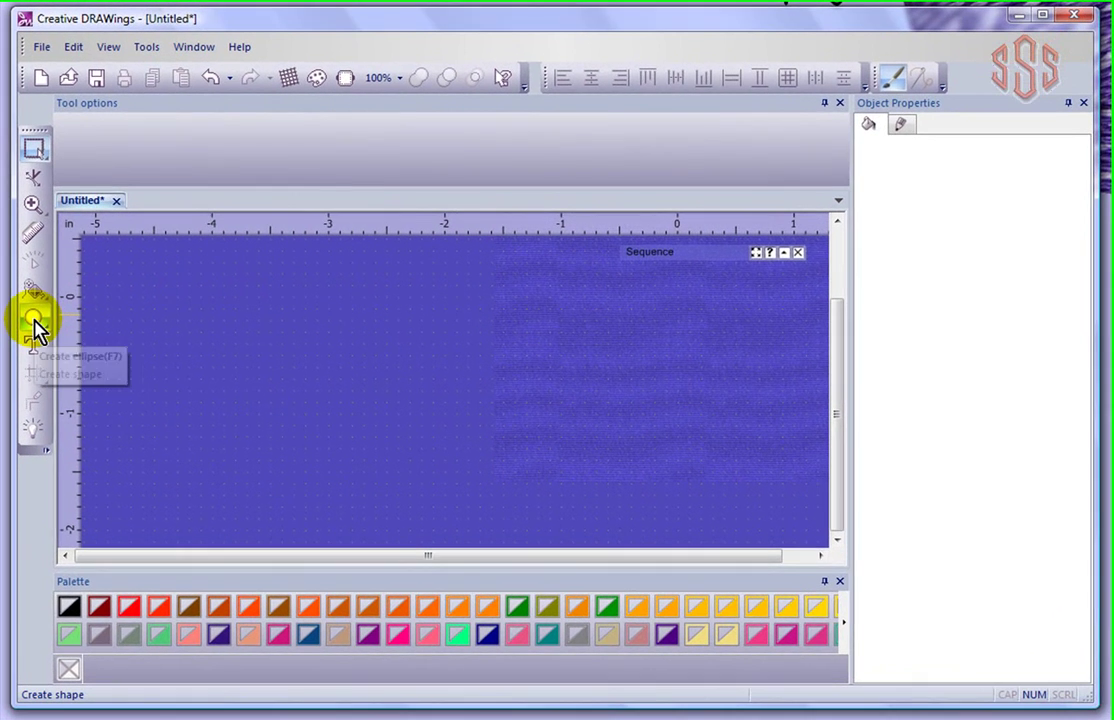
# Draw an ellipse about 3.31 in wide and 1.65 in high and give its outline the Crystals style
pyautogui.click(34, 318)
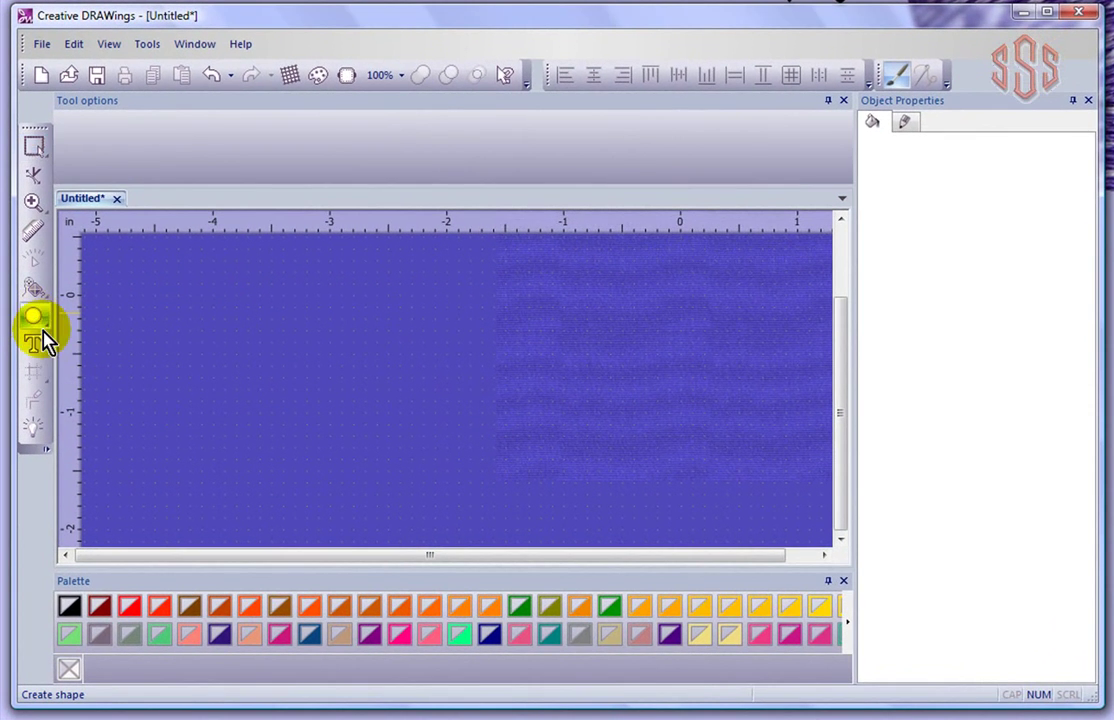
pyautogui.moveTo(251, 302); pyautogui.dragTo(640, 497)
pyautogui.rightClick(676, 343)
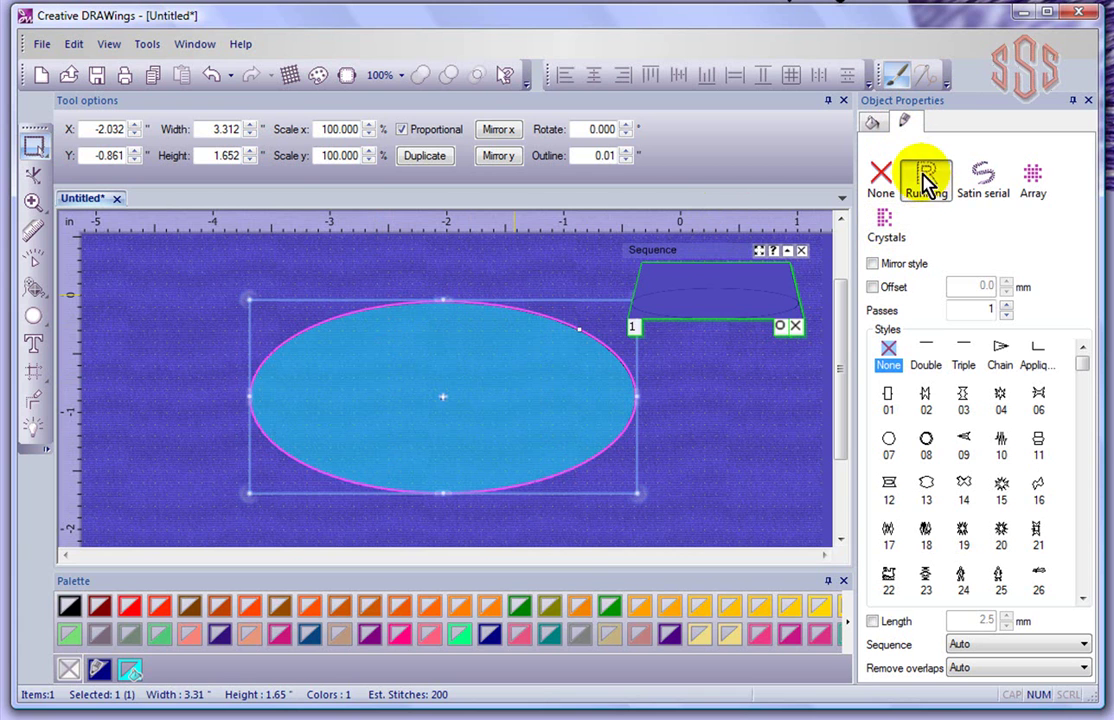
pyautogui.click(884, 226)
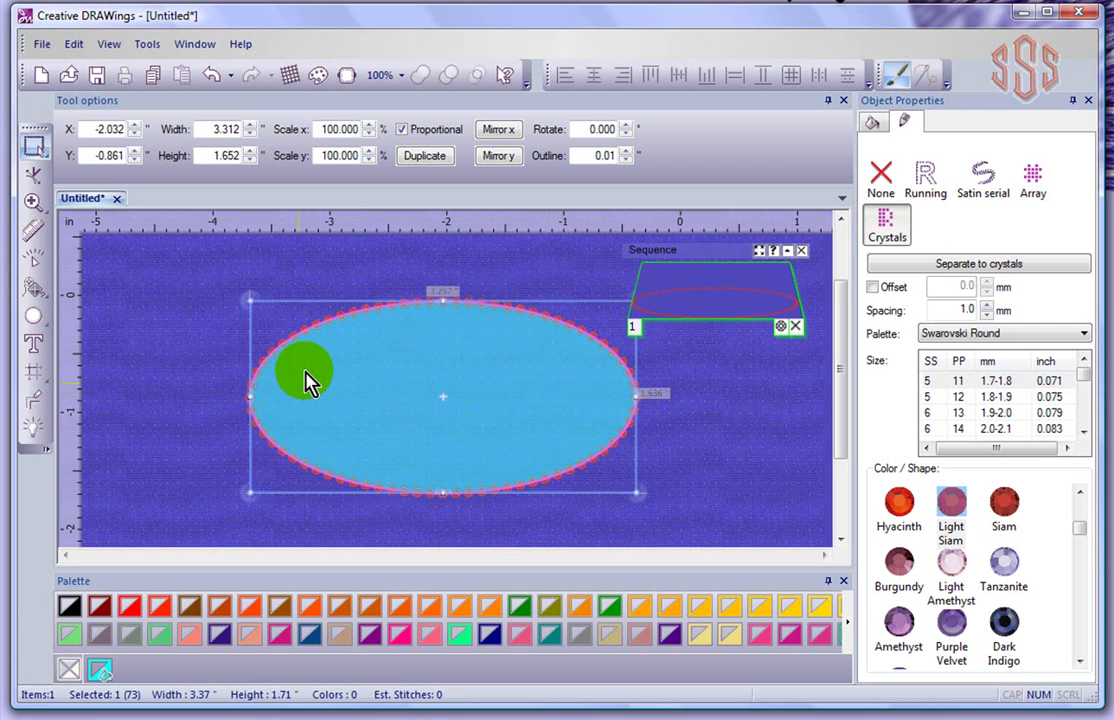
# Enable the offset of the ellipse's crystal outline and set it to 5 mm
pyautogui.scroll(3, 327, 318)
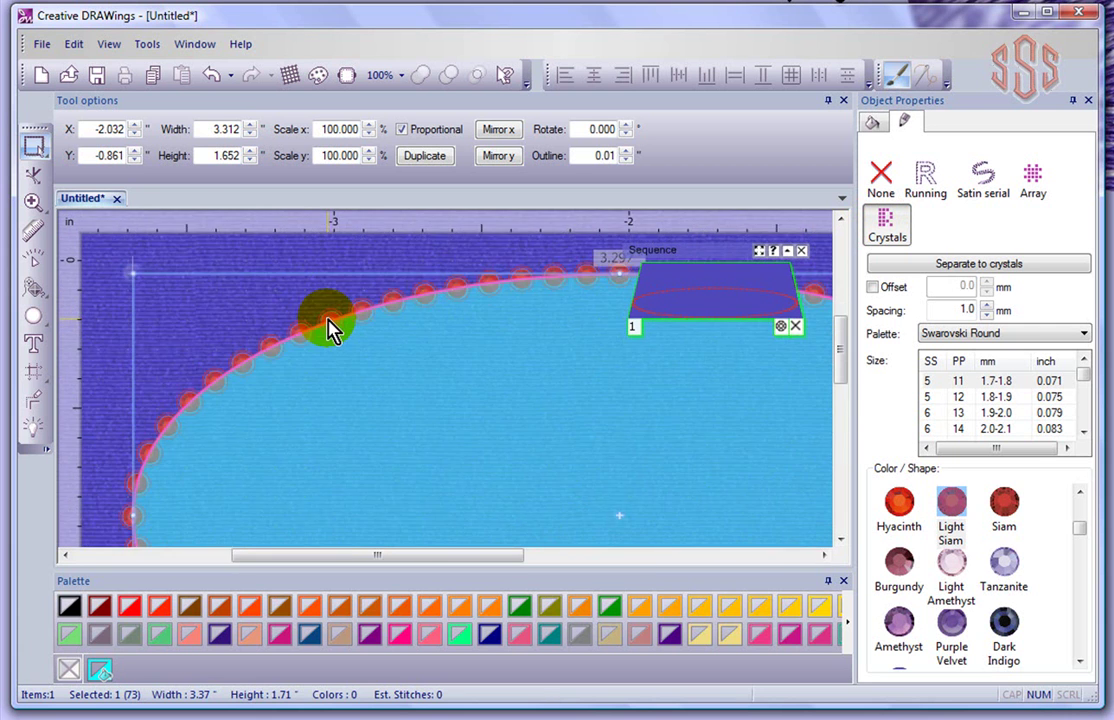
pyautogui.scroll(2, 278, 372)
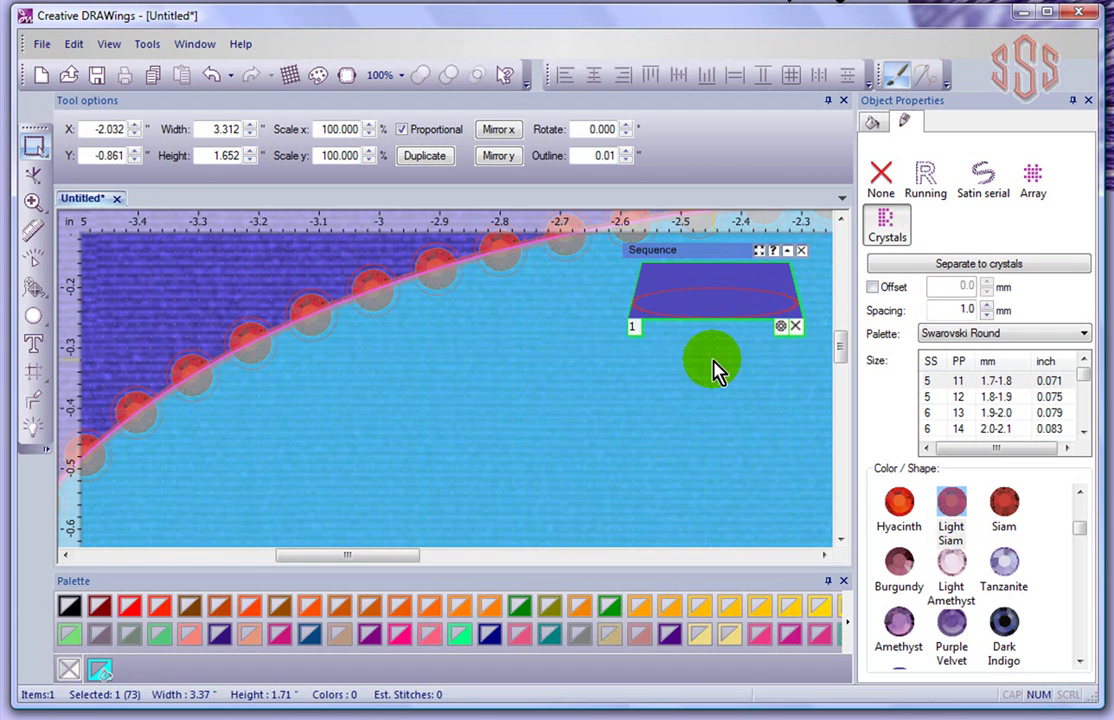
pyautogui.scroll(-1, 338, 374)
pyautogui.scroll(-2, 340, 376)
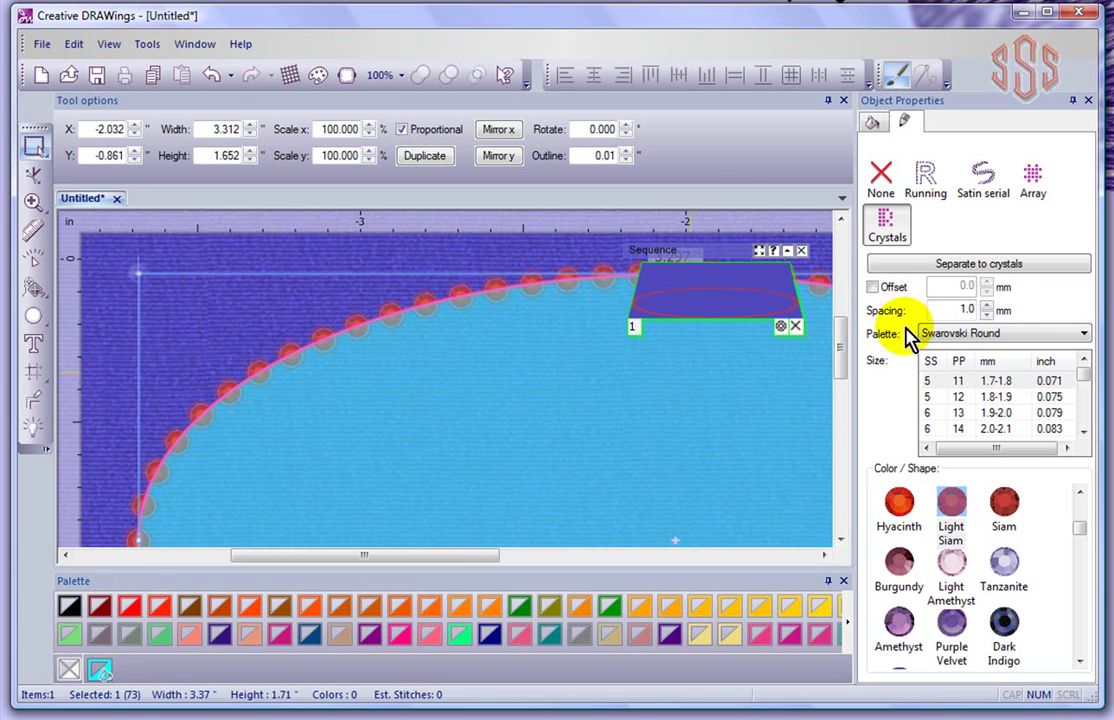
pyautogui.click(872, 288)
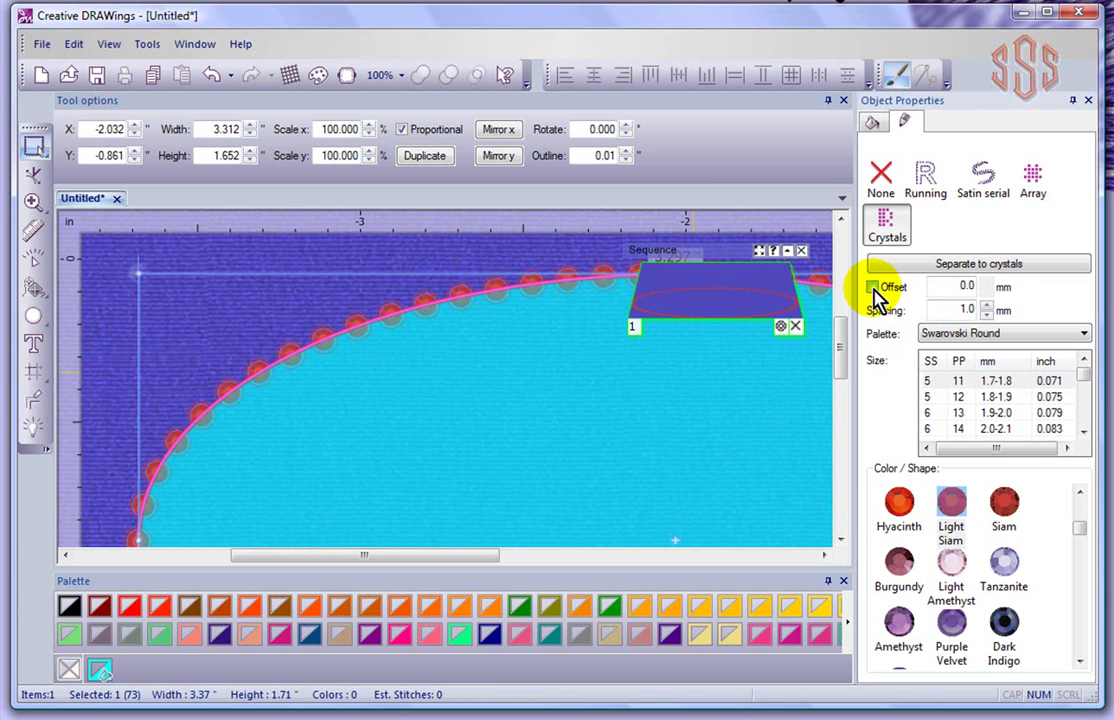
pyautogui.click(945, 287)
pyautogui.moveTo(945, 287); pyautogui.dragTo(986, 287)
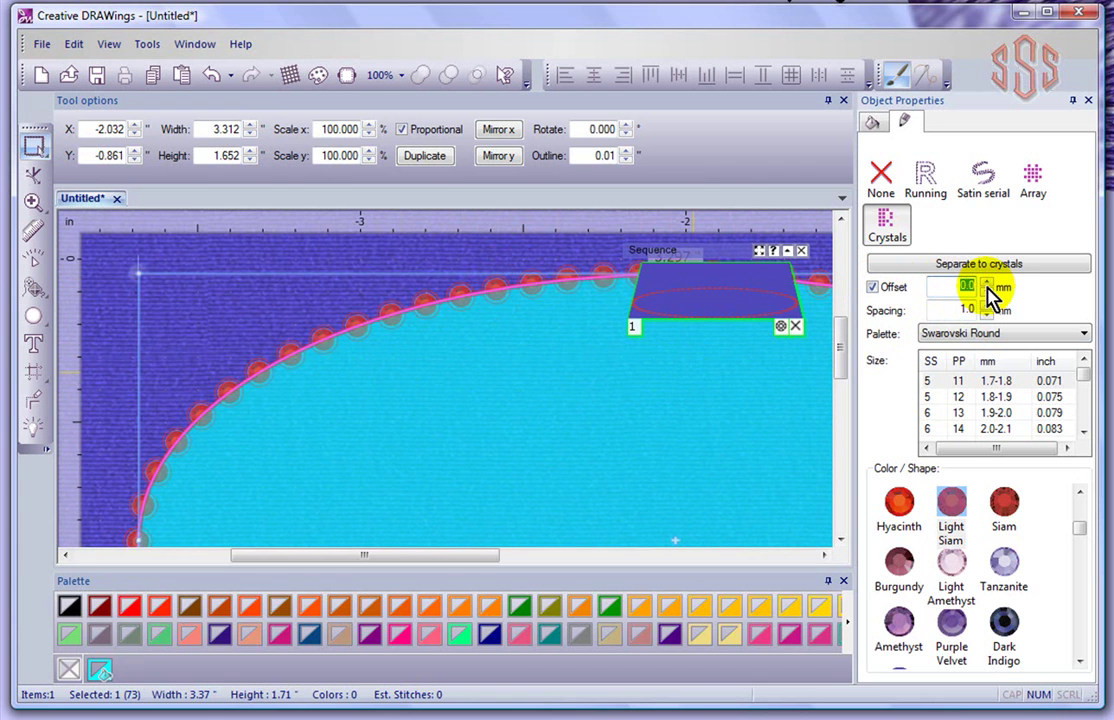
pyautogui.press('Return')
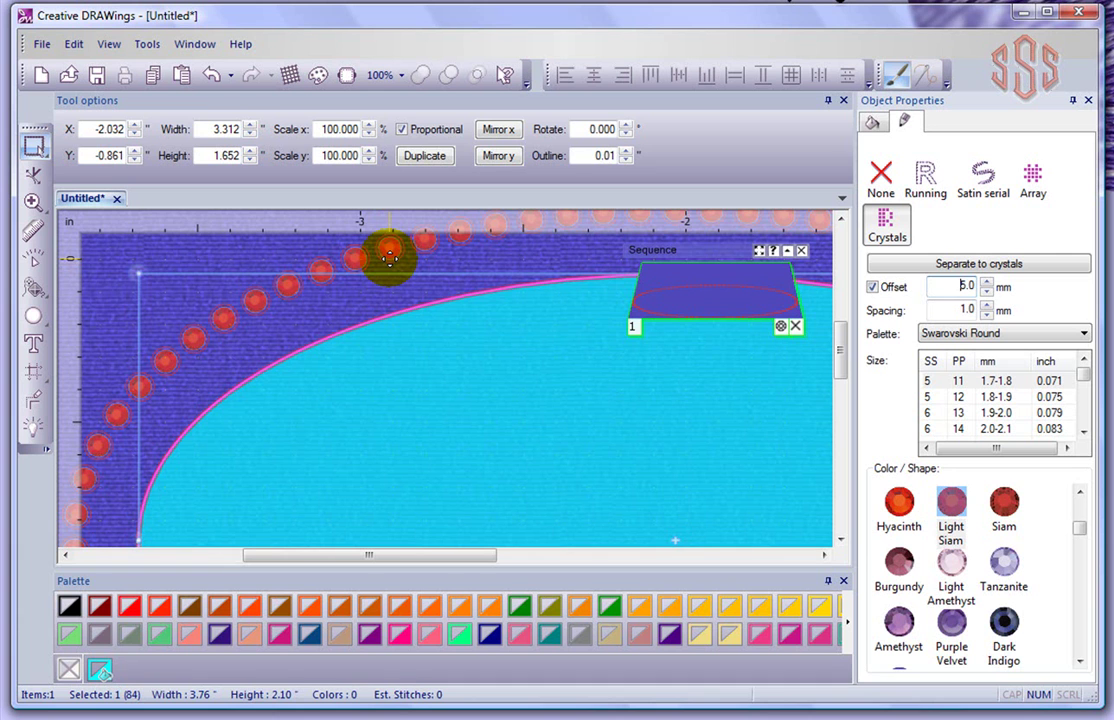
# Set the crystal outline's offset to 3 mm and its spacing to 2 mm
pyautogui.moveTo(928, 287); pyautogui.dragTo(970, 286)
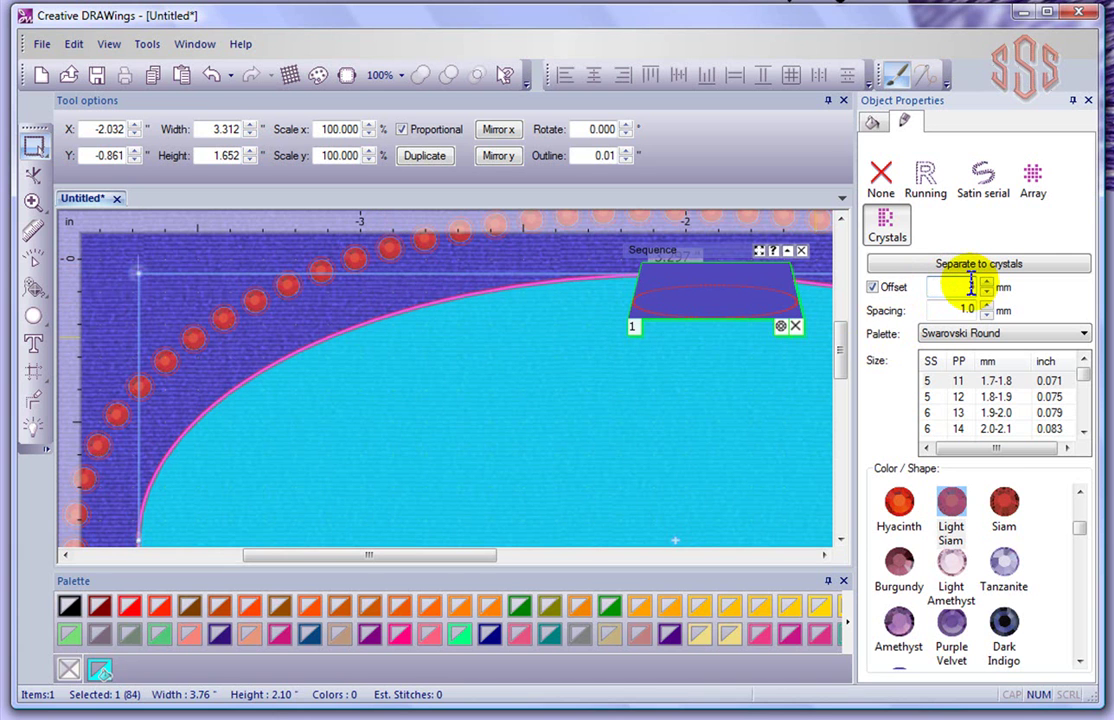
pyautogui.write('3')
pyautogui.press('Return')
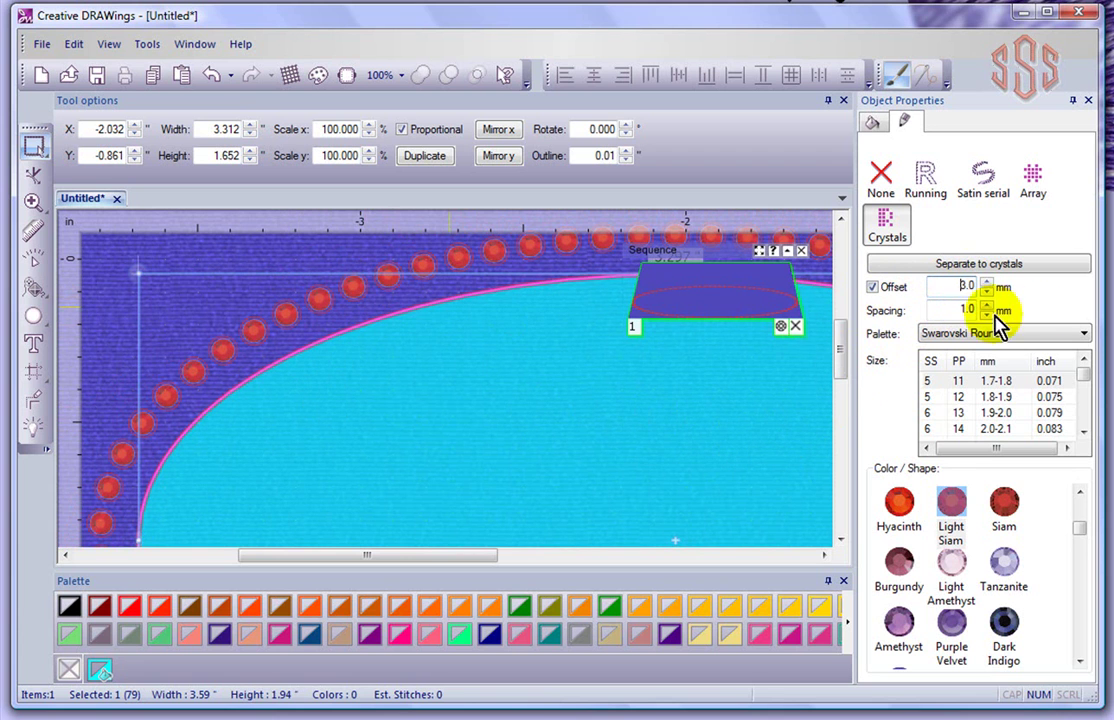
pyautogui.moveTo(927, 308); pyautogui.dragTo(1022, 325)
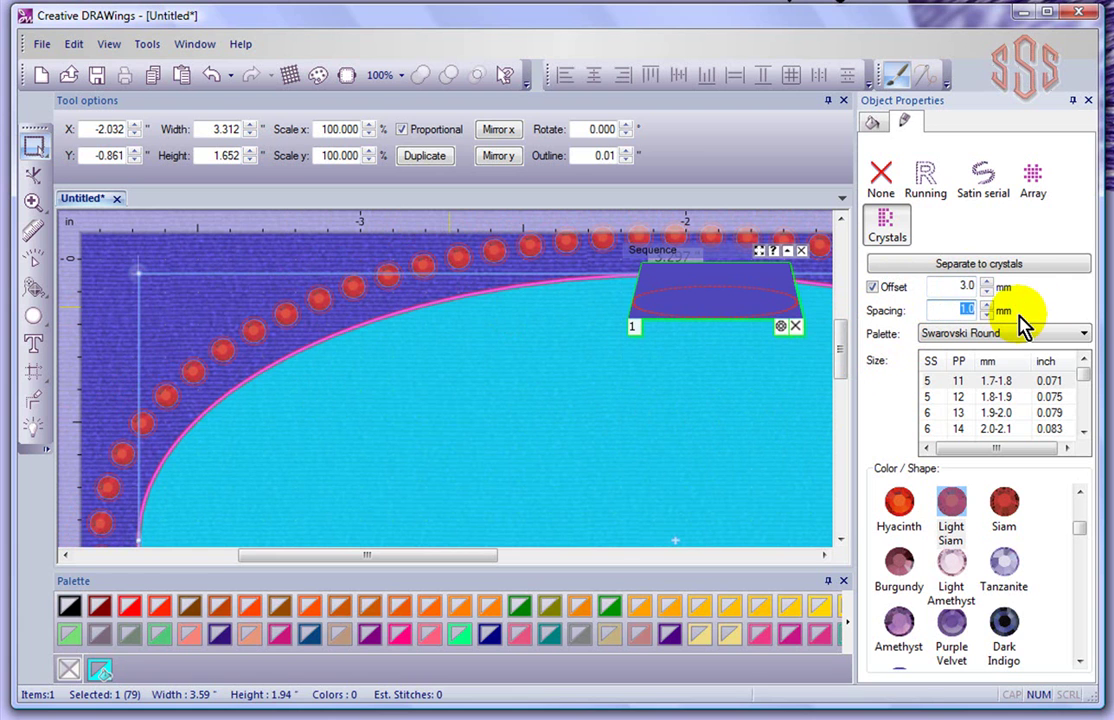
pyautogui.write('2')
pyautogui.press('Return')
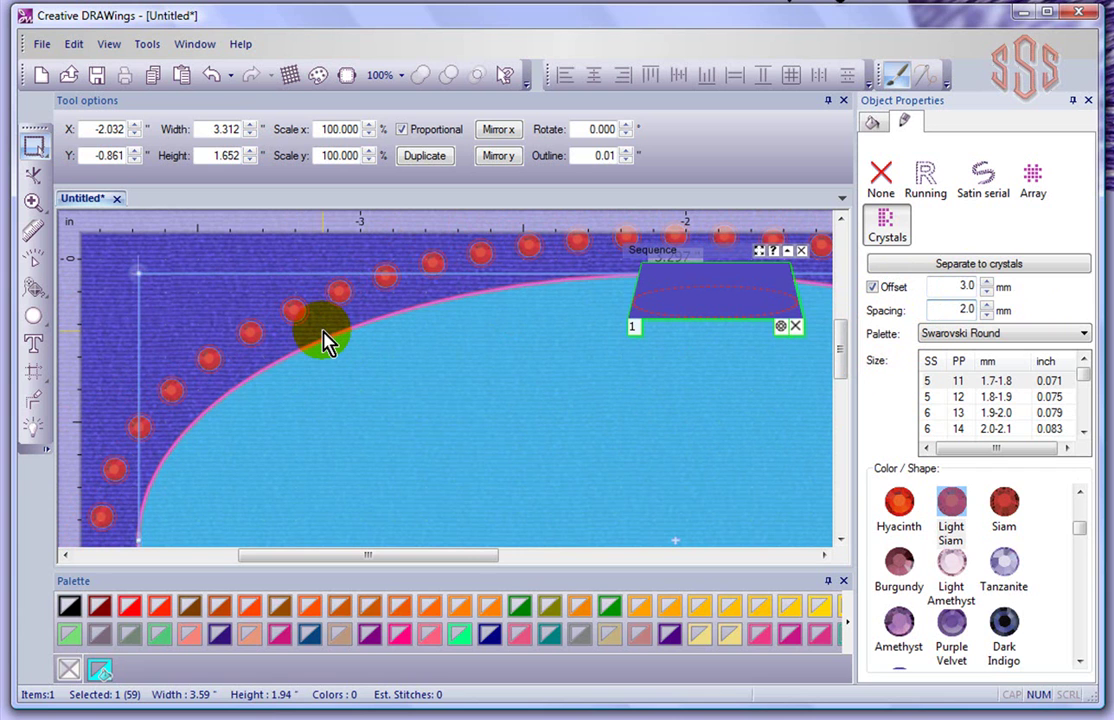
# Choose the Swarovski Round palette for the crystals with size SS 5, PP 11 (1.7-1.8 mm)
pyautogui.click(996, 336)
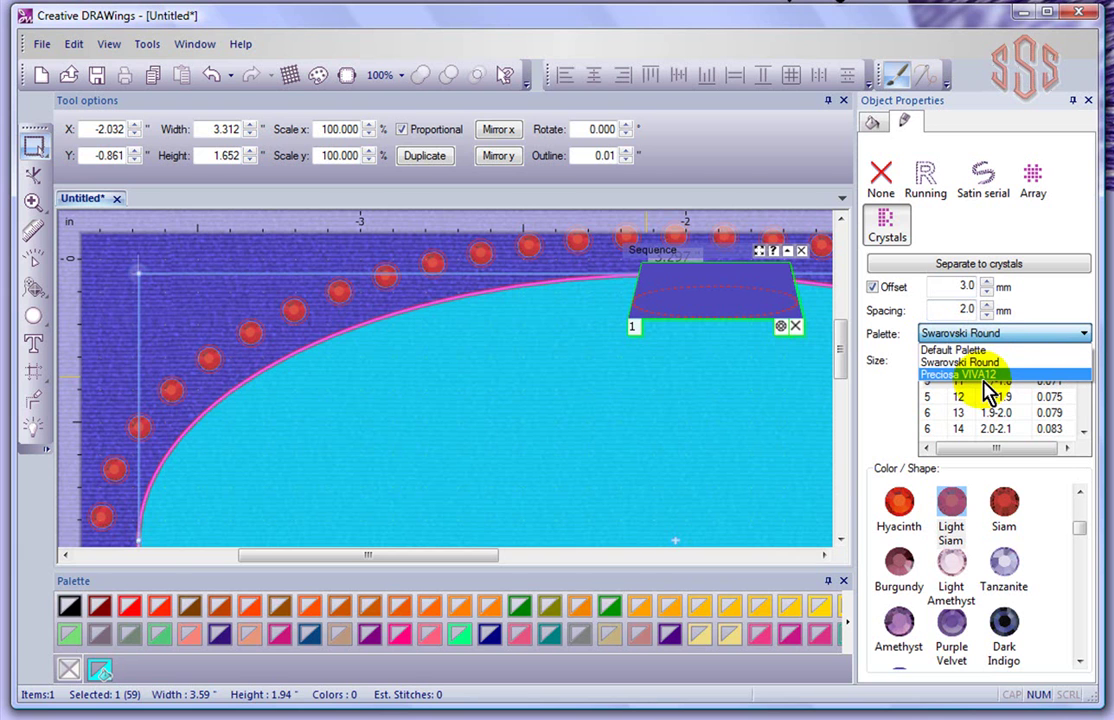
pyautogui.click(955, 363)
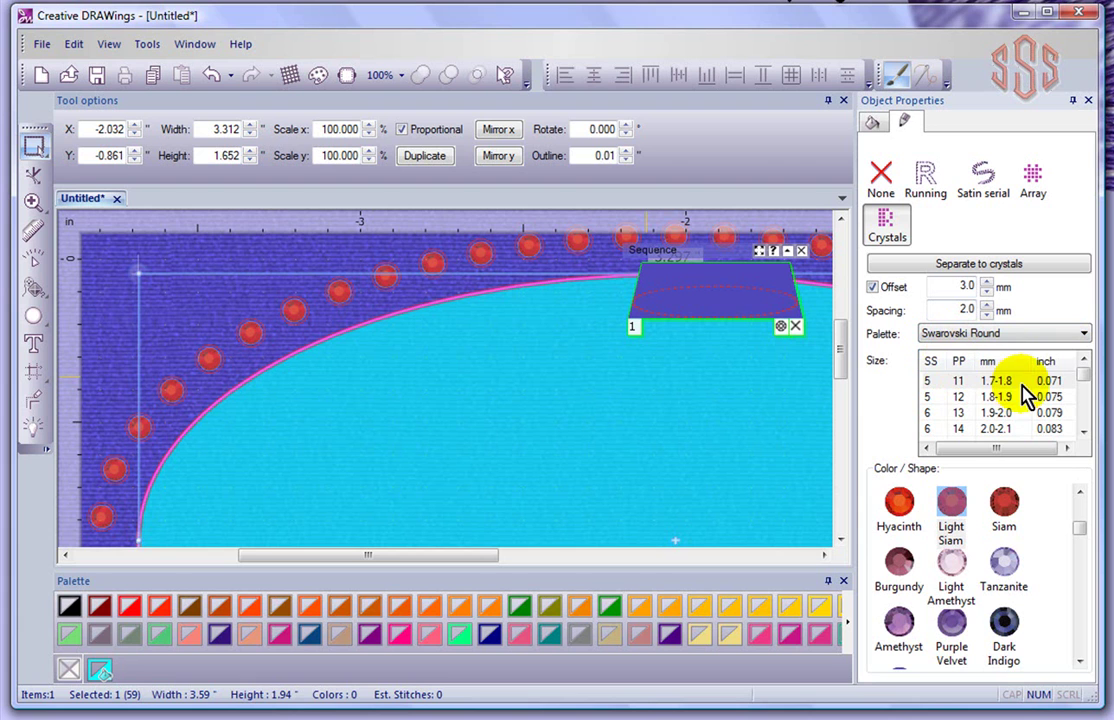
pyautogui.click(1083, 430)
pyautogui.click(1084, 432)
pyautogui.click(1084, 432)
pyautogui.click(1083, 360)
pyautogui.click(1083, 360)
pyautogui.click(1083, 360)
pyautogui.click(1084, 362)
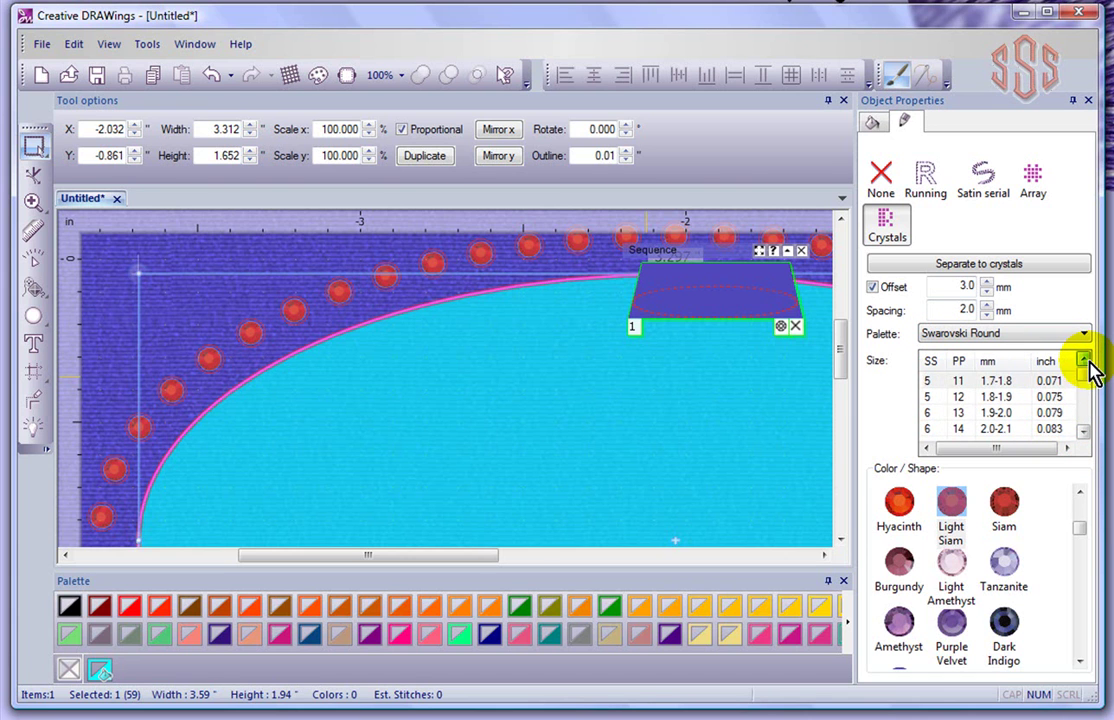
pyautogui.click(962, 381)
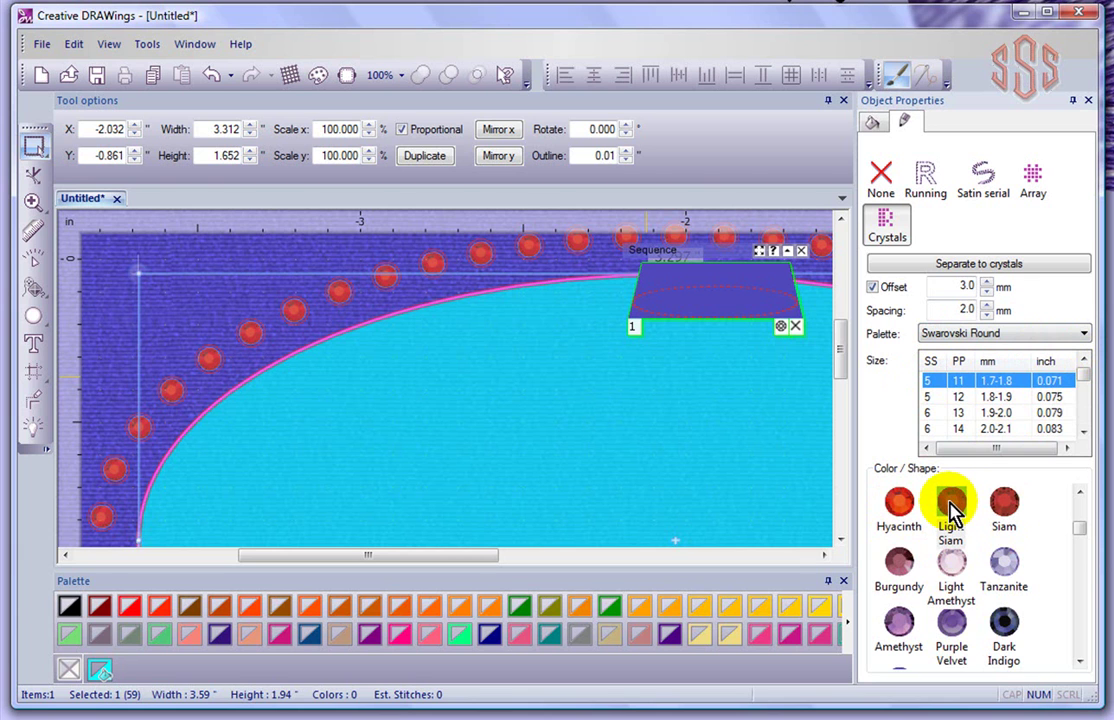
# Try the crystal colours Purple Velvet and Capri Blue, and settle on Aquamarine
pyautogui.click(951, 629)
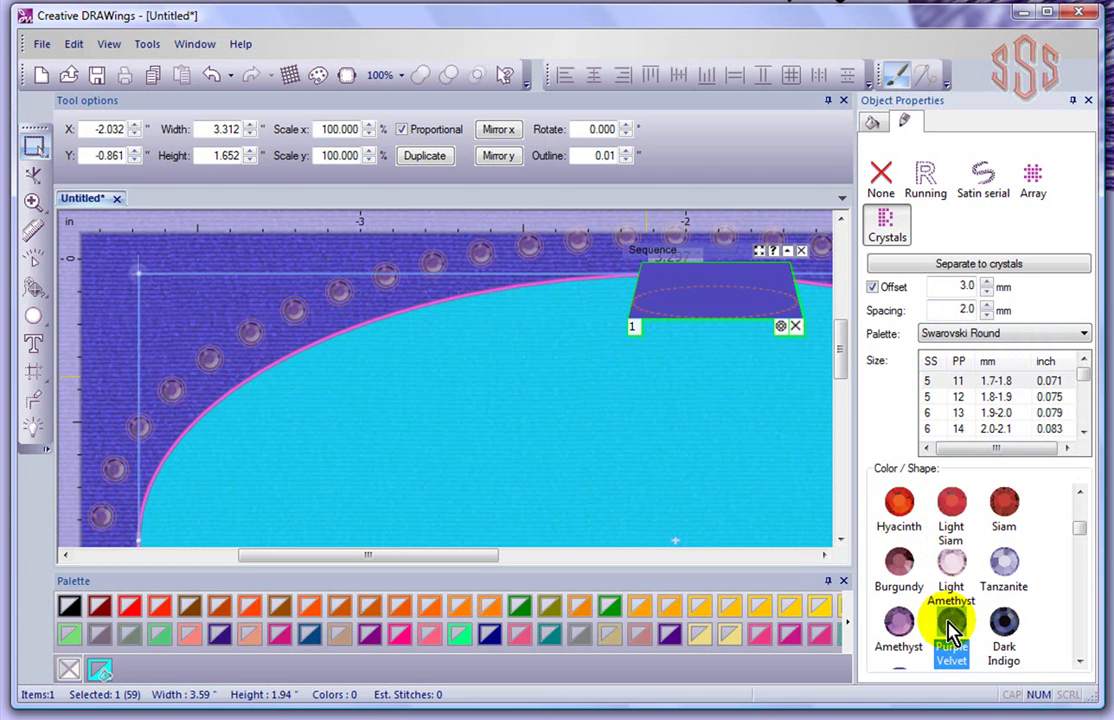
pyautogui.click(1080, 662)
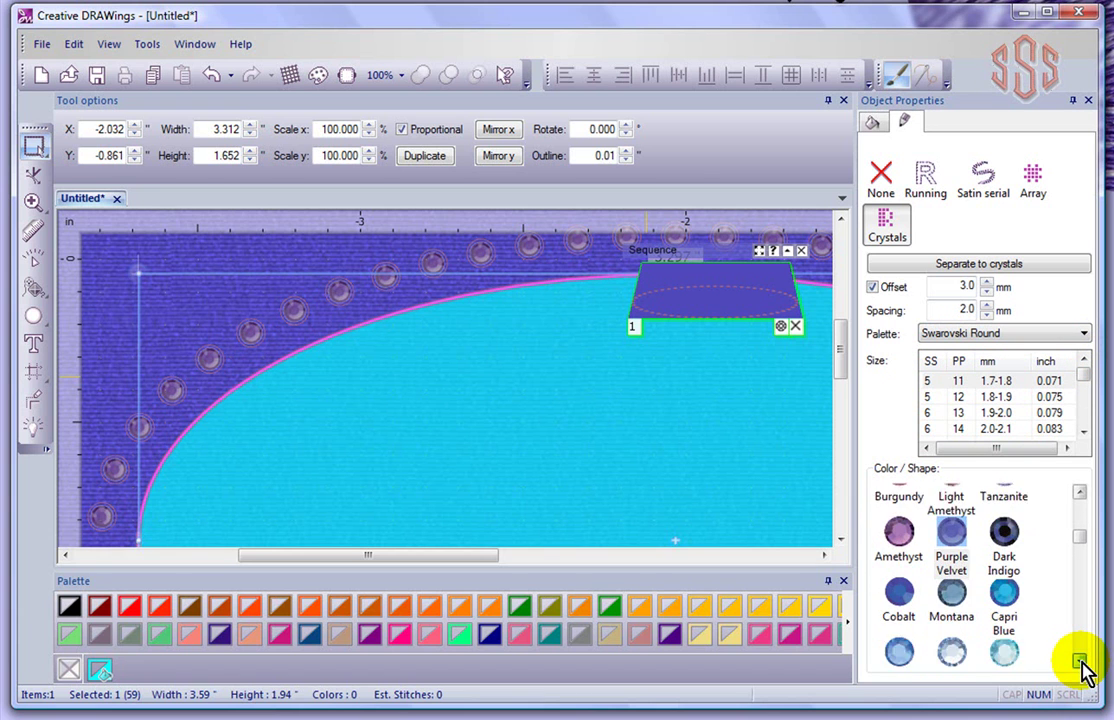
pyautogui.click(1004, 564)
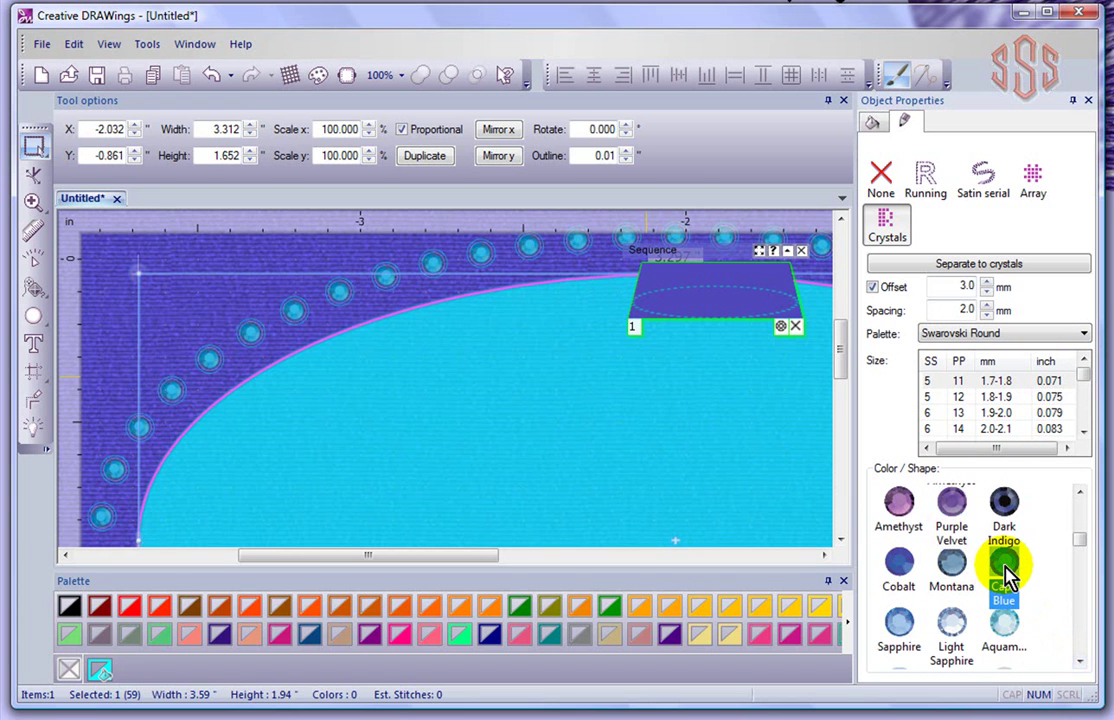
pyautogui.click(1080, 661)
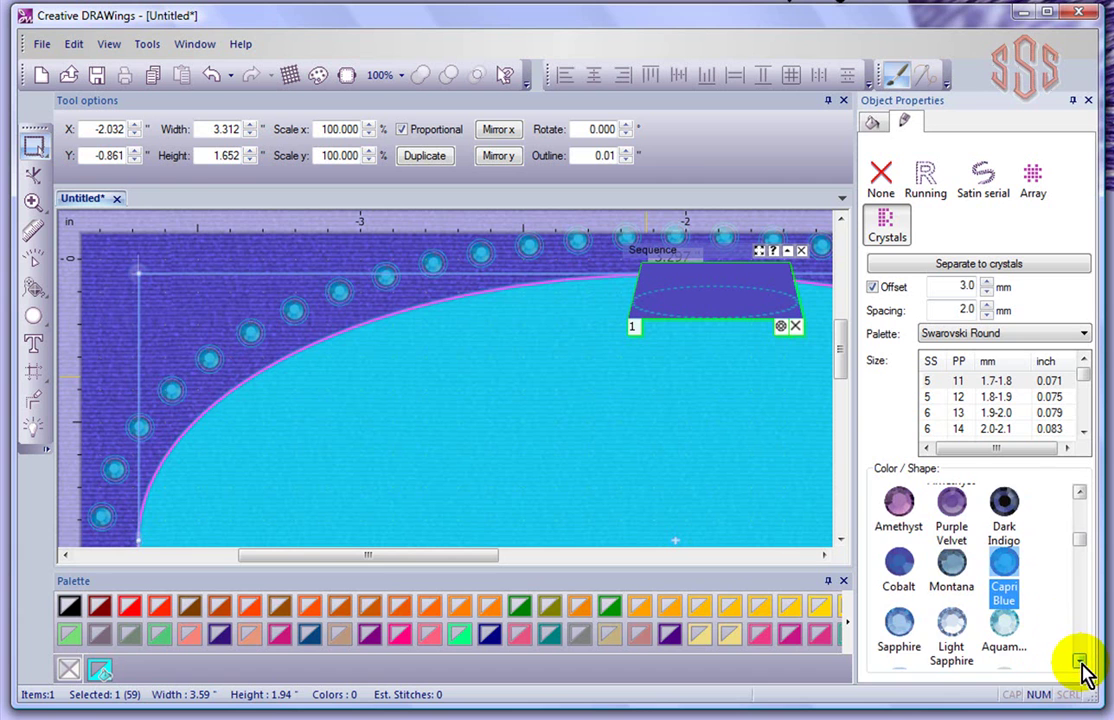
pyautogui.click(1004, 600)
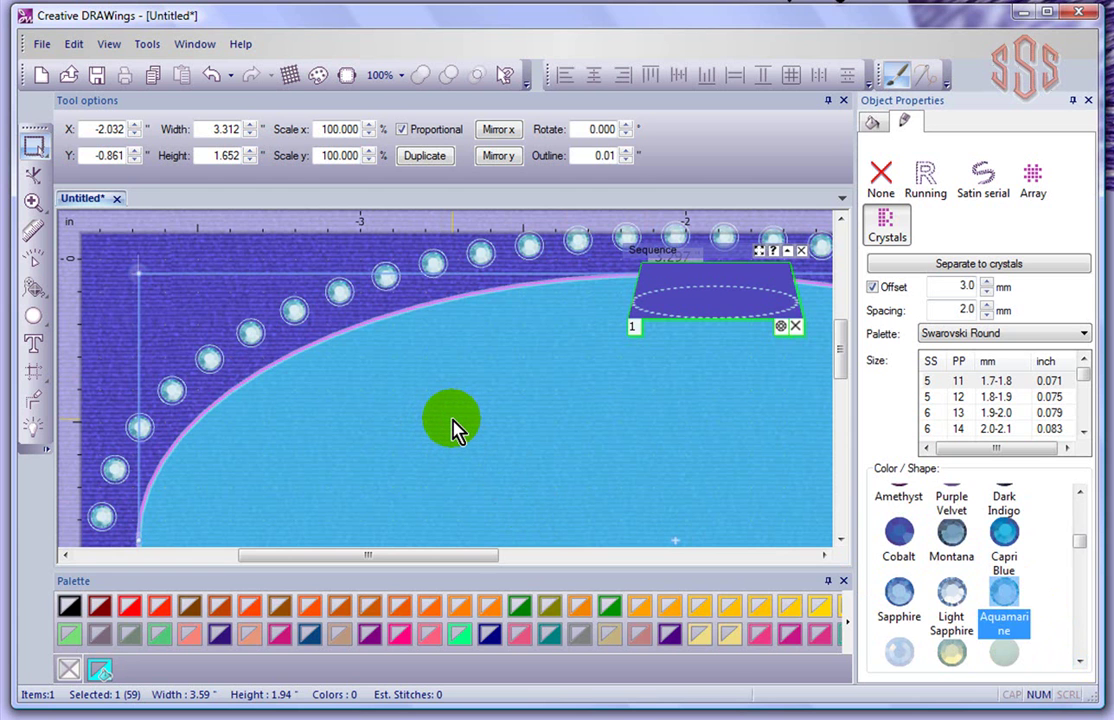
# Move the ellipse with its crystal outline up and to the left, to about X -3.094 in, Y -0.262 in
pyautogui.scroll(-5, 452, 428)
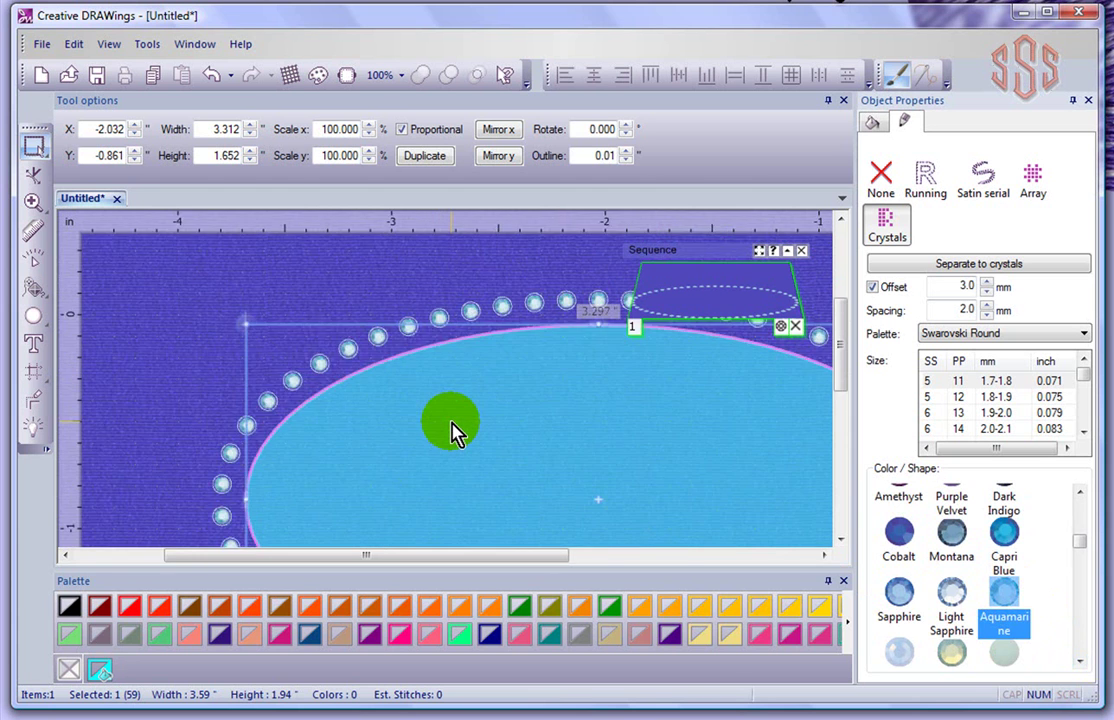
pyautogui.click(457, 444)
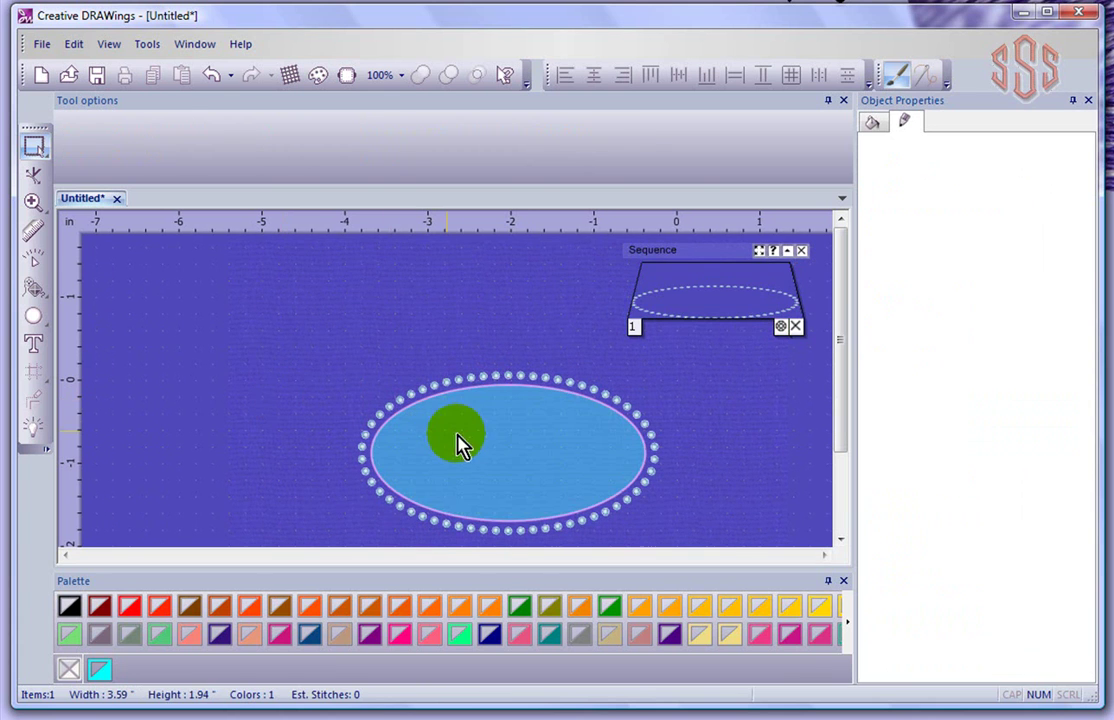
pyautogui.click(472, 448)
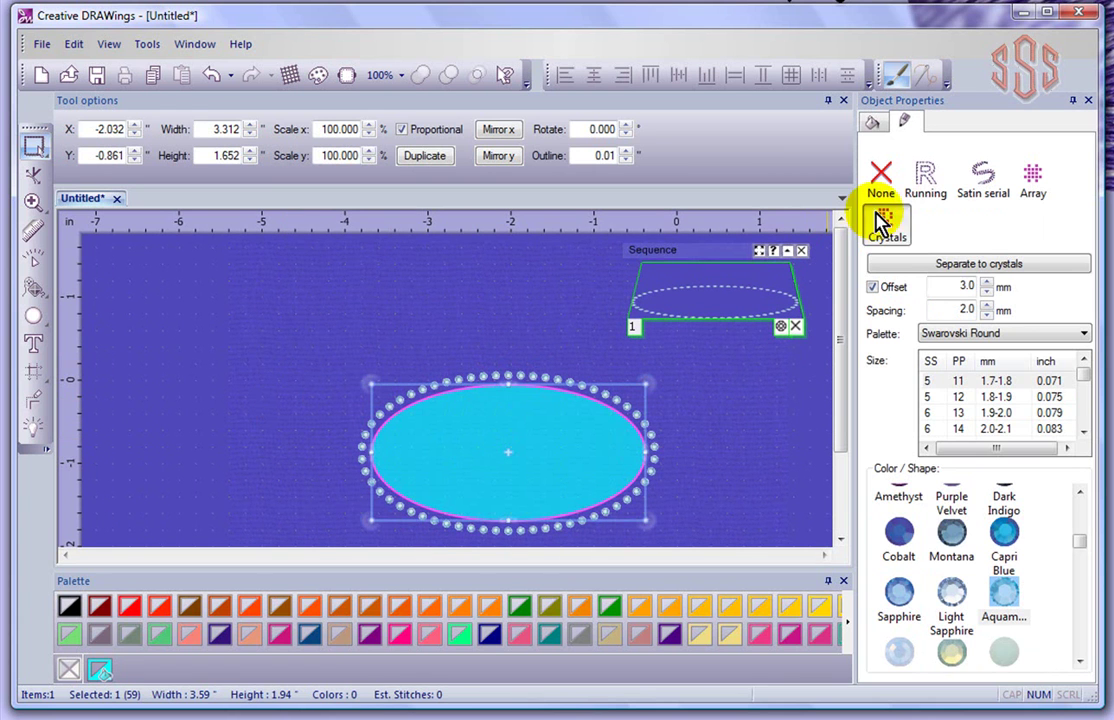
pyautogui.click(985, 265)
pyautogui.click(462, 520)
pyautogui.moveTo(462, 520); pyautogui.dragTo(440, 373)
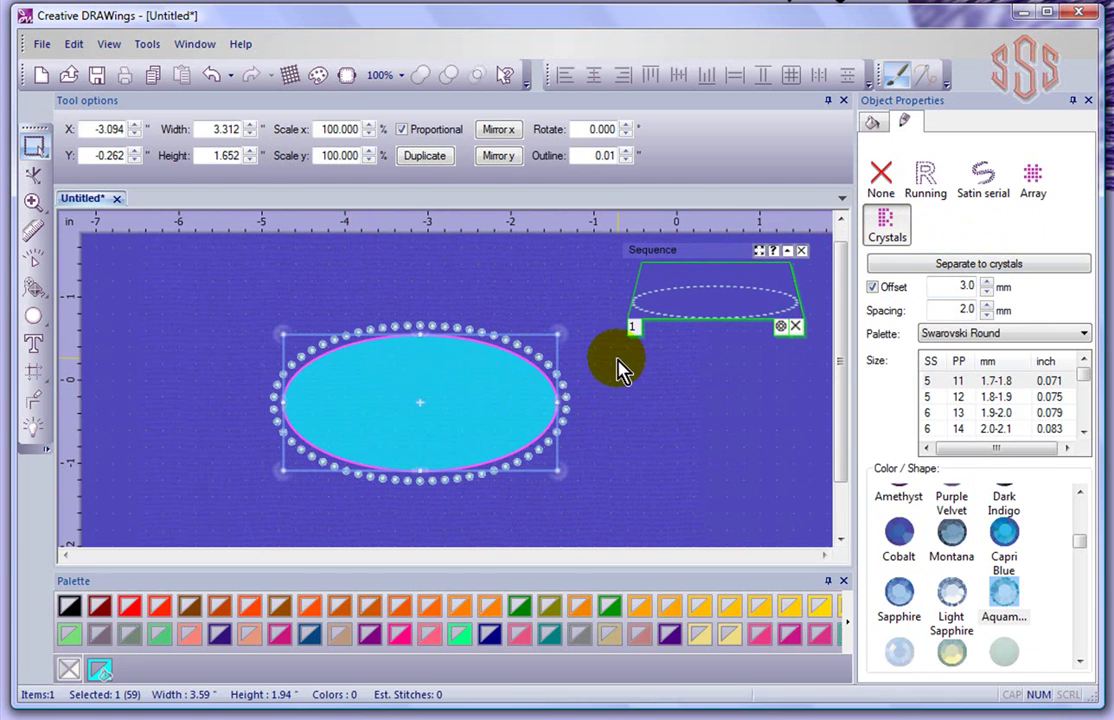
pyautogui.click(730, 442)
pyautogui.click(460, 418)
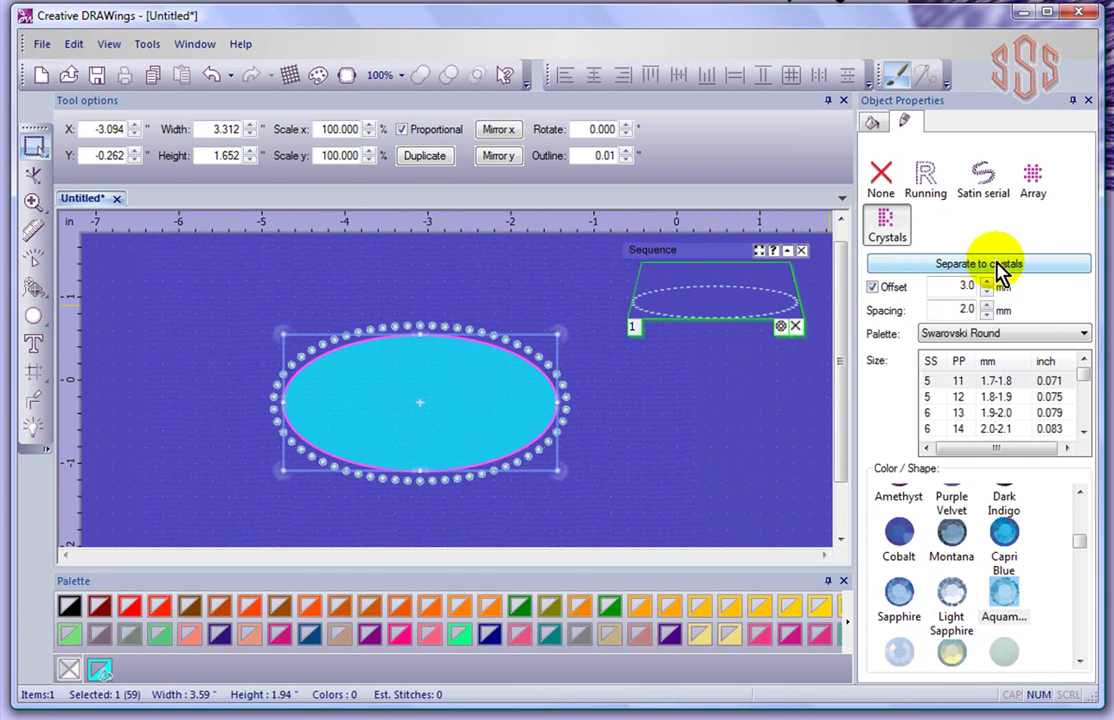
# Separate the ellipse's crystal outline into individual crystals and clear the selection
pyautogui.click(302, 348)
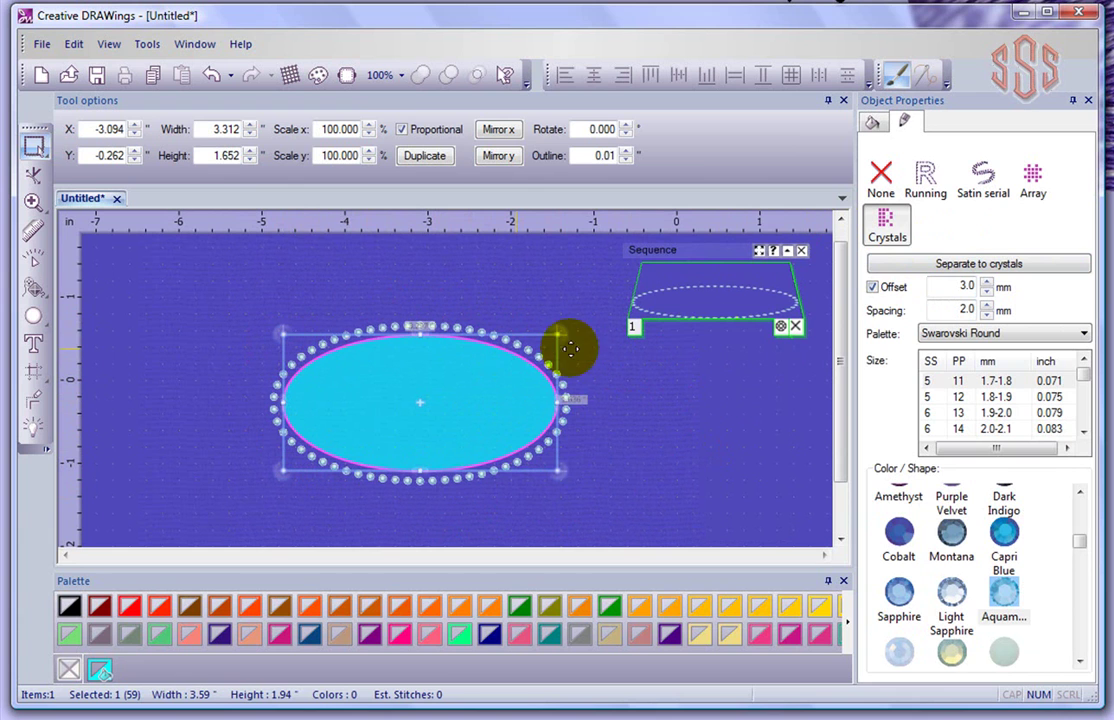
pyautogui.click(955, 265)
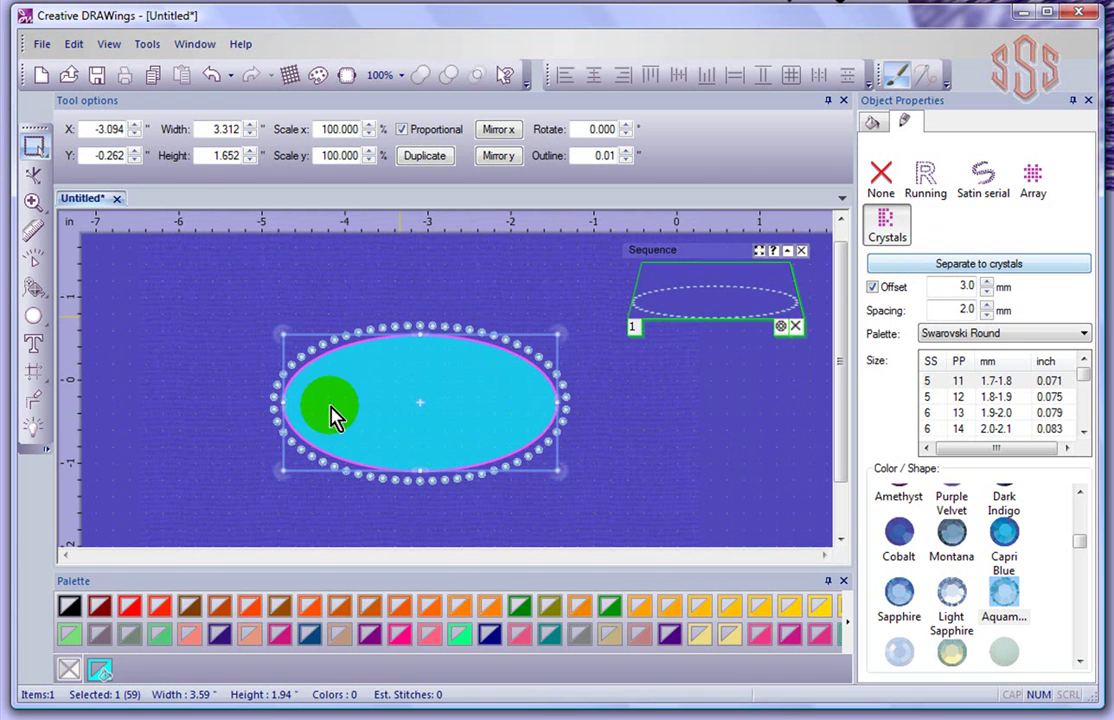
pyautogui.click(331, 346)
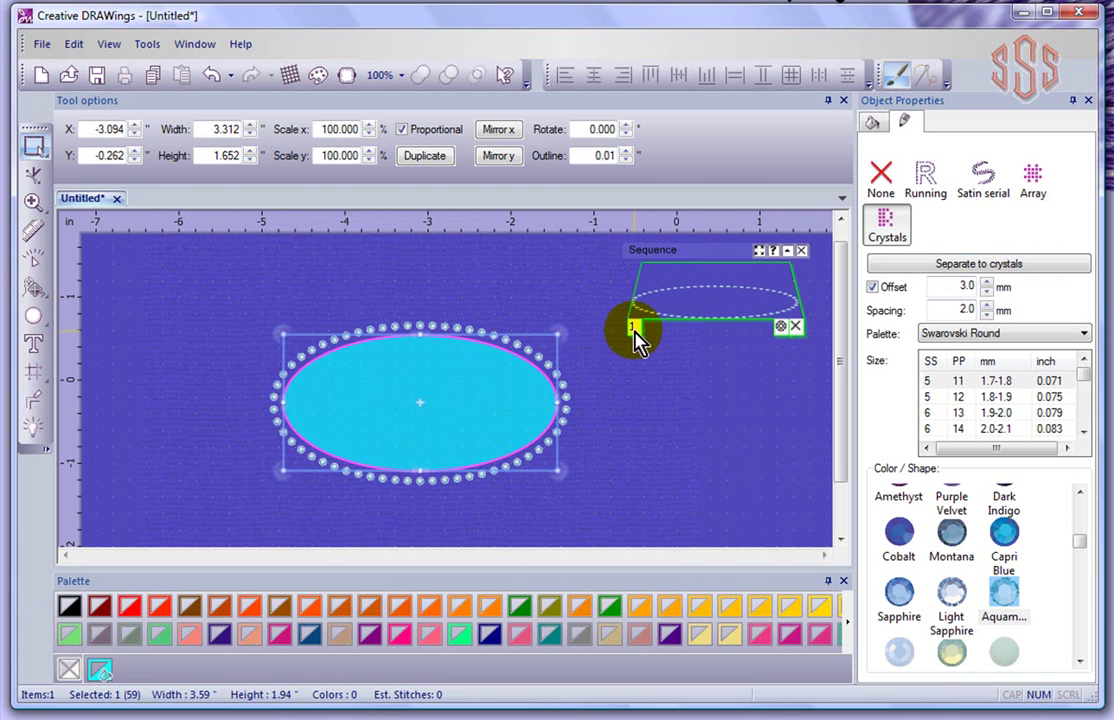
pyautogui.click(968, 270)
pyautogui.moveTo(684, 311); pyautogui.dragTo(709, 372)
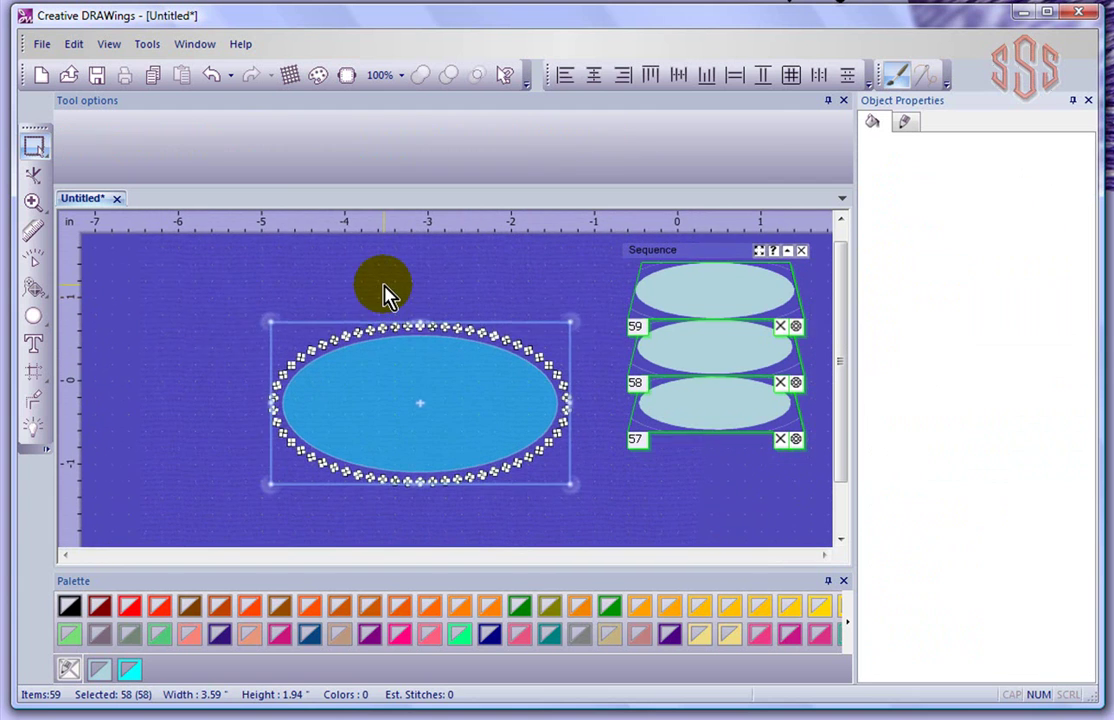
pyautogui.click(386, 288)
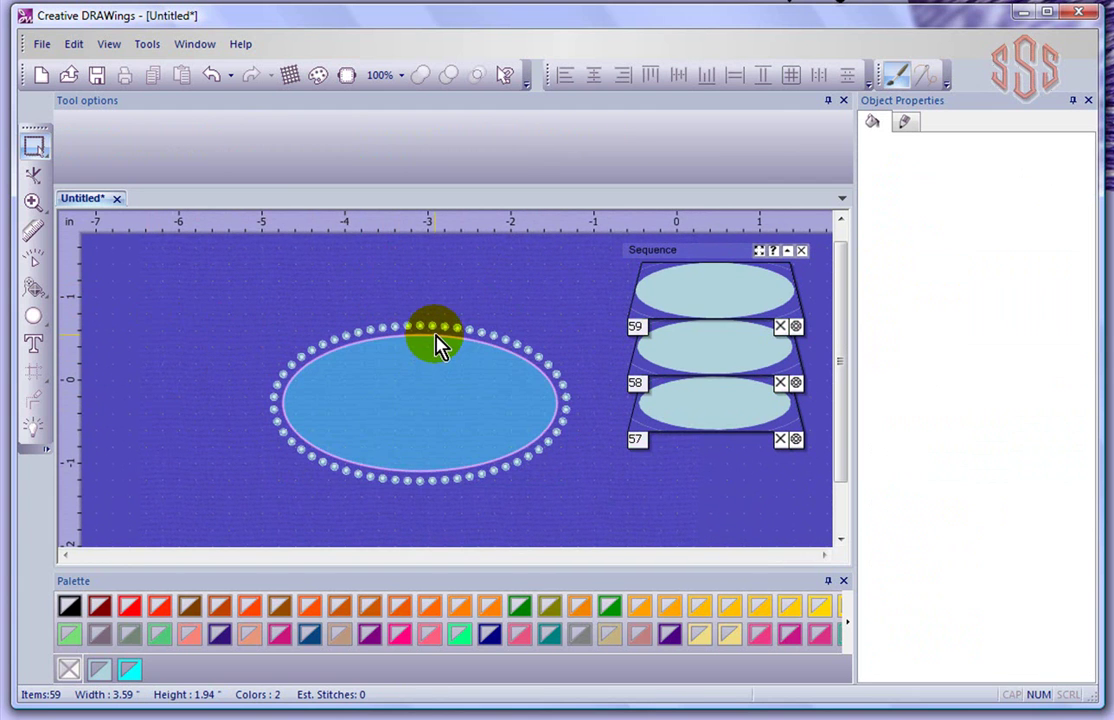
# Move the single crystal above the ellipse's top centre down out of the row, to about X -3.103 in, Y 0.617 in
pyautogui.scroll(3, 438, 343)
pyautogui.scroll(4, 438, 343)
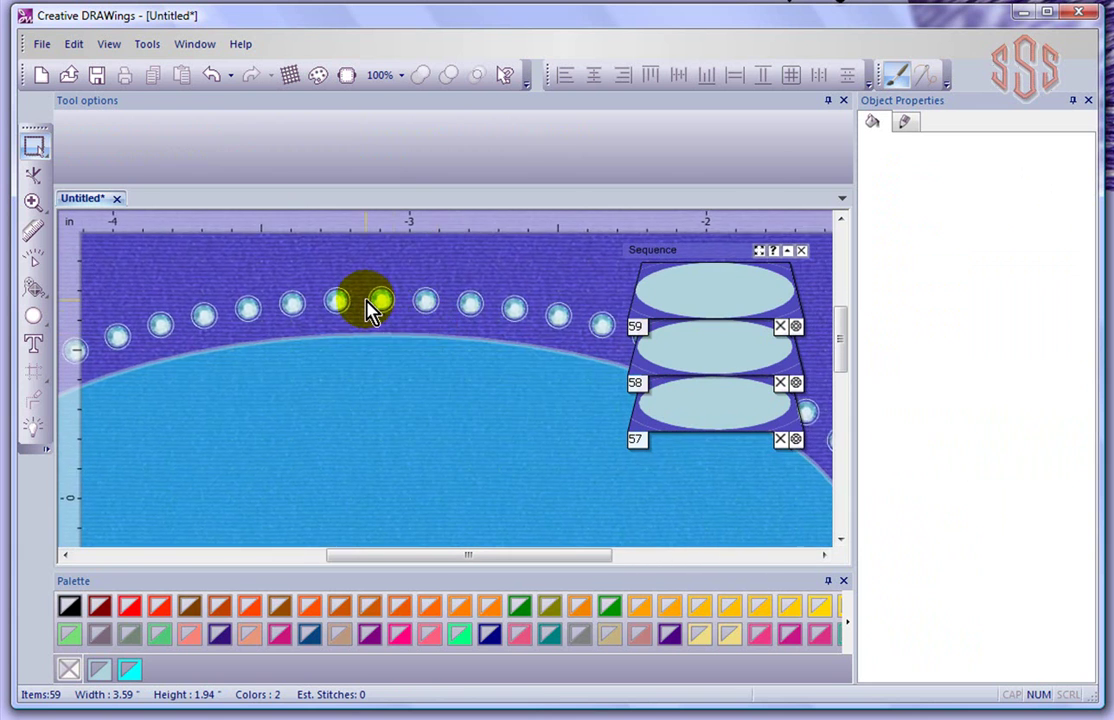
pyautogui.click(304, 304)
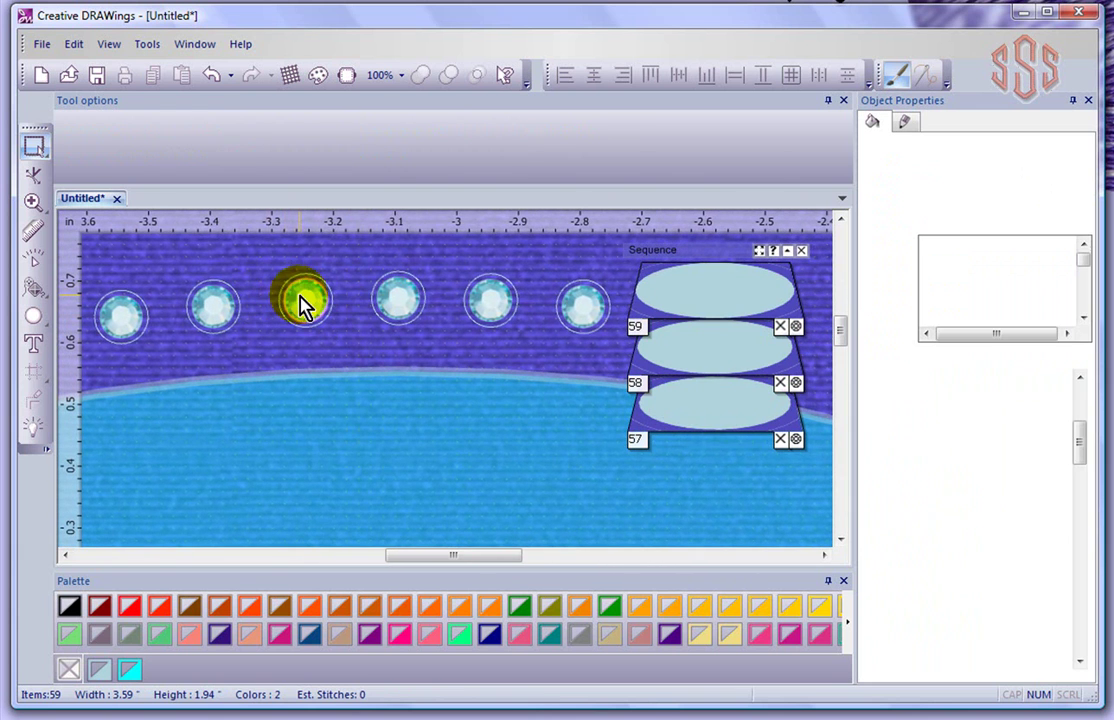
pyautogui.moveTo(304, 306); pyautogui.dragTo(400, 338)
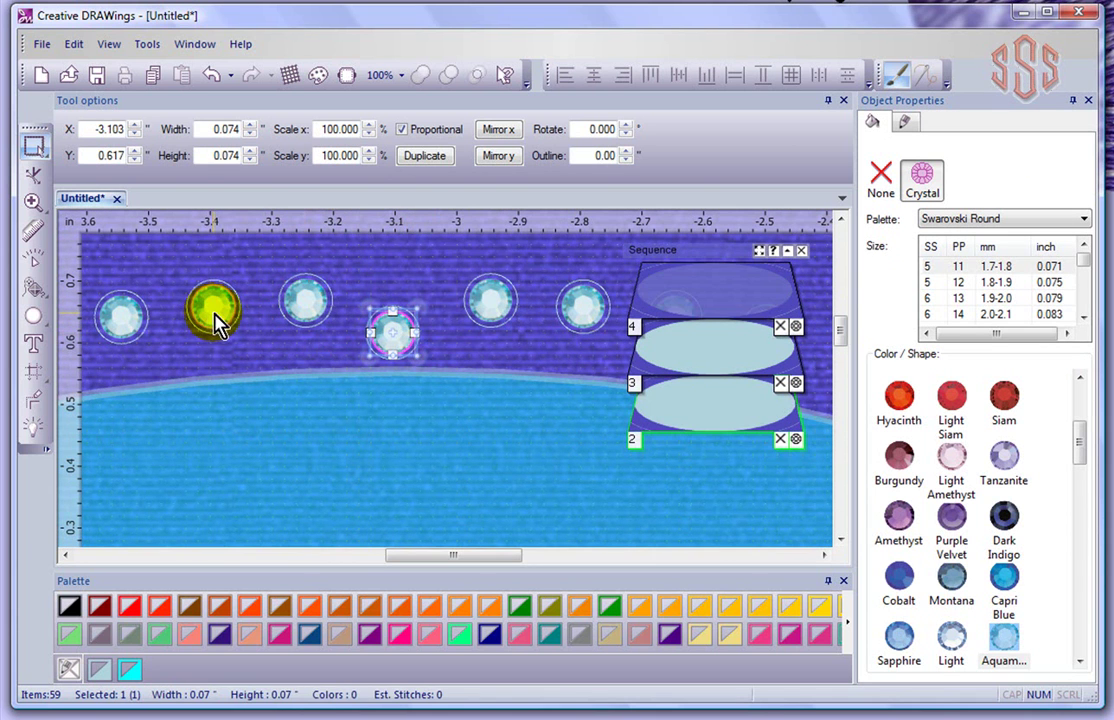
# Move the second crystal left of the lowered one up out of the row, to about X -3.395 in, Y 0.709 in, and deselect it
pyautogui.click(222, 305)
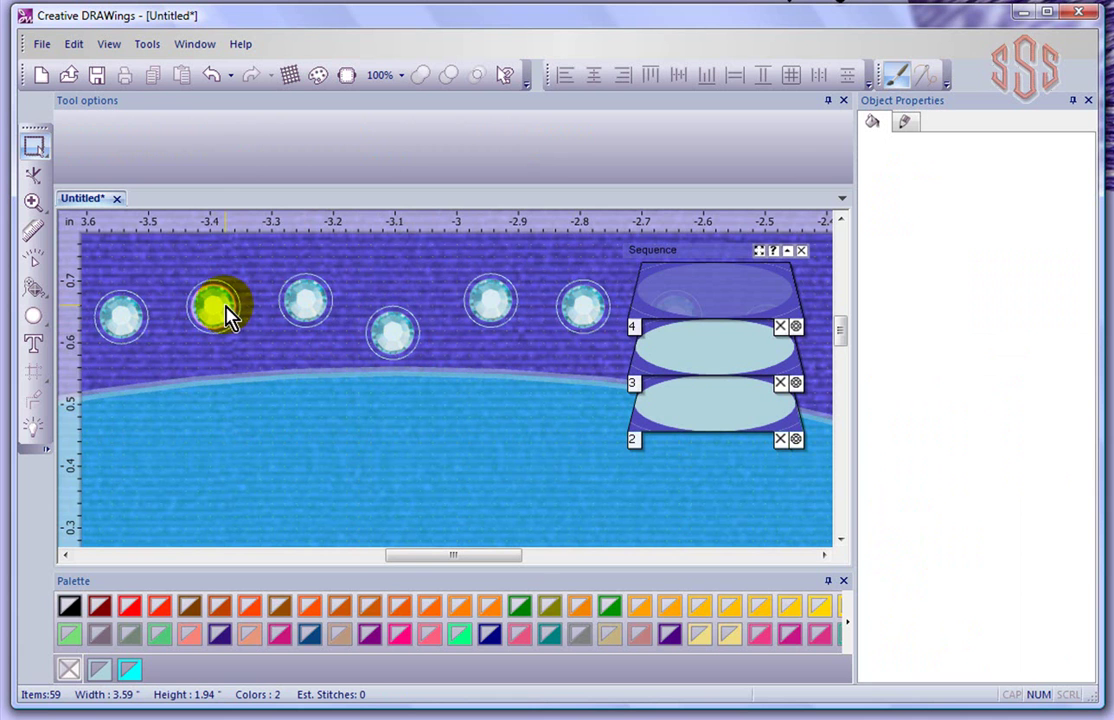
pyautogui.click(228, 316)
pyautogui.moveTo(228, 316); pyautogui.dragTo(226, 274)
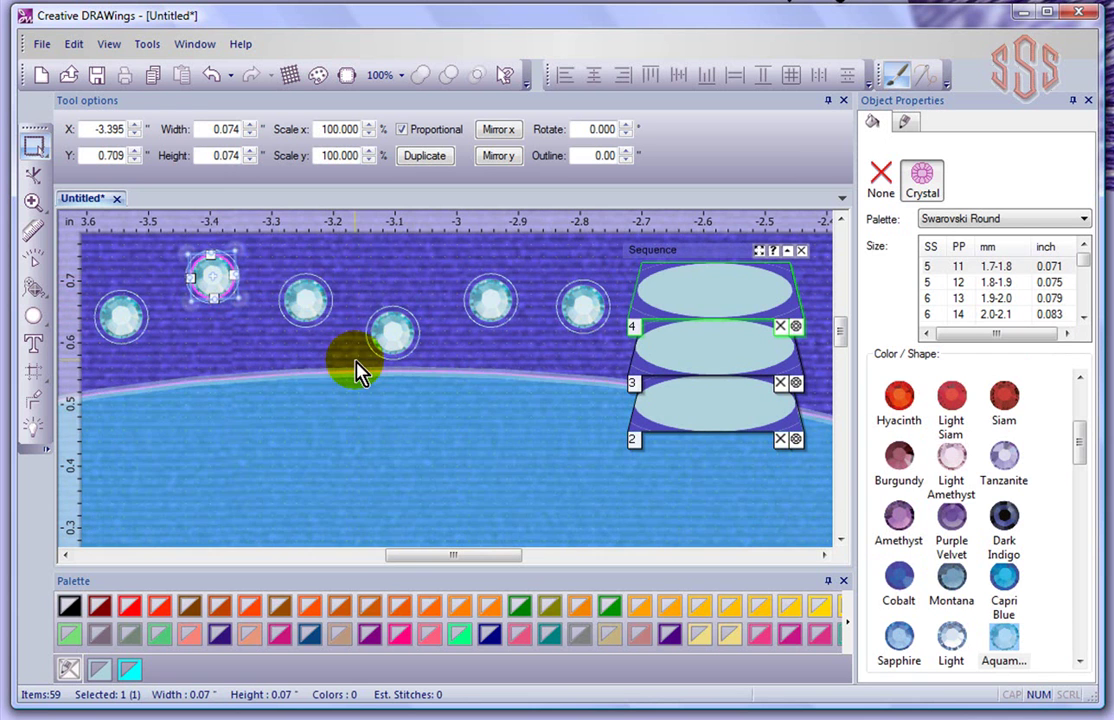
pyautogui.click(232, 358)
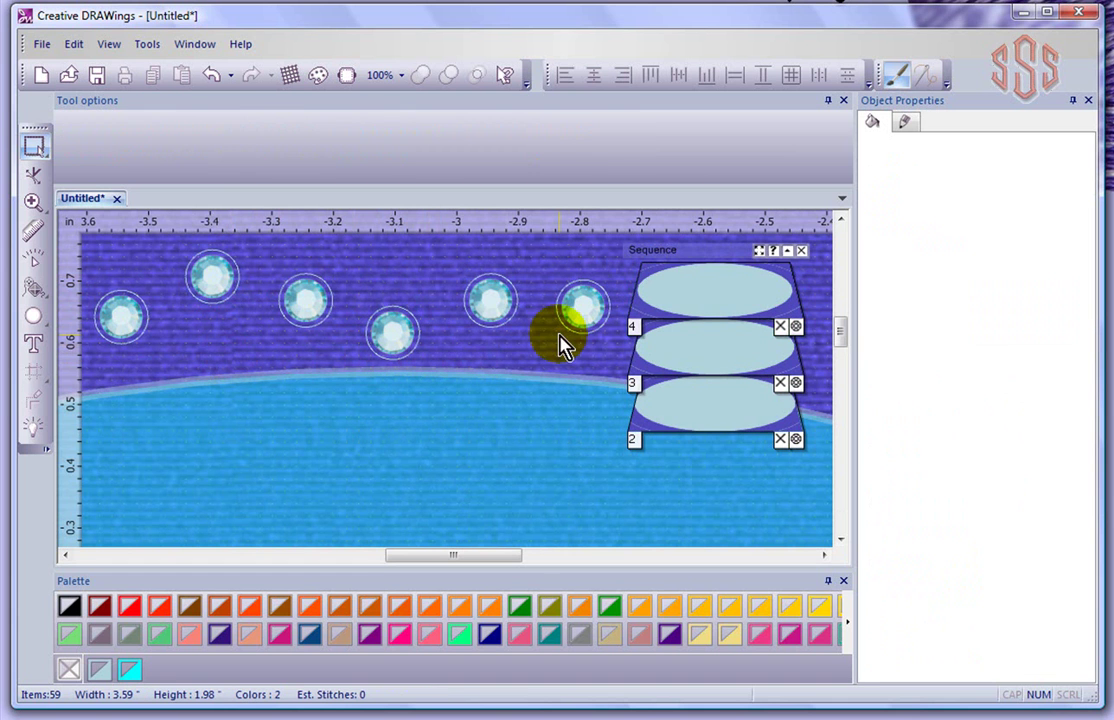
# Move the blue ellipse out of its ring of separated crystals, to about X -8.194 in, Y -0.064 in
pyautogui.scroll(-8, 435, 300)
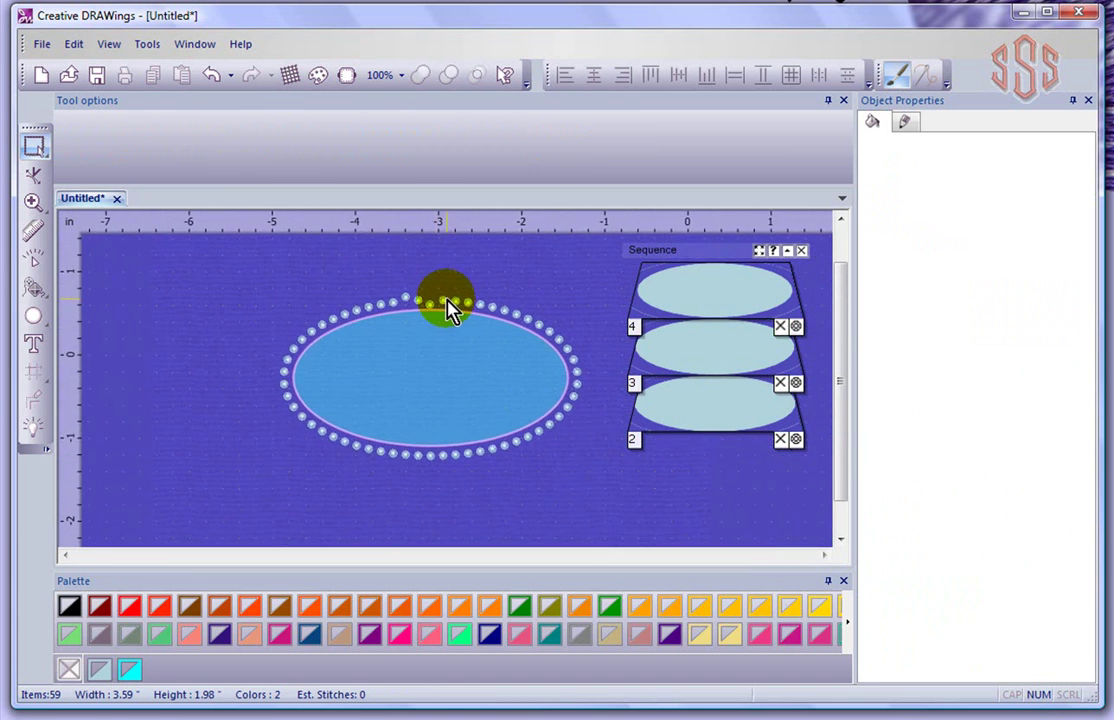
pyautogui.click(420, 384)
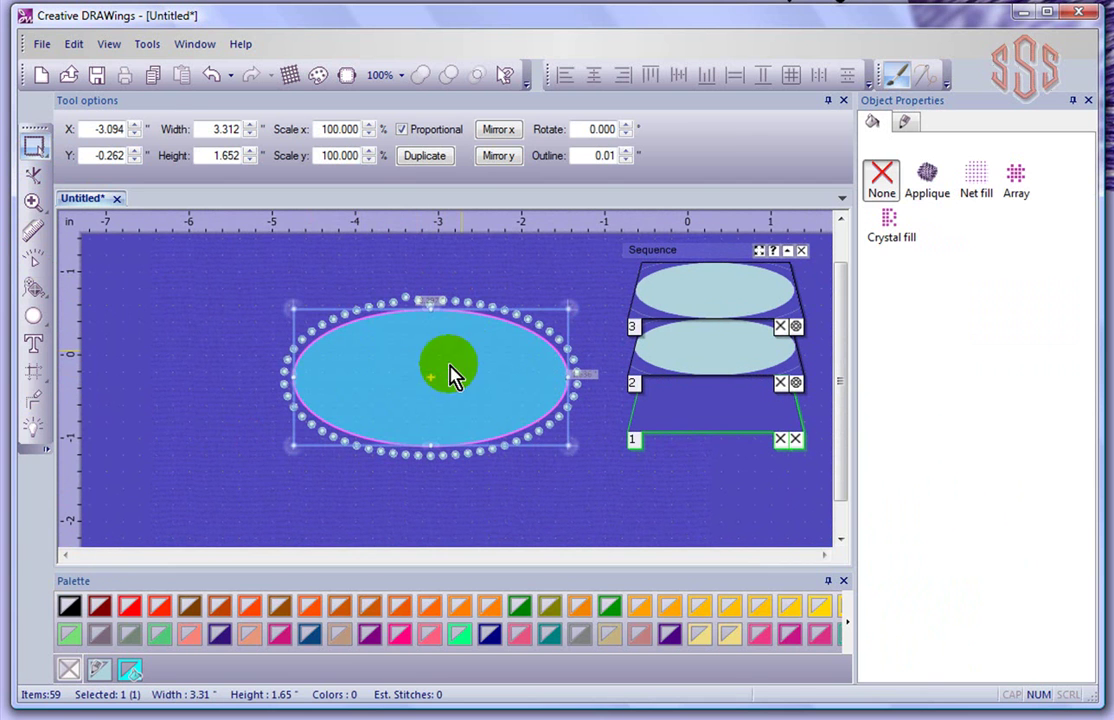
pyautogui.moveTo(375, 350); pyautogui.dragTo(180, 438)
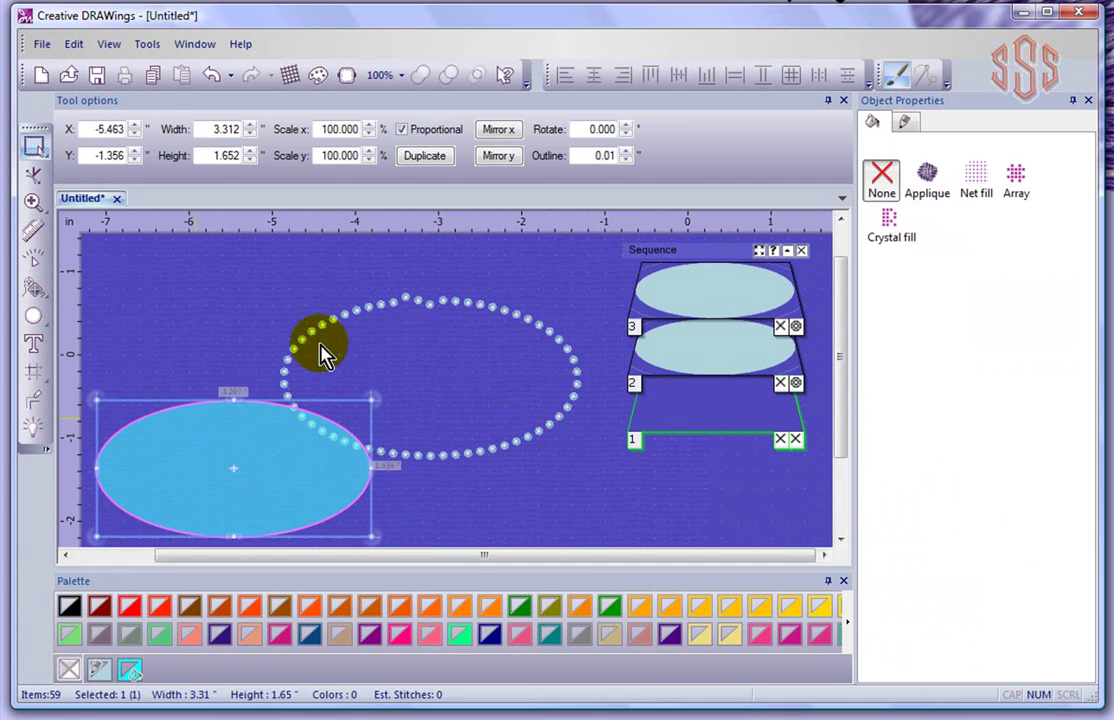
pyautogui.scroll(-2, 558, 455)
pyautogui.moveTo(388, 452); pyautogui.dragTo(276, 410)
# Apply a Crystals outline to the moved ellipse, remove it with None, and apply the Crystals outline again
pyautogui.click(906, 124)
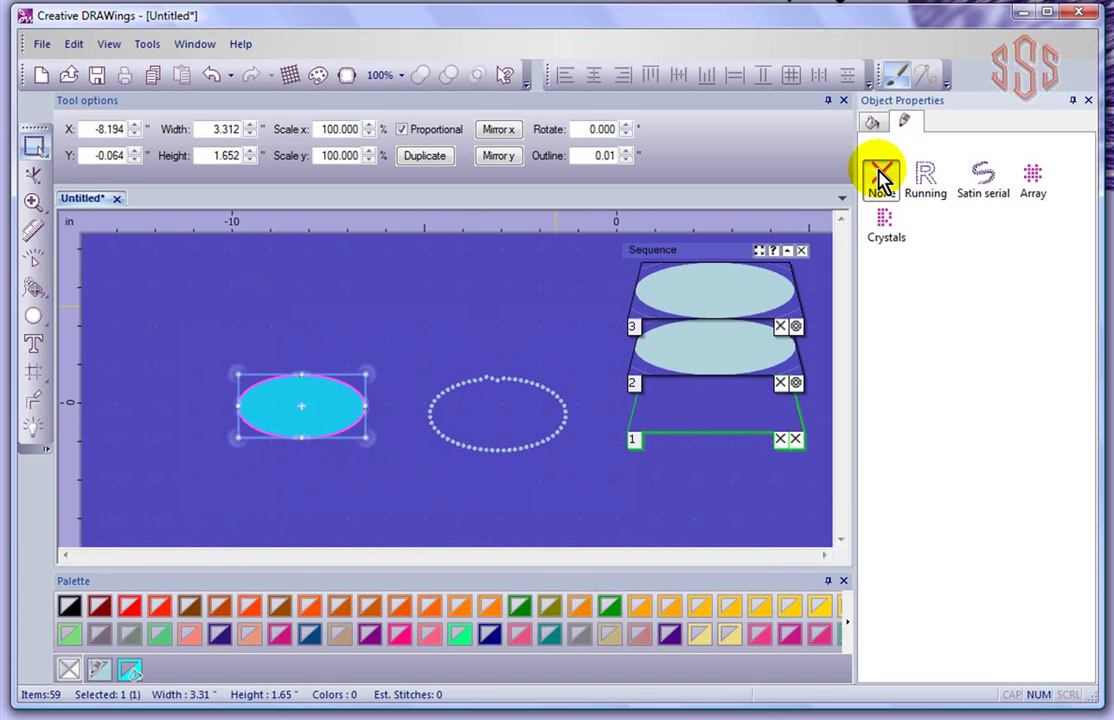
pyautogui.click(877, 121)
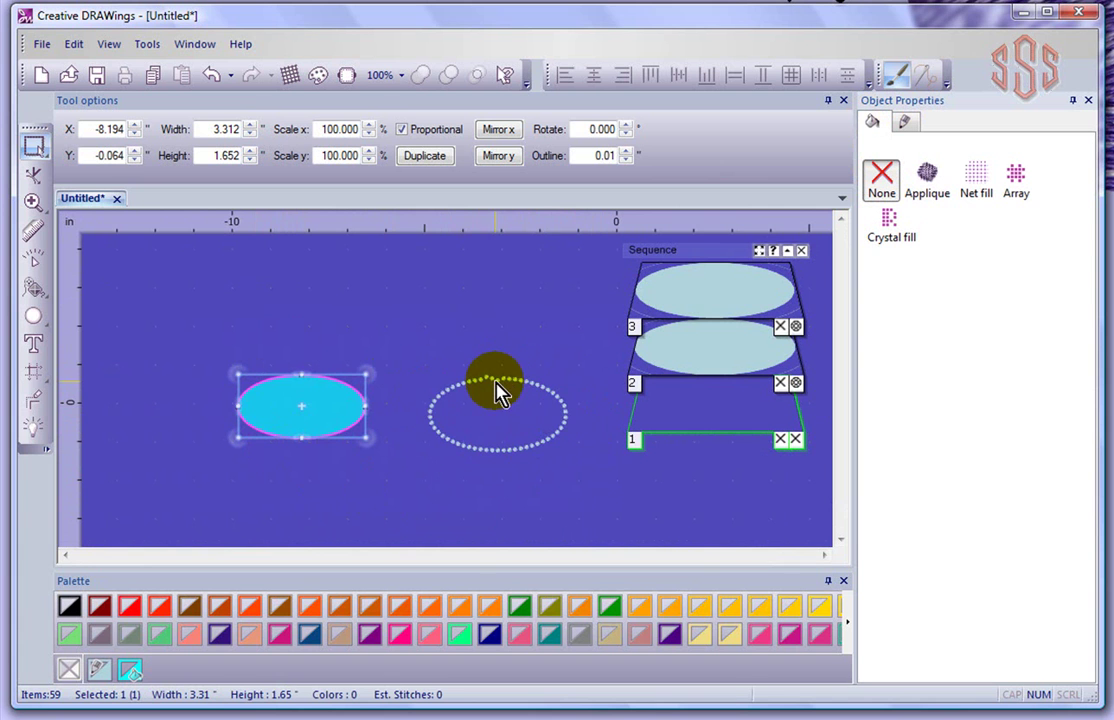
pyautogui.moveTo(296, 404)
pyautogui.mouseDown()
pyautogui.moveTo(276, 412)
pyautogui.moveTo(303, 398)
pyautogui.moveTo(290, 405)
pyautogui.mouseUp()
pyautogui.scroll(5, 290, 405)
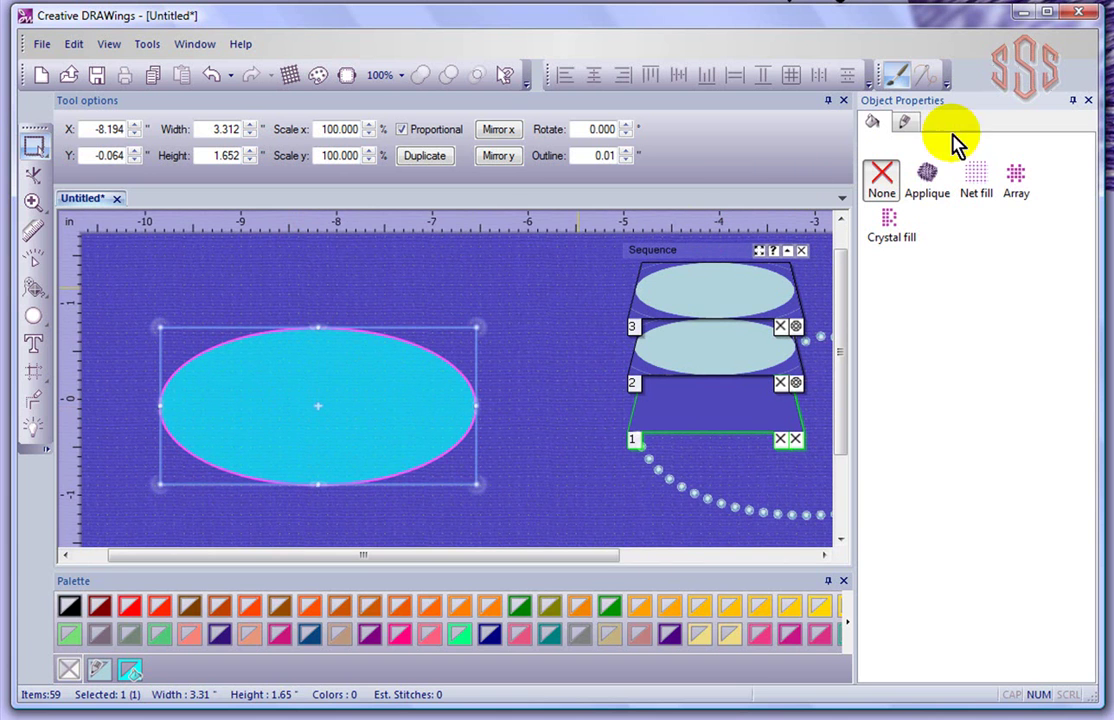
pyautogui.click(906, 123)
pyautogui.click(885, 230)
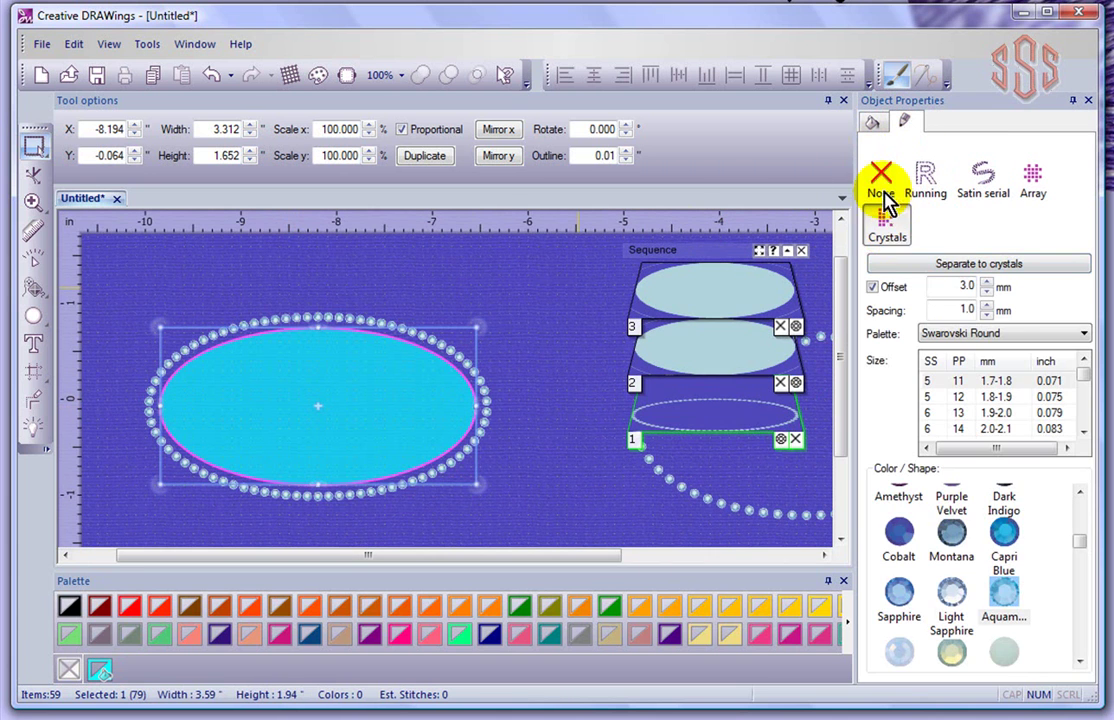
pyautogui.click(884, 178)
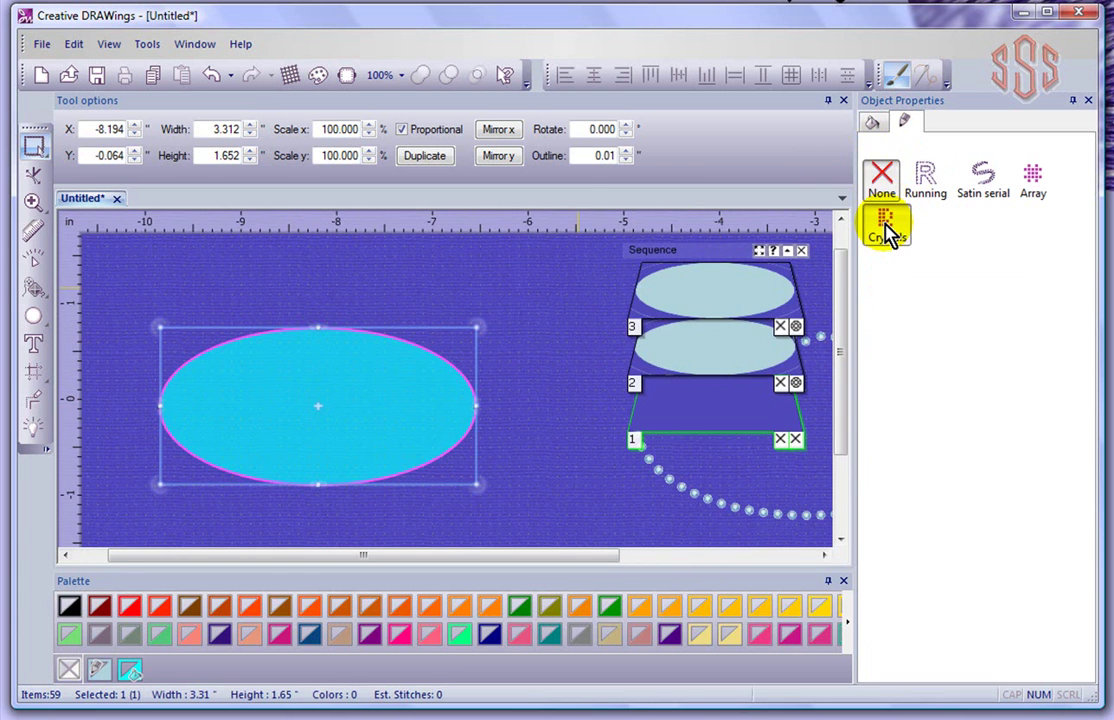
pyautogui.click(886, 230)
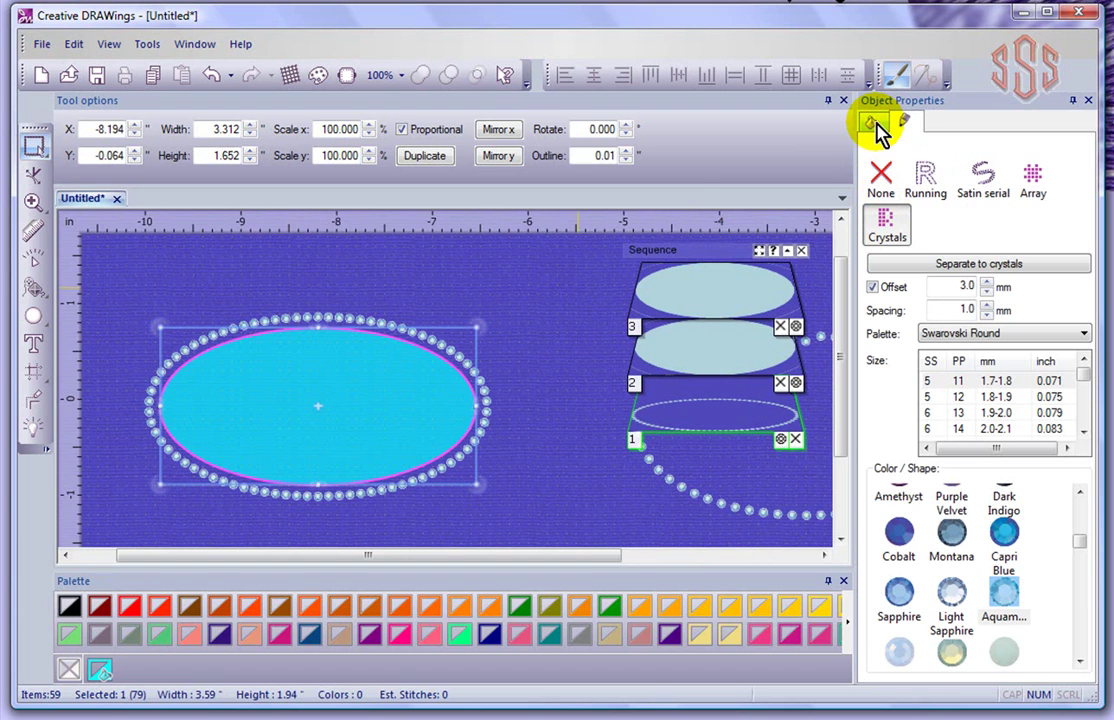
# Give the ellipse a Crystal fill in Capri Blue and clear the selection
pyautogui.click(876, 124)
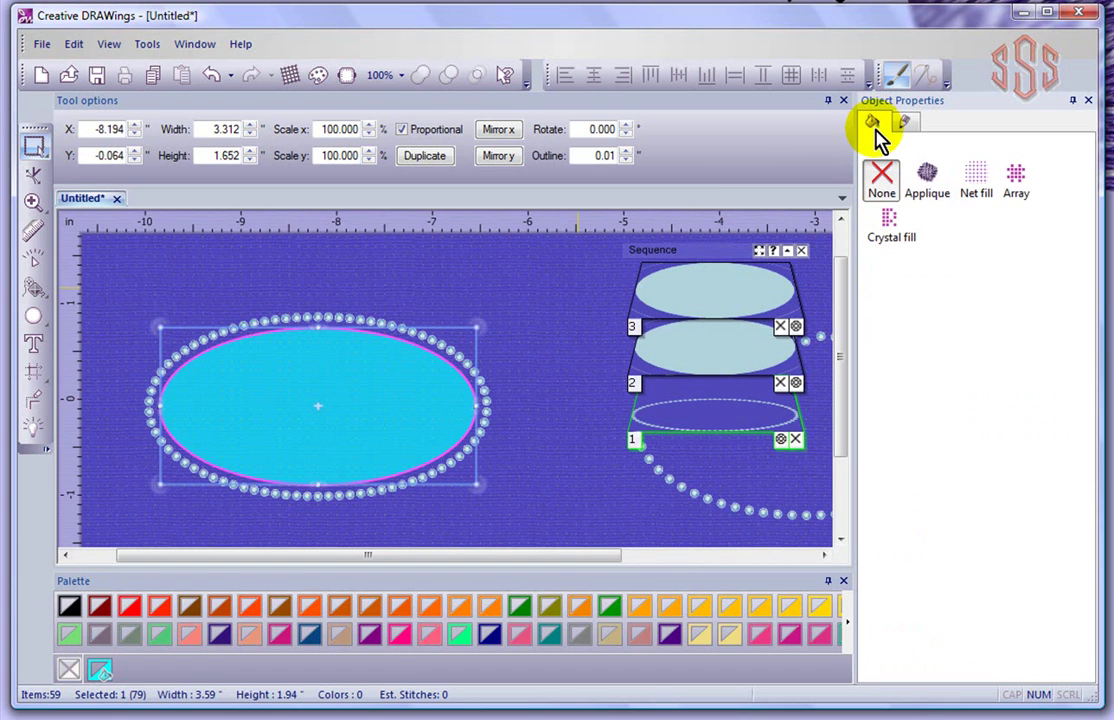
pyautogui.click(358, 340)
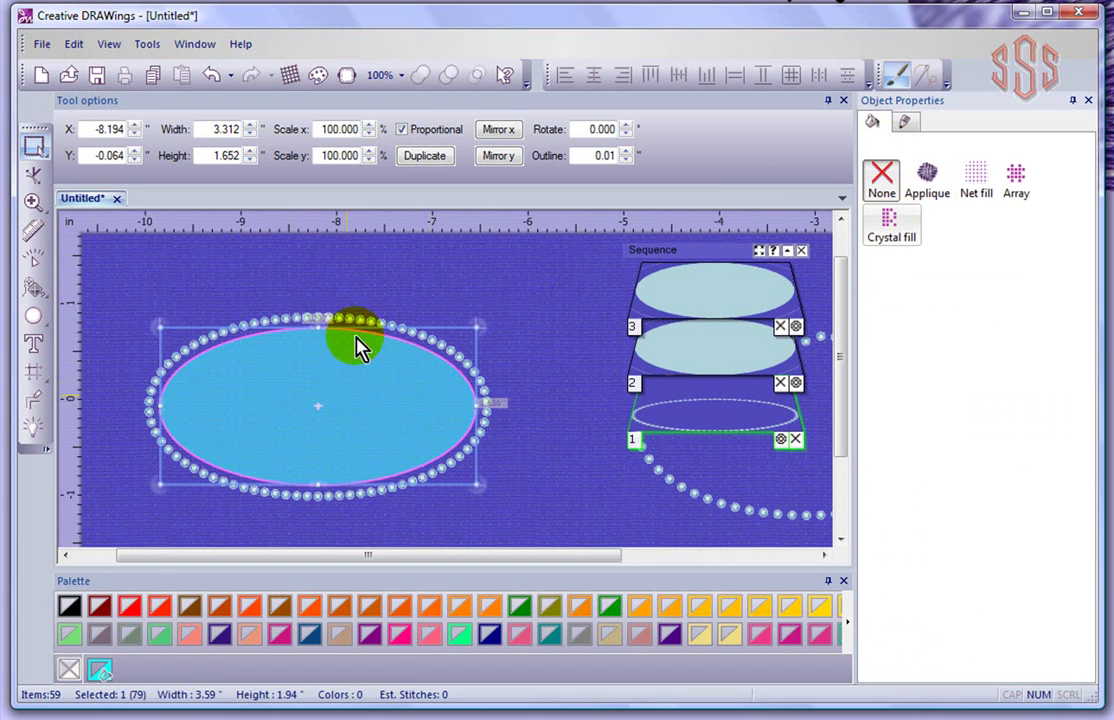
pyautogui.click(890, 230)
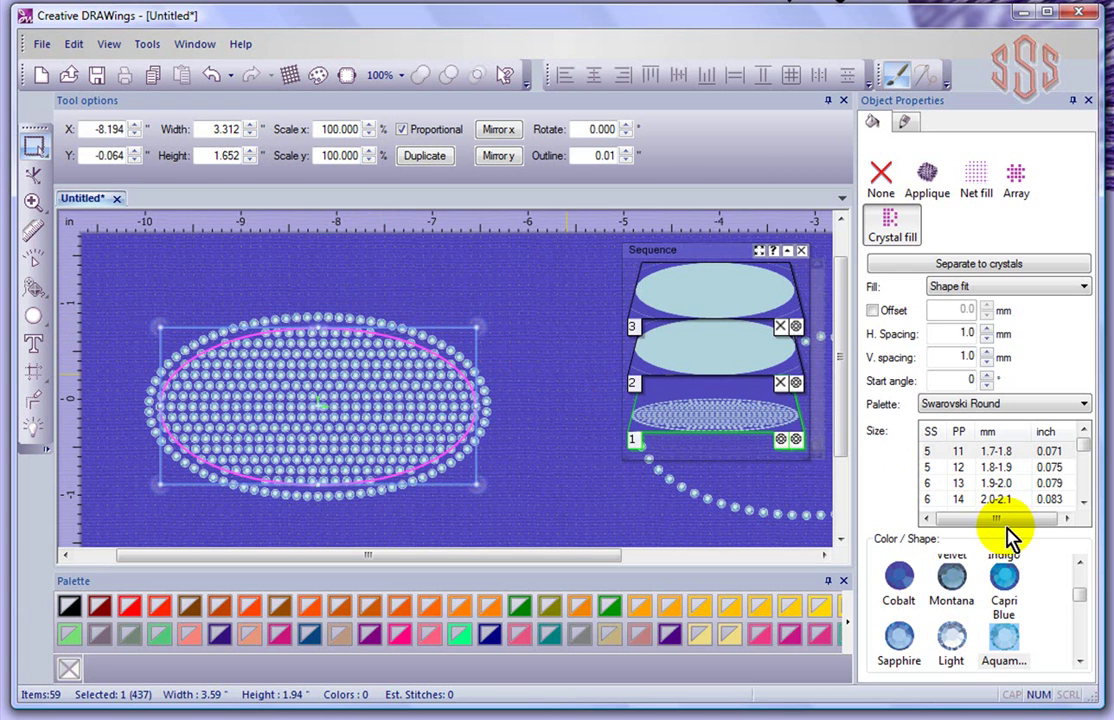
pyautogui.click(1004, 578)
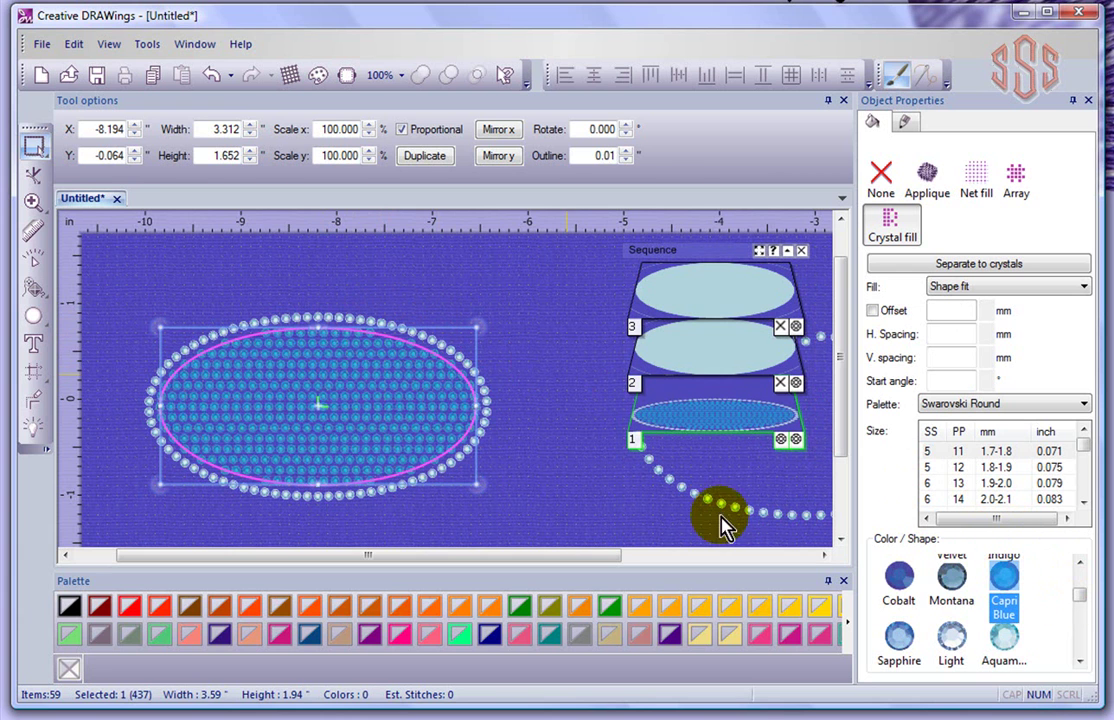
pyautogui.click(545, 372)
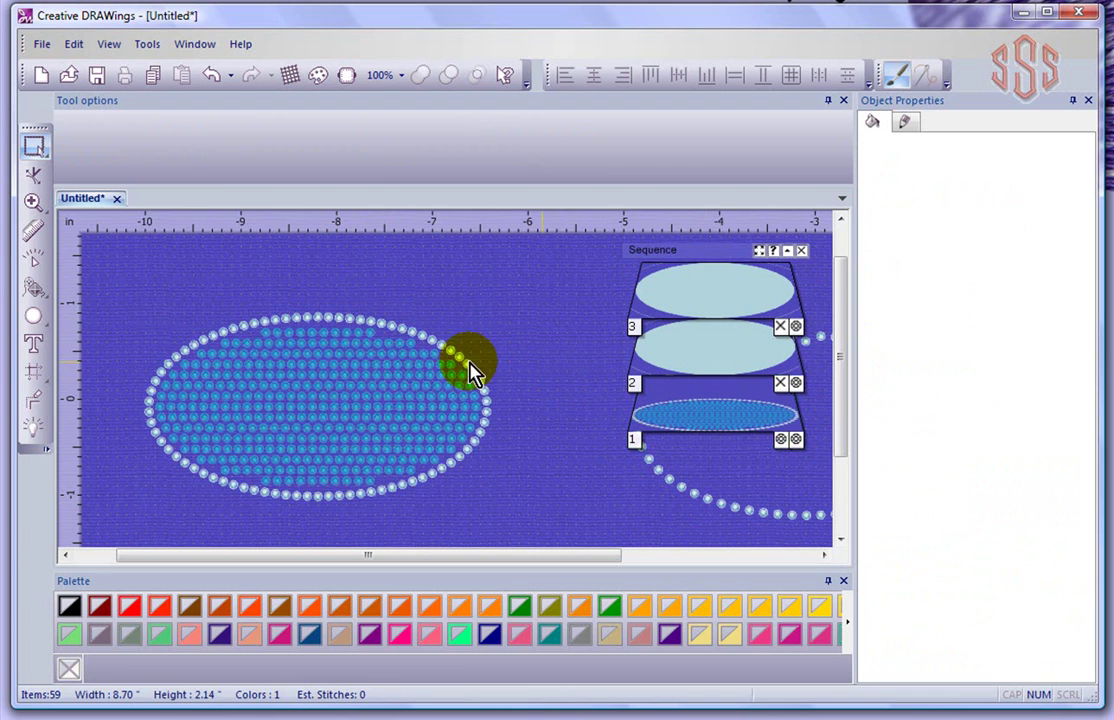
# Select the filled ellipse, check the available crystal palettes, and choose the SS 5, PP 11 crystal size (1.7-1.8 mm)
pyautogui.scroll(3, 231, 380)
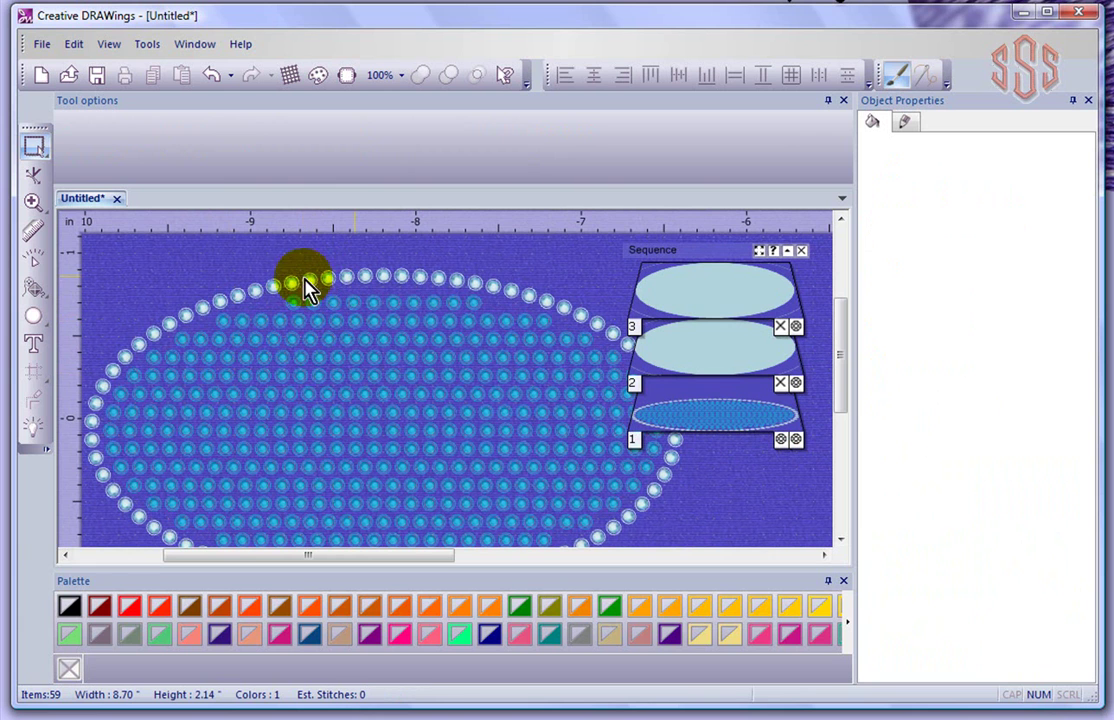
pyautogui.click(350, 400)
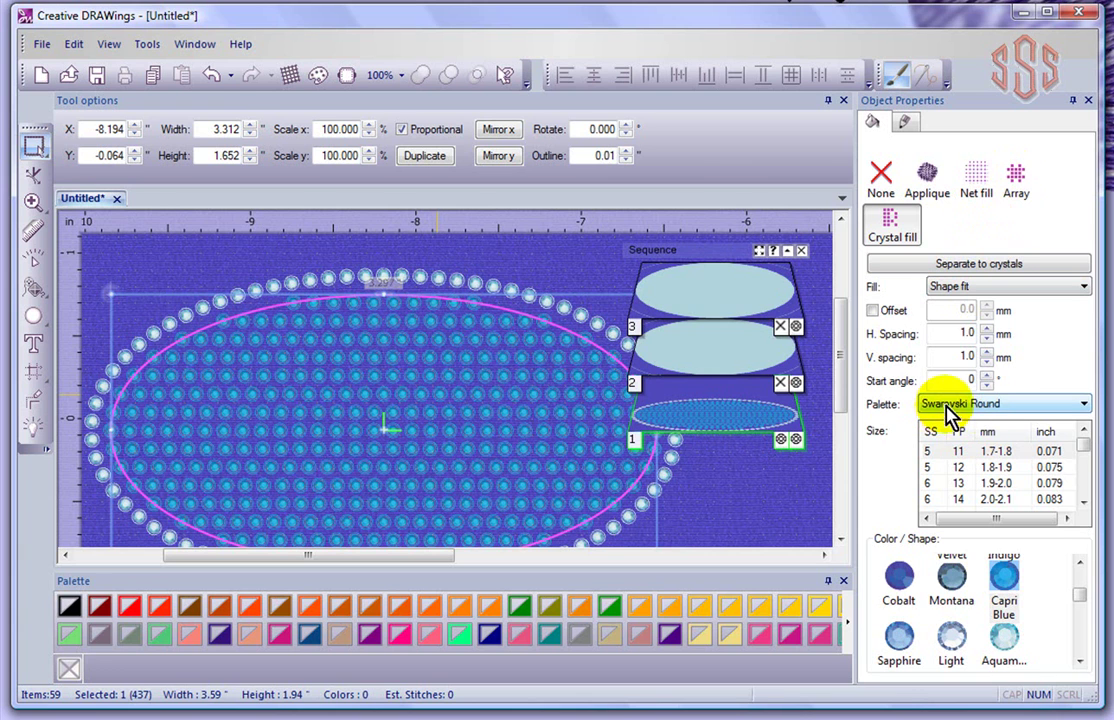
pyautogui.click(1012, 413)
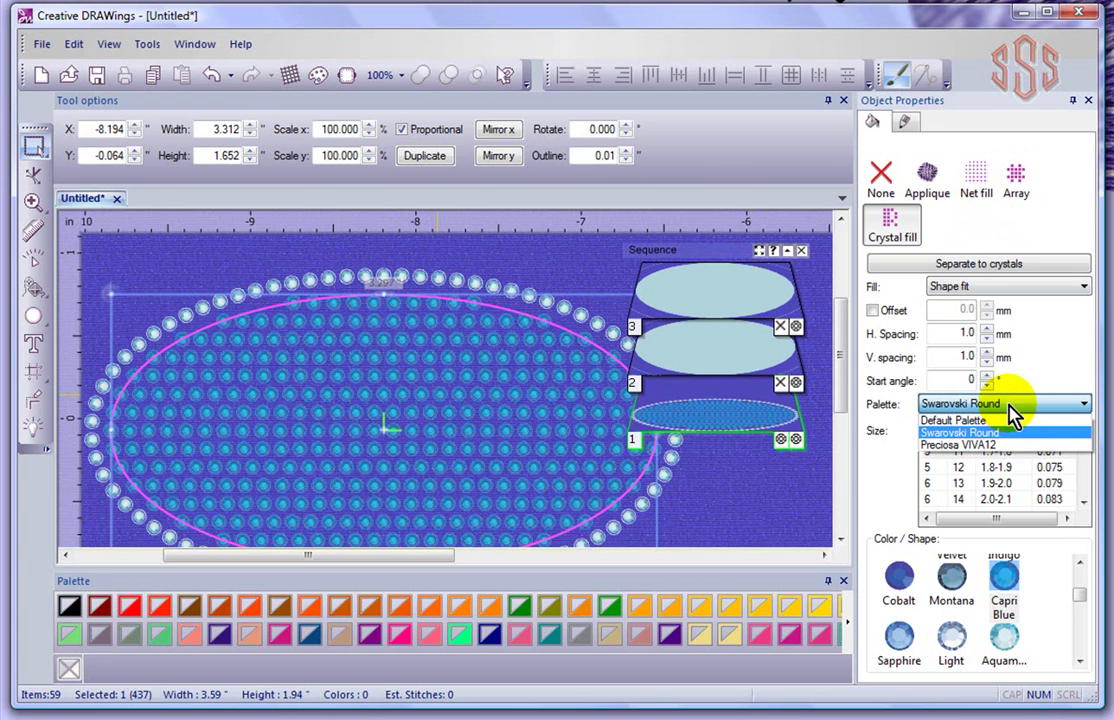
pyautogui.click(1010, 406)
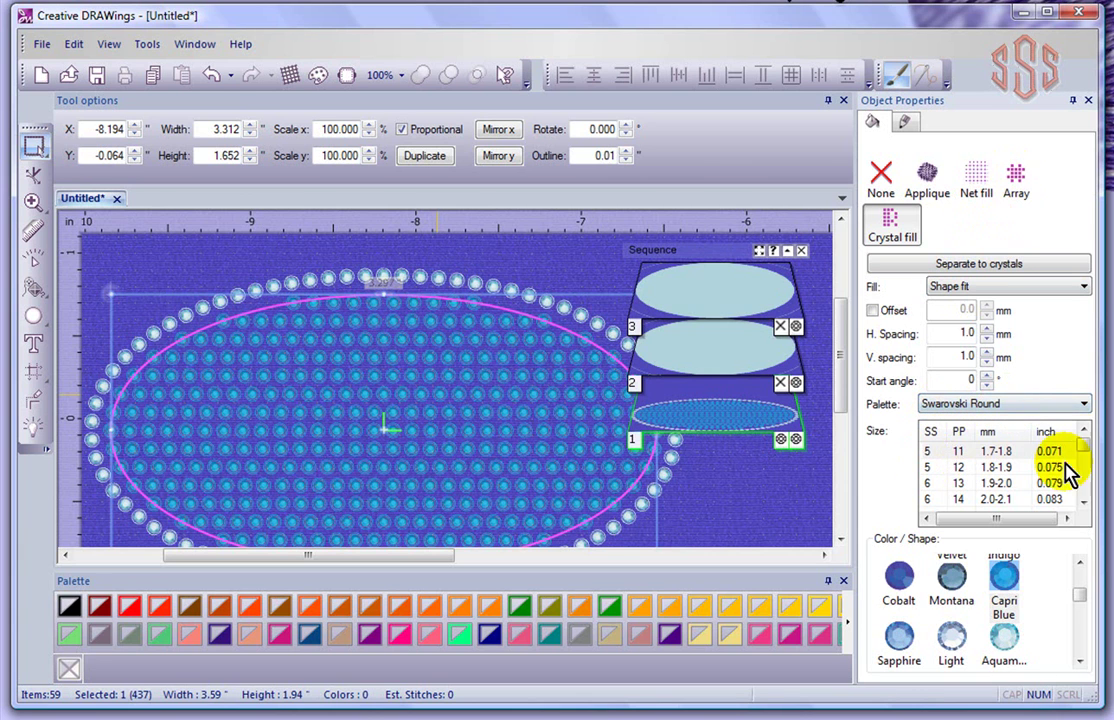
pyautogui.click(929, 452)
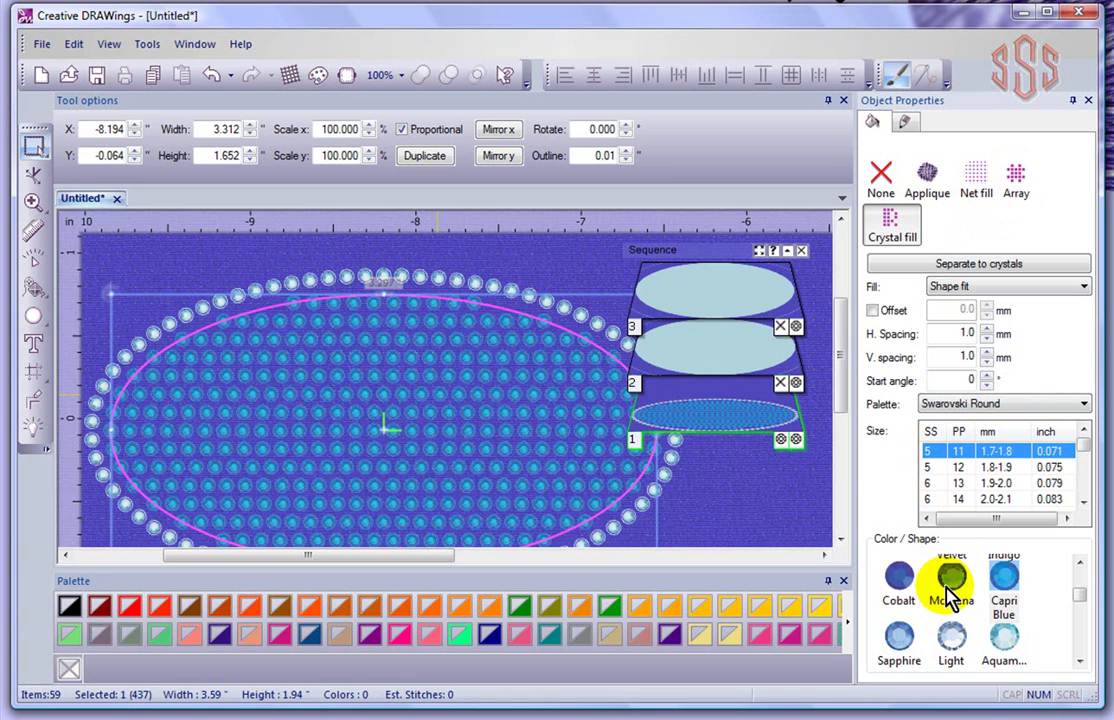
# Try the crystal fill patterns Rectangle, Circular, Contour, Single line and Line fit on the ellipse
pyautogui.click(972, 290)
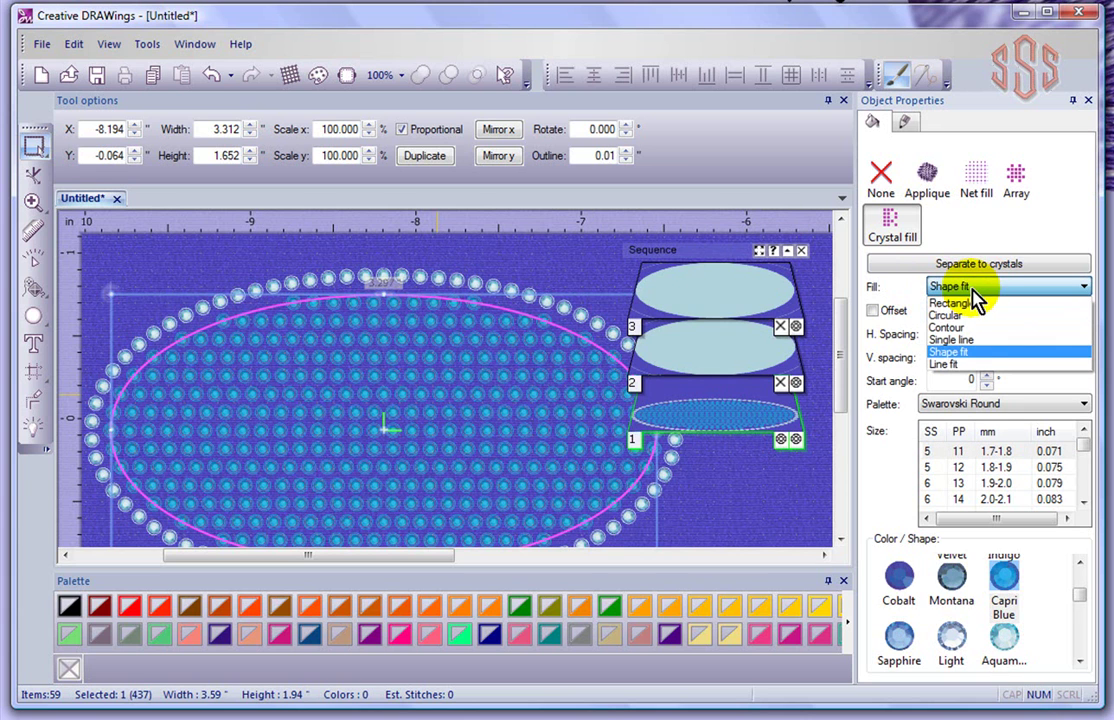
pyautogui.click(969, 304)
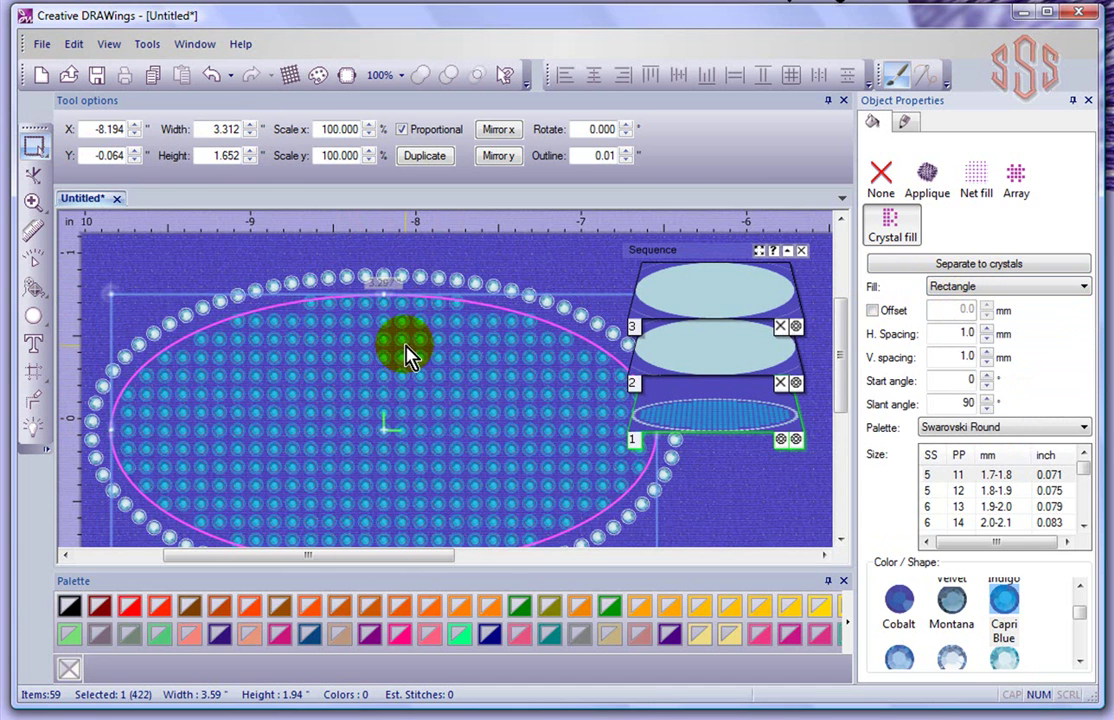
pyautogui.click(1000, 288)
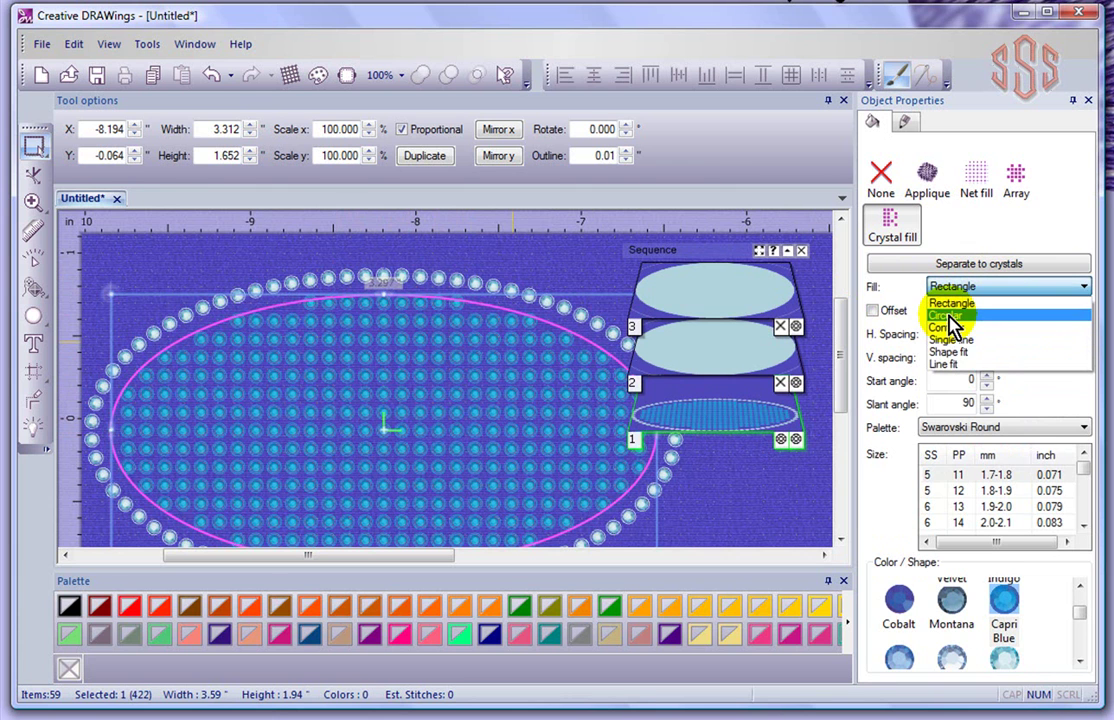
pyautogui.click(945, 316)
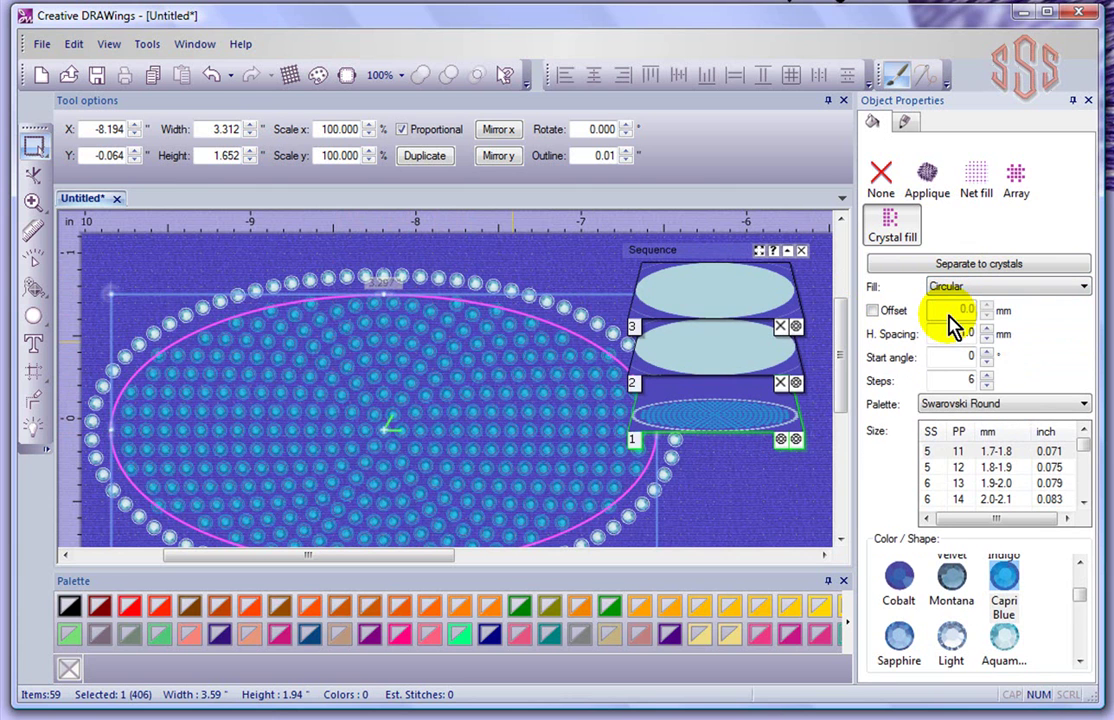
pyautogui.click(958, 290)
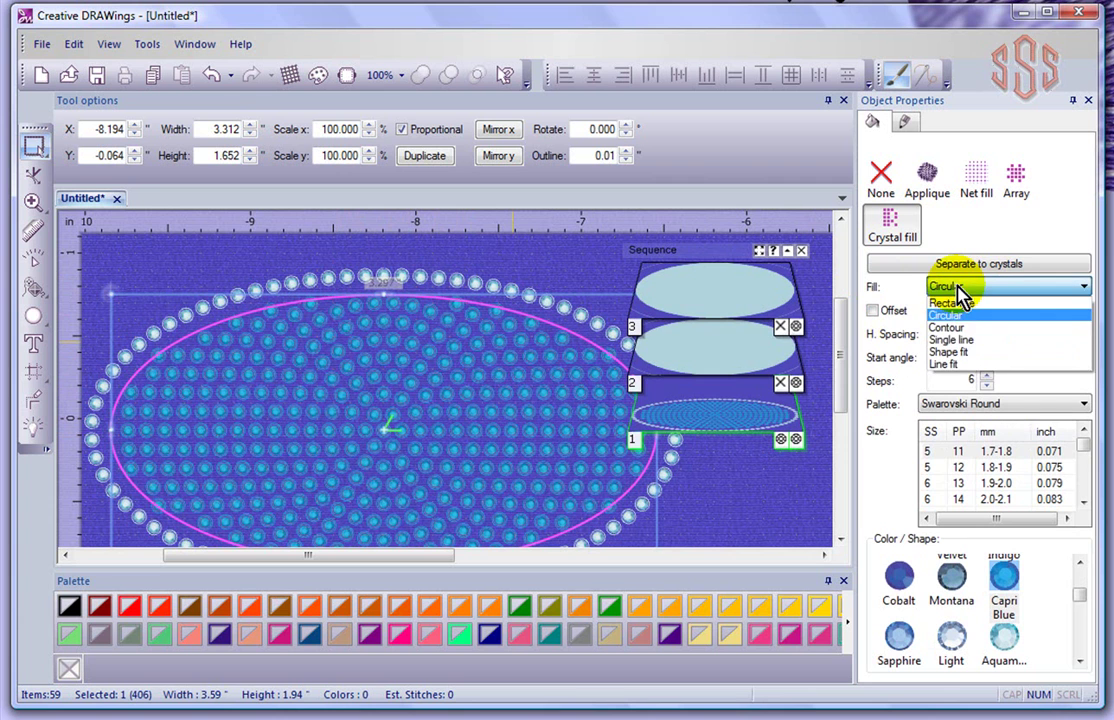
pyautogui.click(955, 328)
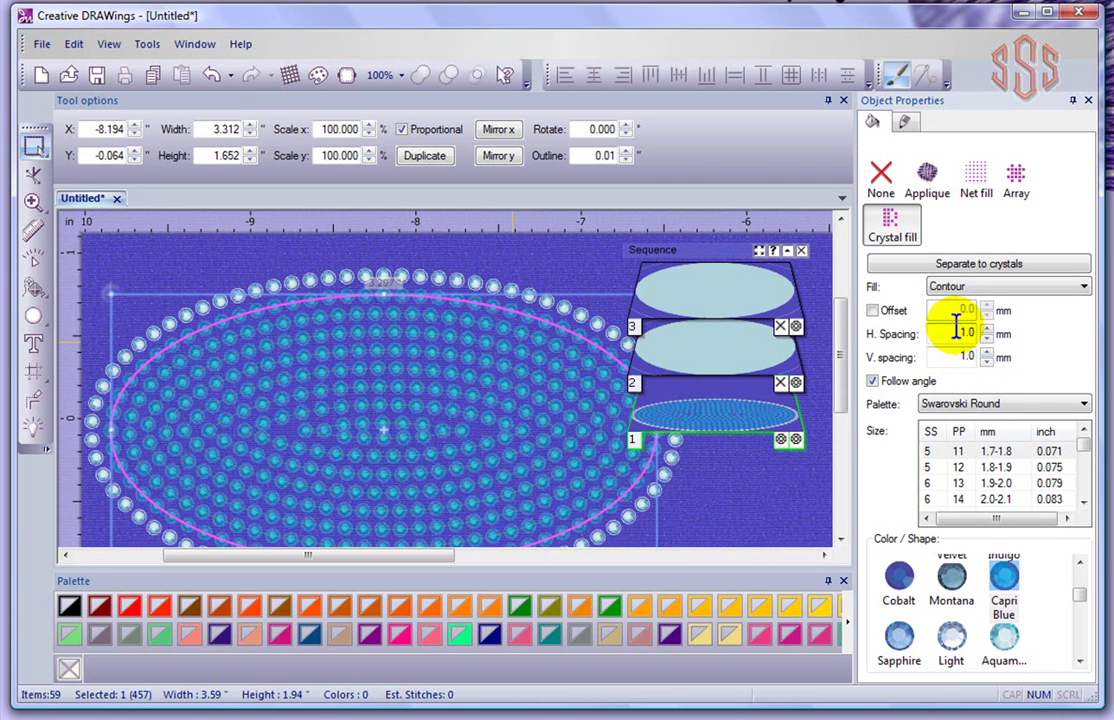
pyautogui.click(958, 290)
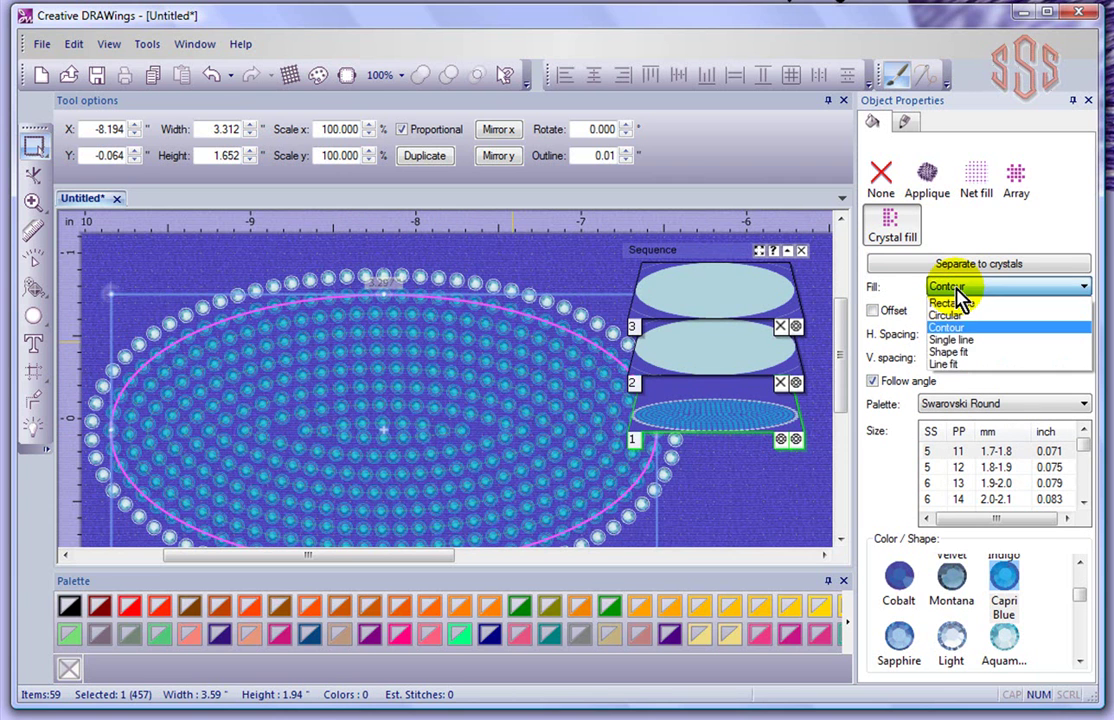
pyautogui.click(950, 341)
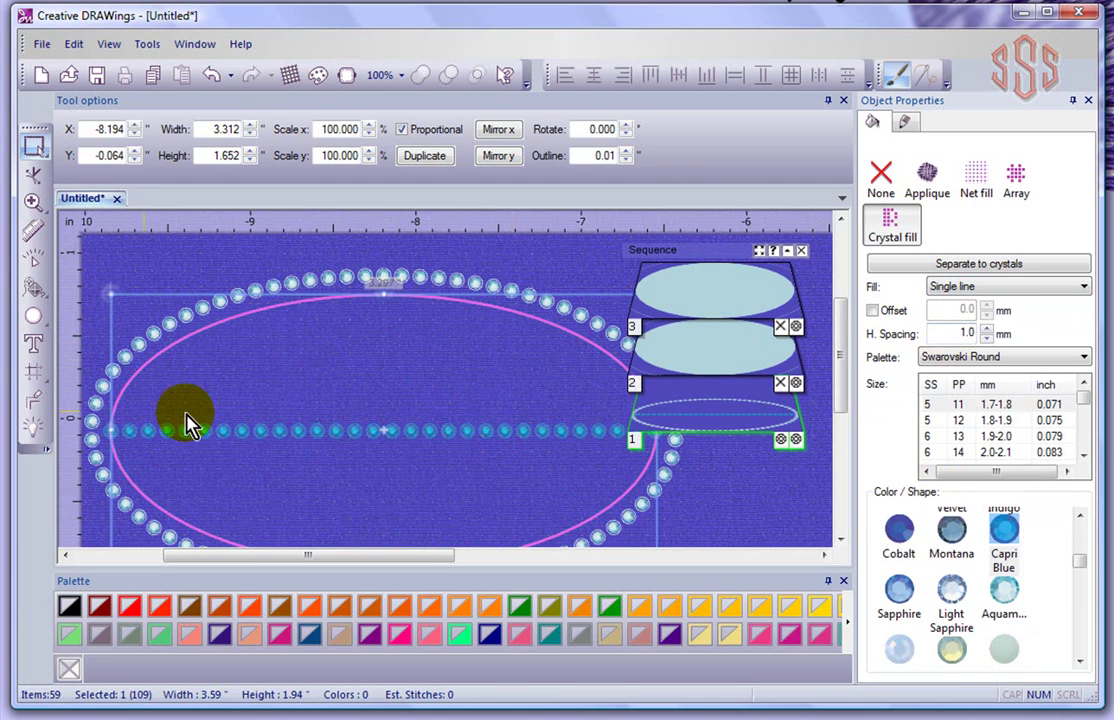
pyautogui.click(958, 291)
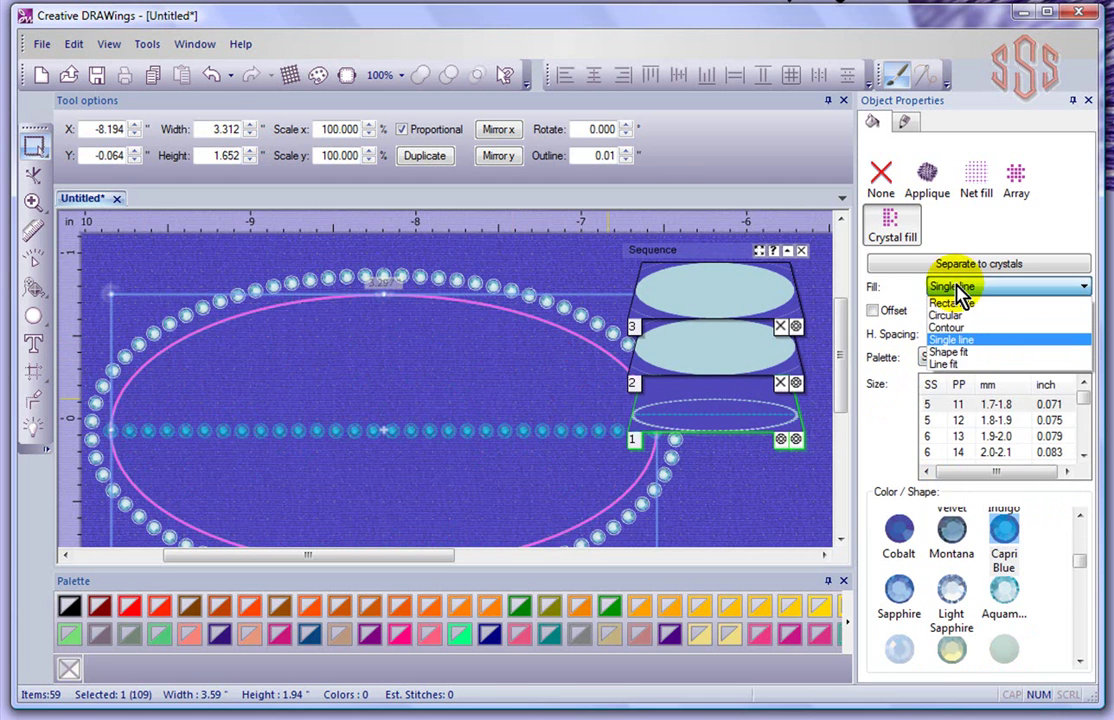
pyautogui.click(957, 366)
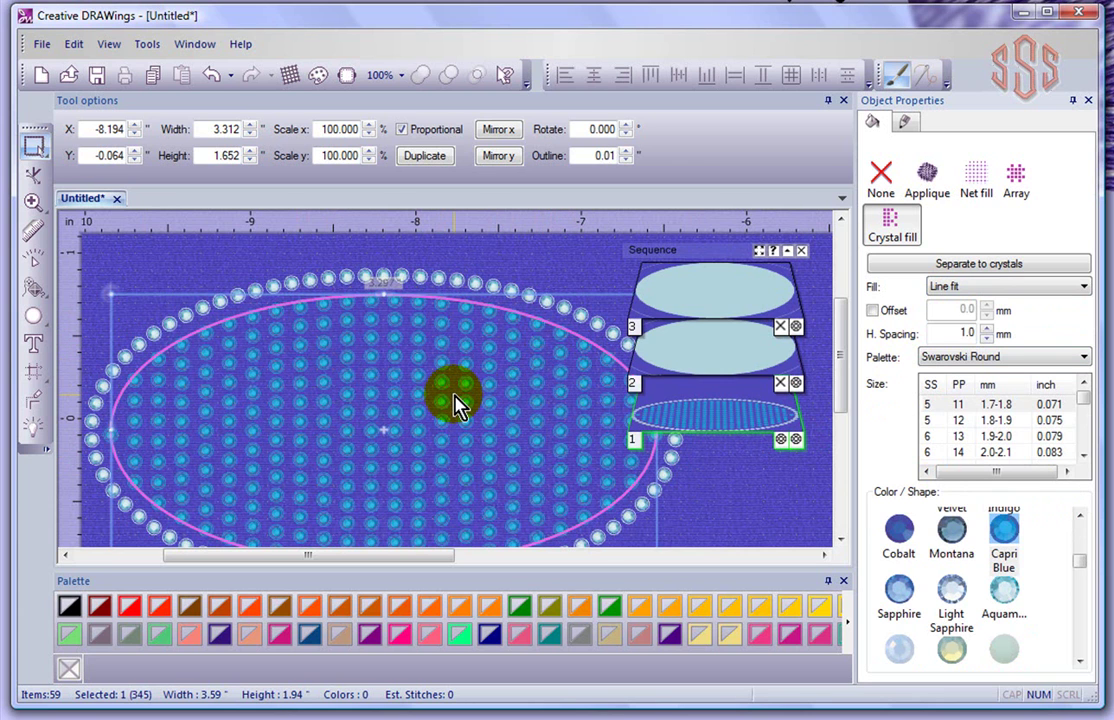
# Set the ellipse's crystal fill pattern to Rectangle
pyautogui.scroll(-1, 455, 405)
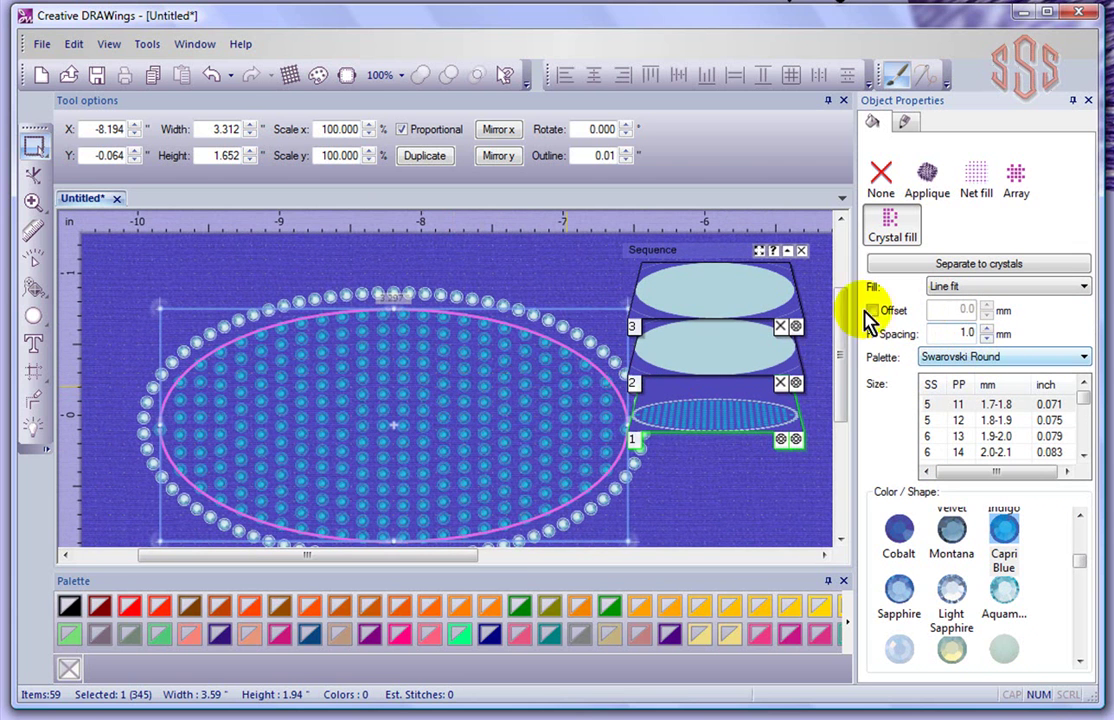
pyautogui.click(943, 288)
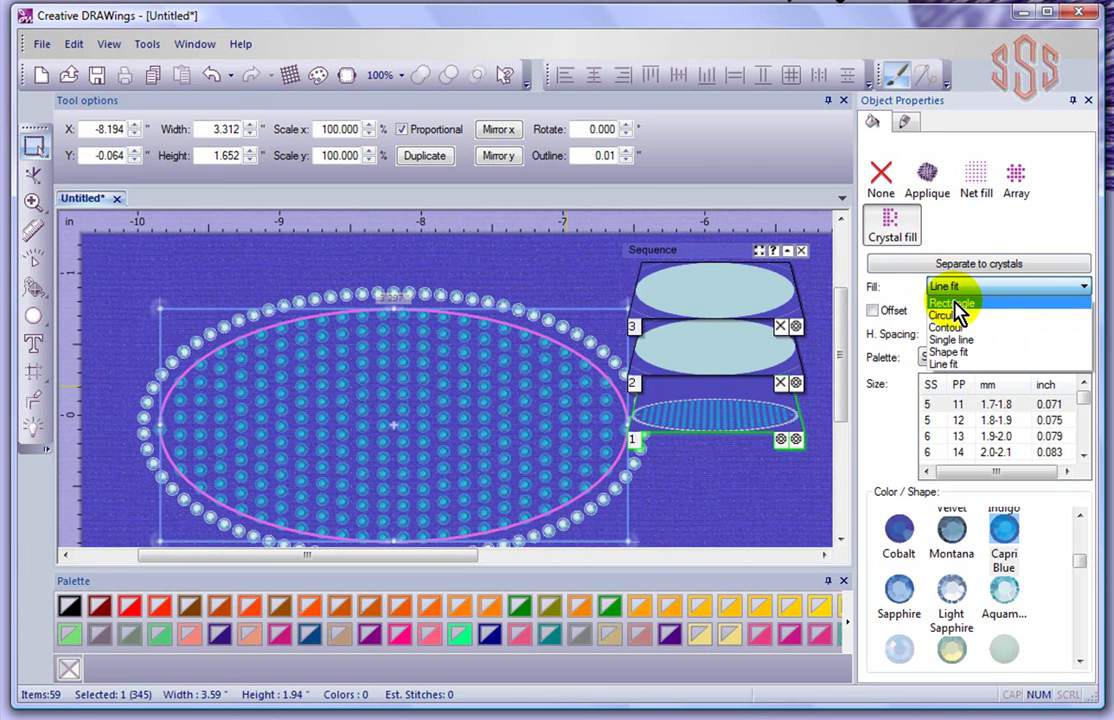
pyautogui.click(958, 303)
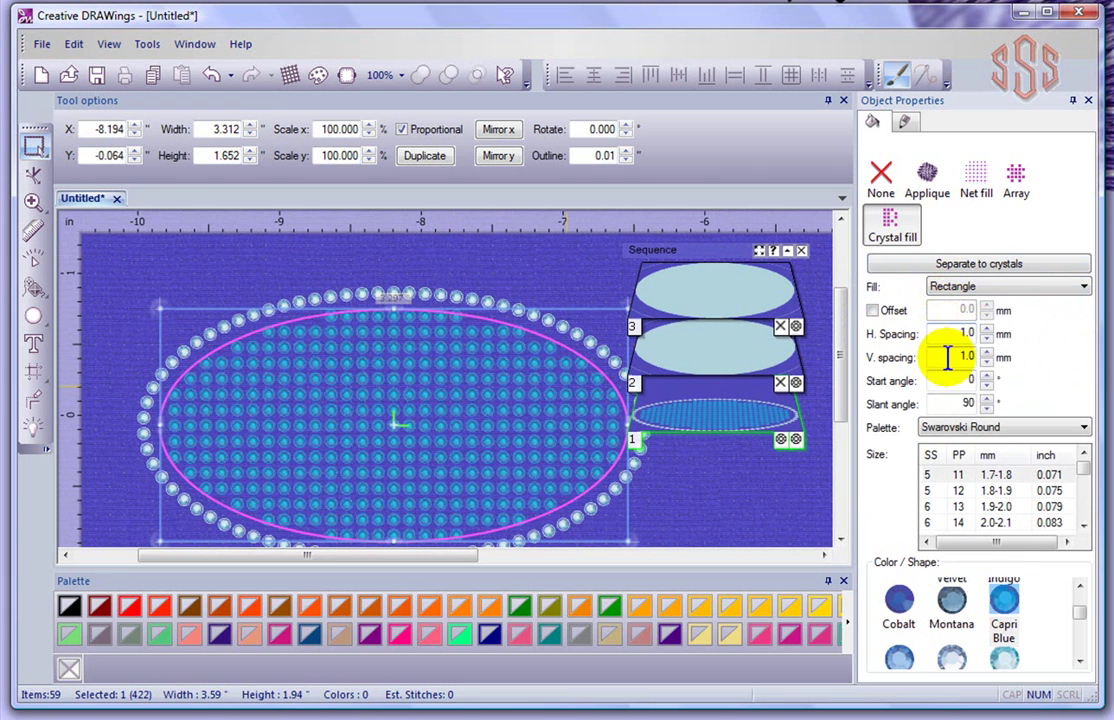
# Enable the ellipse's crystal fill offset, try it at 2 mm, and set it to -2 mm
pyautogui.click(873, 311)
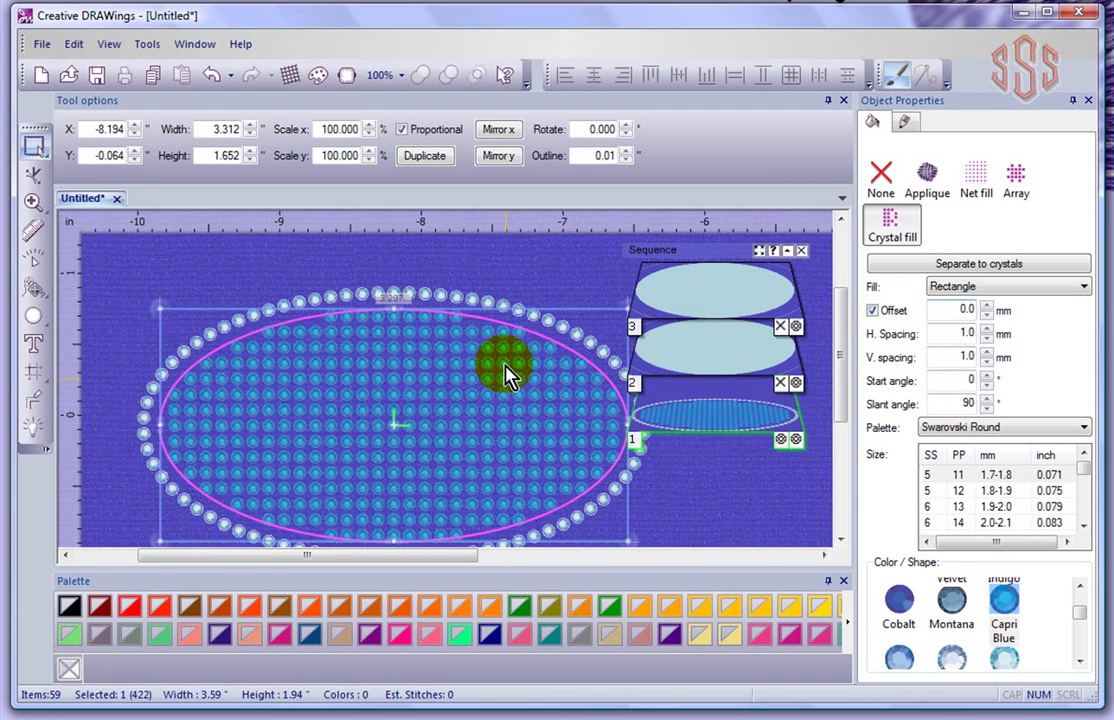
pyautogui.moveTo(960, 309); pyautogui.dragTo(985, 310)
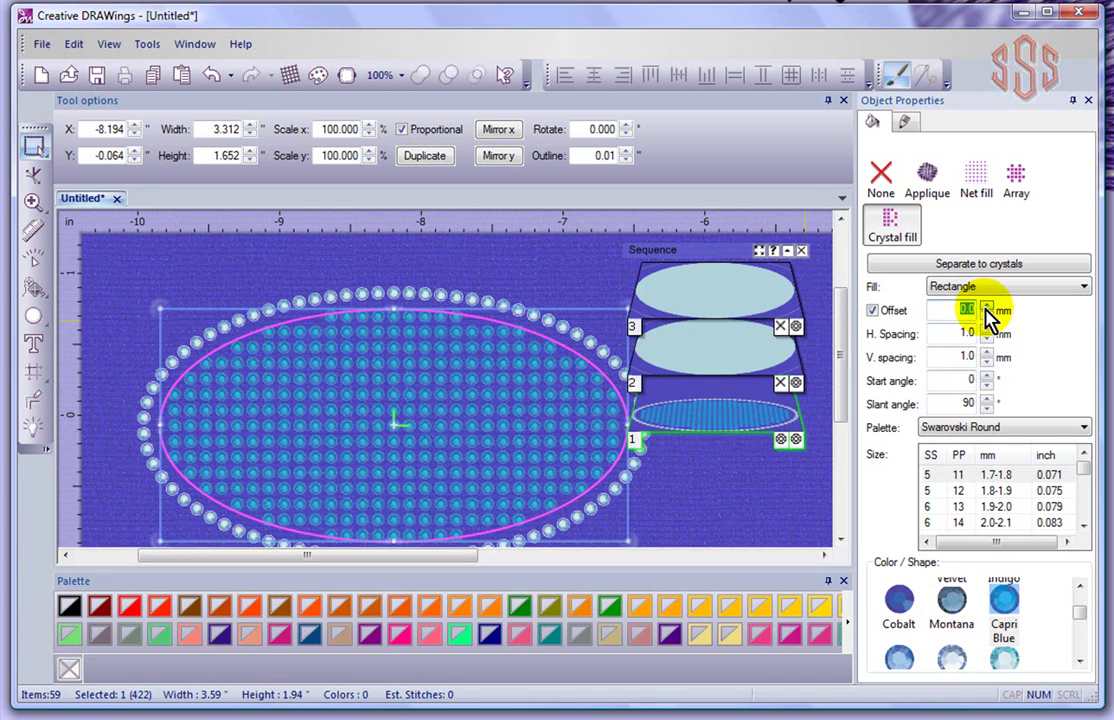
pyautogui.write('2')
pyautogui.press('Return')
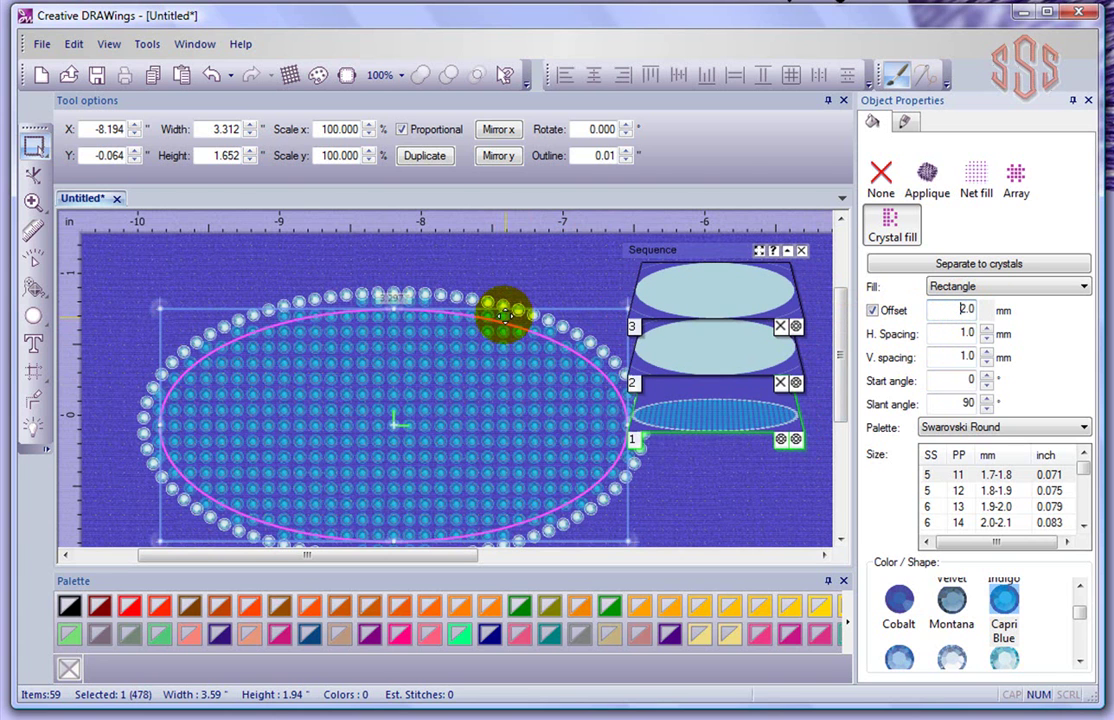
pyautogui.moveTo(967, 309); pyautogui.dragTo(987, 309)
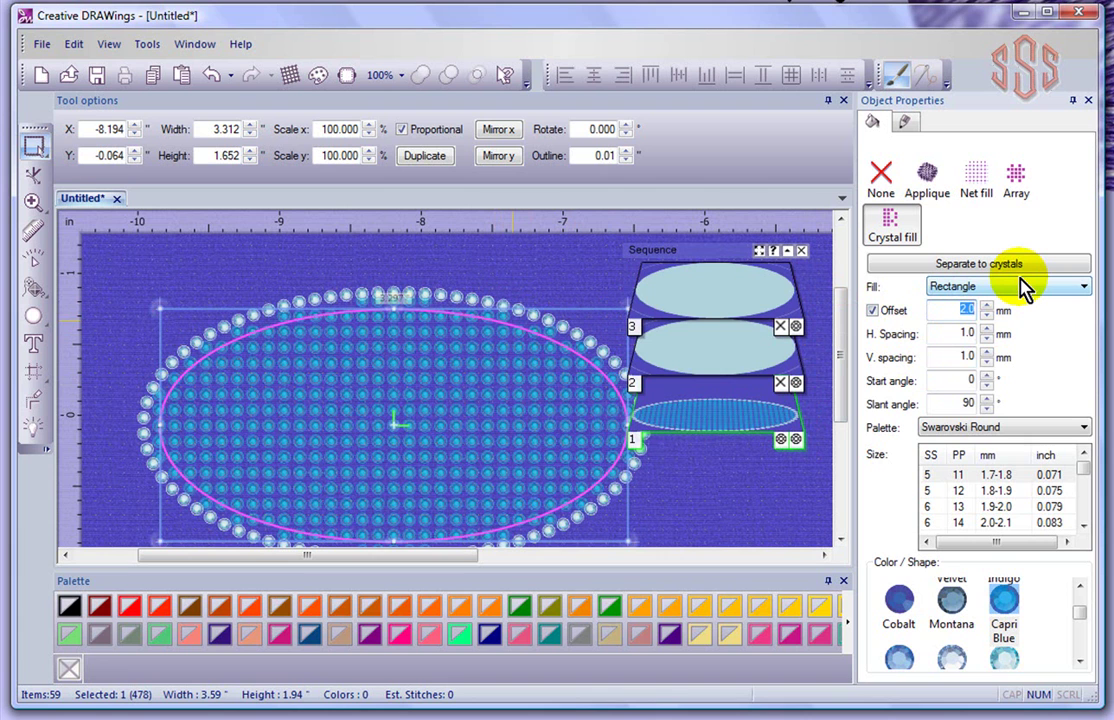
pyautogui.press('Return')
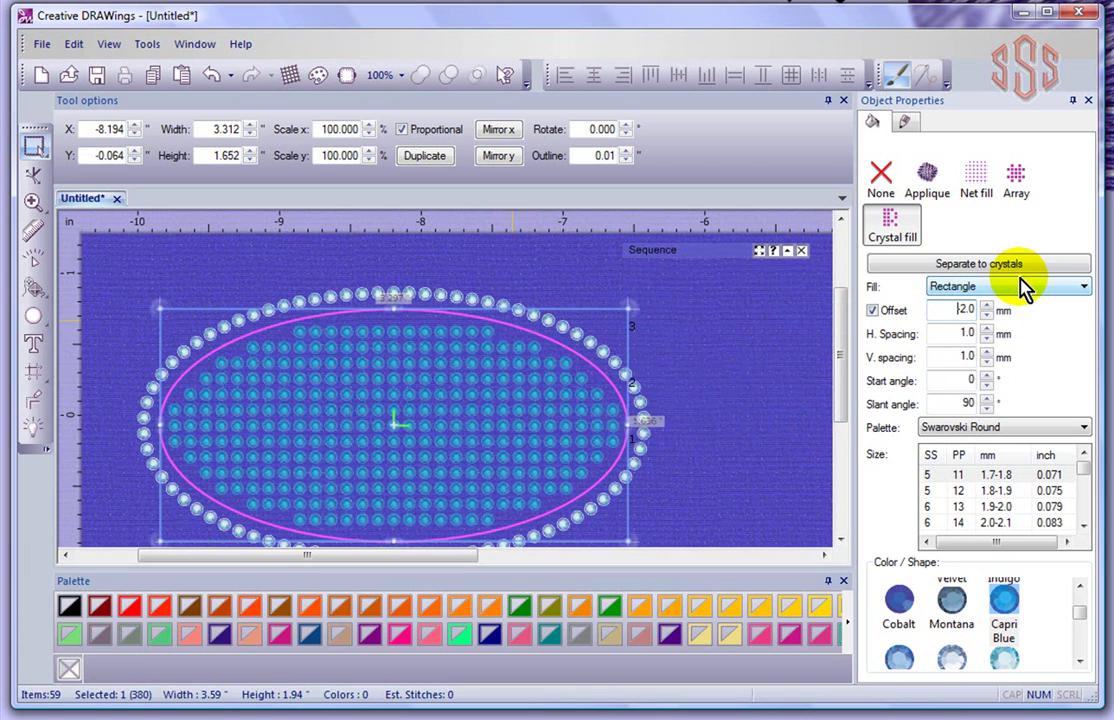
pyautogui.press('BackSpace')
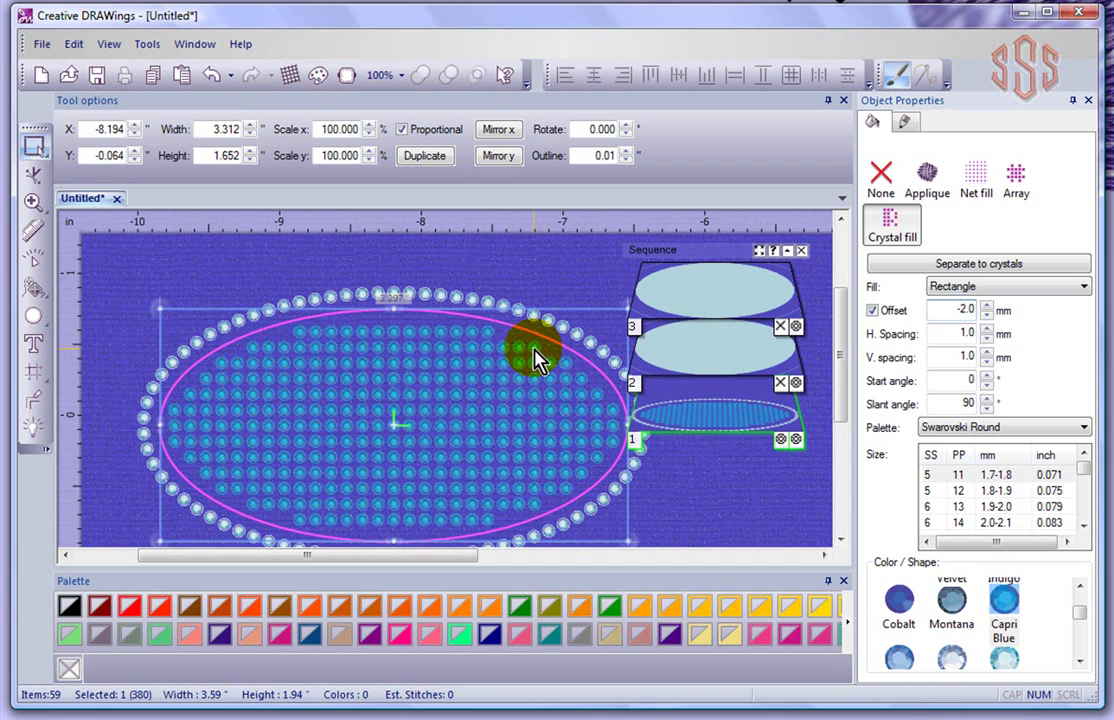
pyautogui.scroll(1, 535, 360)
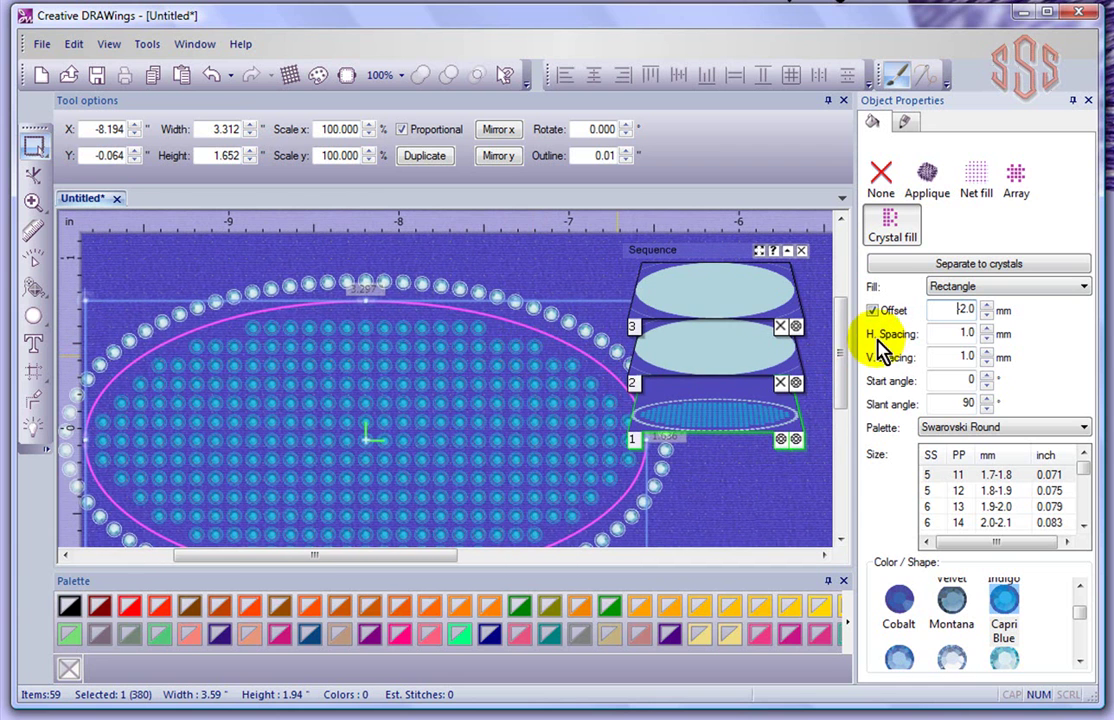
# Set both the horizontal and vertical spacing of the rectangle crystal fill to 2 mm
pyautogui.press('BackSpace')
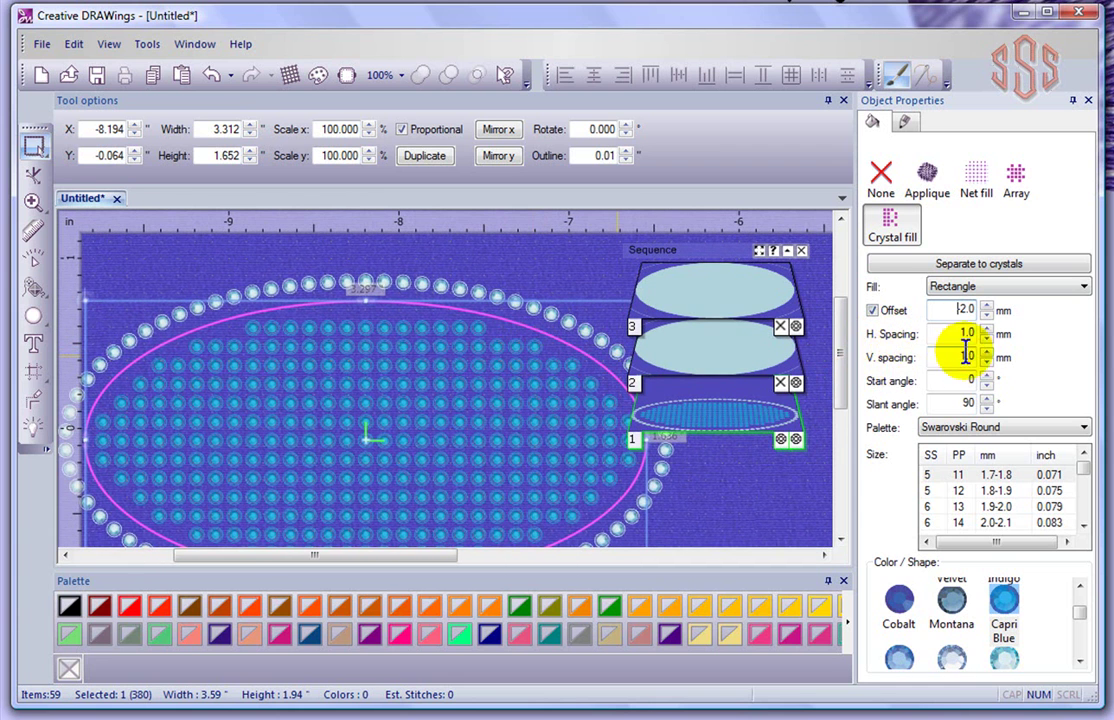
pyautogui.click(482, 345)
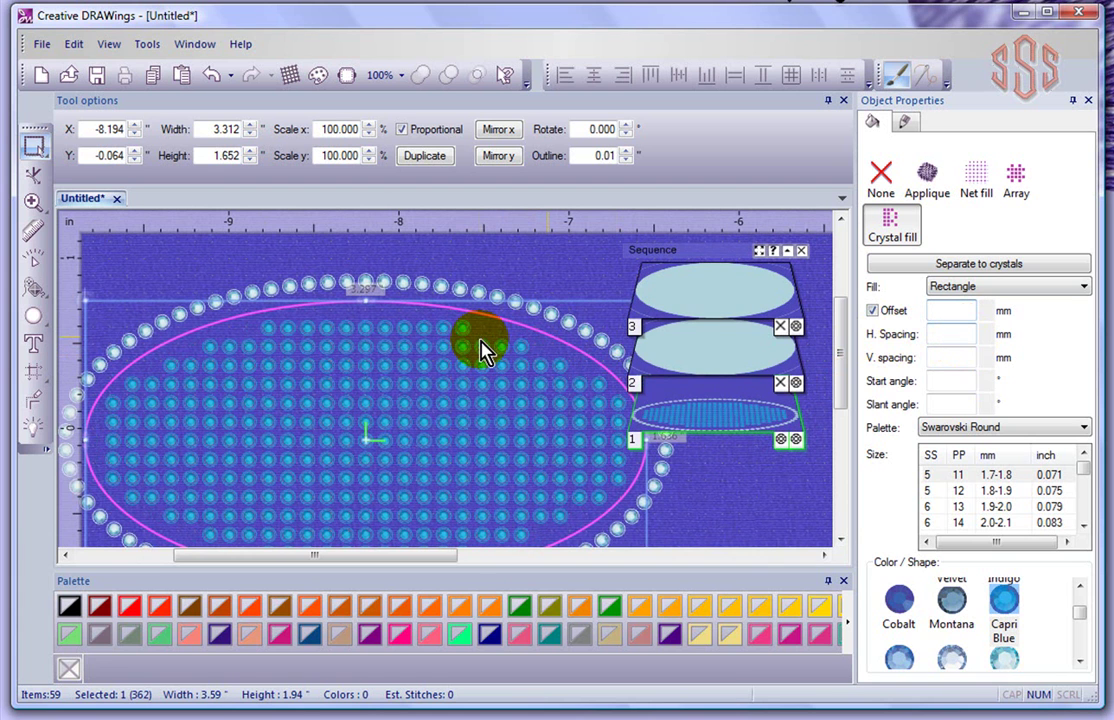
pyautogui.doubleClick(967, 335)
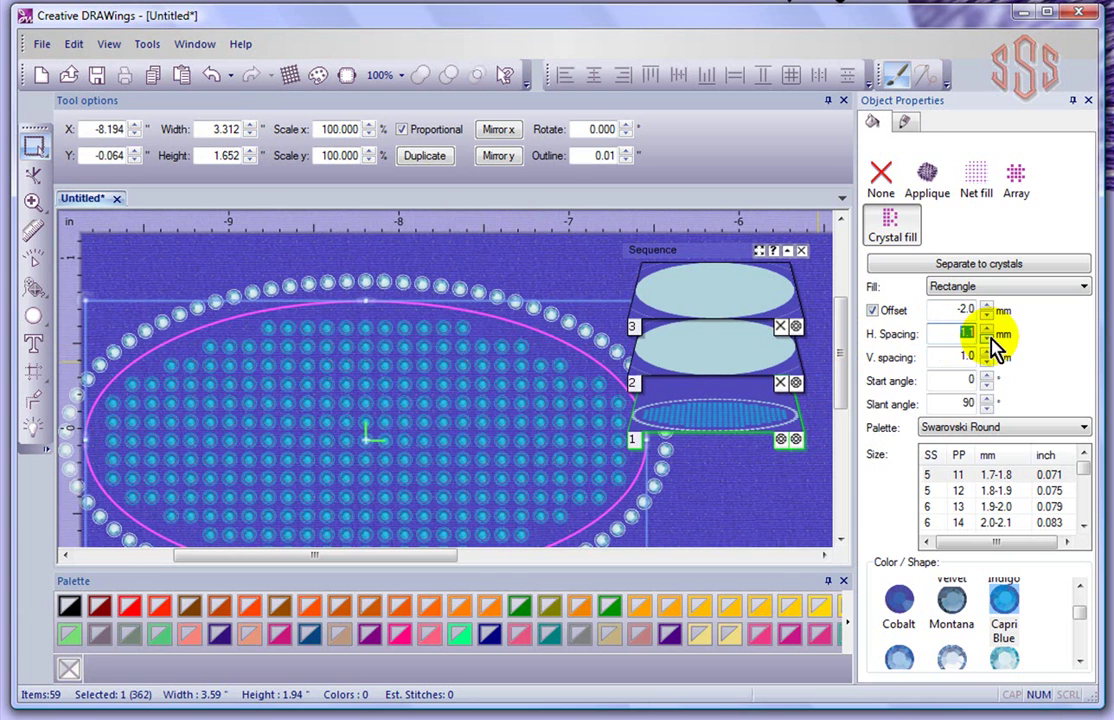
pyautogui.click(462, 364)
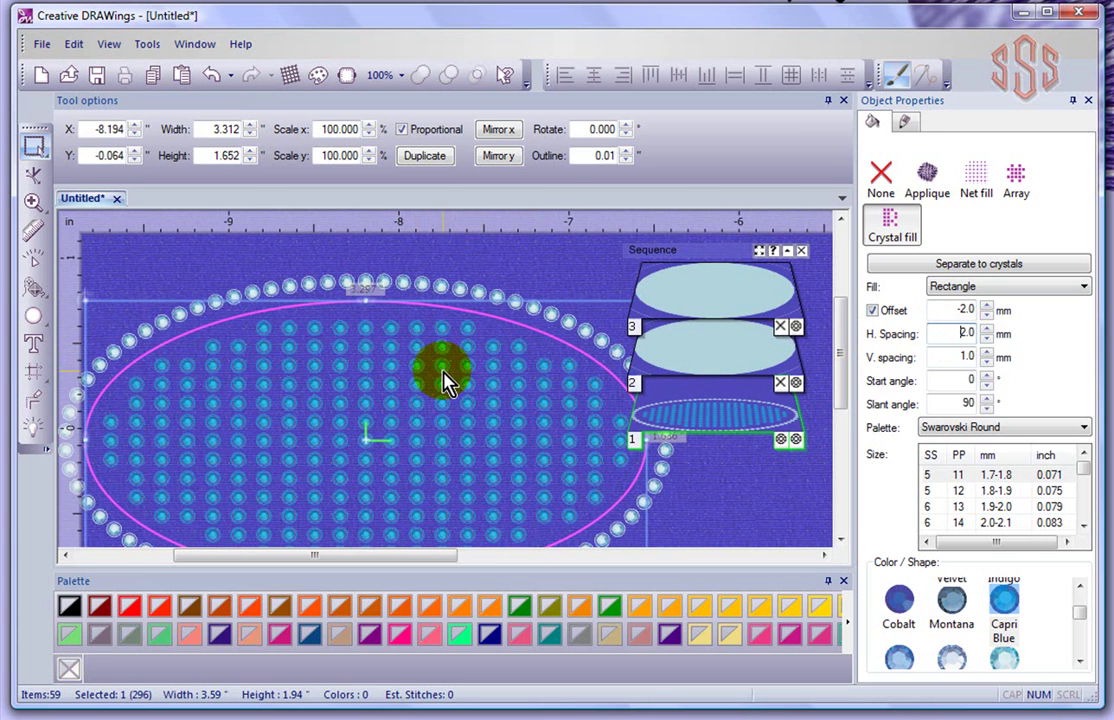
pyautogui.doubleClick(957, 357)
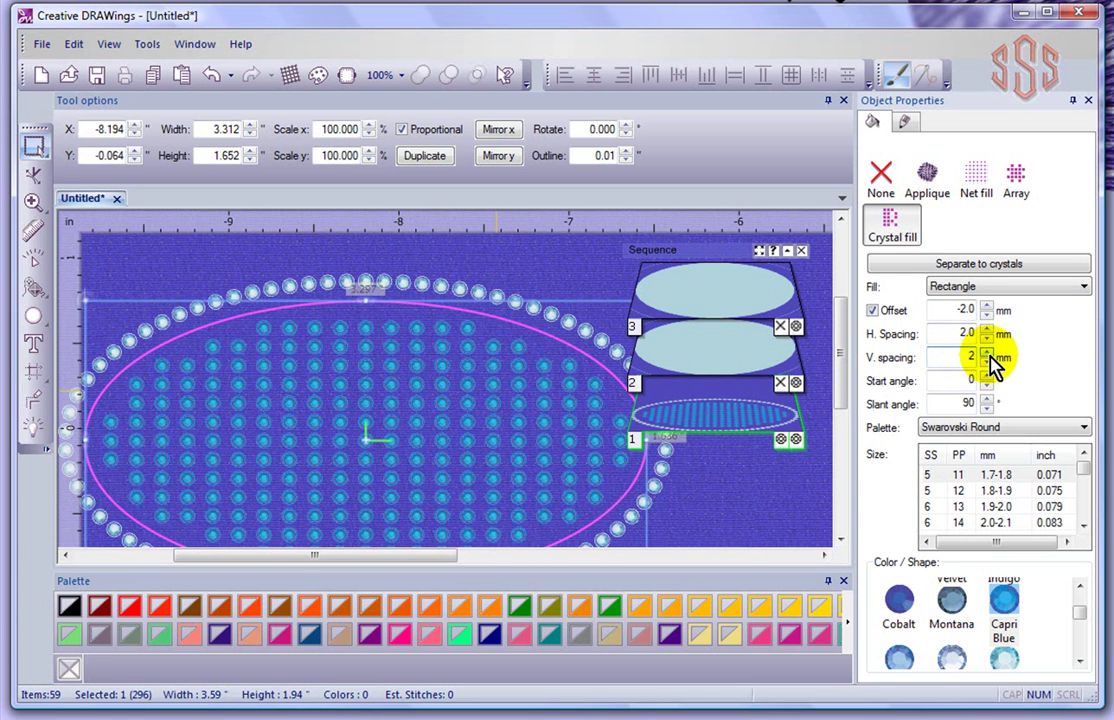
pyautogui.write('2')
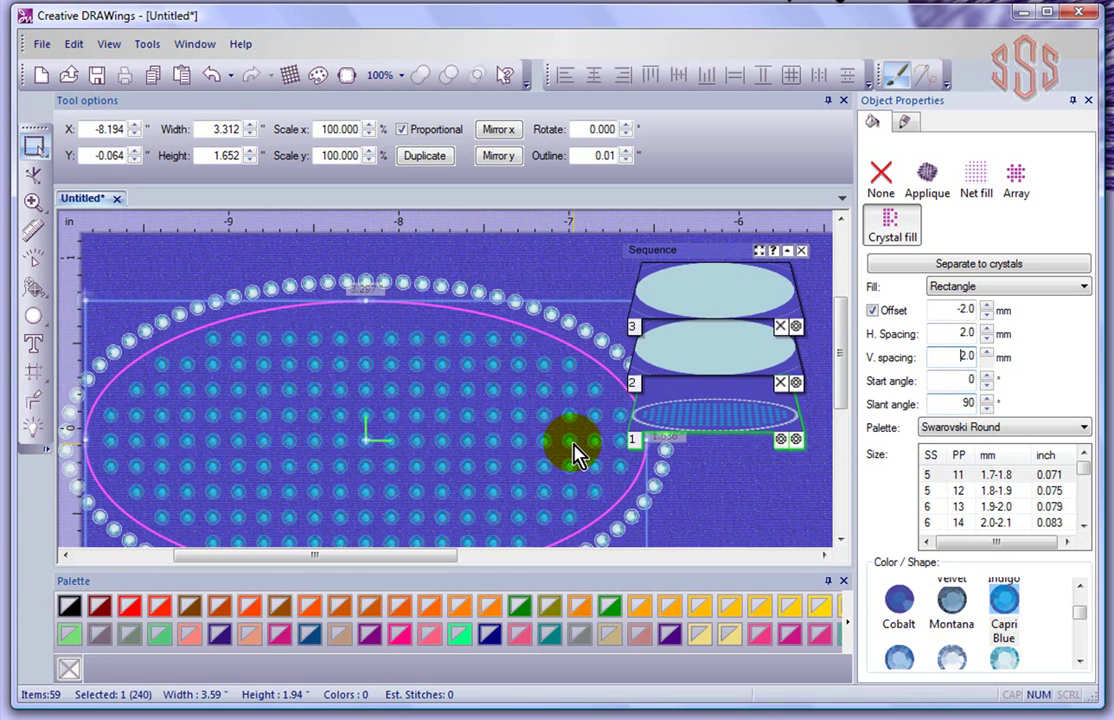
# Set the rectangle crystal fill's start angle and slant angle to 45 degrees, checking the crystal layout up close
pyautogui.doubleClick(972, 380)
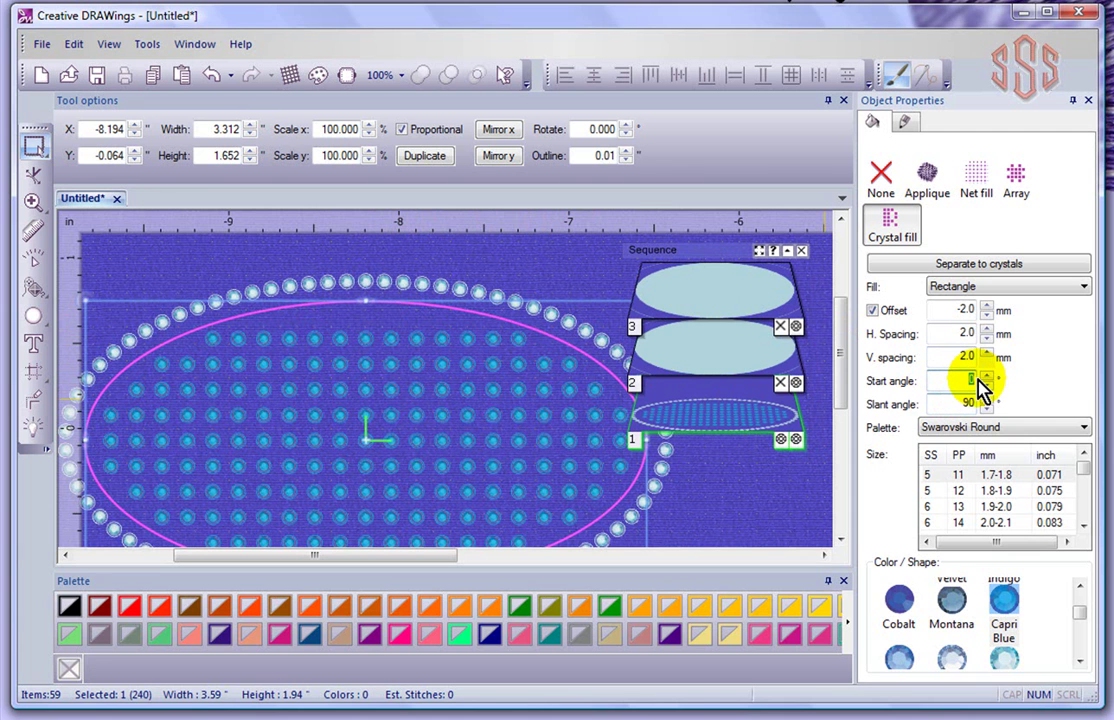
pyautogui.press('Return')
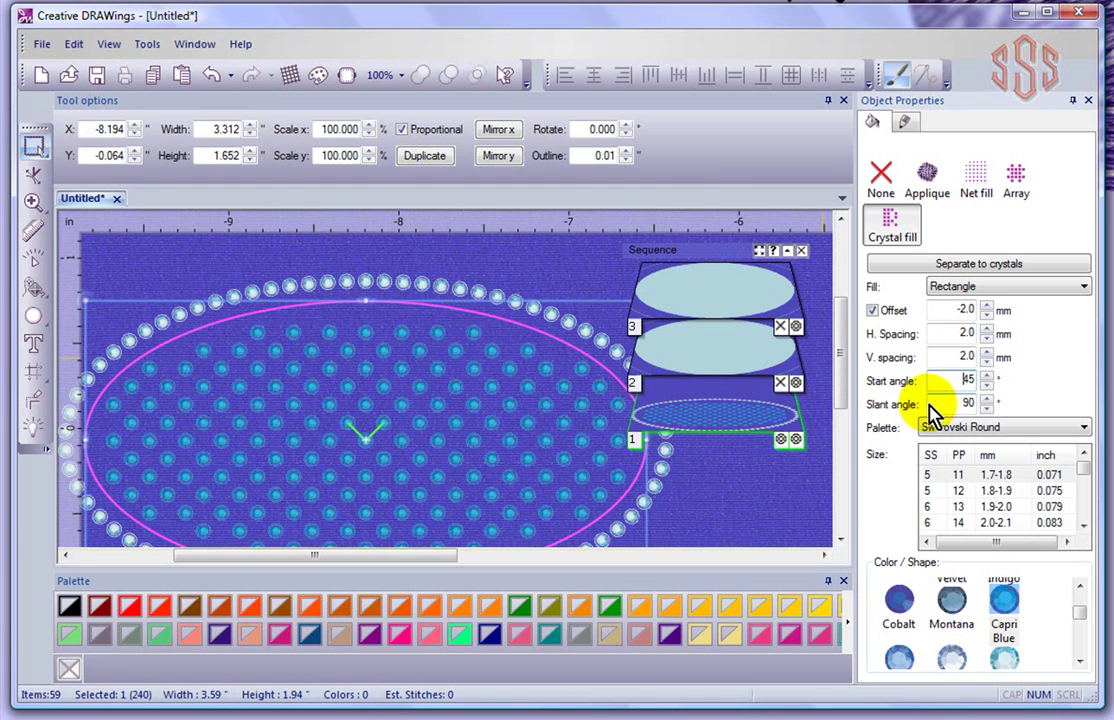
pyautogui.scroll(1, 350, 440)
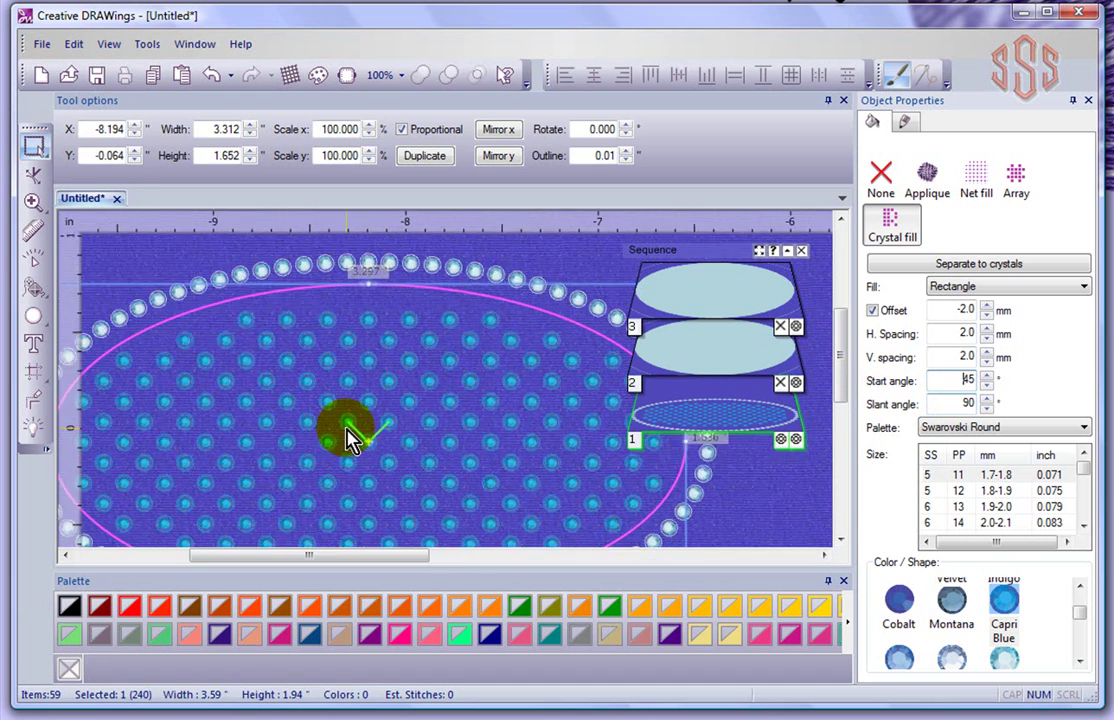
pyautogui.scroll(3, 350, 440)
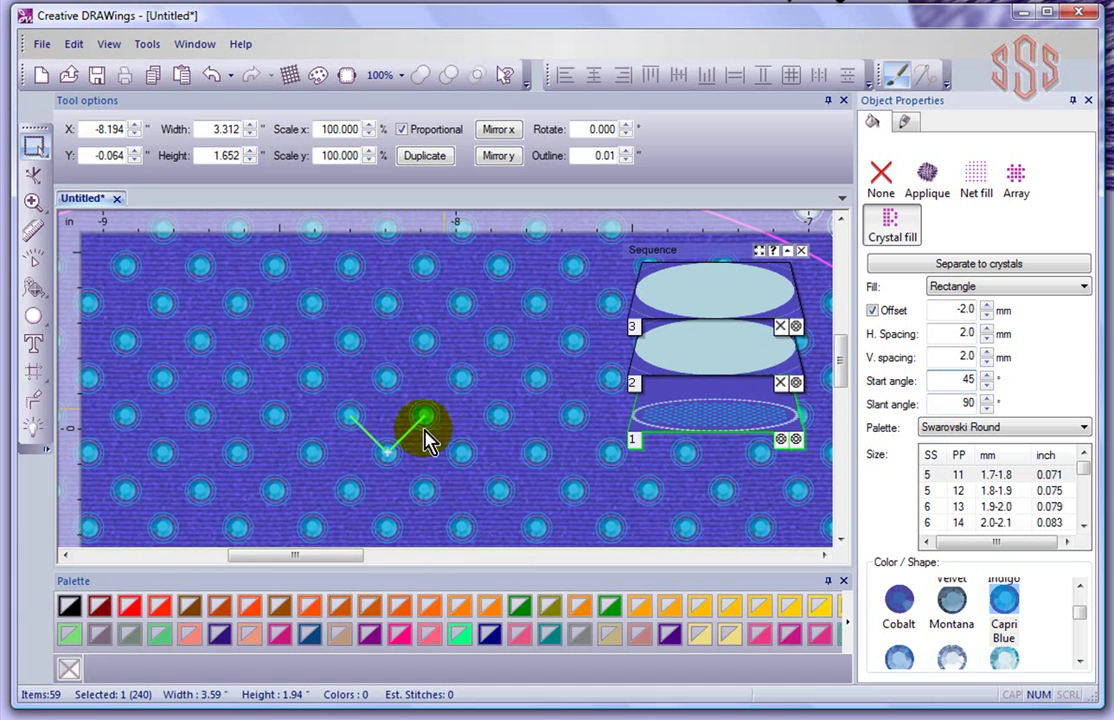
pyautogui.doubleClick(962, 402)
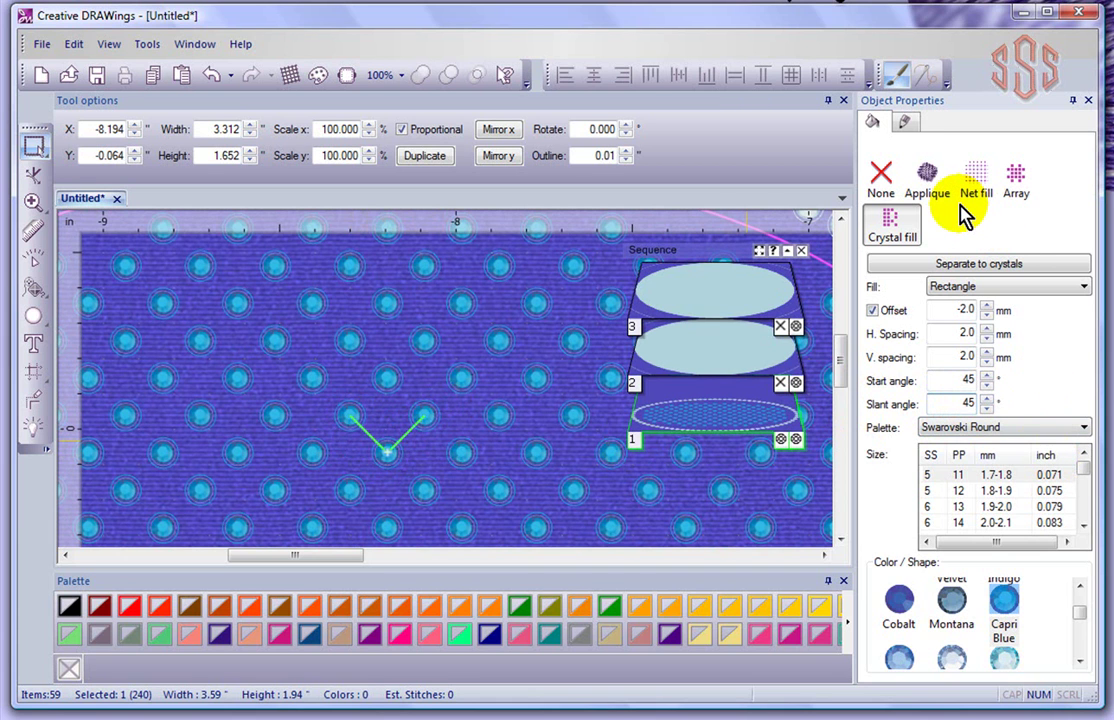
pyautogui.press('Return')
pyautogui.moveTo(394, 427); pyautogui.dragTo(420, 385)
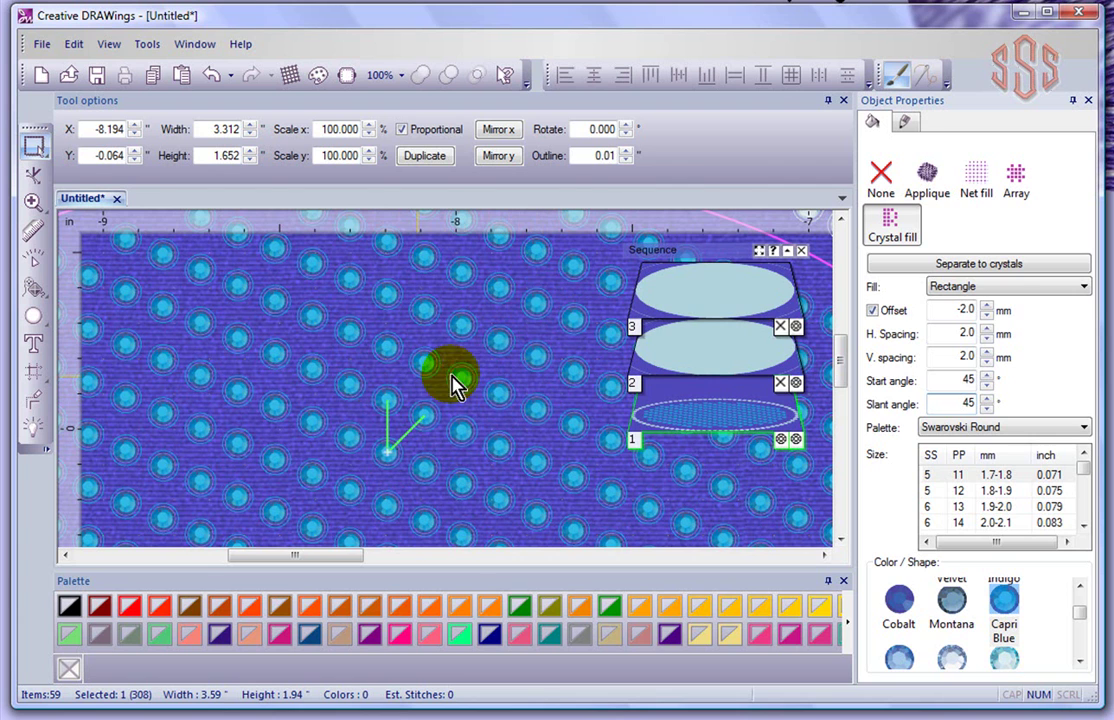
pyautogui.scroll(-2, 484, 361)
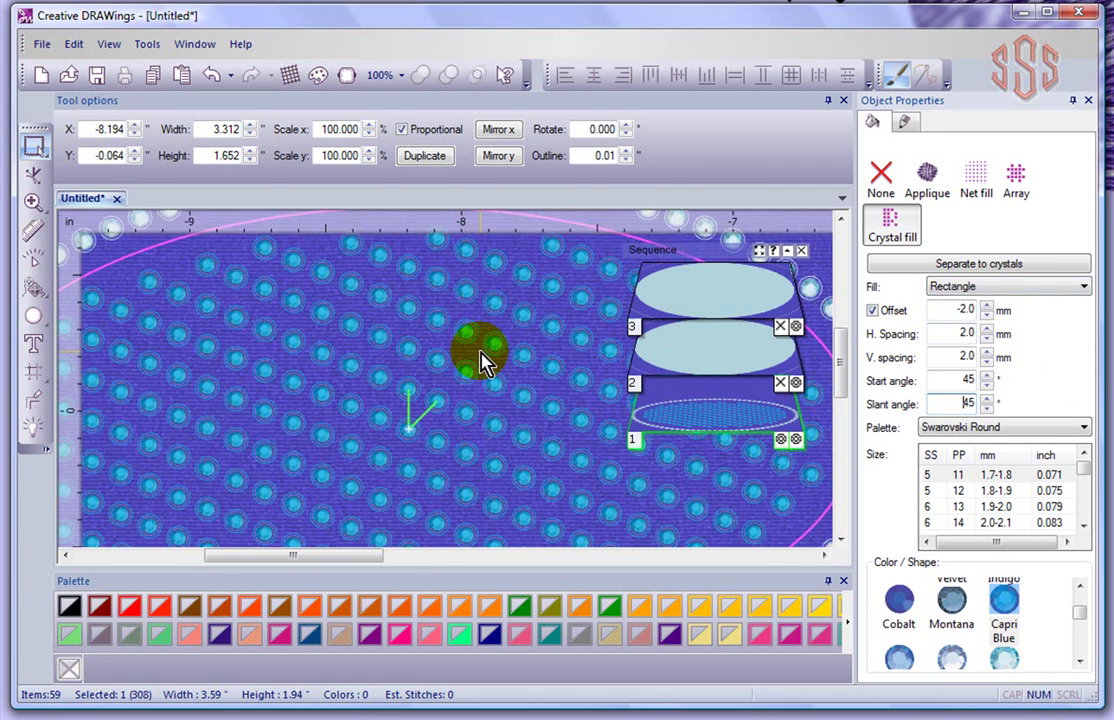
pyautogui.scroll(-1, 484, 361)
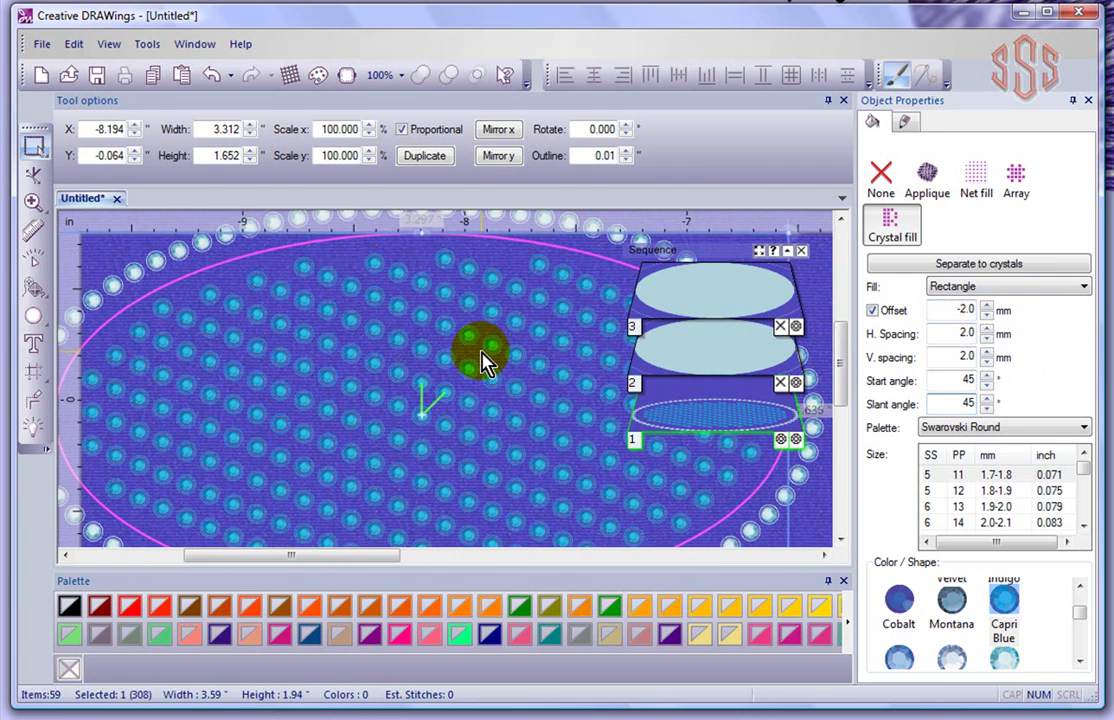
# Change the ellipse's crystal fill pattern to Circular
pyautogui.click(1012, 288)
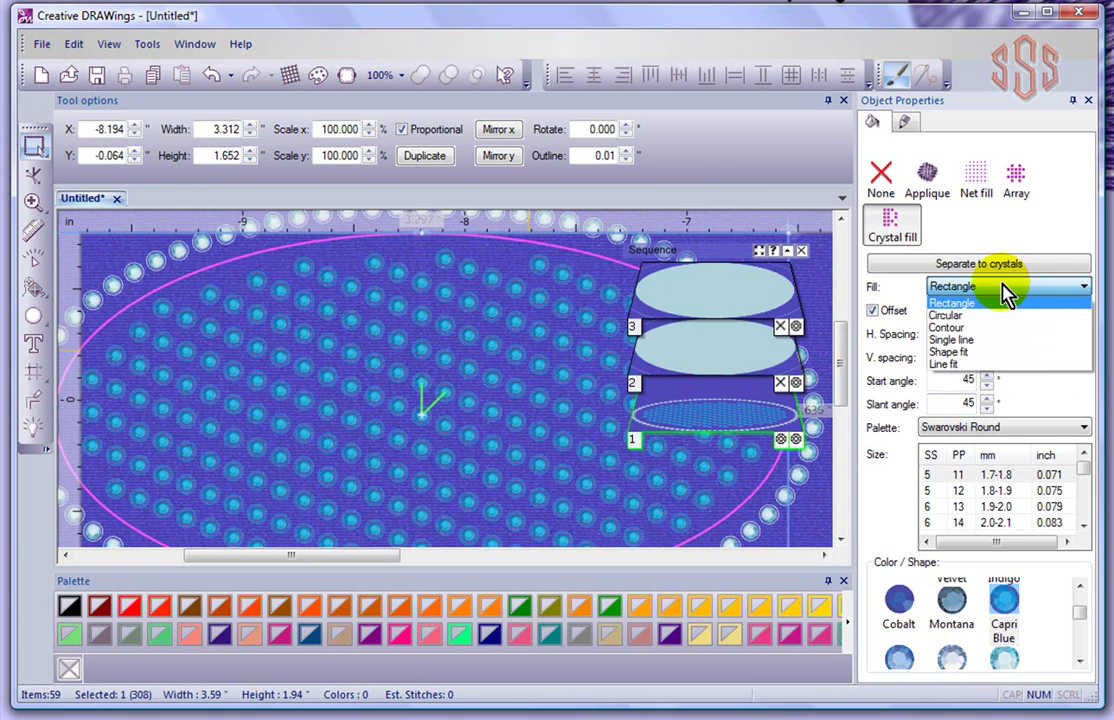
pyautogui.click(955, 316)
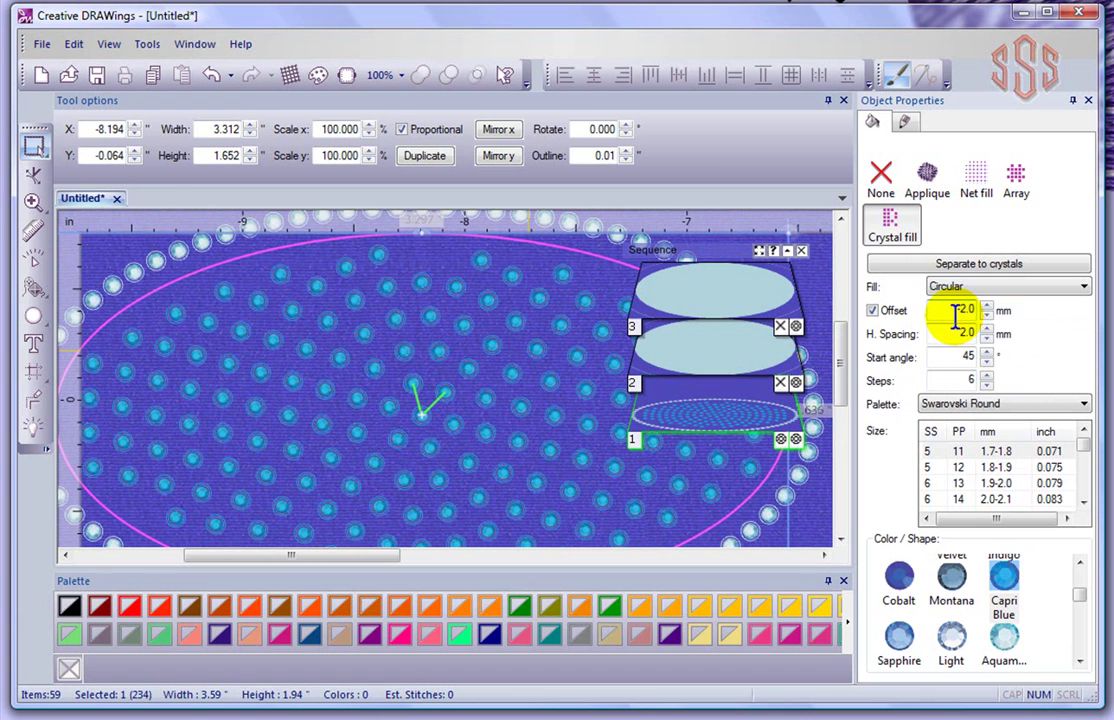
pyautogui.doubleClick(962, 310)
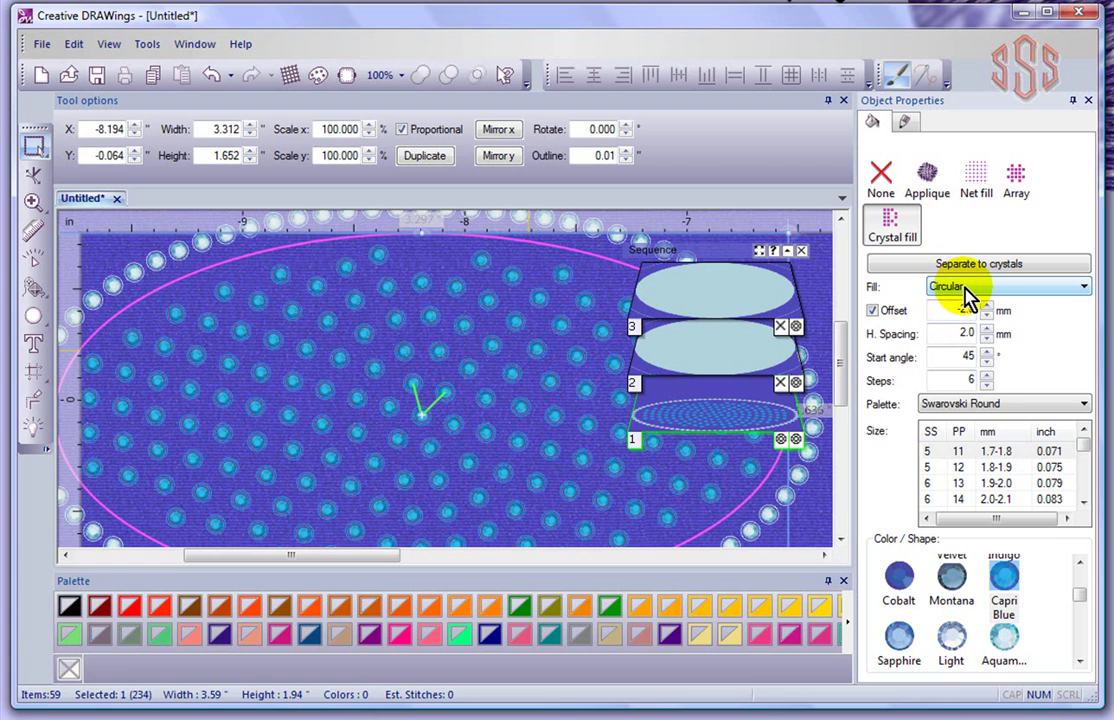
pyautogui.click(957, 366)
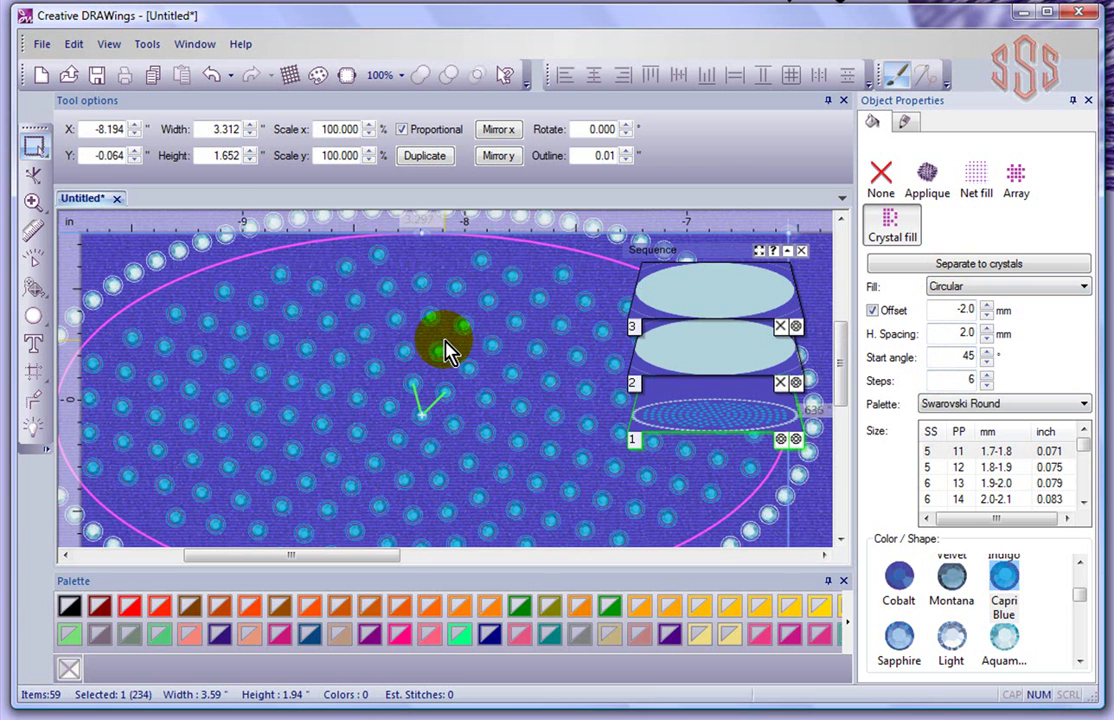
pyautogui.scroll(-2, 445, 350)
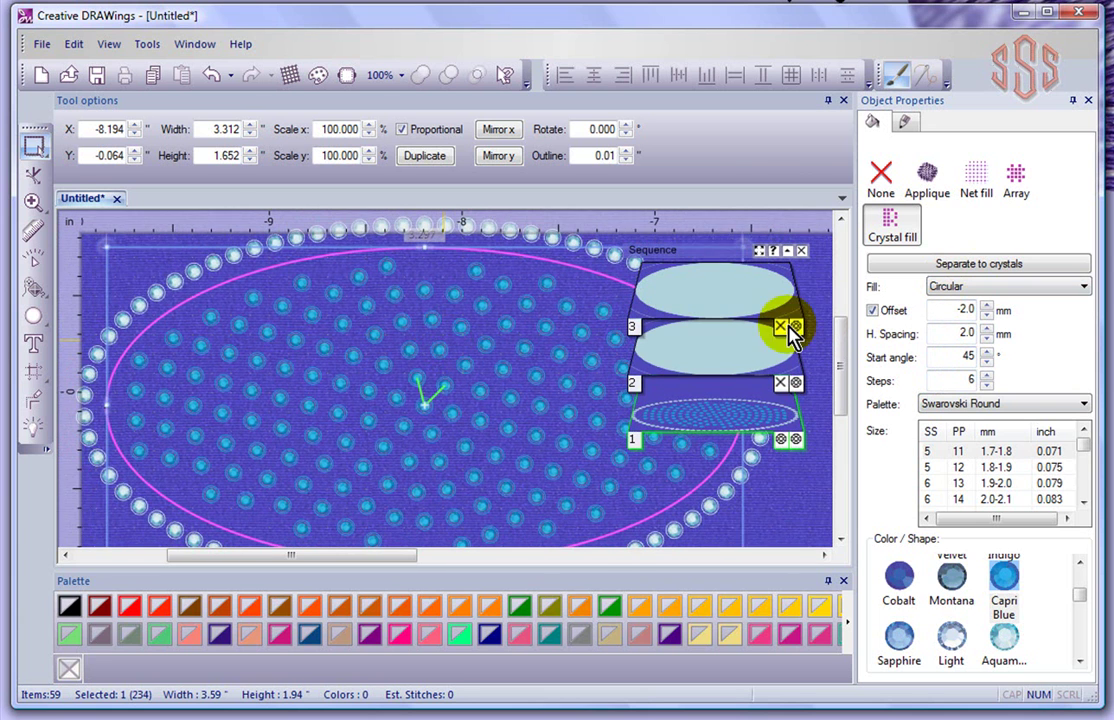
# Set the circular crystal fill's offset to 0 mm and its horizontal spacing to 1 mm
pyautogui.doubleClick(985, 310)
pyautogui.write('0')
pyautogui.press('Return')
pyautogui.doubleClick(953, 335)
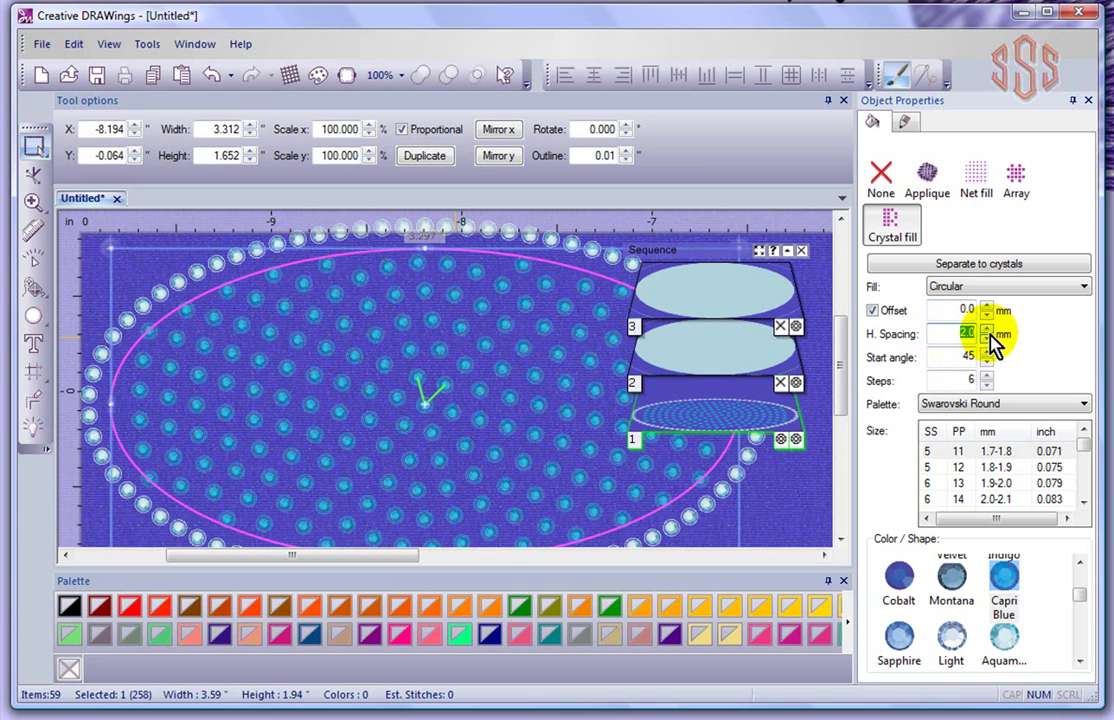
pyautogui.write('1')
pyautogui.press('Return')
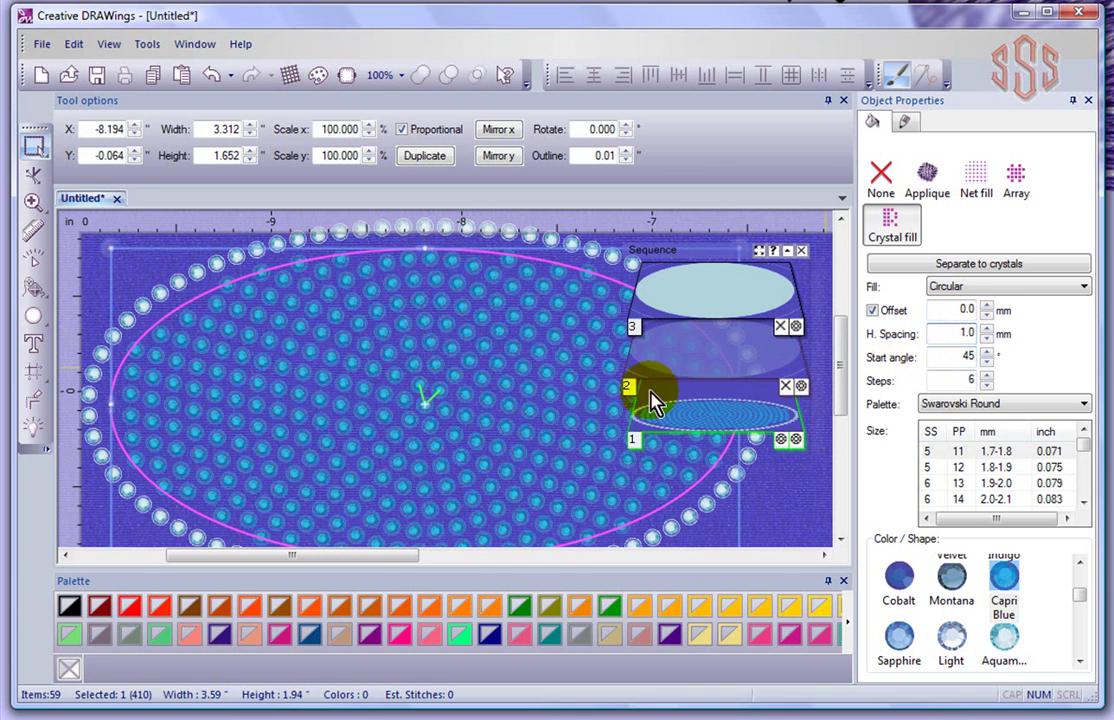
# Set the circular fill's start angle to 0 degrees and lower its steps to 5 and to 4
pyautogui.doubleClick(951, 349)
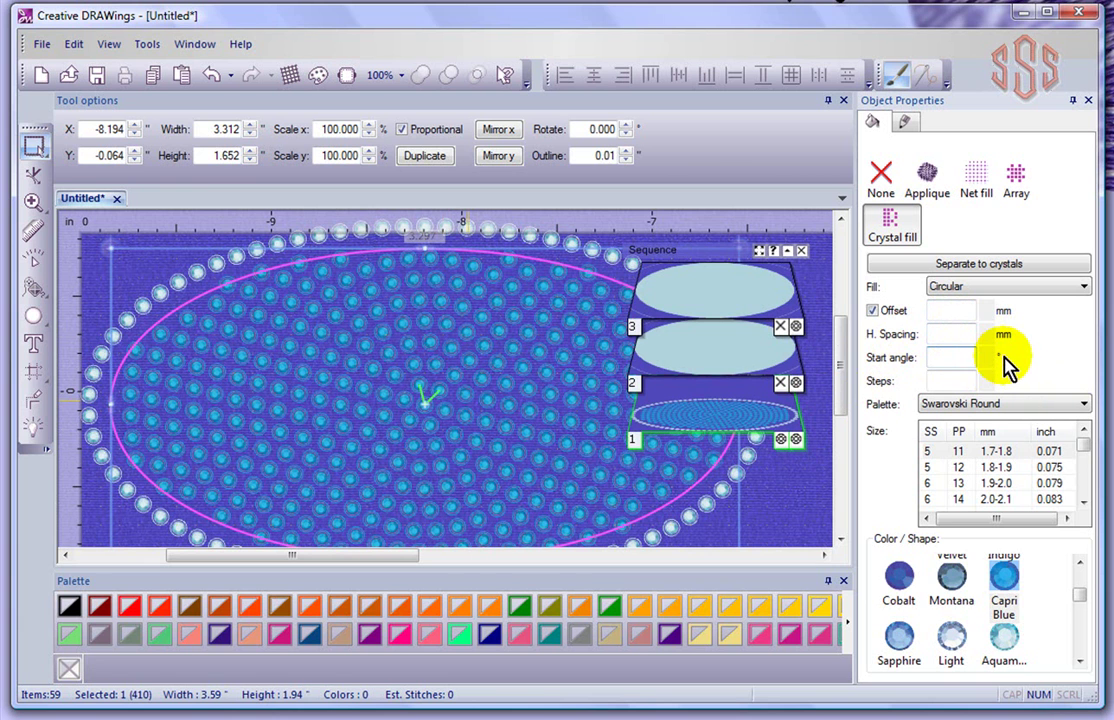
pyautogui.press('Return')
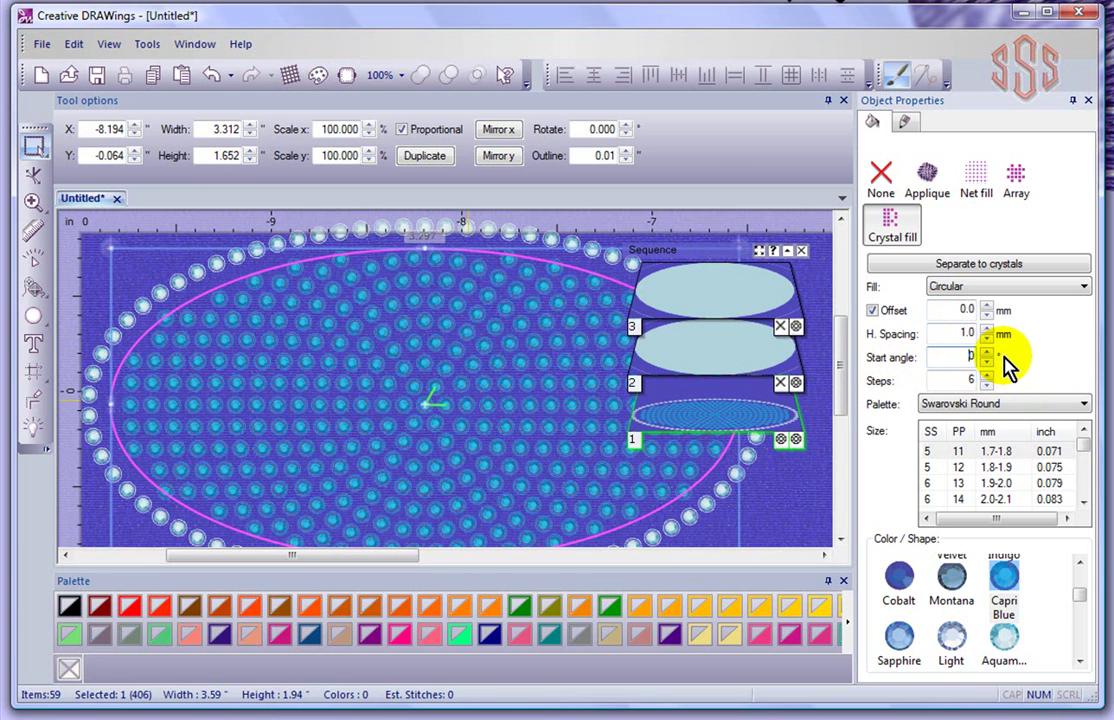
pyautogui.click(941, 378)
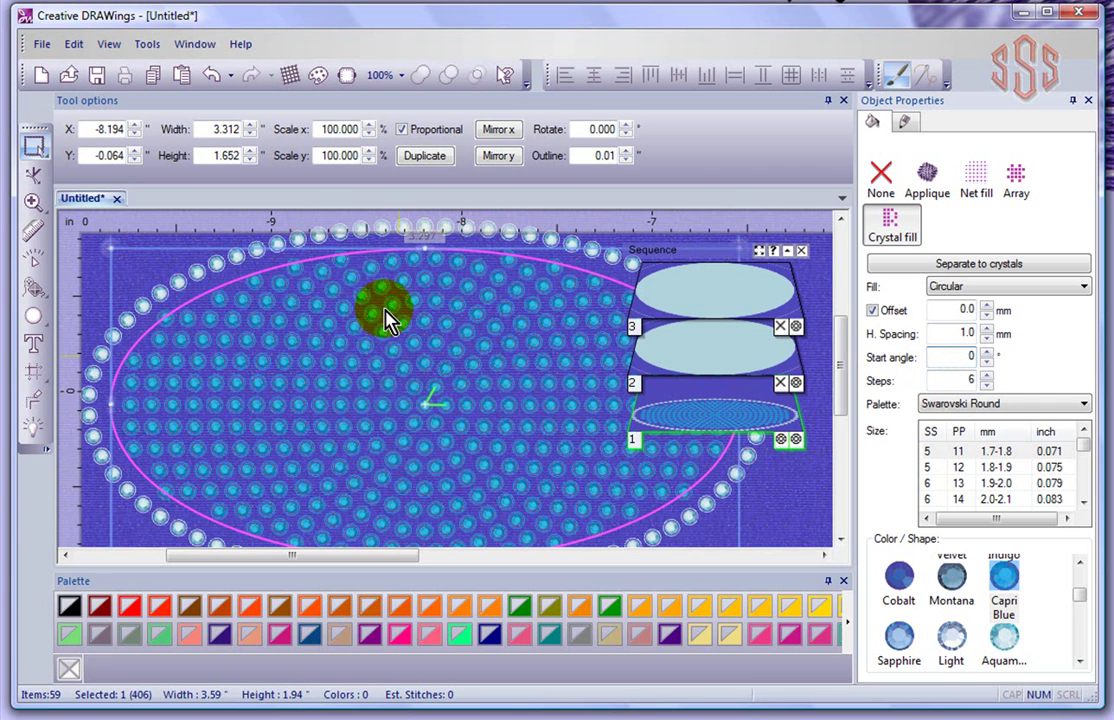
pyautogui.click(963, 380)
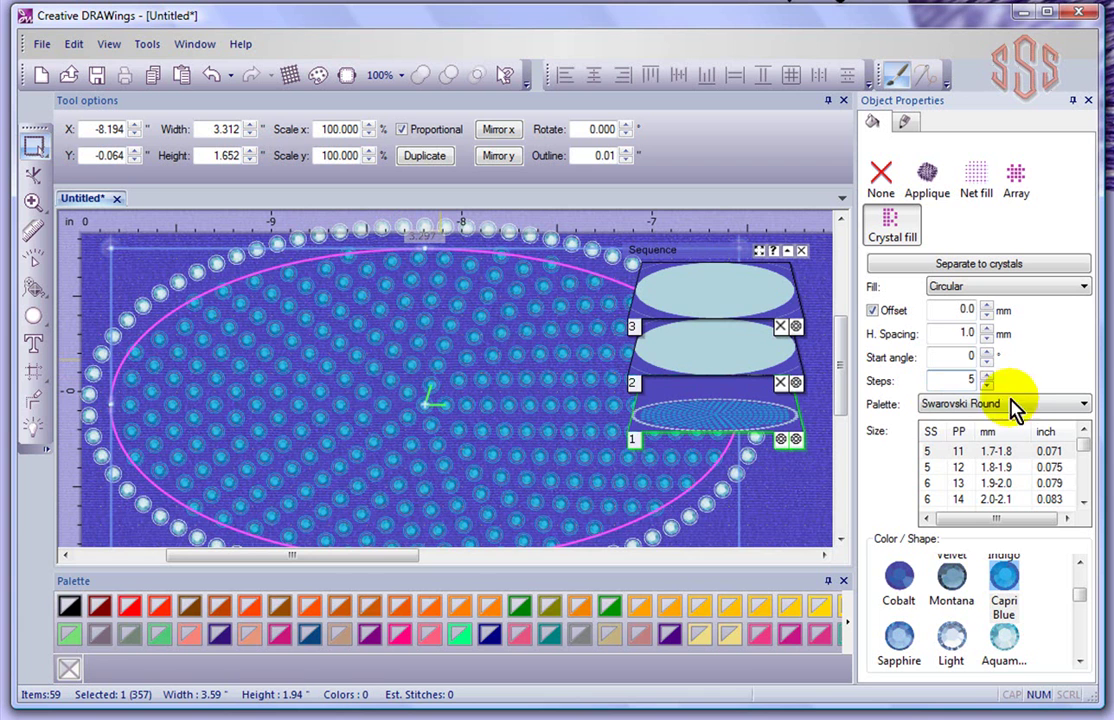
pyautogui.click(987, 387)
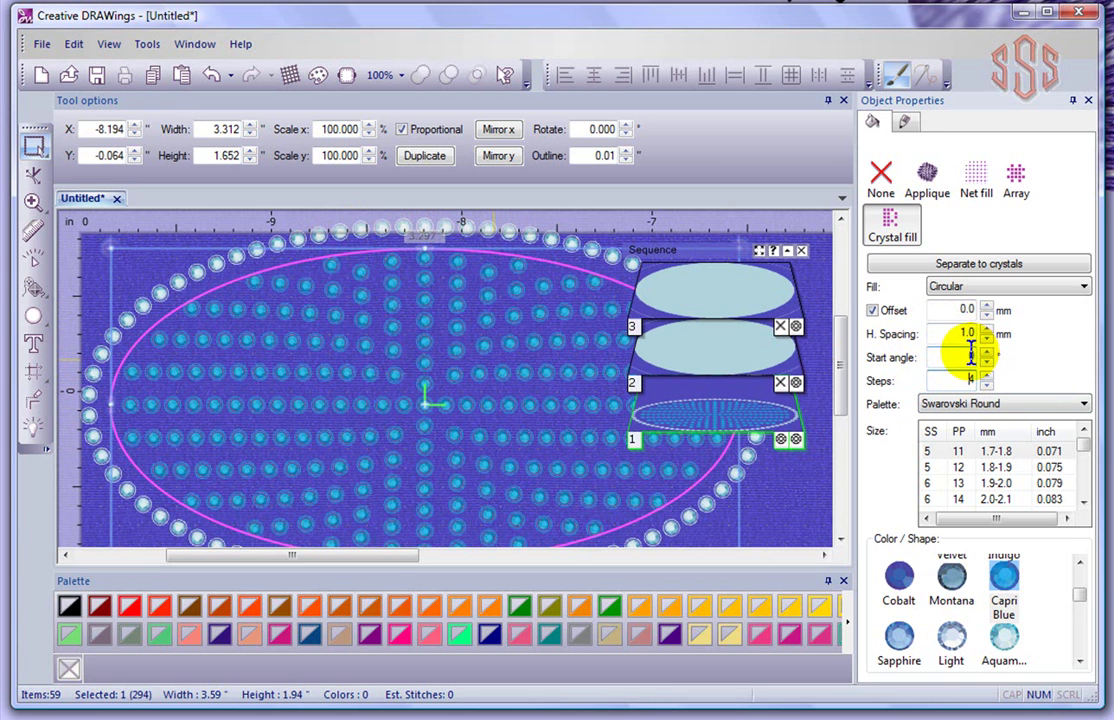
# Change the ellipse's crystal fill pattern to Contour
pyautogui.click(994, 288)
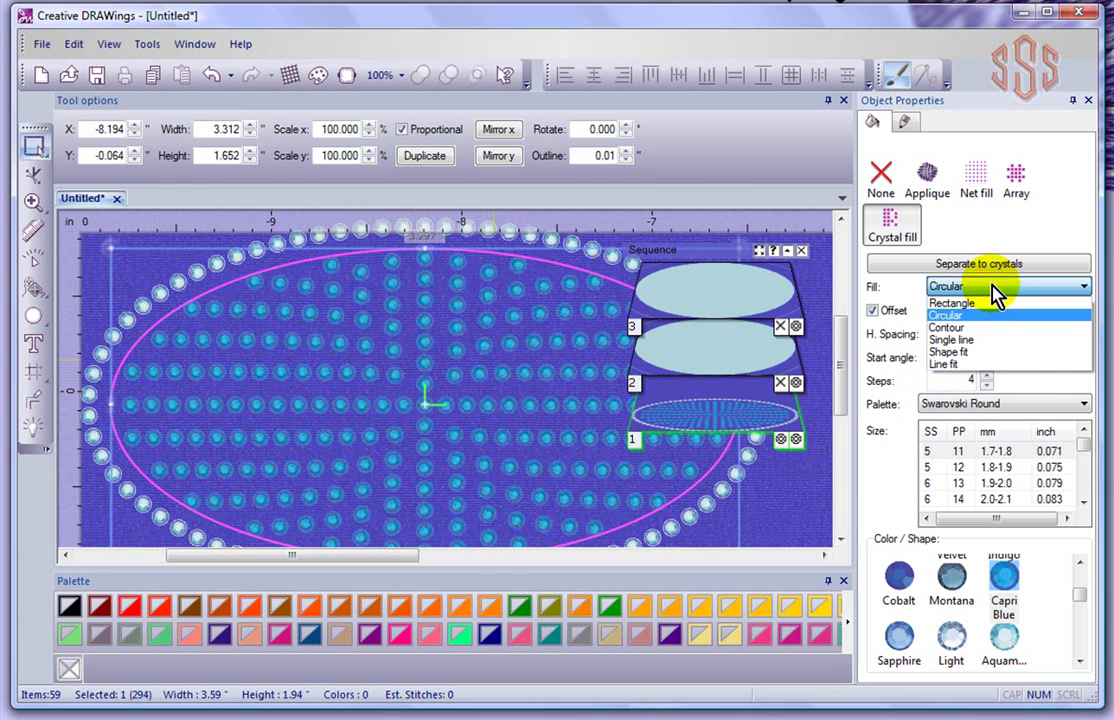
pyautogui.click(950, 327)
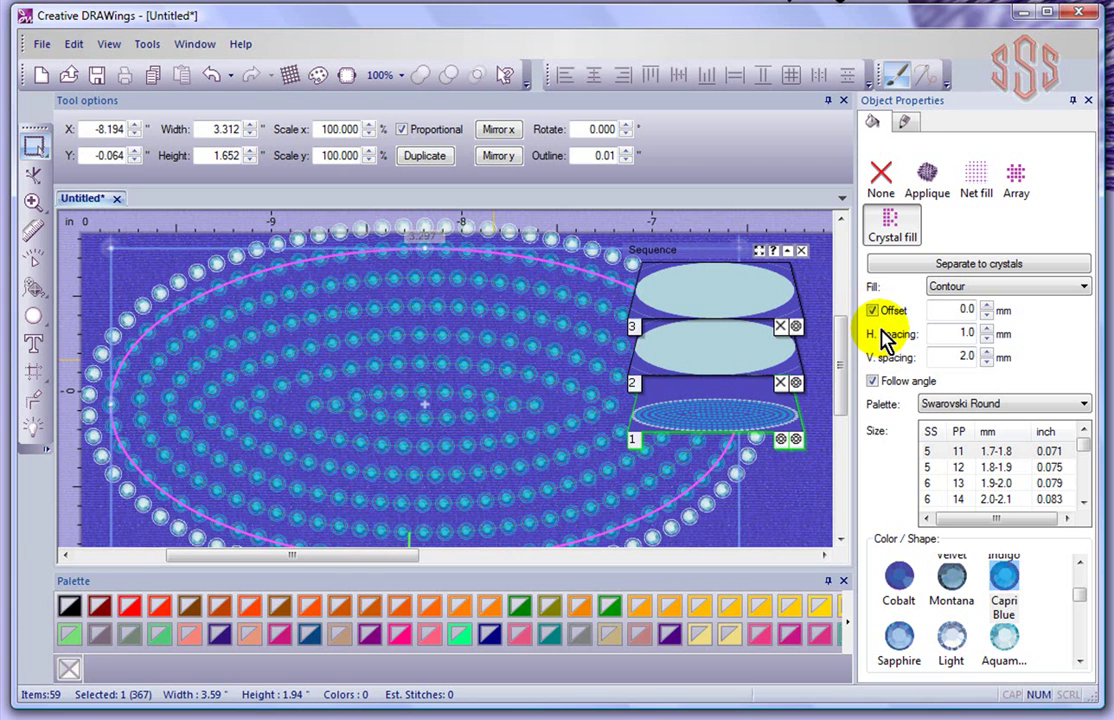
# Set the contour crystal fill's vertical spacing to 1 mm and its horizontal spacing to 2 mm
pyautogui.doubleClick(975, 358)
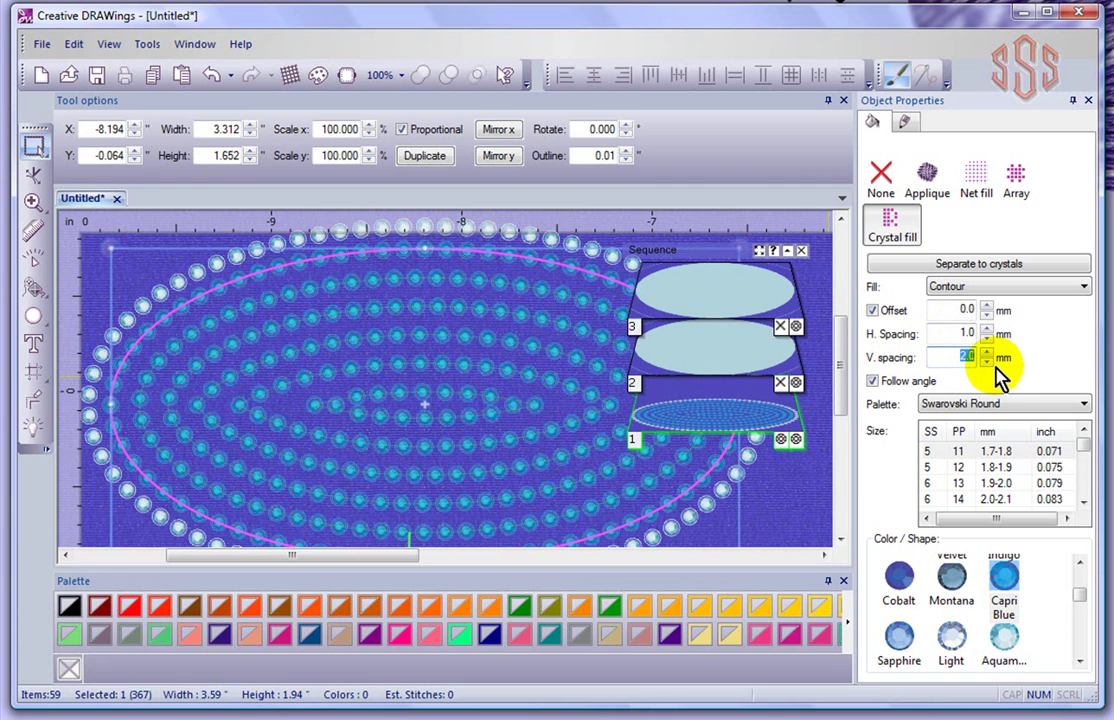
pyautogui.write('1')
pyautogui.press('Return')
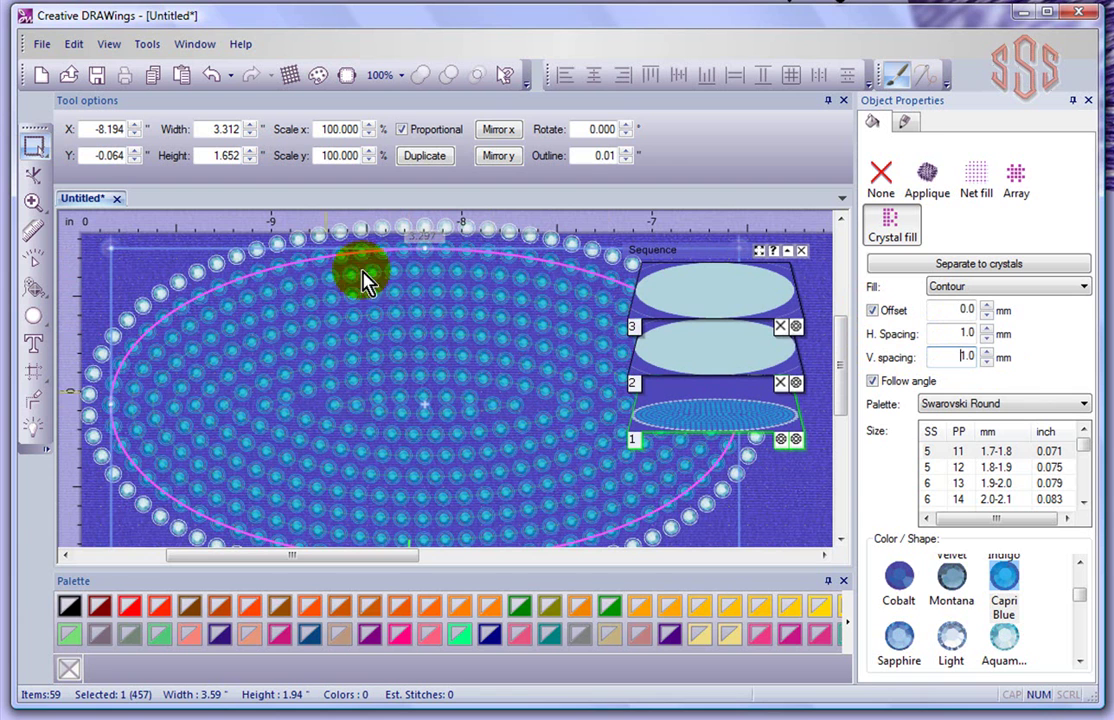
pyautogui.doubleClick(965, 333)
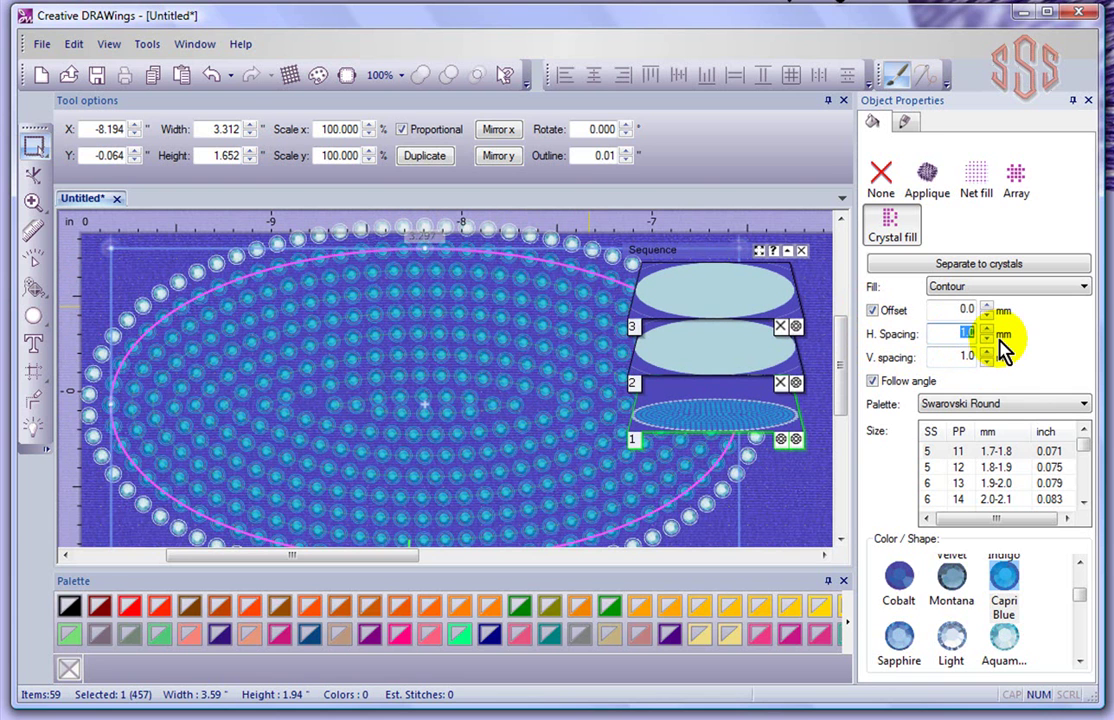
pyautogui.press('Return')
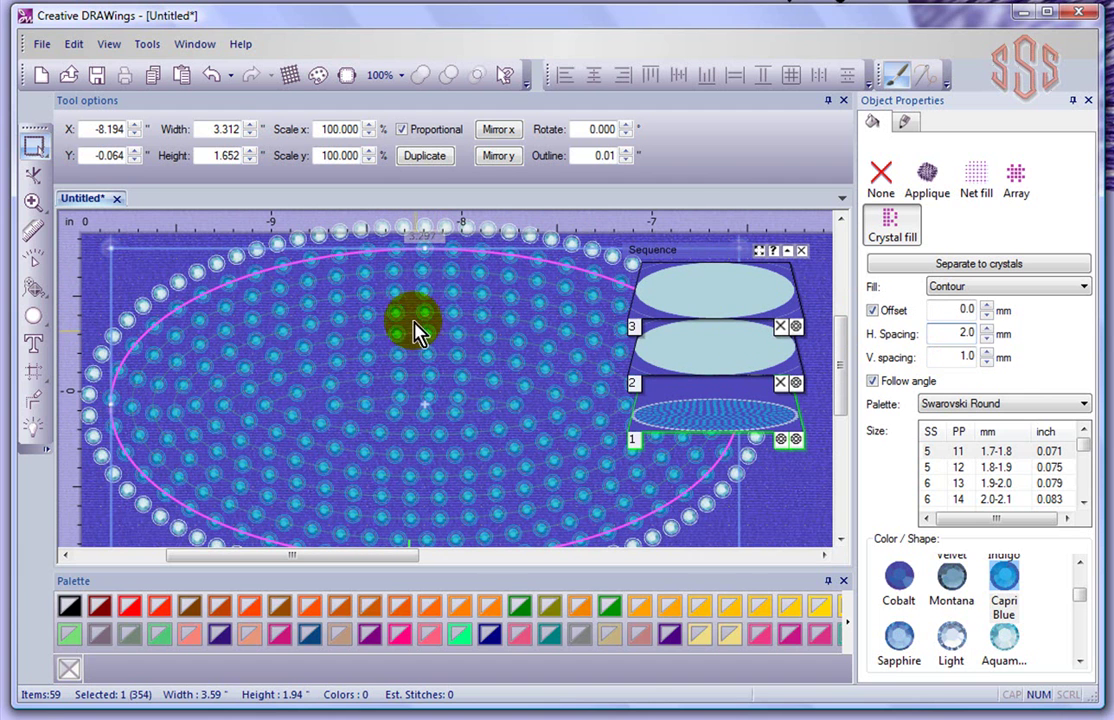
# Set the contour crystal fill's vertical spacing to 3 mm
pyautogui.click(962, 358)
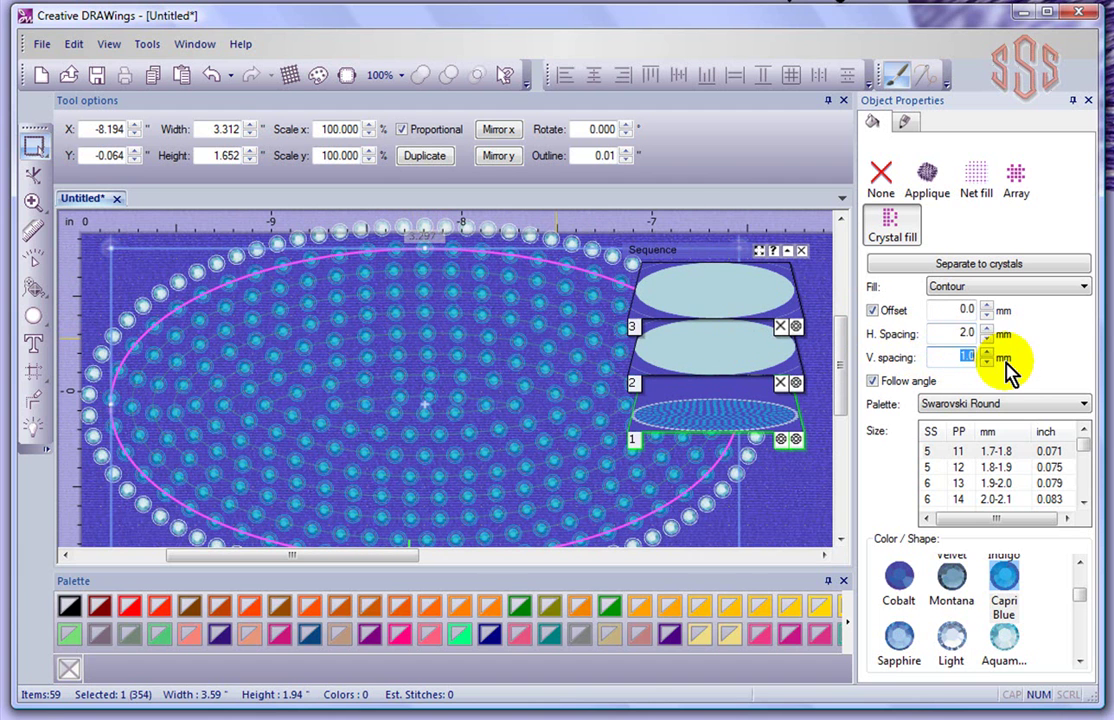
pyautogui.write('3')
pyautogui.press('Return')
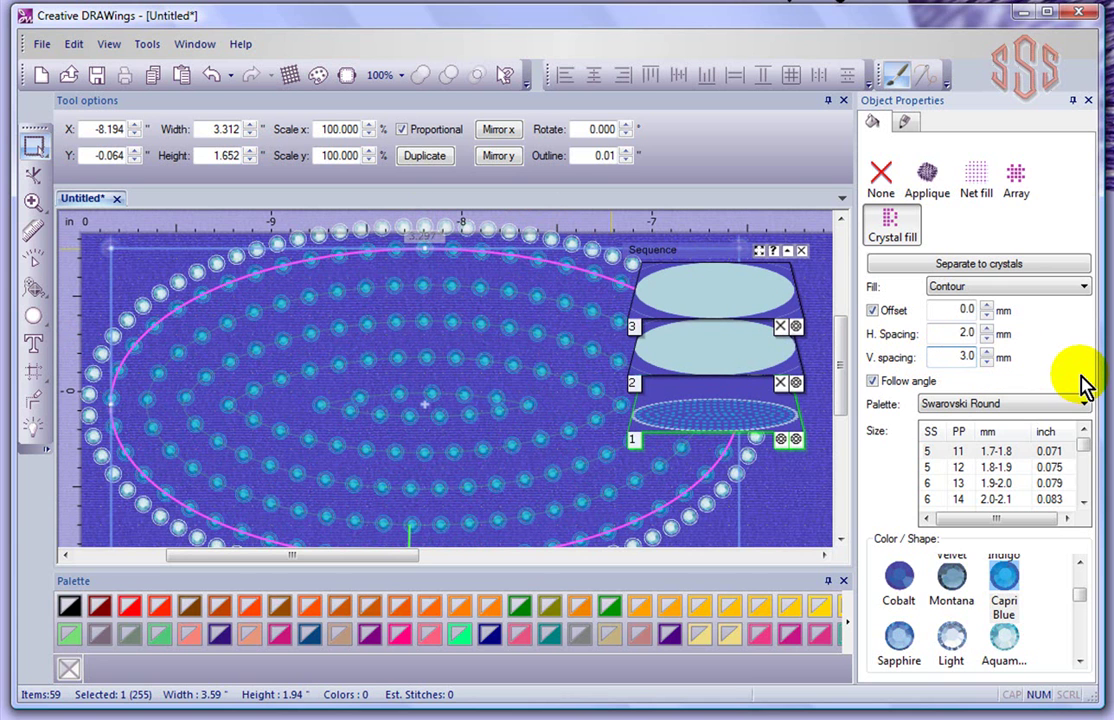
# Toggle the contour fill's Follow angle option and leave it enabled
pyautogui.click(872, 384)
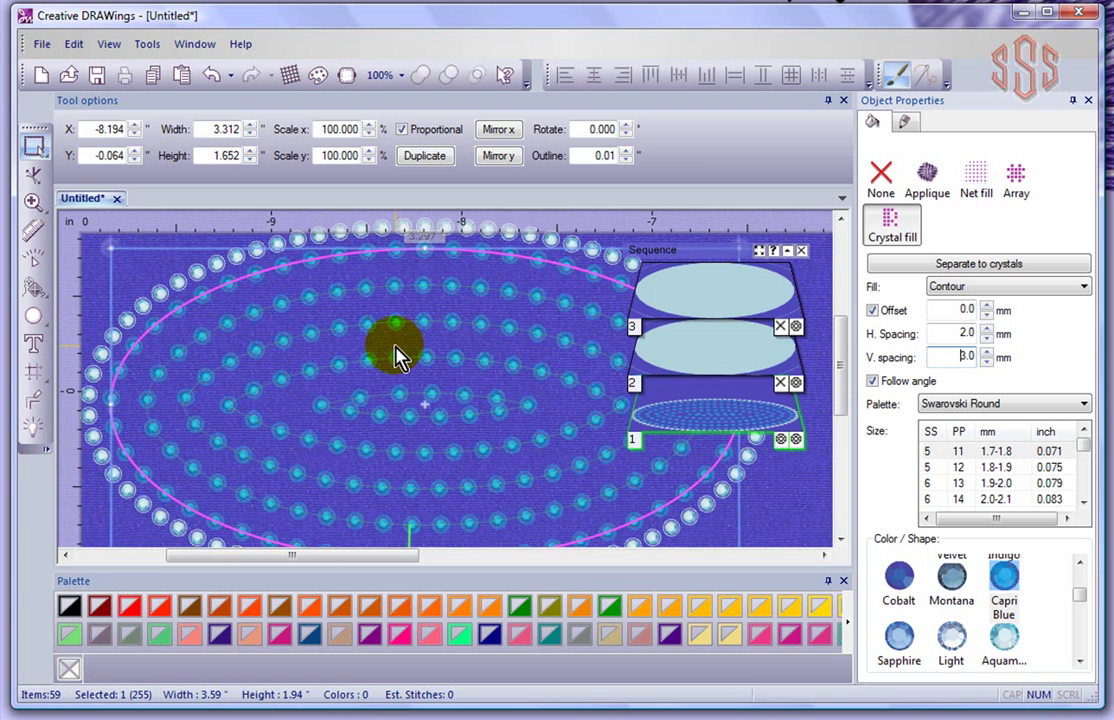
pyautogui.click(870, 384)
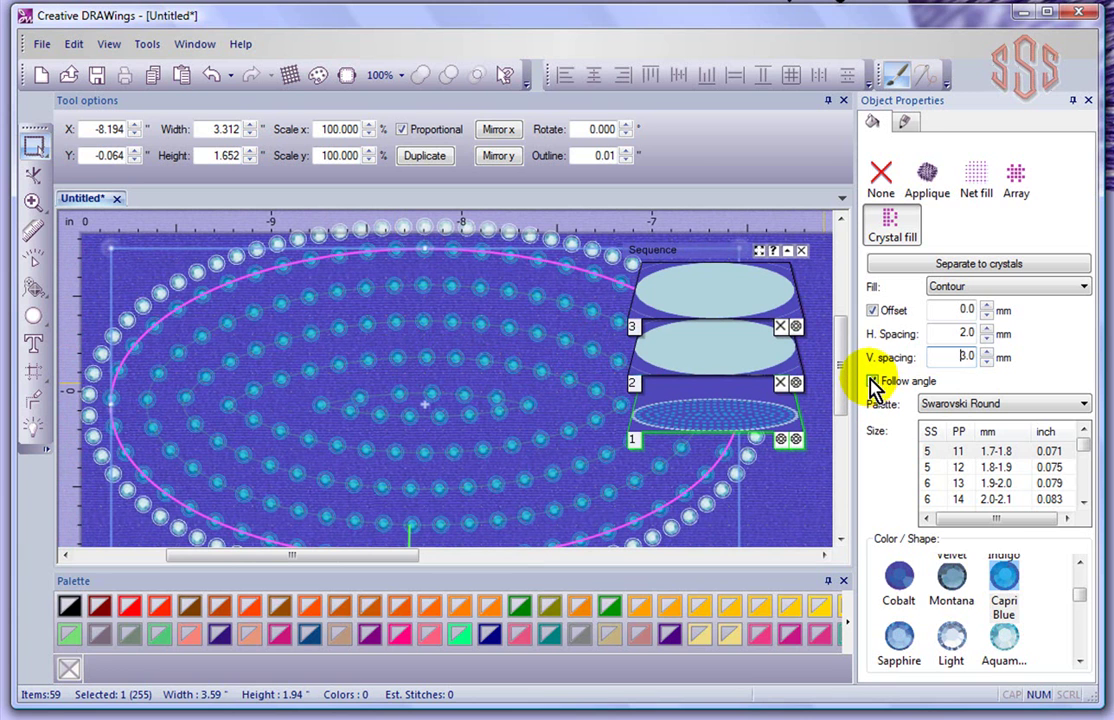
pyautogui.click(871, 383)
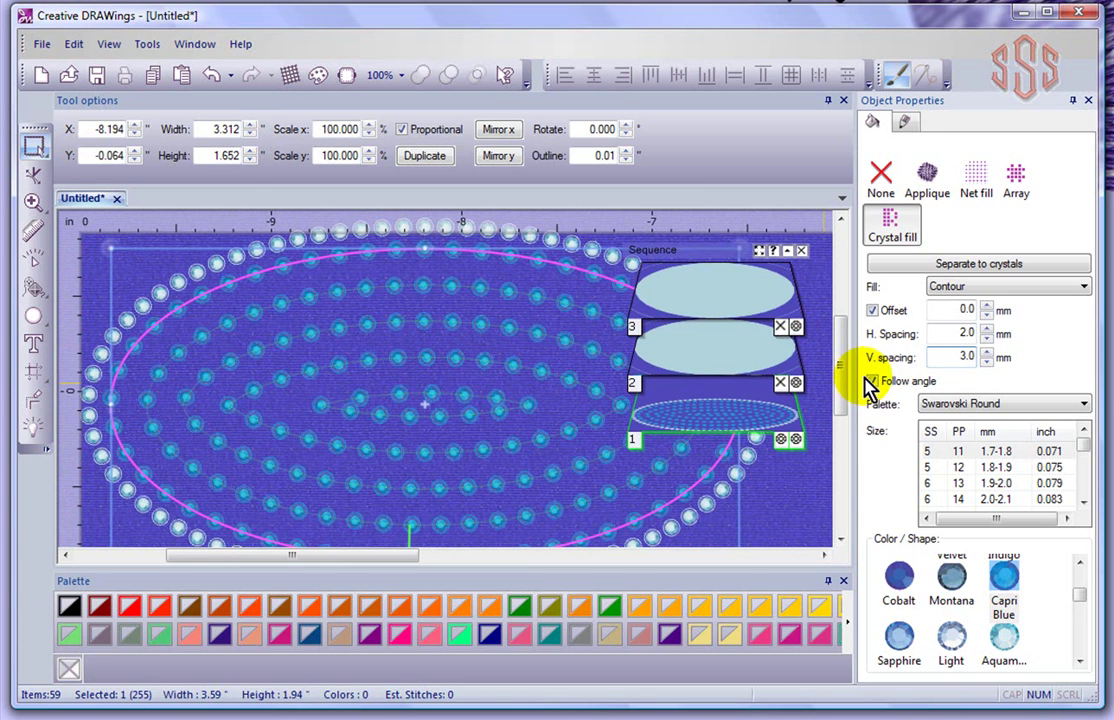
# Change the ellipse's crystal fill pattern to Single line
pyautogui.click(978, 290)
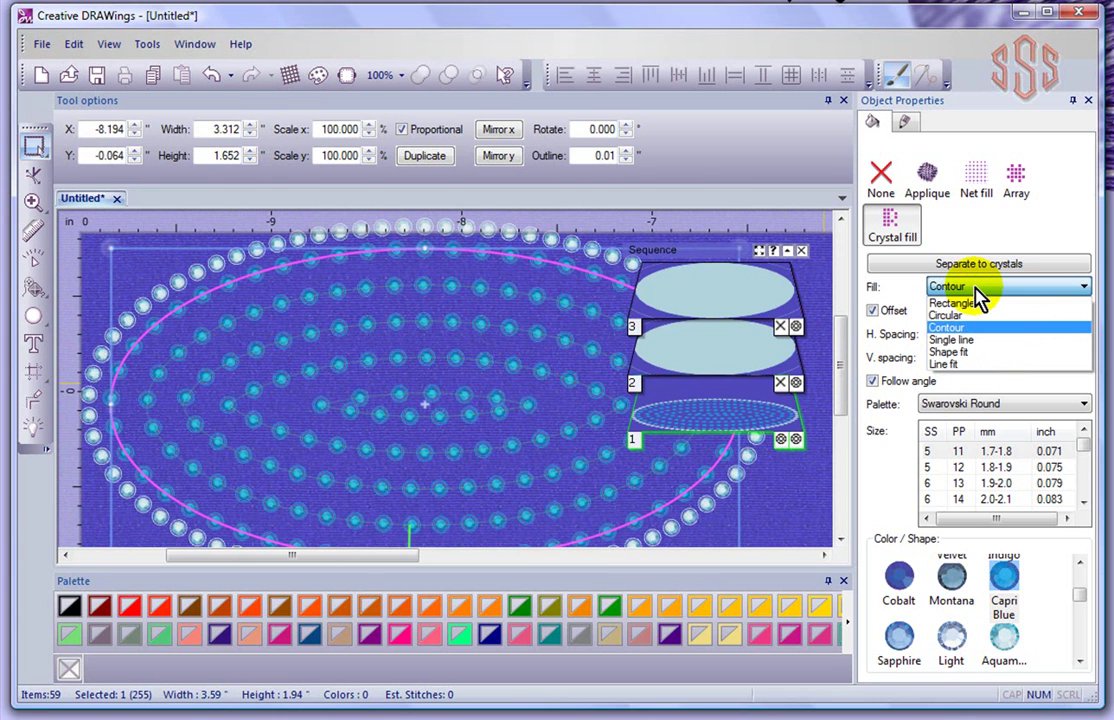
pyautogui.click(958, 340)
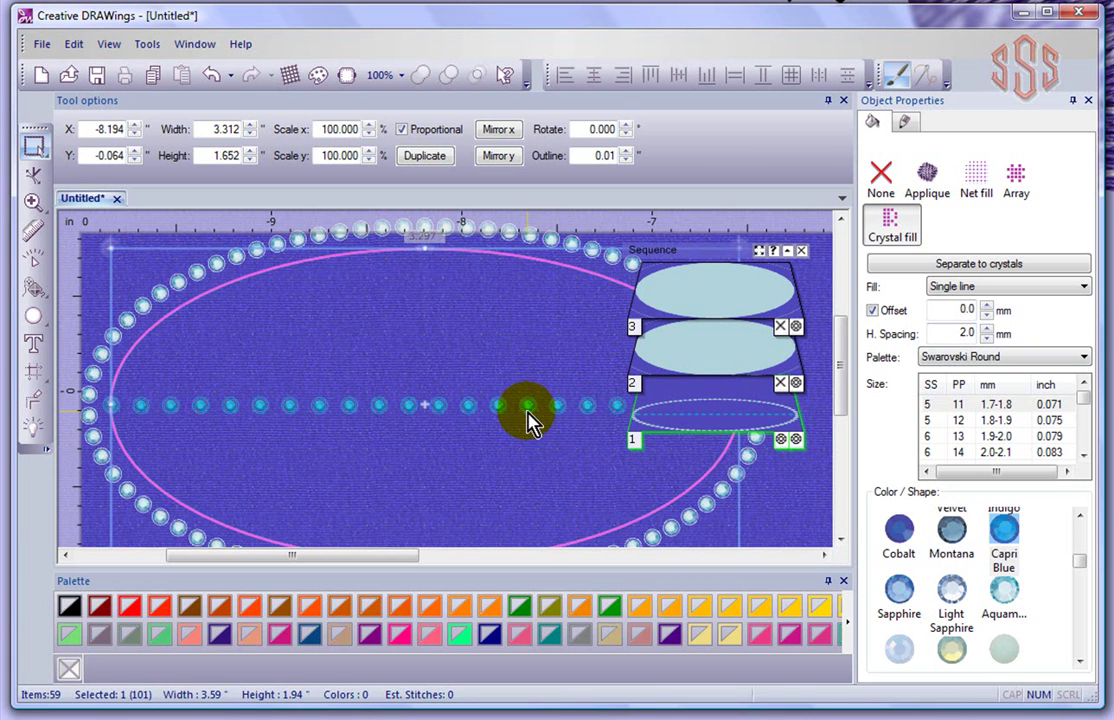
# Change the ellipse's crystal fill pattern to Line fit and set its horizontal spacing to 3 mm
pyautogui.click(932, 289)
pyautogui.click(948, 365)
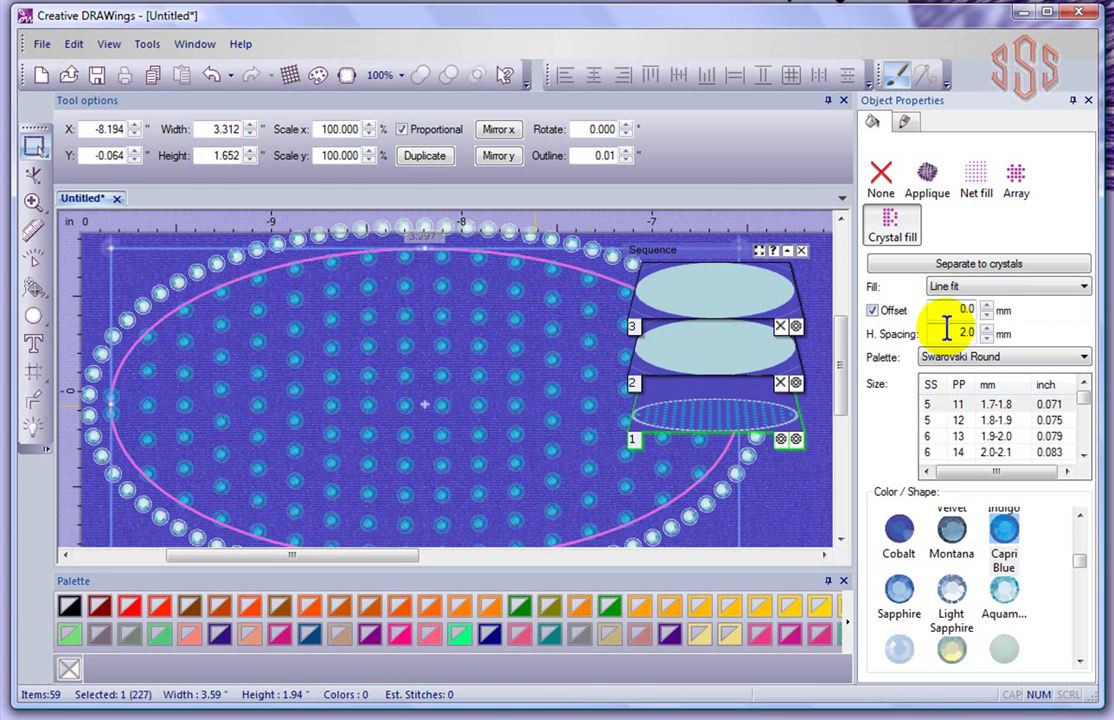
pyautogui.doubleClick(960, 334)
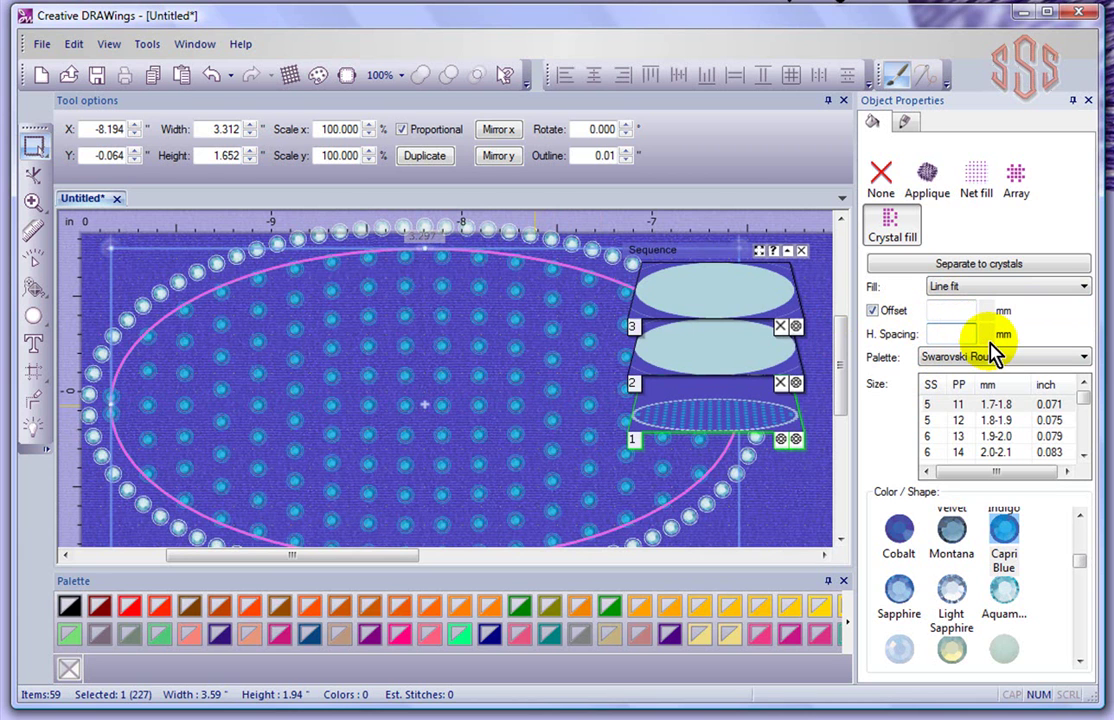
pyautogui.press('Return')
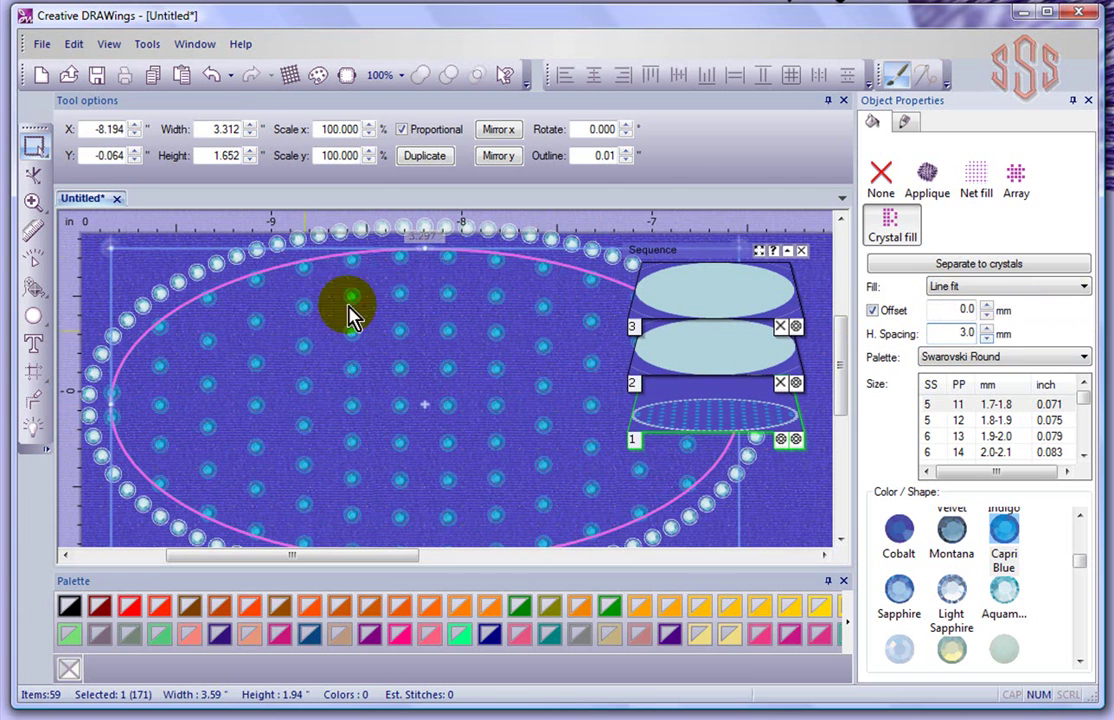
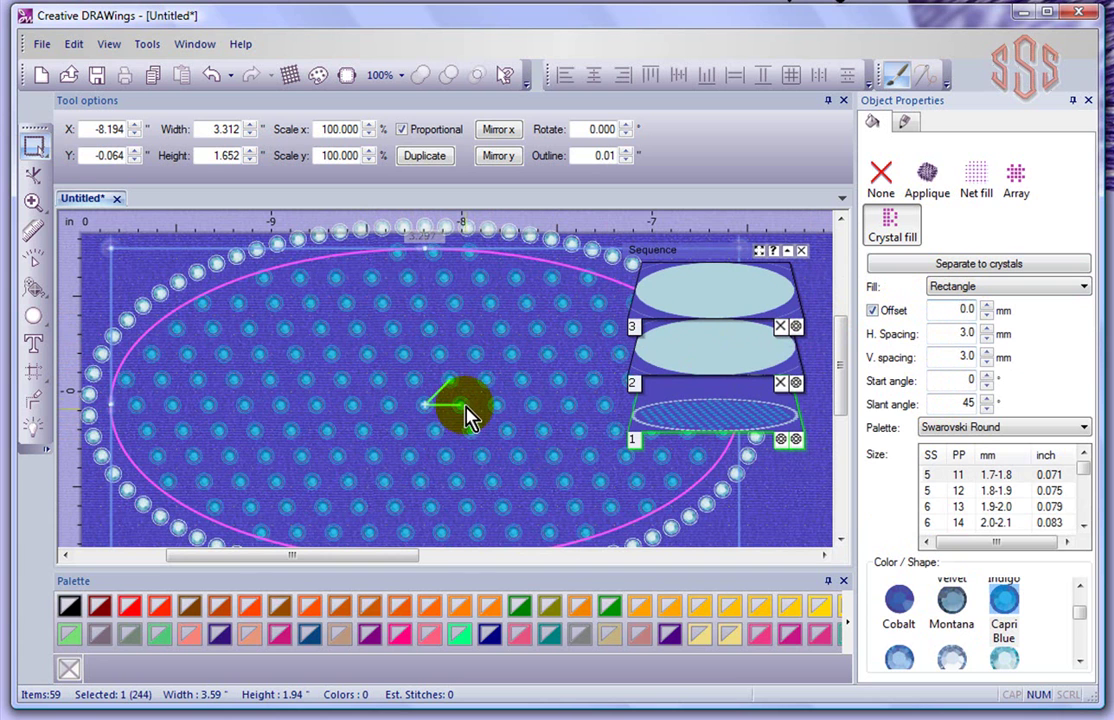
# Edit the rectangle fill's slant handle on the ellipse to a 90-degree slant angle and about 5.6 mm vertical spacing
pyautogui.scroll(2, 474, 395)
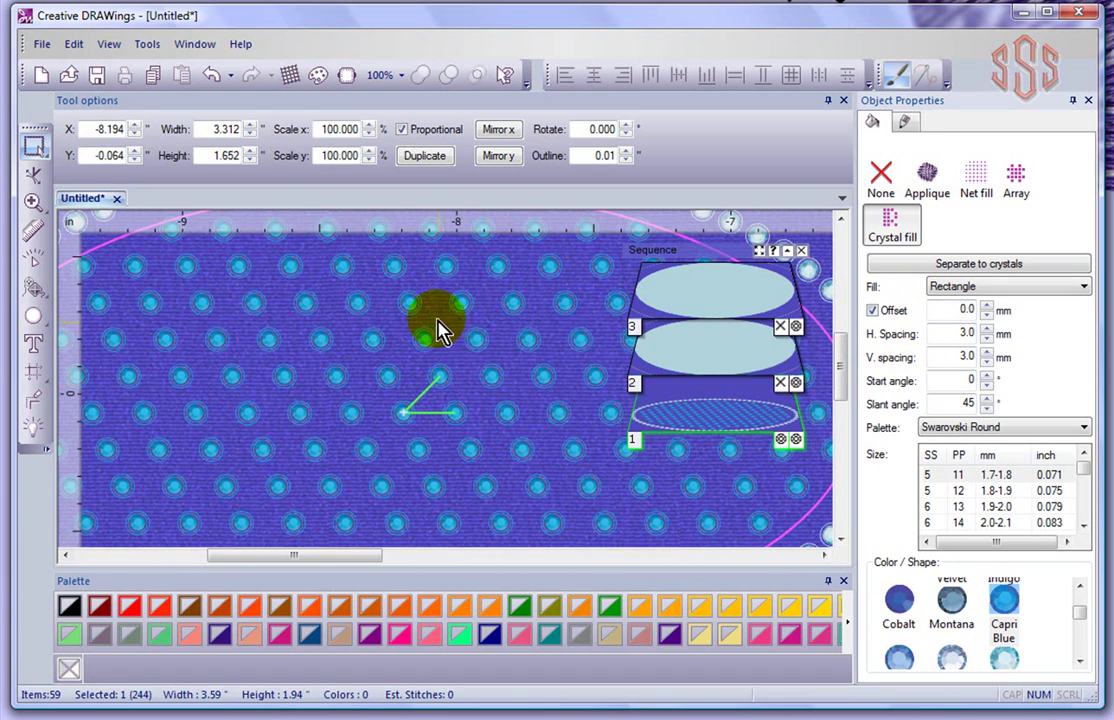
pyautogui.scroll(-1, 487, 345)
pyautogui.scroll(-2, 487, 345)
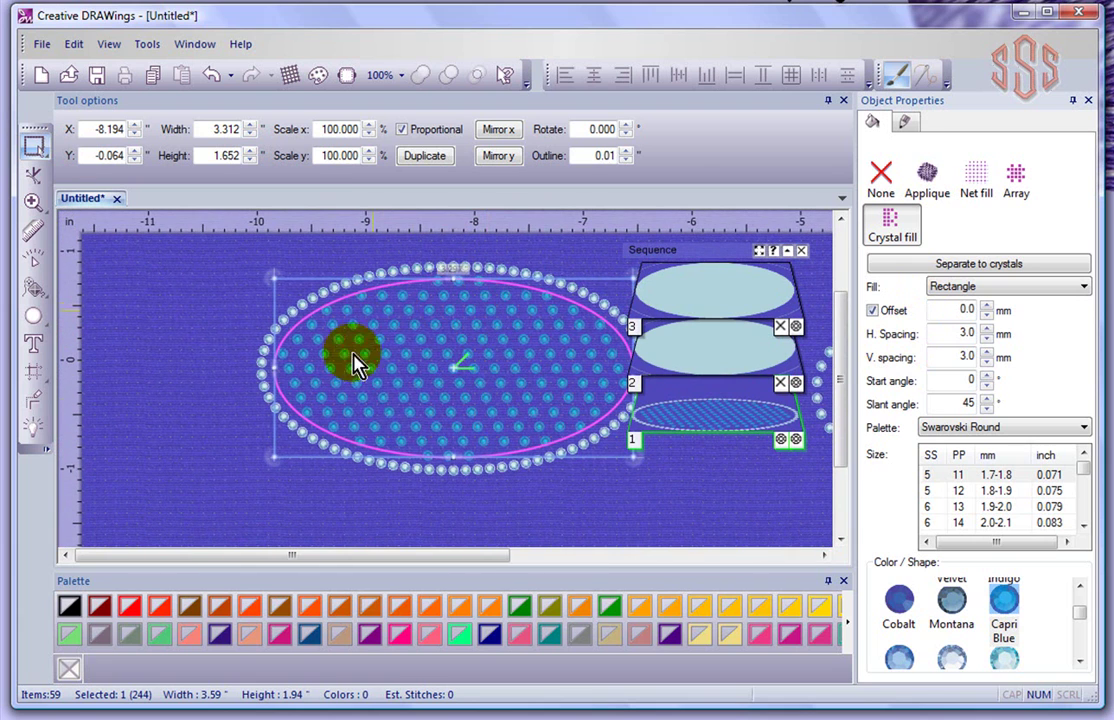
pyautogui.click(35, 182)
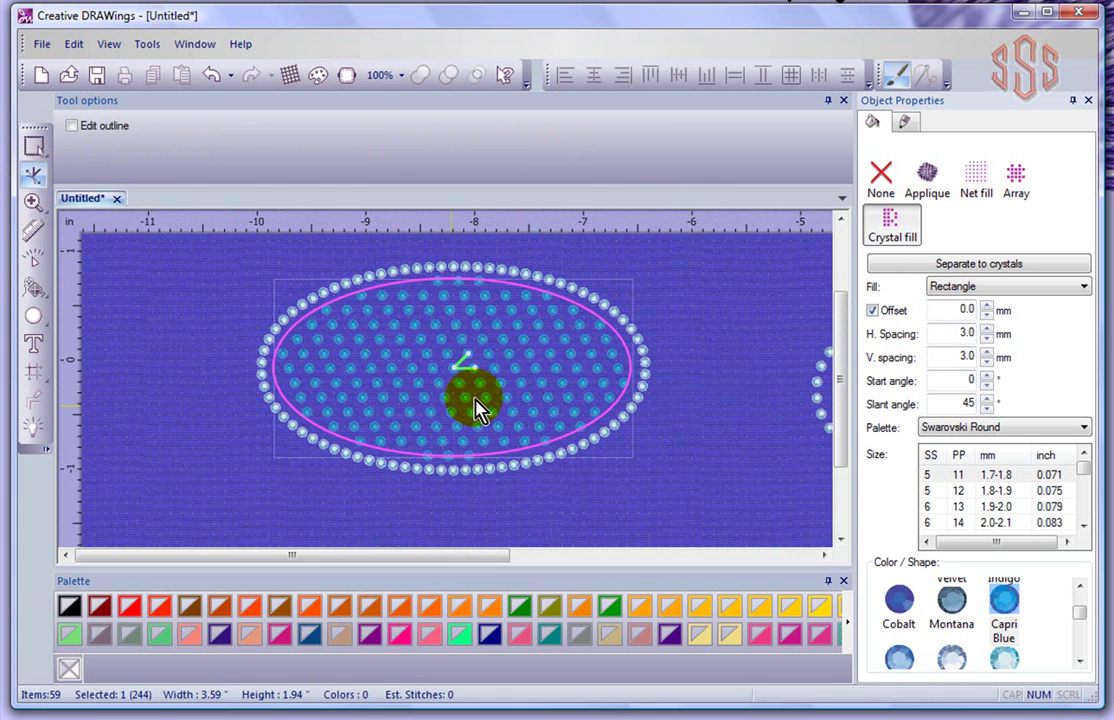
pyautogui.scroll(1, 487, 398)
pyautogui.scroll(3, 483, 398)
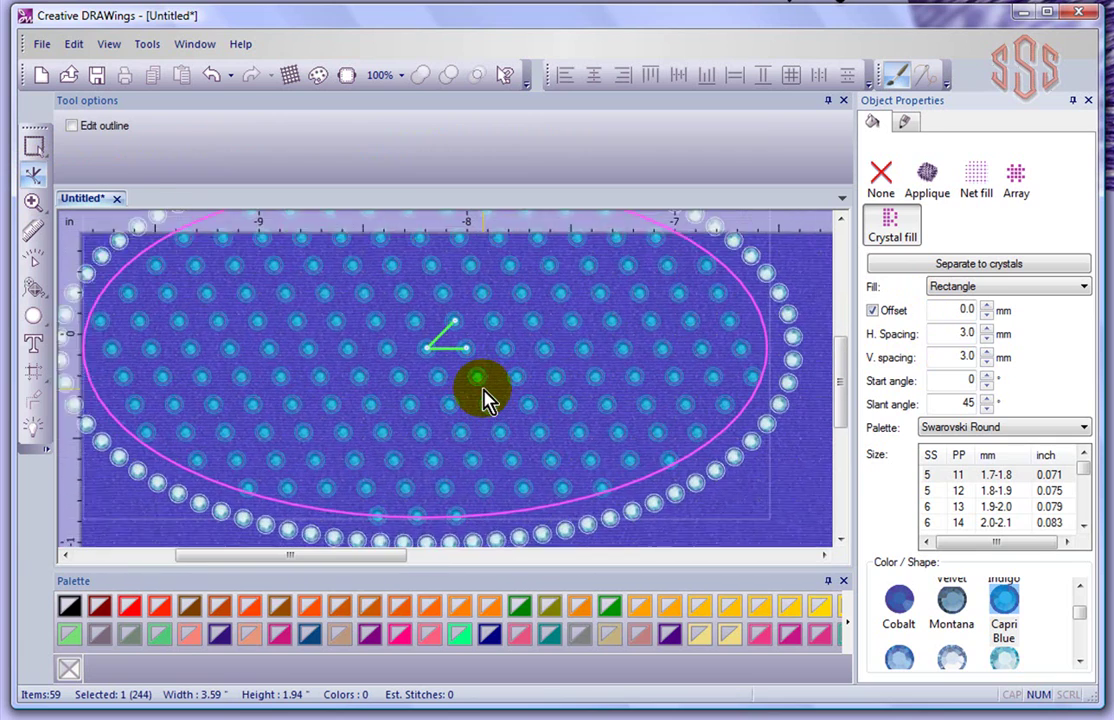
pyautogui.scroll(1, 484, 398)
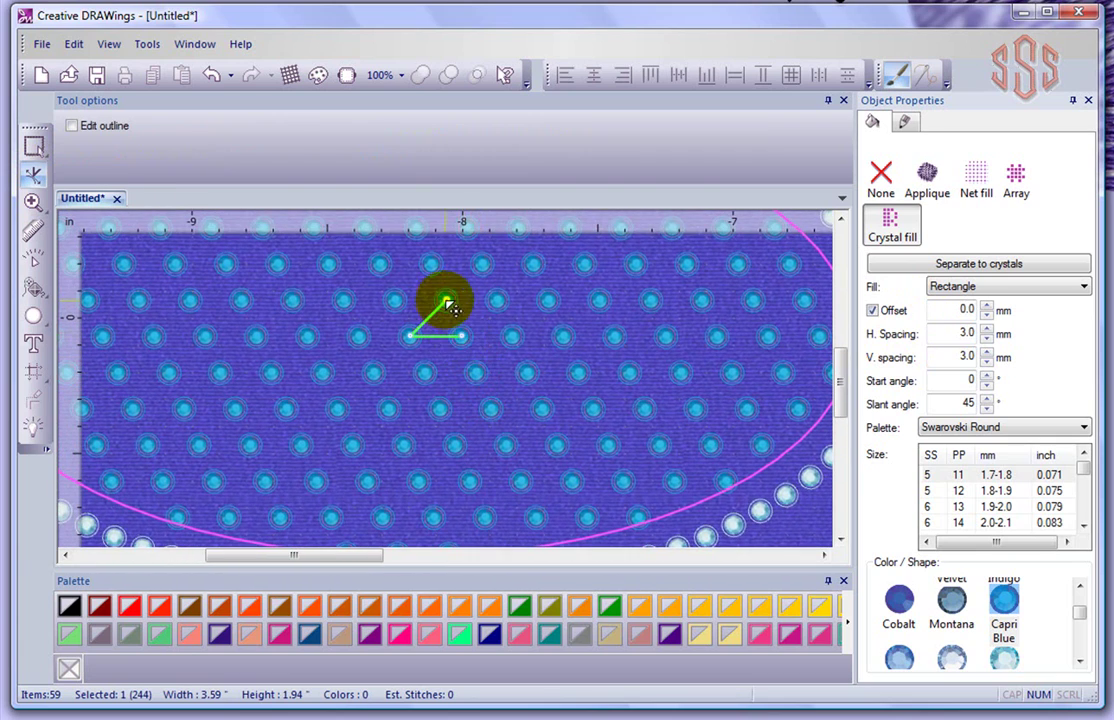
pyautogui.moveTo(447, 305); pyautogui.dragTo(430, 268)
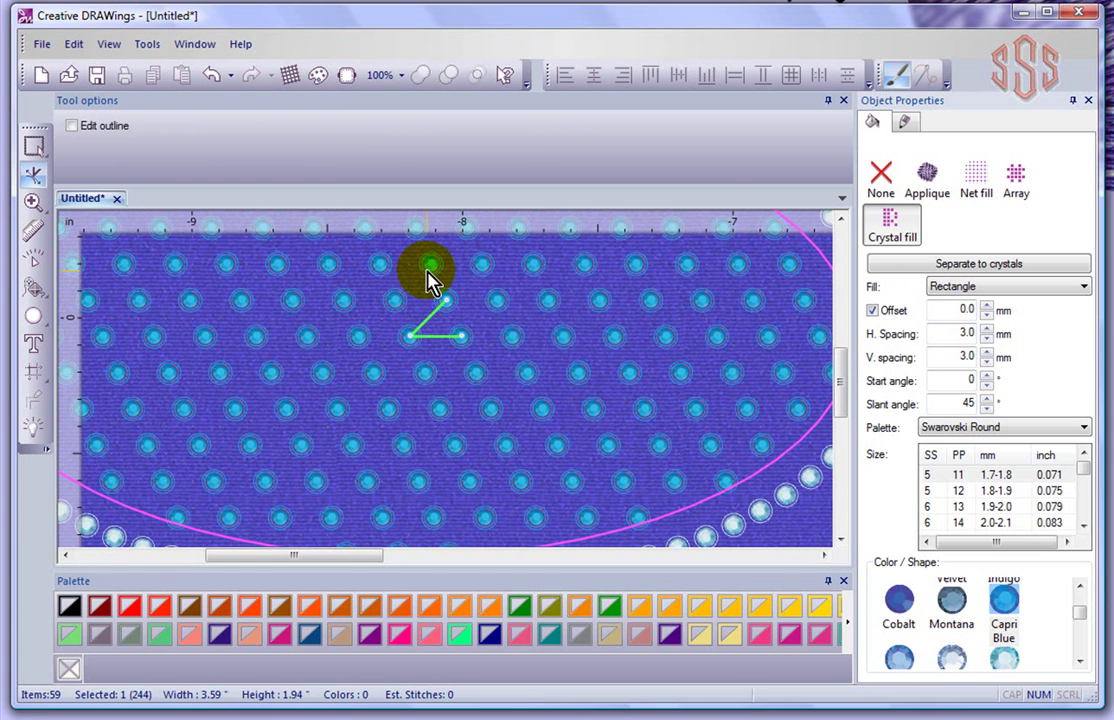
pyautogui.scroll(2, 433, 283)
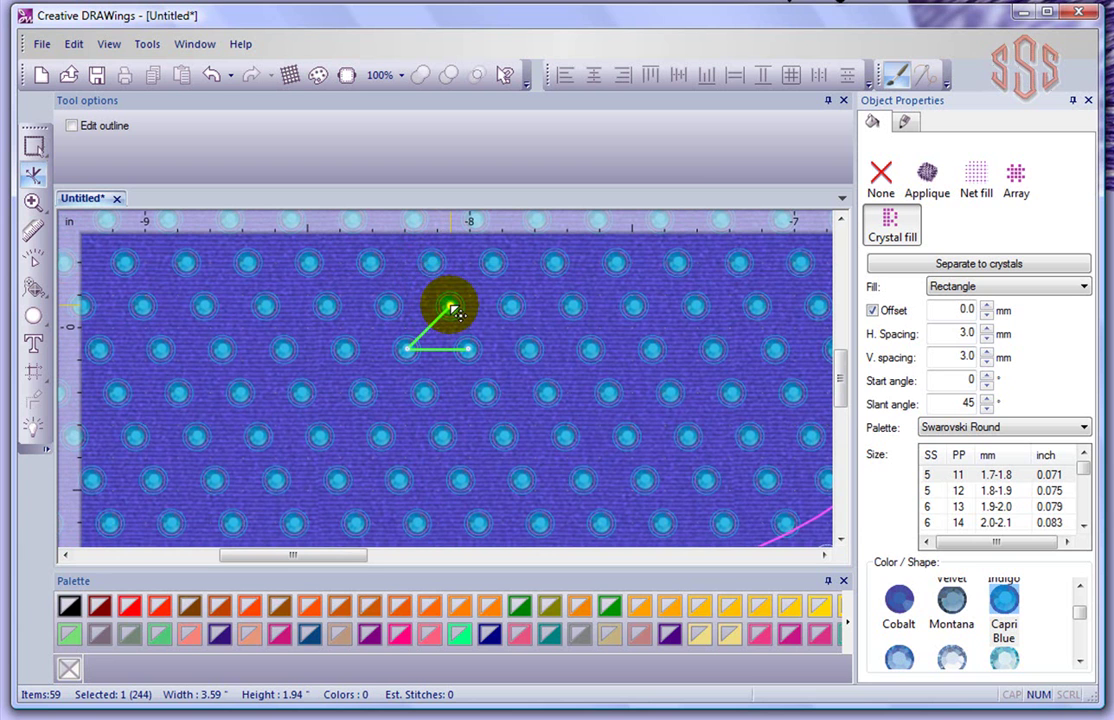
pyautogui.click(448, 306)
pyautogui.moveTo(431, 298); pyautogui.dragTo(410, 257)
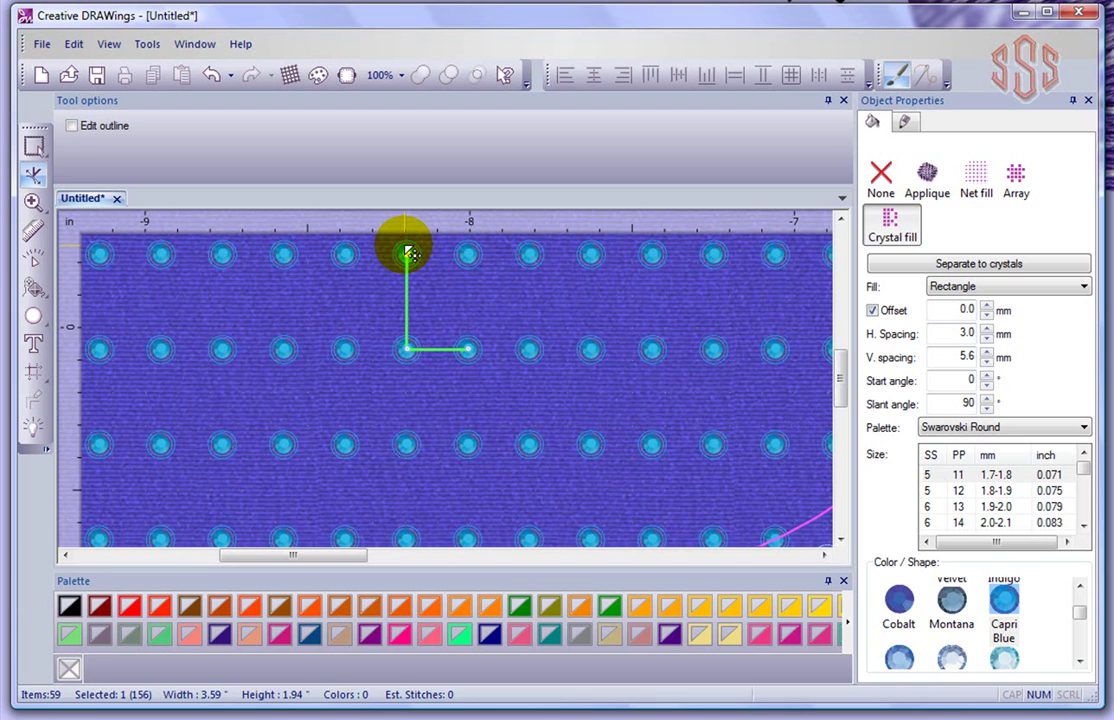
# Reshape the rectangle fill's handles to about 8 mm horizontal and 2.4 mm vertical spacing, a 355-degree start angle and a 33-degree slant
pyautogui.moveTo(410, 257); pyautogui.dragTo(440, 323)
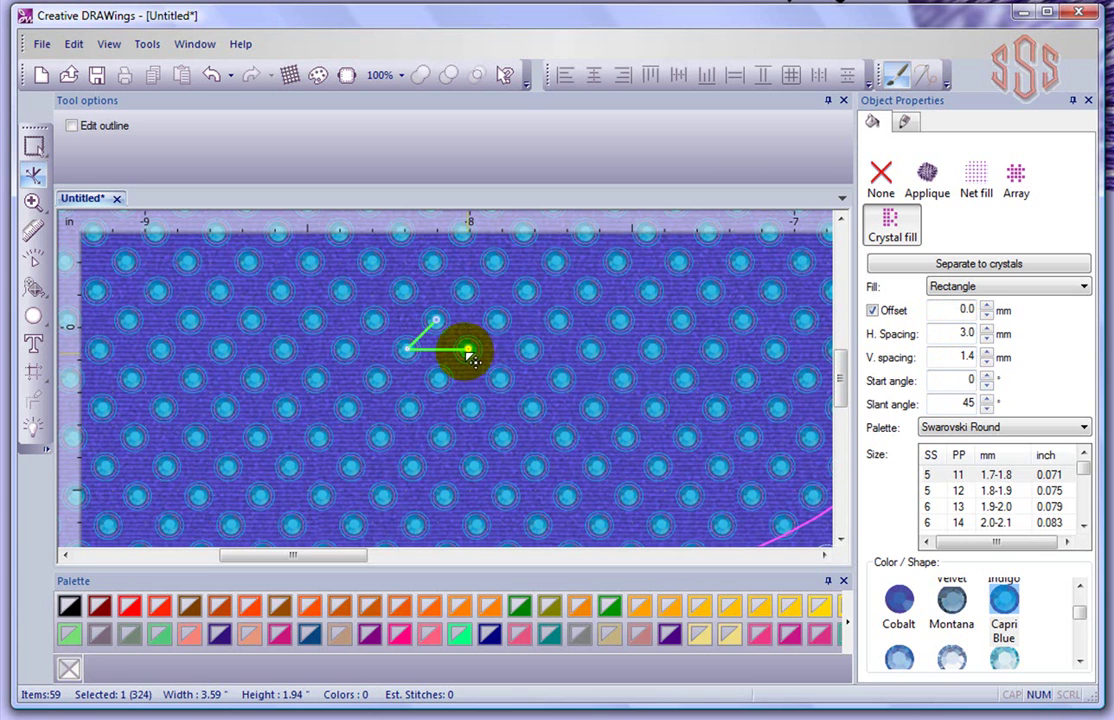
pyautogui.moveTo(477, 361); pyautogui.dragTo(532, 358)
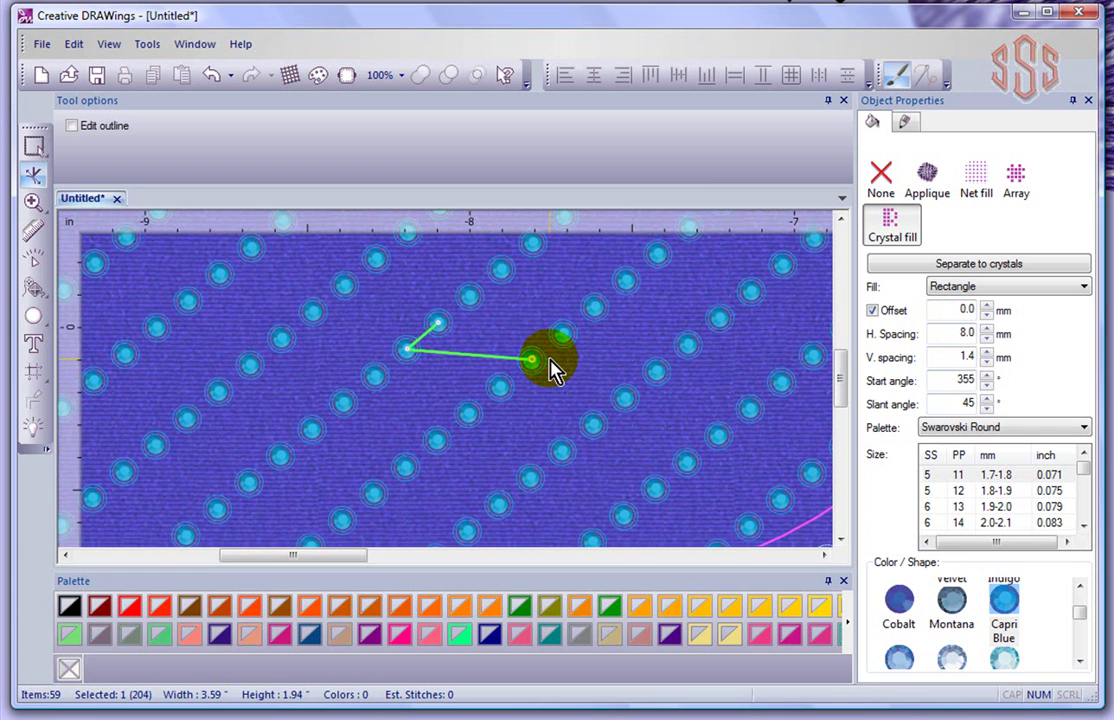
pyautogui.moveTo(440, 325)
pyautogui.mouseDown()
pyautogui.moveTo(430, 327)
pyautogui.moveTo(456, 325)
pyautogui.mouseUp()
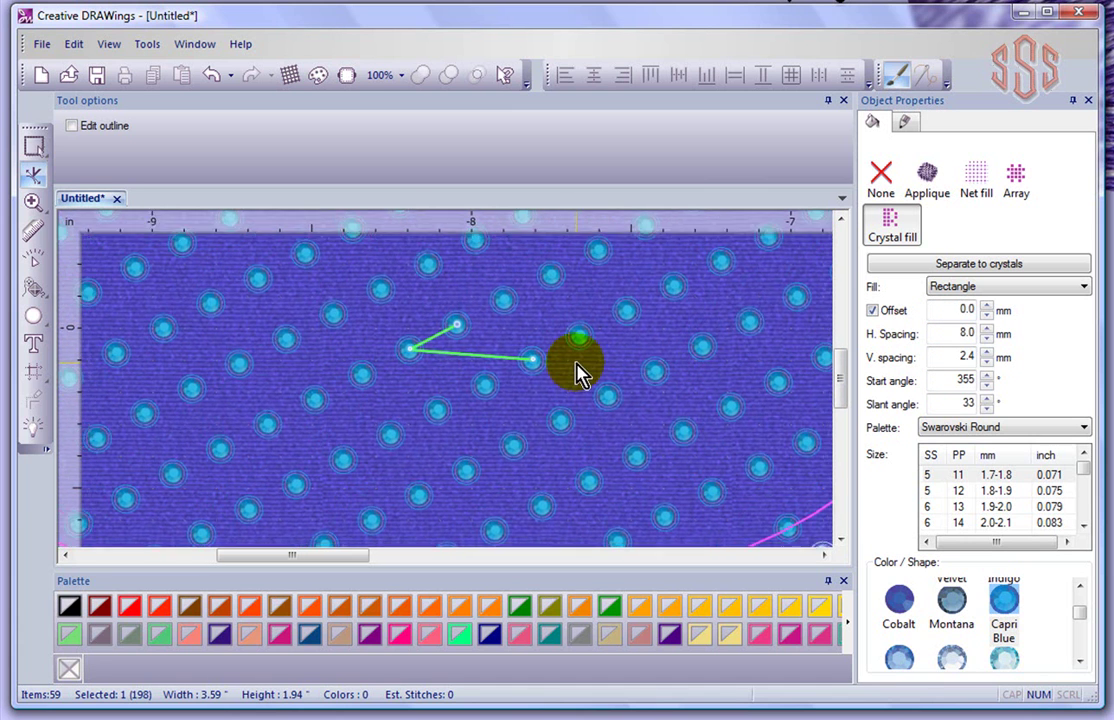
pyautogui.scroll(-3, 577, 373)
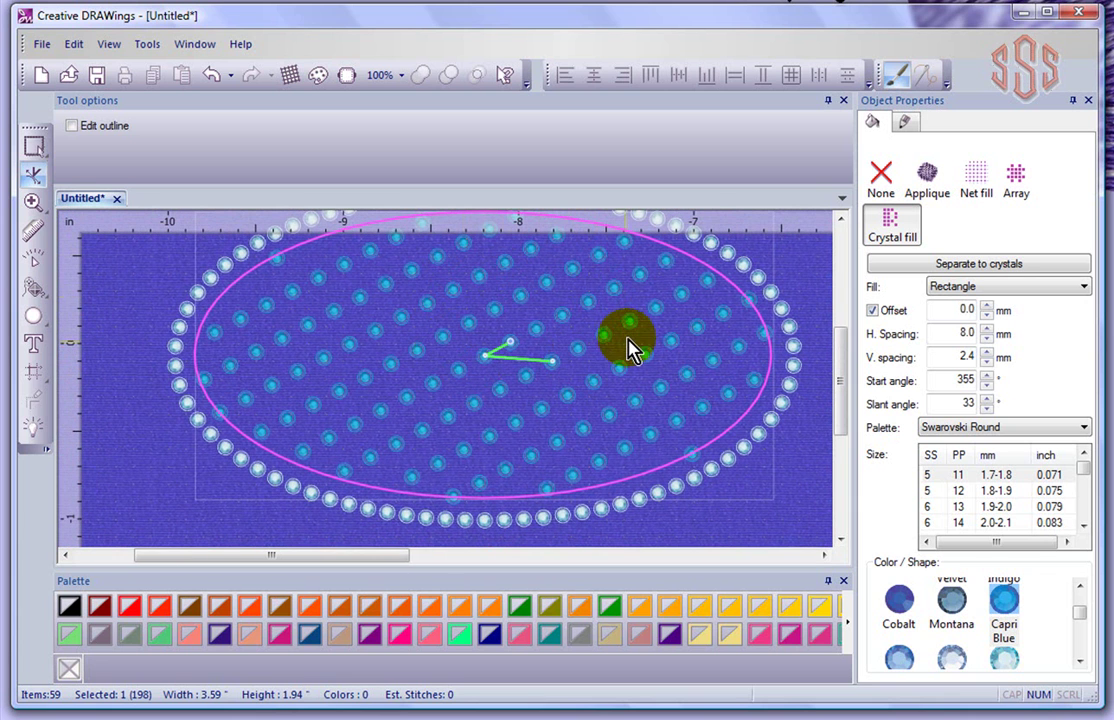
# Change the ellipse's crystal fill pattern to Circular and move its step handle to give 16 steps
pyautogui.click(990, 288)
pyautogui.click(962, 314)
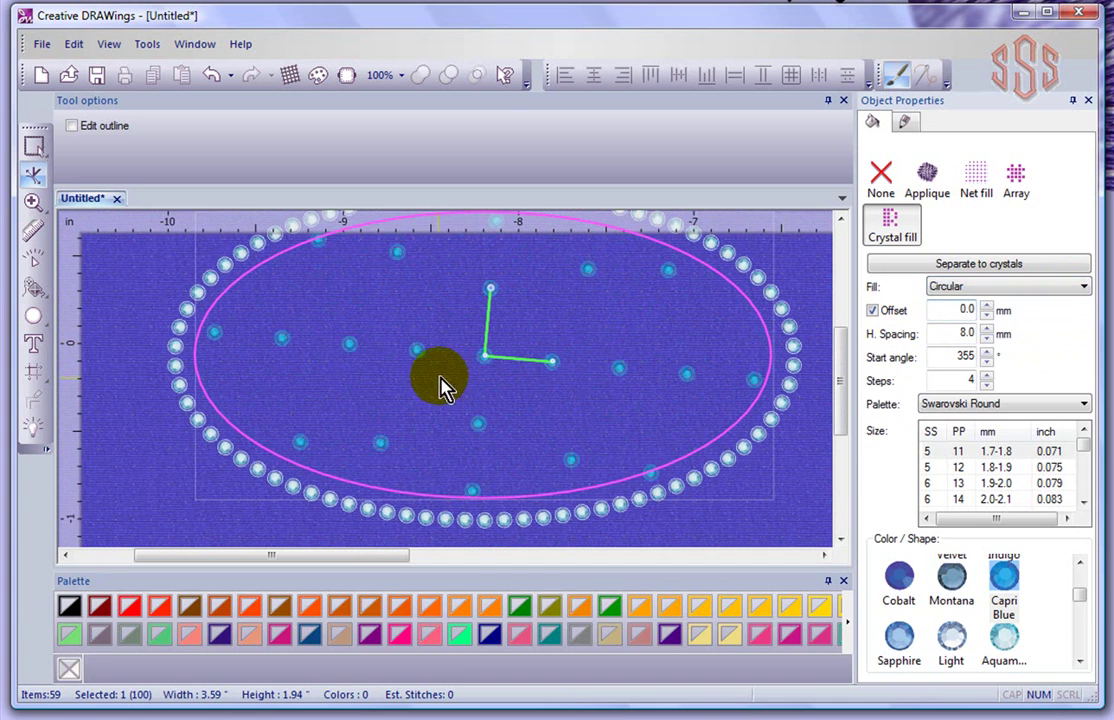
pyautogui.moveTo(497, 297); pyautogui.dragTo(550, 336)
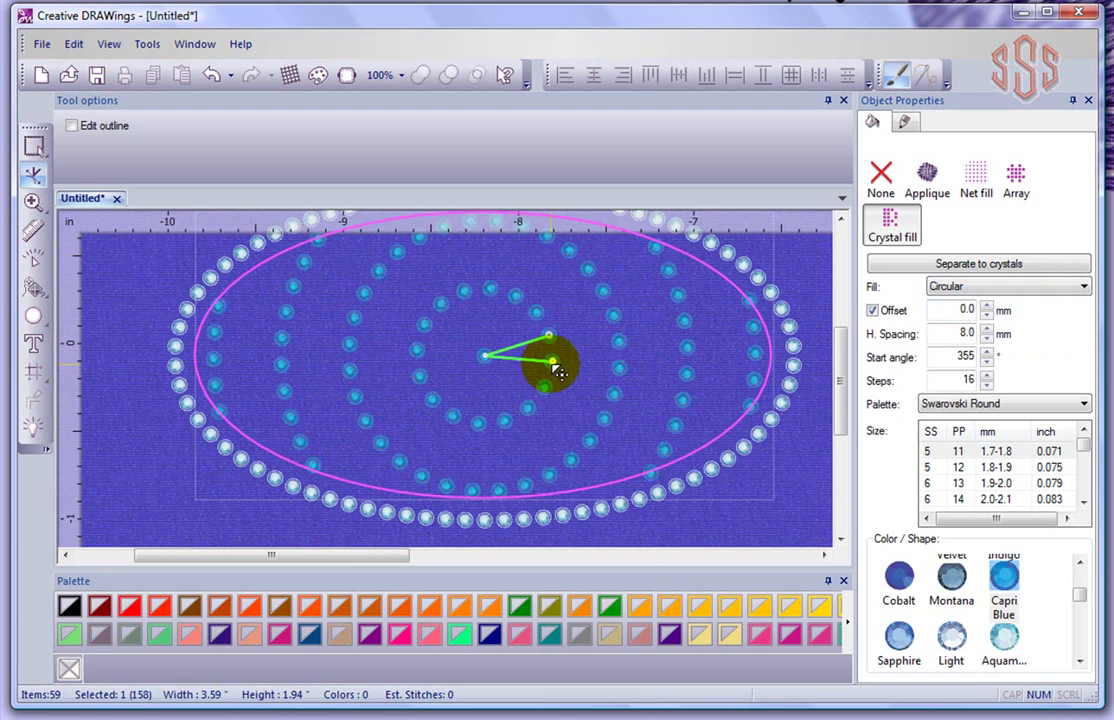
# Adjust the circular fill's handles to about 5.8 mm horizontal spacing, a 358-degree start angle and 11 steps
pyautogui.moveTo(558, 368); pyautogui.dragTo(545, 361)
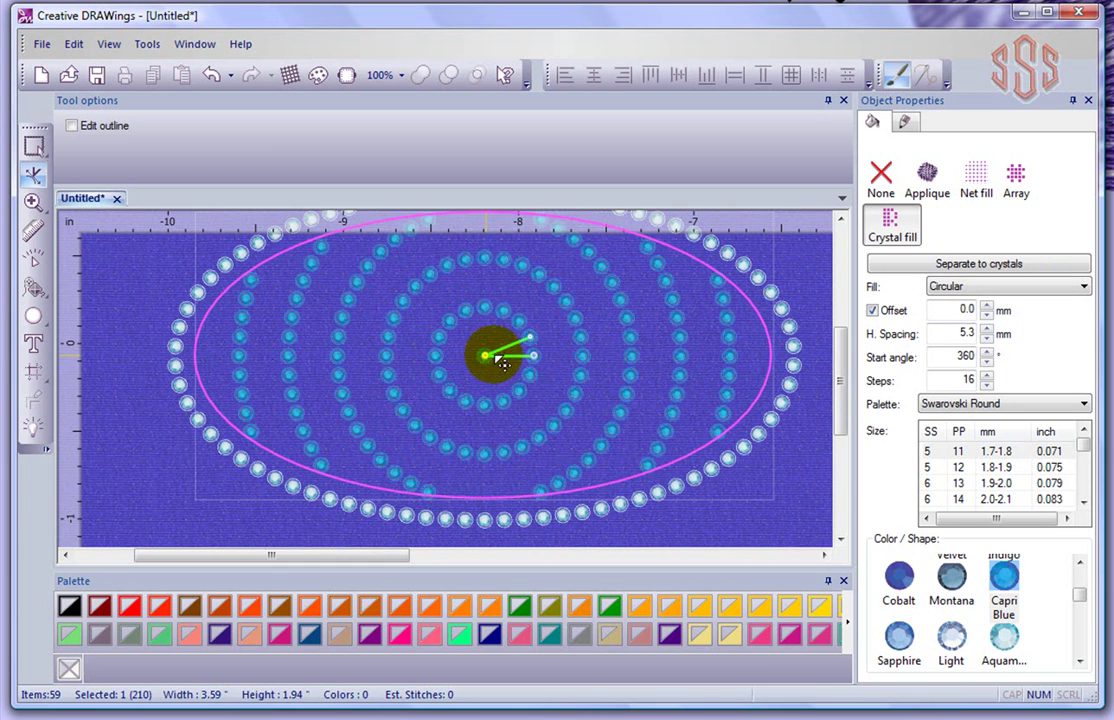
pyautogui.moveTo(541, 366); pyautogui.dragTo(533, 326)
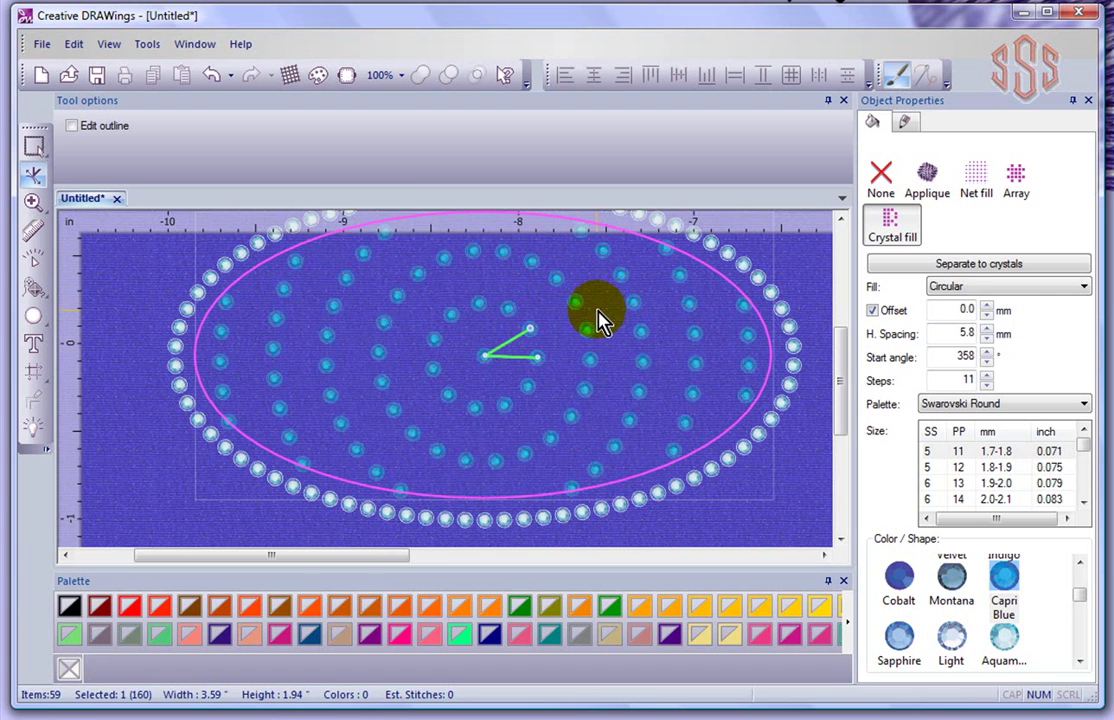
# Change the ellipse's crystal fill to Contour and adjust its handles to about 2.5 mm horizontal and 3.1 mm vertical spacing
pyautogui.click(990, 289)
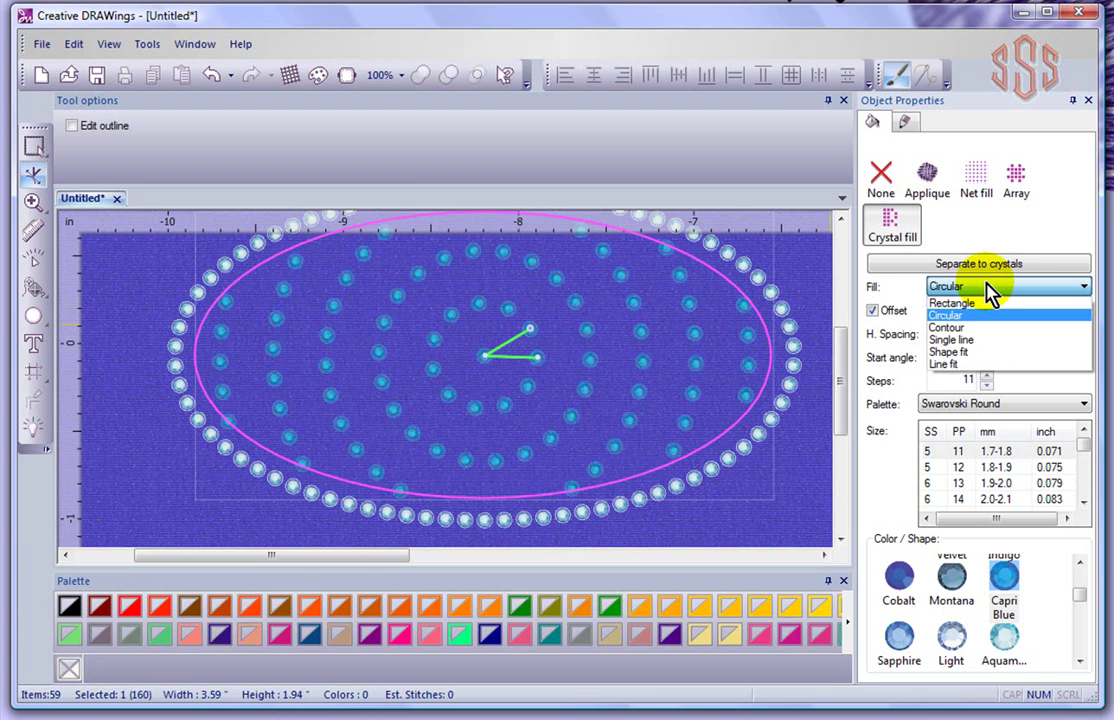
pyautogui.click(960, 327)
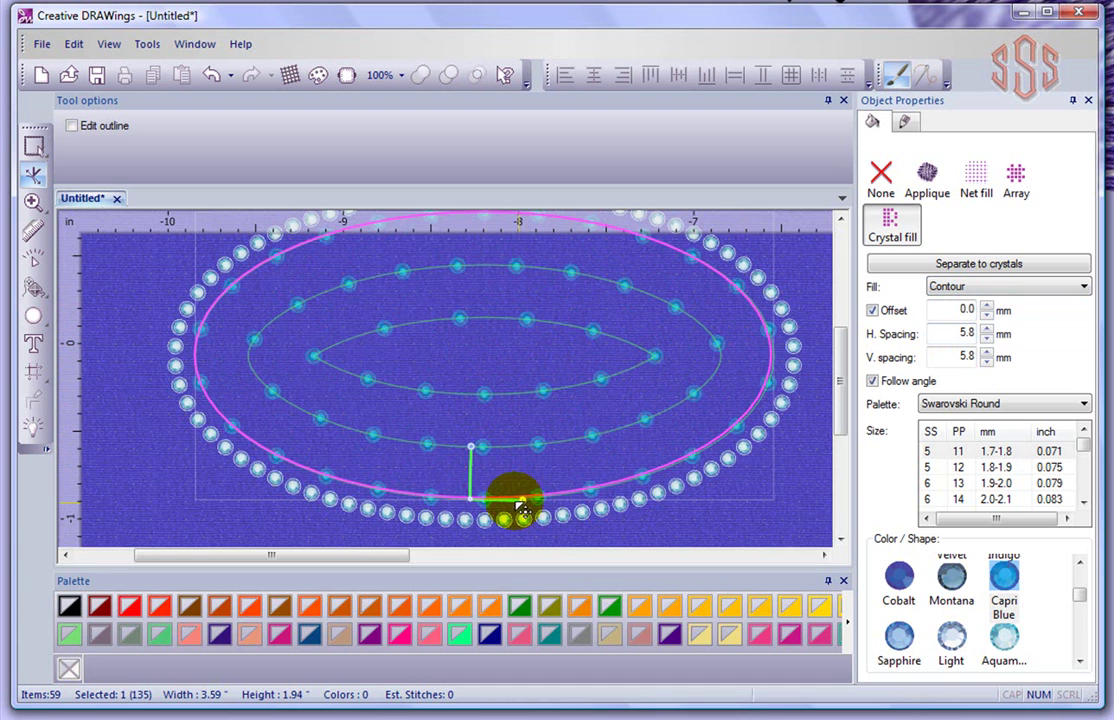
pyautogui.moveTo(527, 510); pyautogui.dragTo(499, 504)
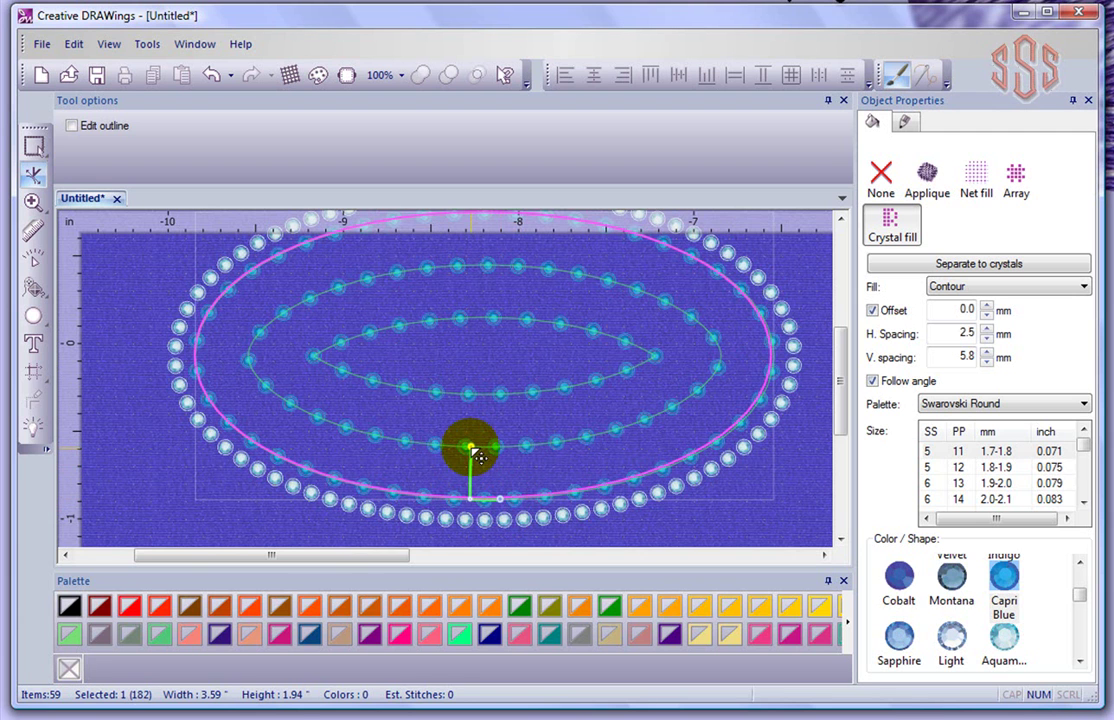
pyautogui.moveTo(478, 460)
pyautogui.mouseDown()
pyautogui.moveTo(480, 471)
pyautogui.moveTo(474, 464)
pyautogui.mouseUp()
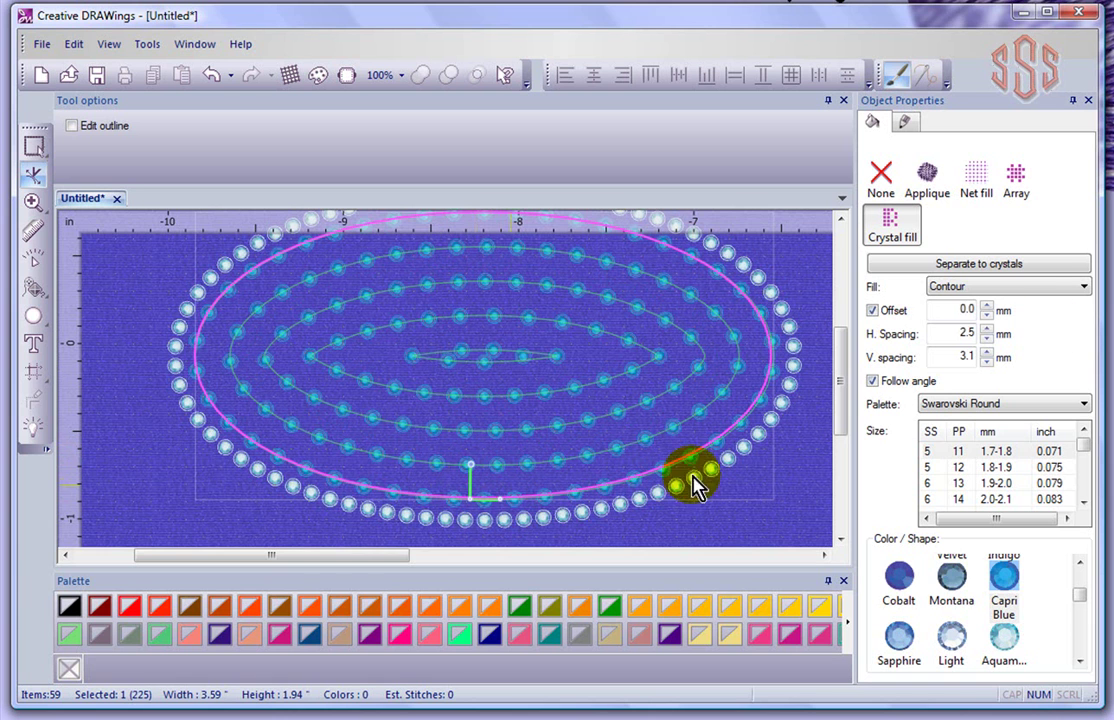
# Change the ellipse's crystal fill to Single line and to Line fit, and deselect the ellipse
pyautogui.click(955, 288)
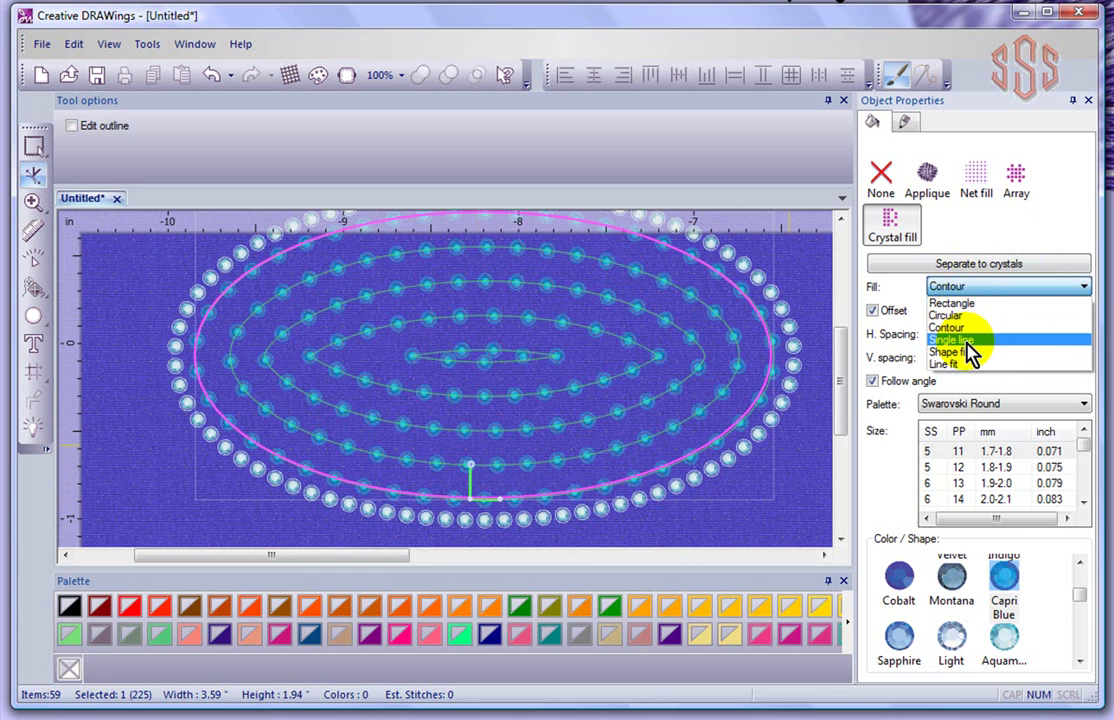
pyautogui.click(965, 340)
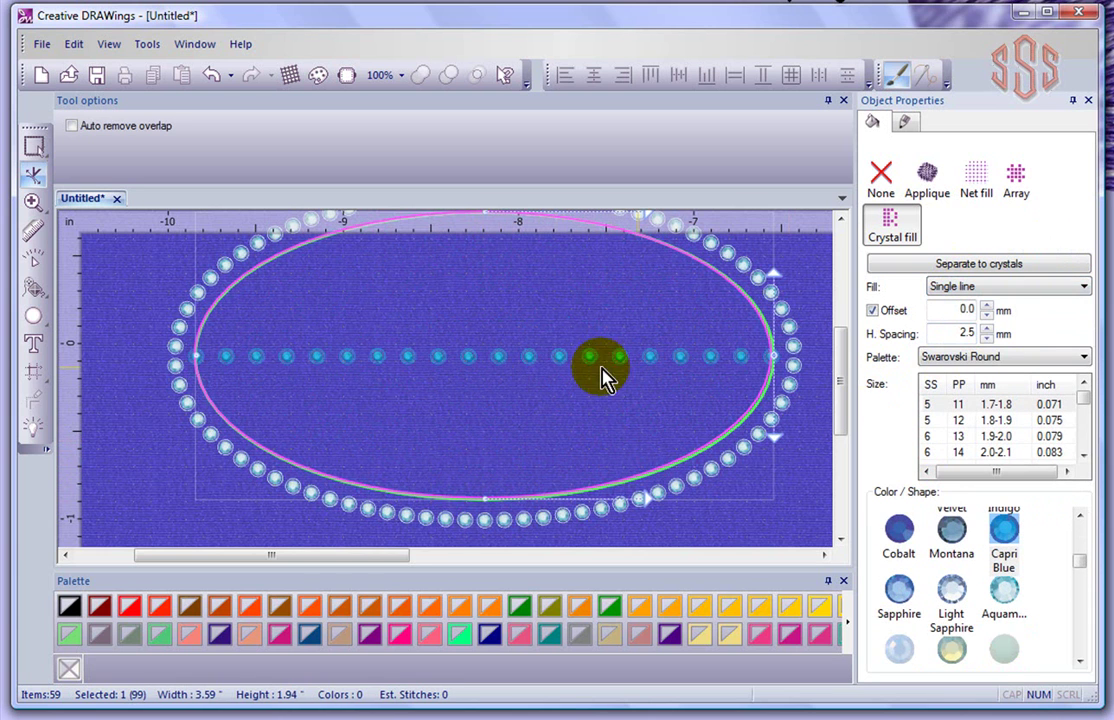
pyautogui.click(990, 288)
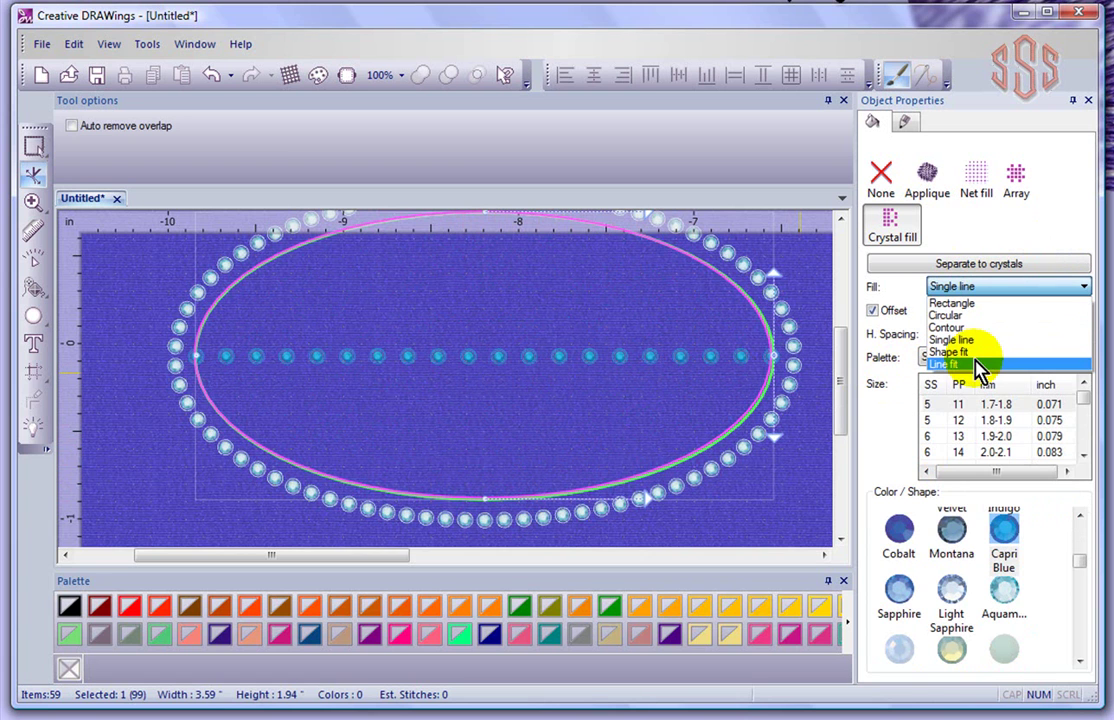
pyautogui.click(978, 366)
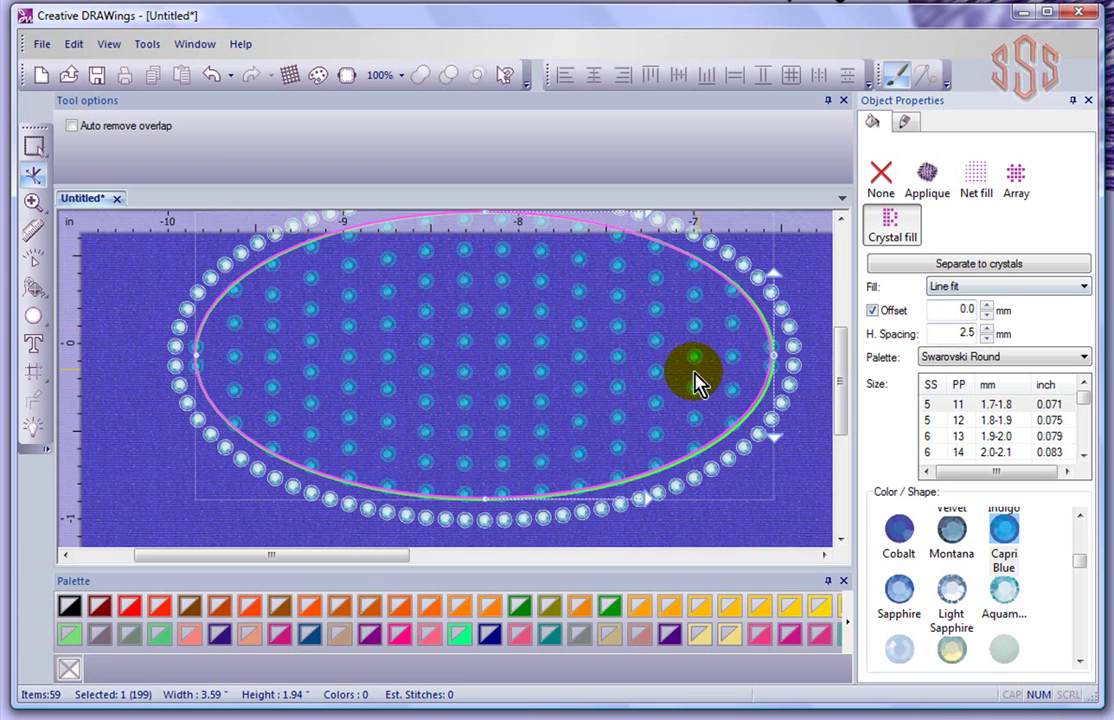
pyautogui.scroll(-3, 695, 378)
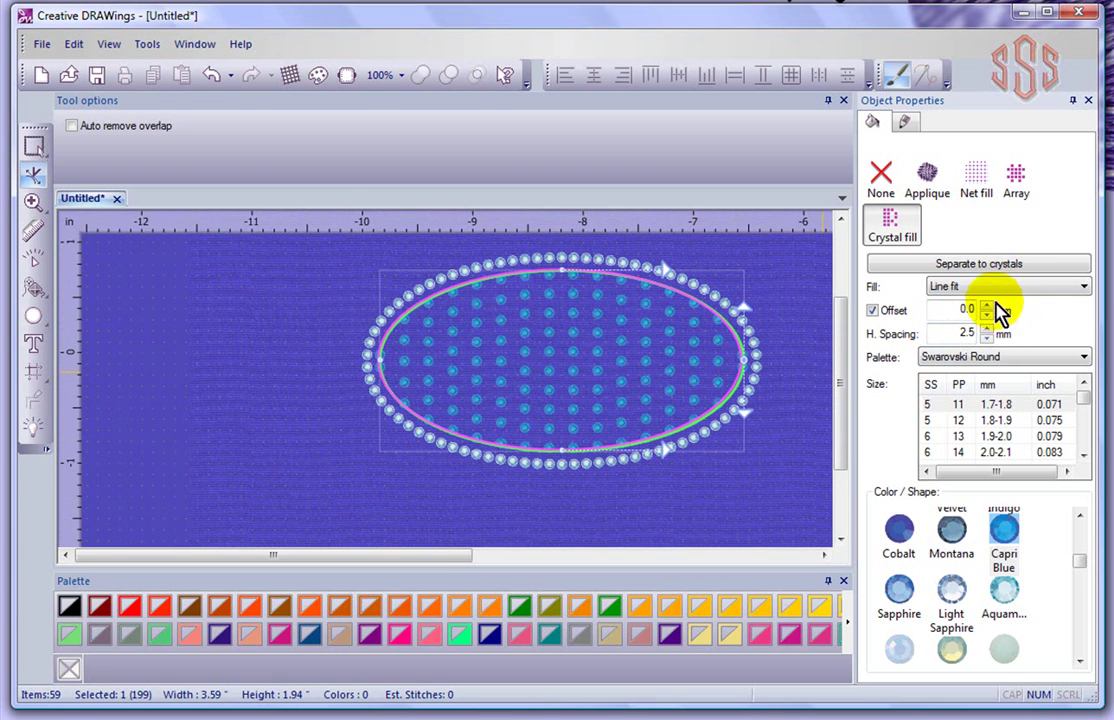
pyautogui.click(315, 298)
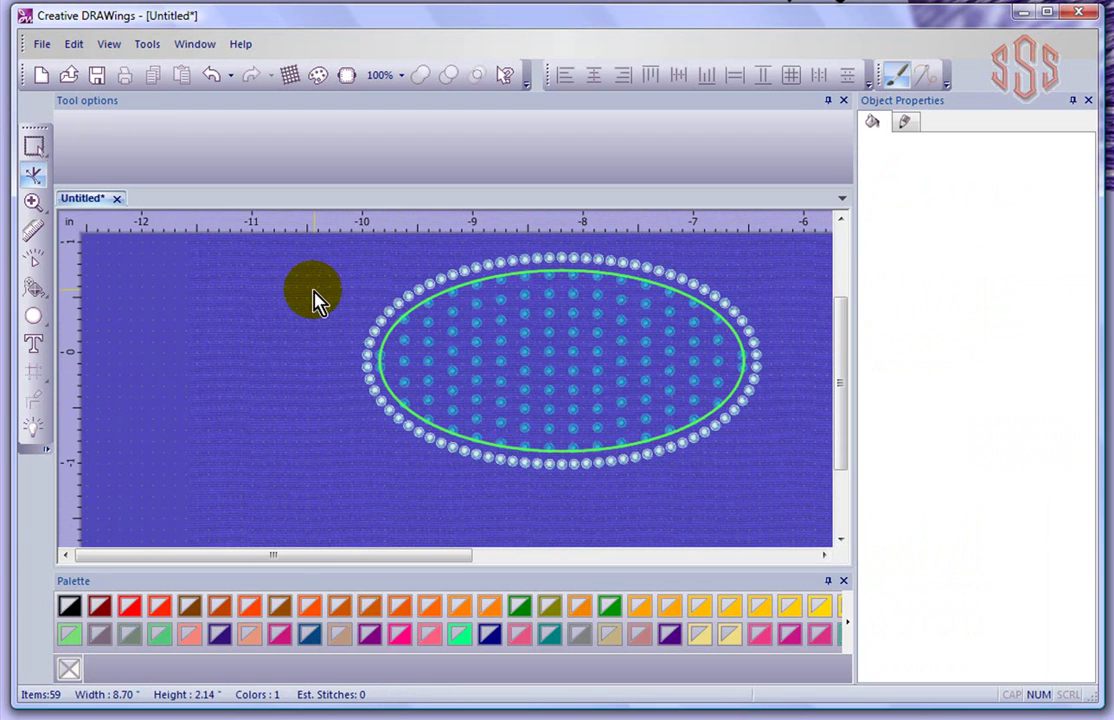
# Create a new design on MicroFiber fabric from the sample artwork file ASC-00311.cmx, without a hoop
pyautogui.click(40, 78)
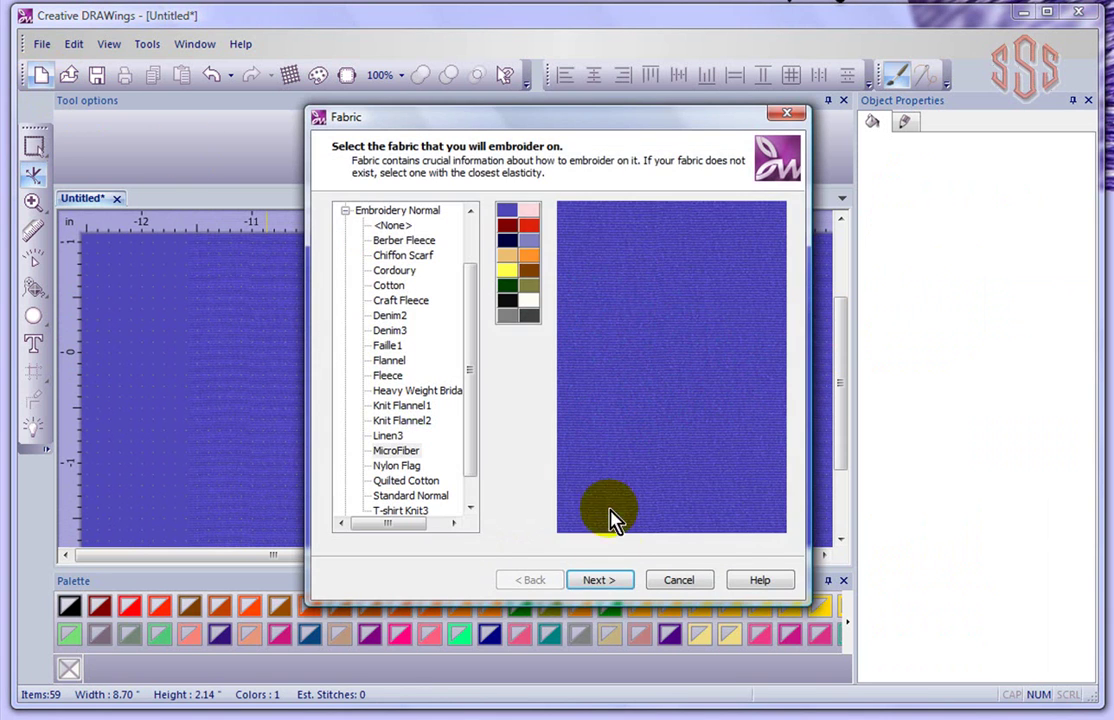
pyautogui.click(604, 586)
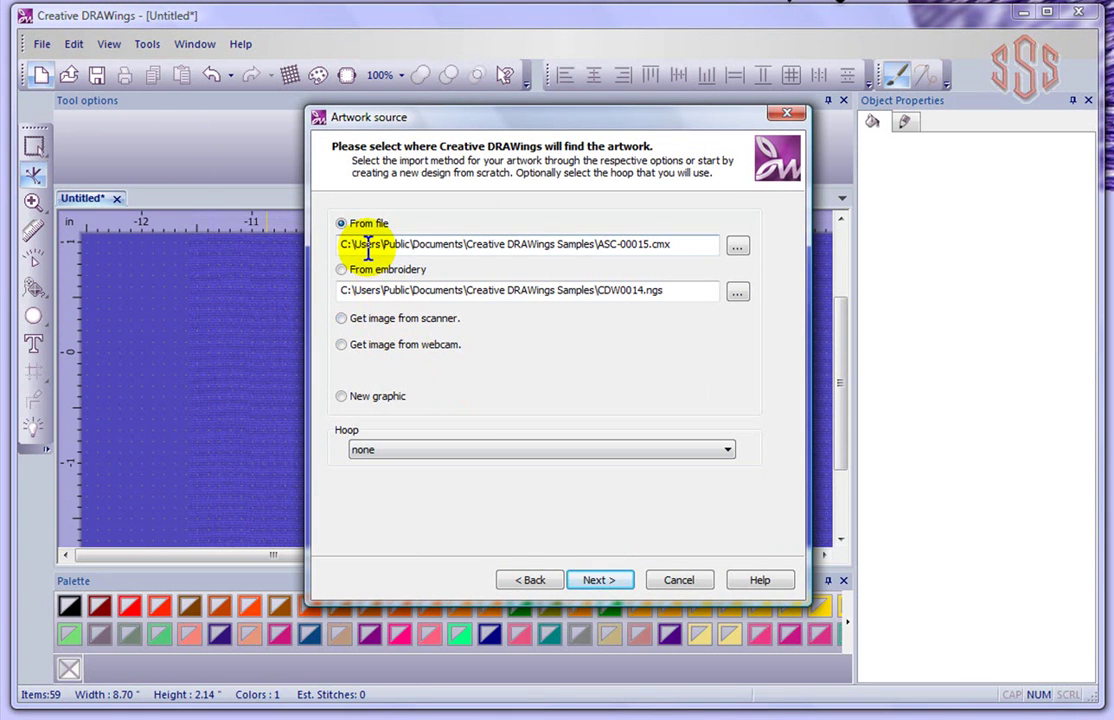
pyautogui.click(738, 246)
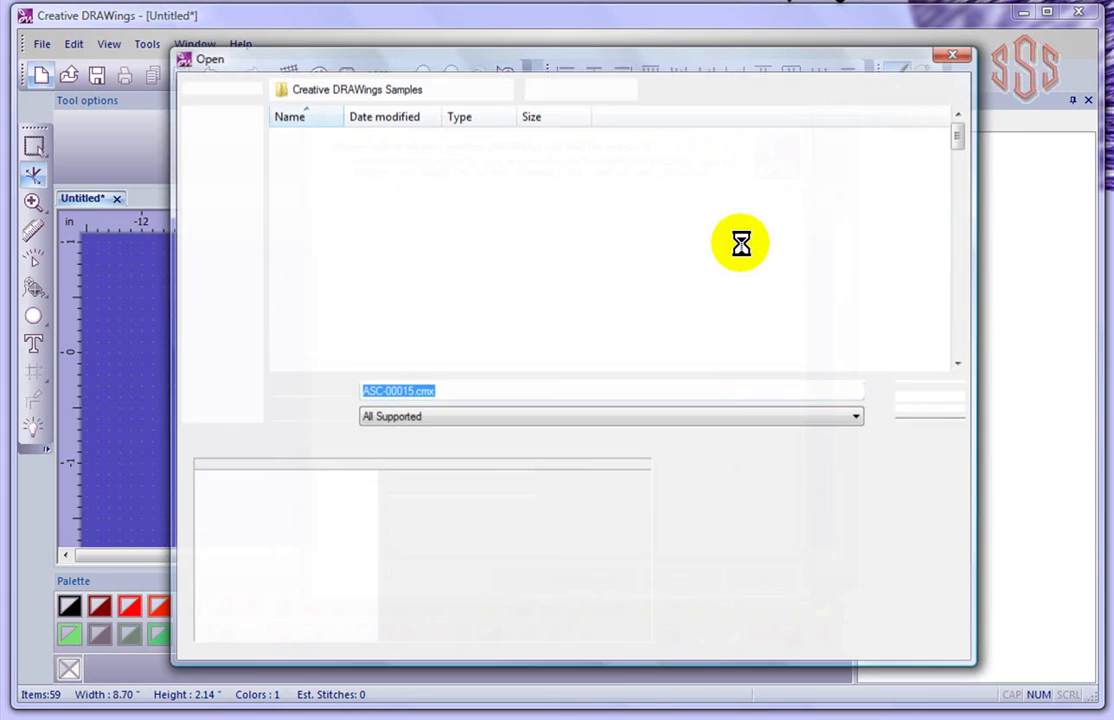
pyautogui.scroll(-3, 963, 318)
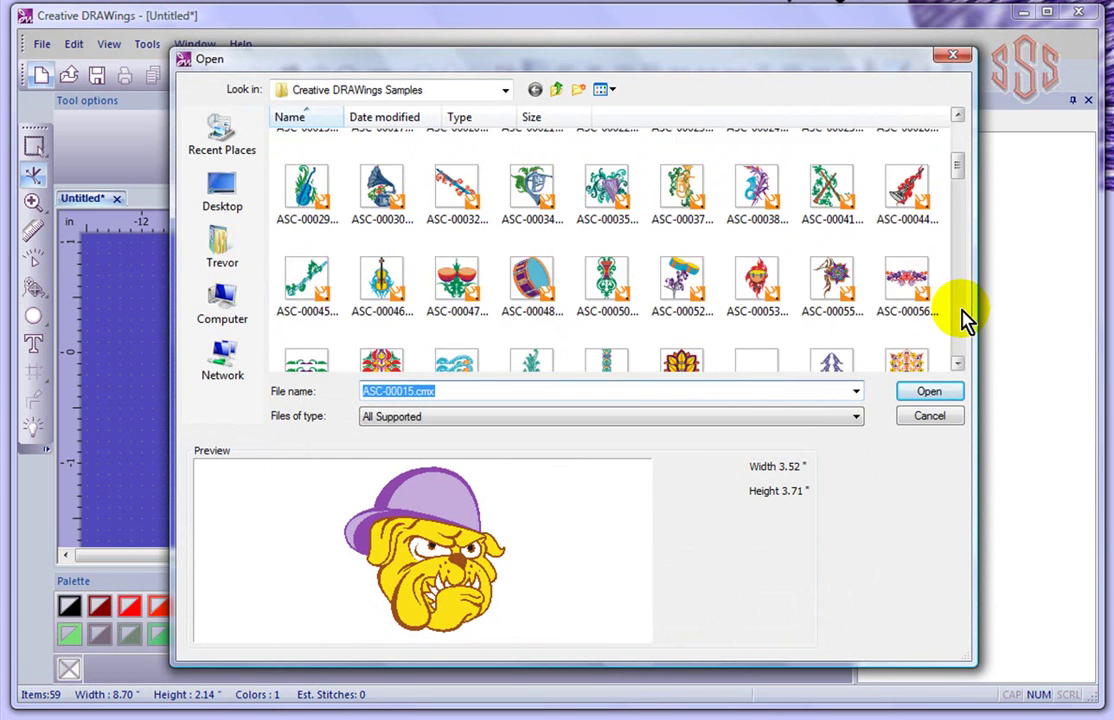
pyautogui.scroll(-5, 963, 318)
pyautogui.scroll(-5, 966, 319)
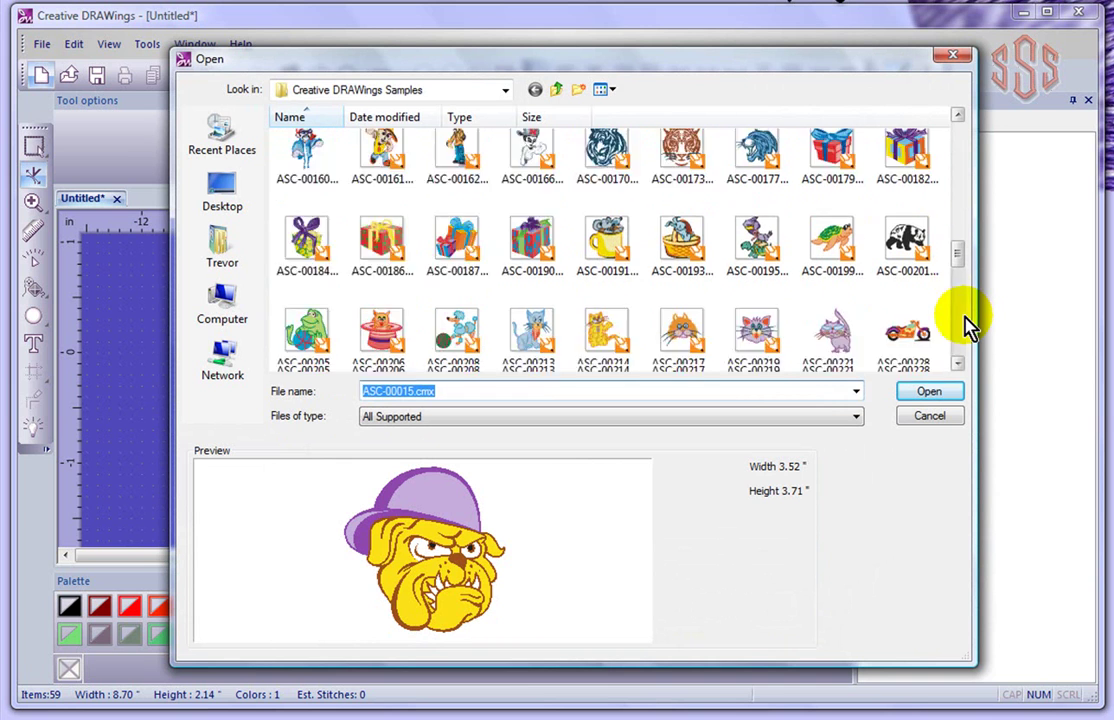
pyautogui.scroll(-3, 966, 323)
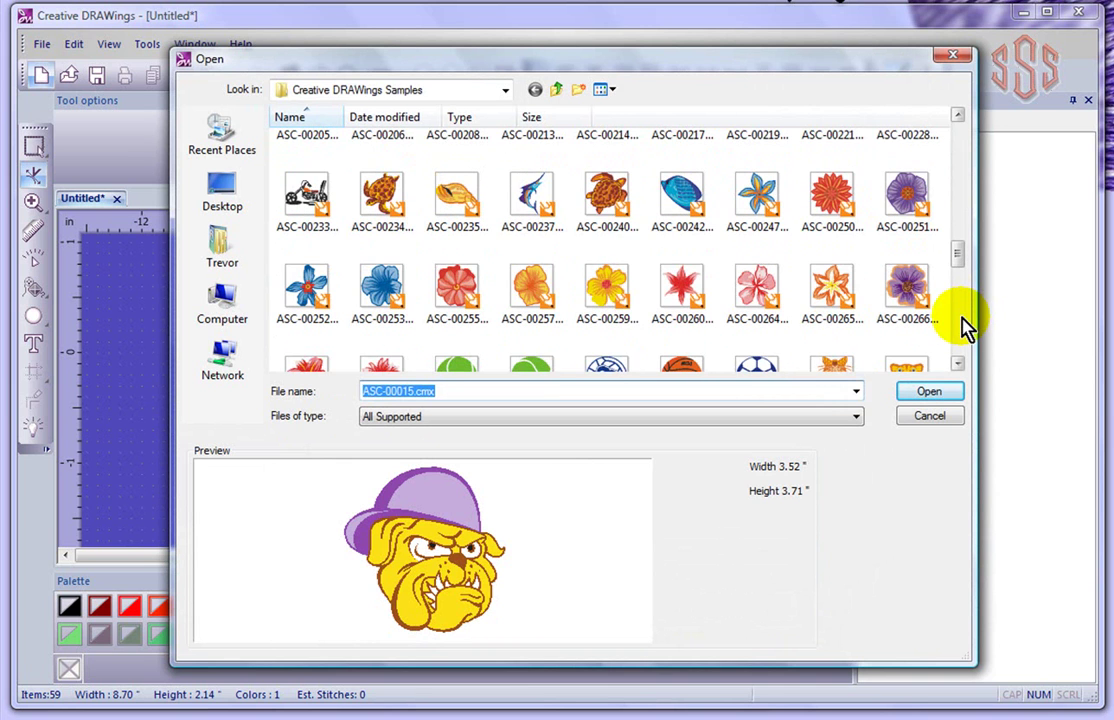
pyautogui.scroll(-5, 963, 323)
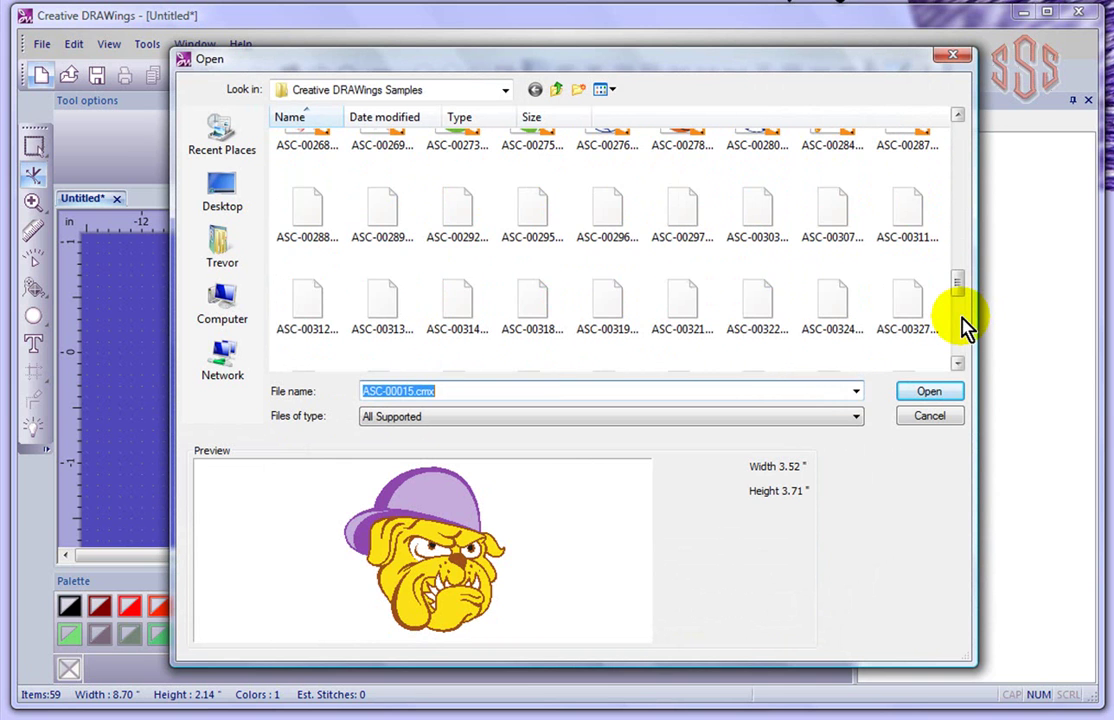
pyautogui.click(907, 212)
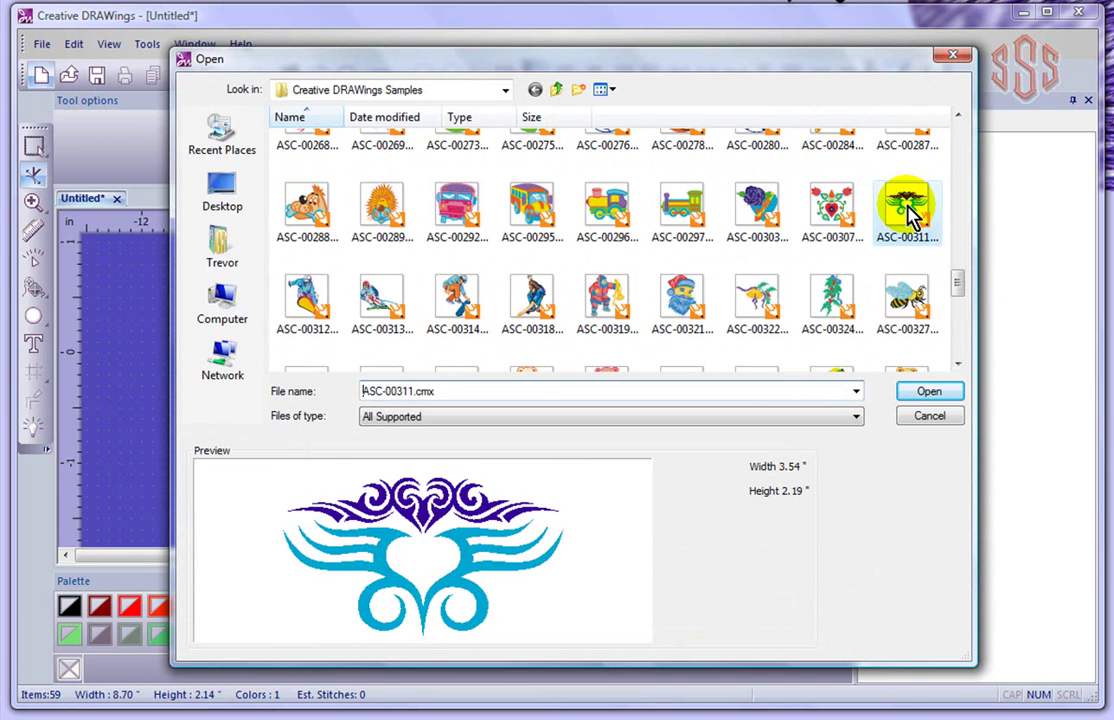
pyautogui.click(928, 393)
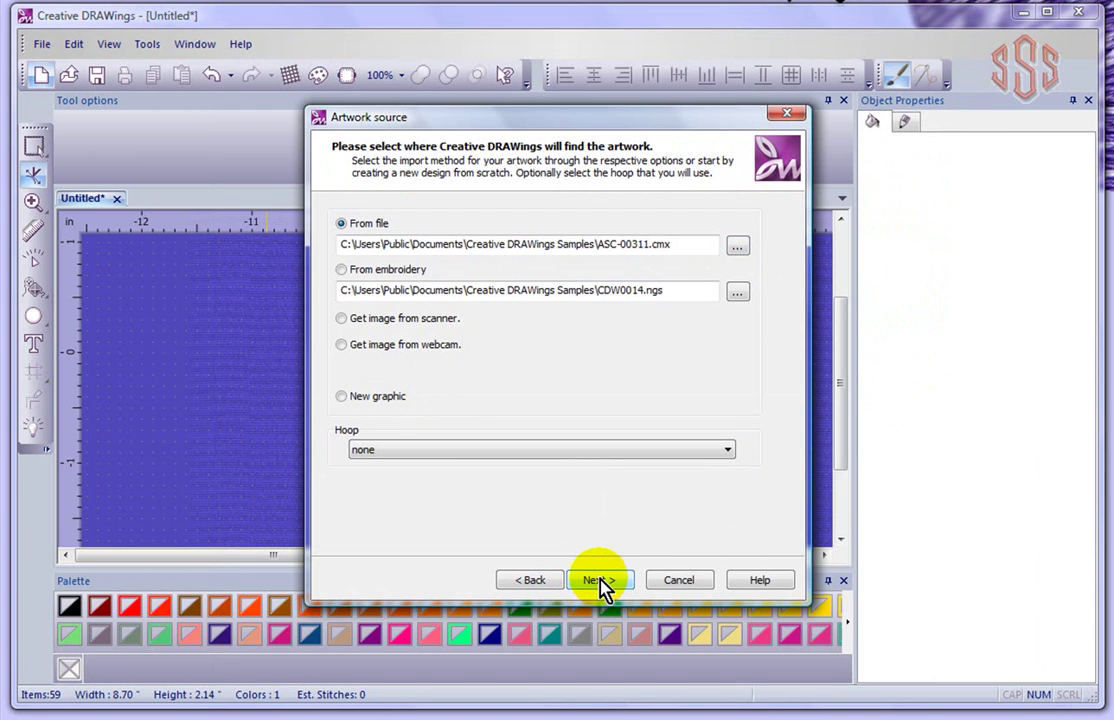
pyautogui.click(600, 582)
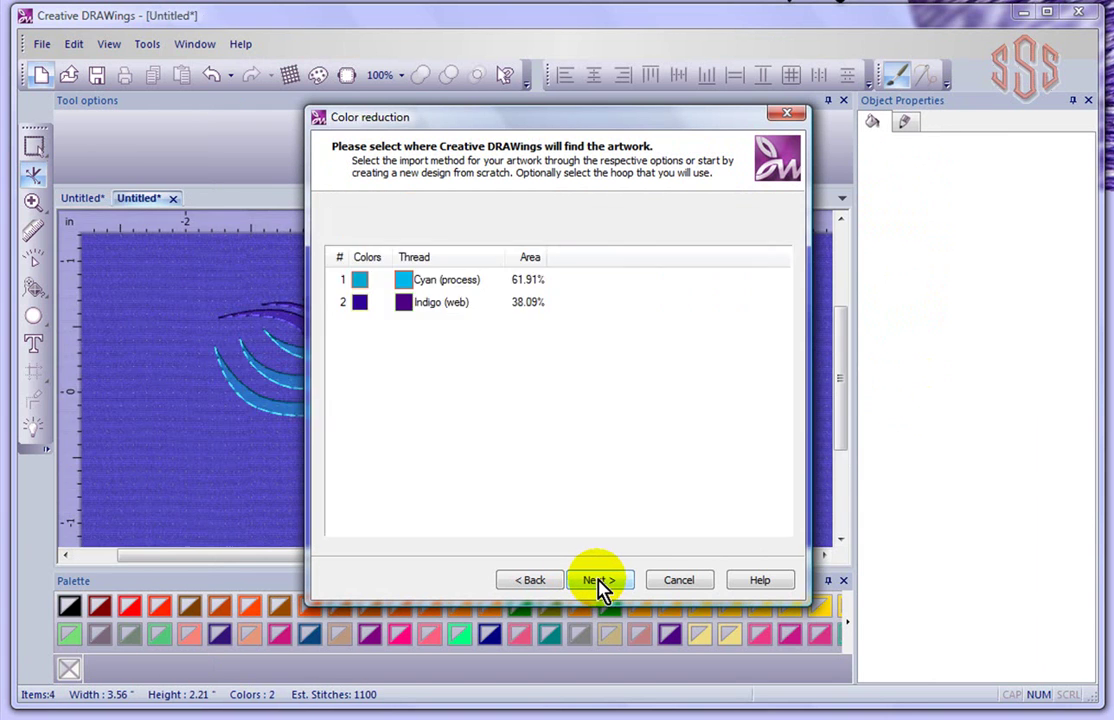
pyautogui.click(599, 581)
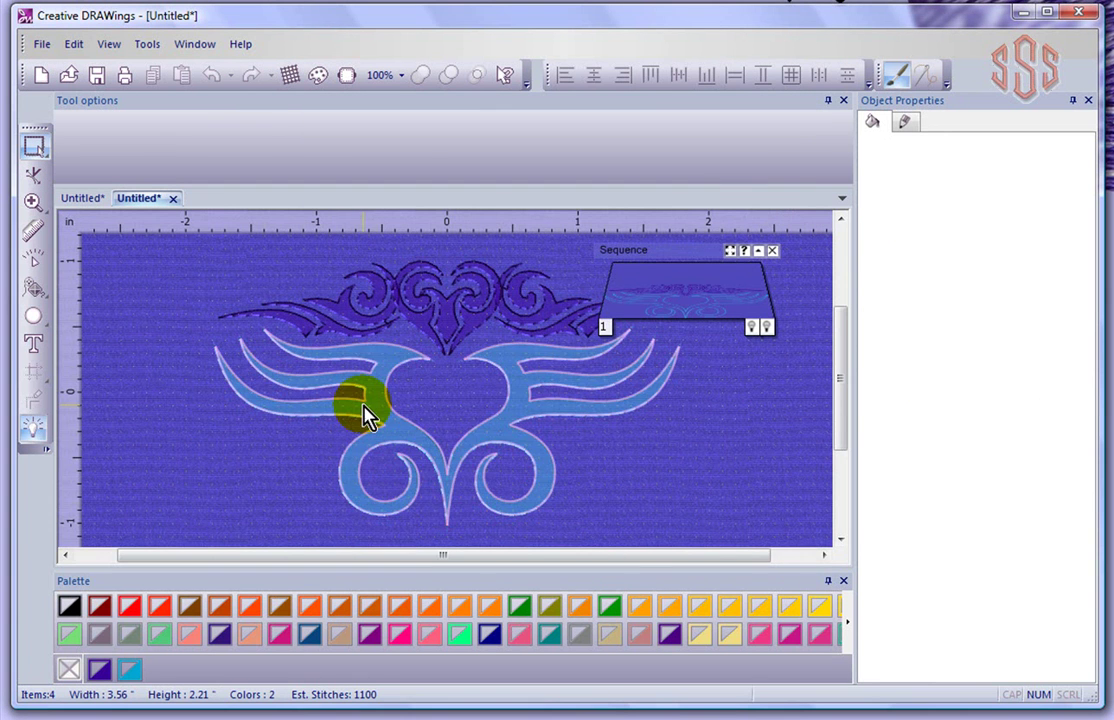
# Select the entire imported artwork and enlarge it proportionally to about 5.62 inches wide and 3.21 inches high
pyautogui.moveTo(261, 318); pyautogui.dragTo(609, 500)
pyautogui.moveTo(513, 466); pyautogui.dragTo(613, 527)
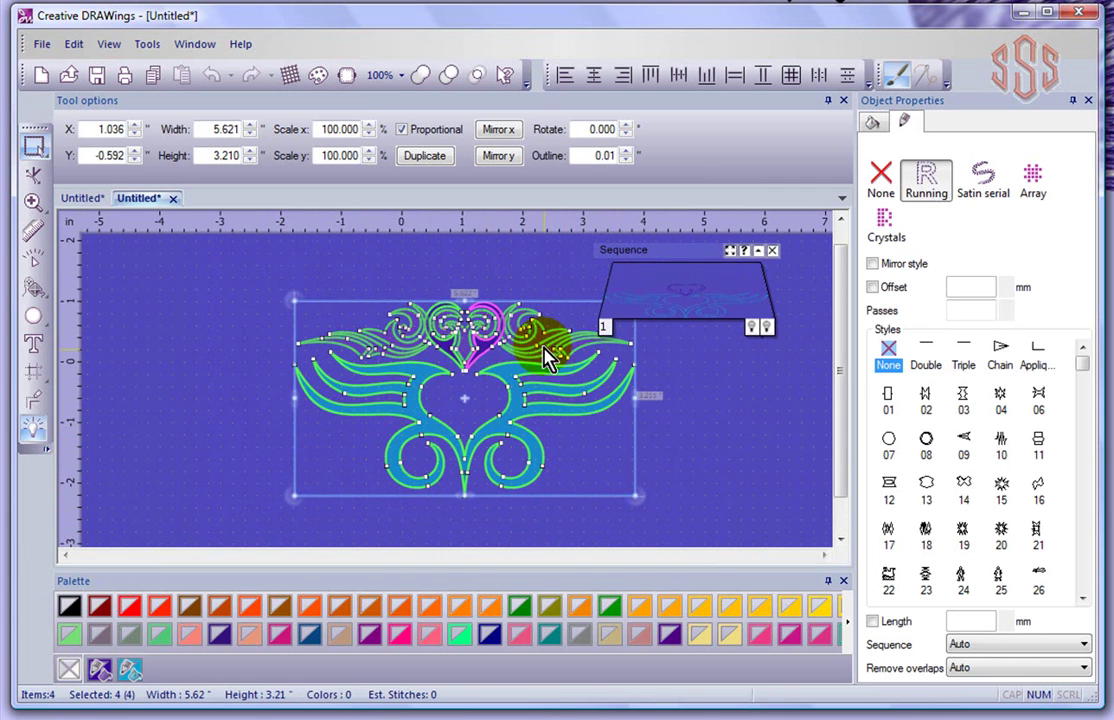
# Remove the running outline from the light blue winged shape and give it a crystal fill
pyautogui.click(430, 393)
pyautogui.scroll(3, 500, 437)
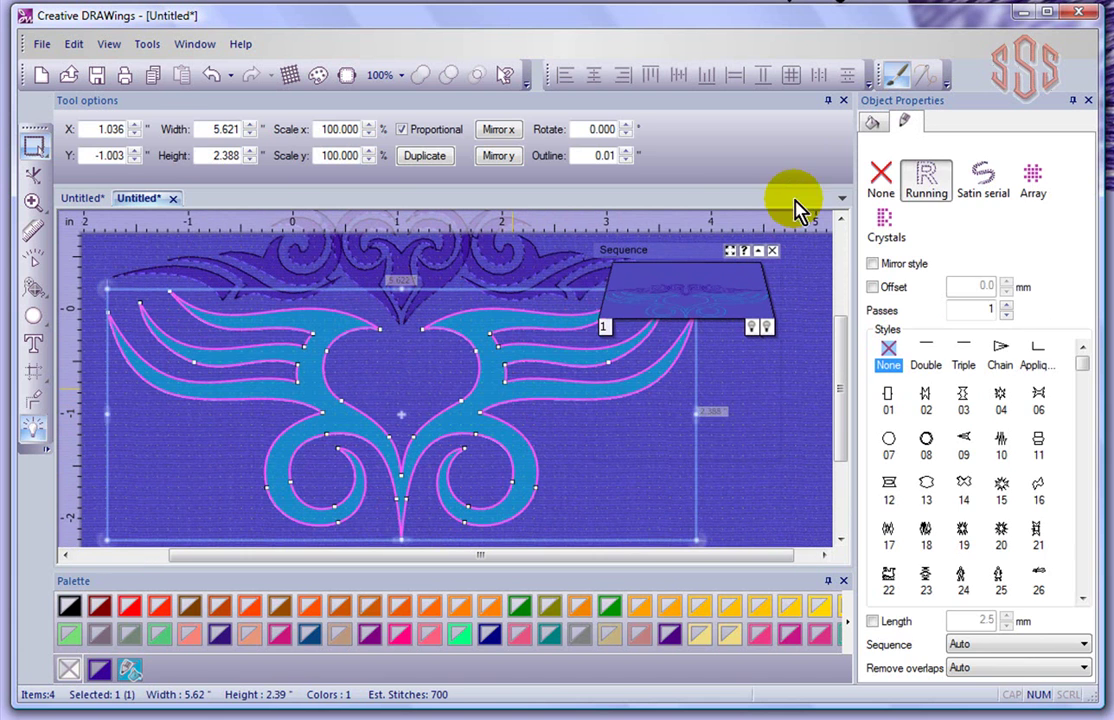
pyautogui.click(886, 182)
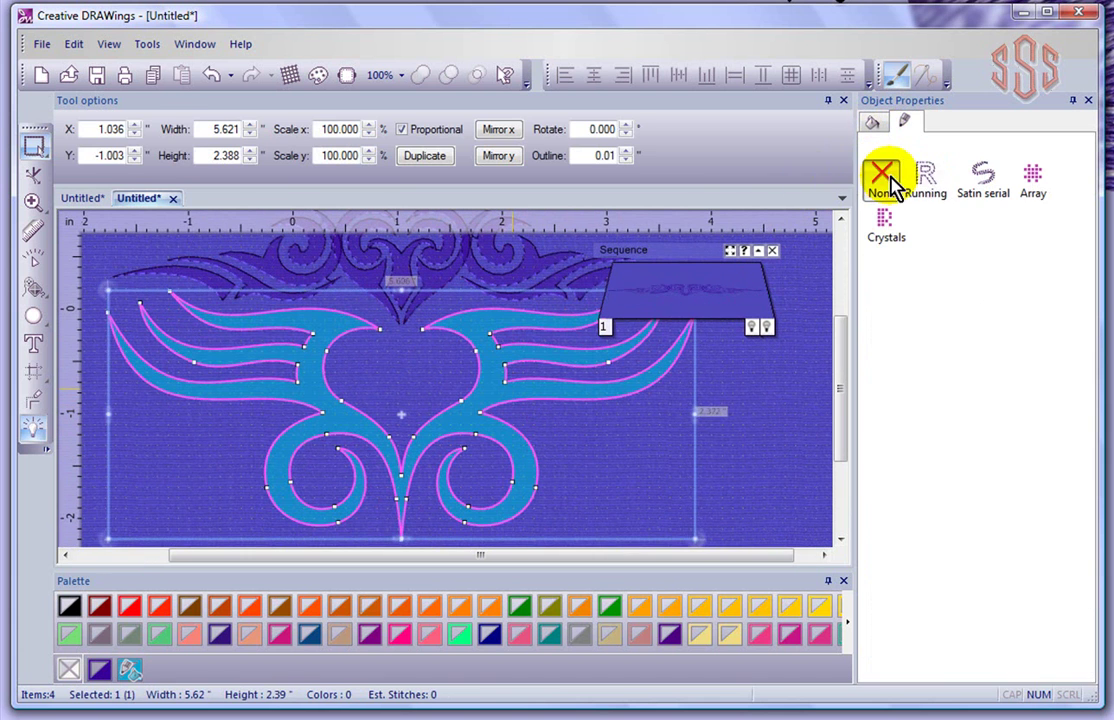
pyautogui.click(874, 122)
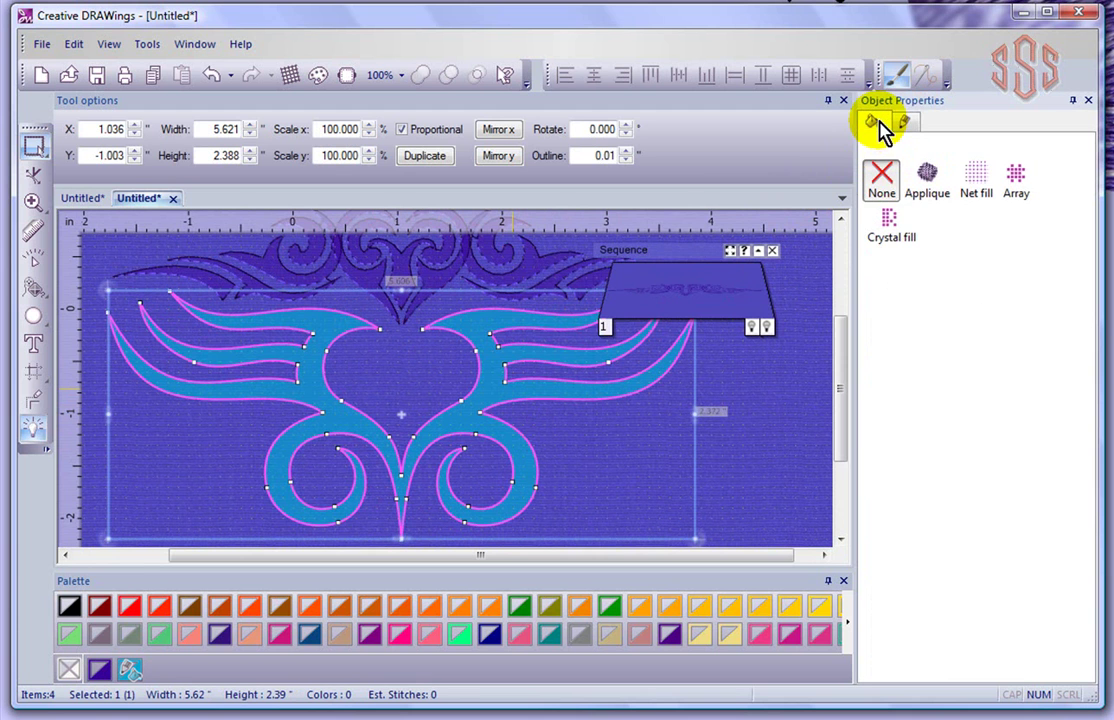
pyautogui.click(890, 230)
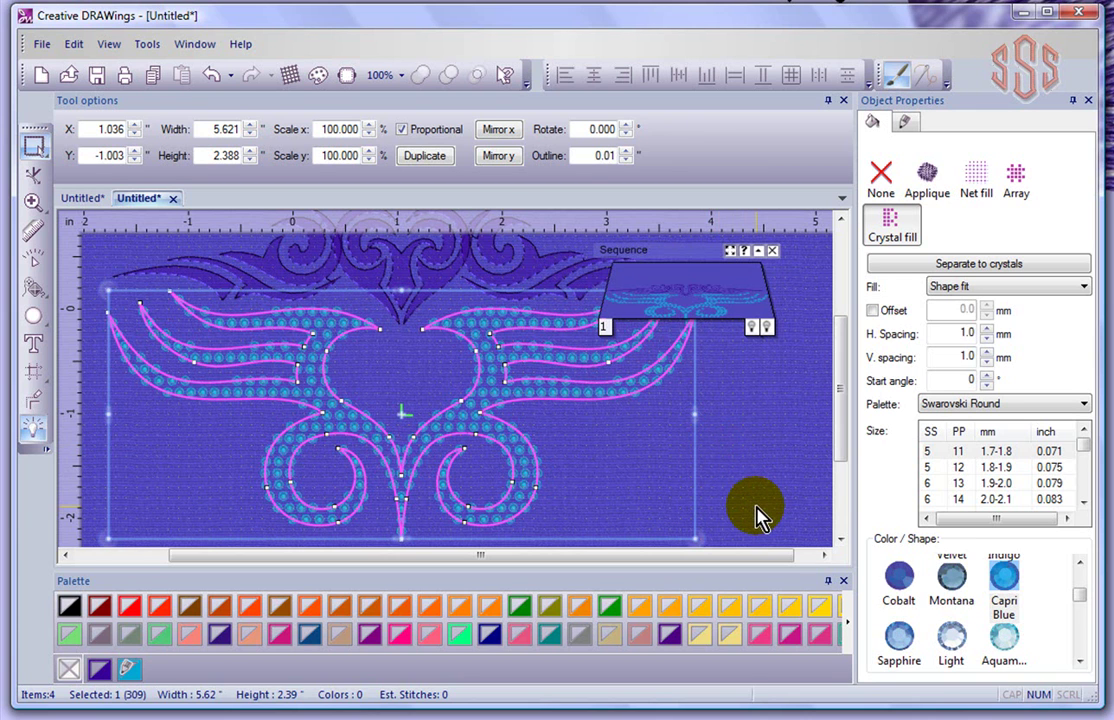
# Change the winged shape's crystal fill pattern to Contour and deselect the shape
pyautogui.click(1005, 292)
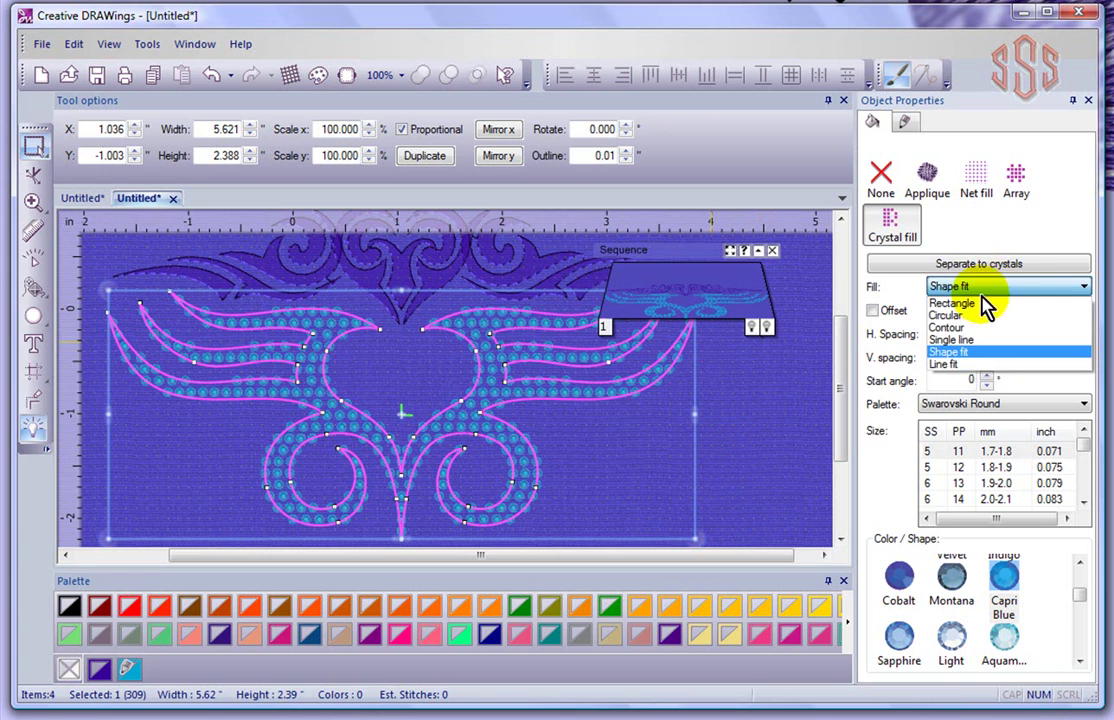
pyautogui.click(966, 338)
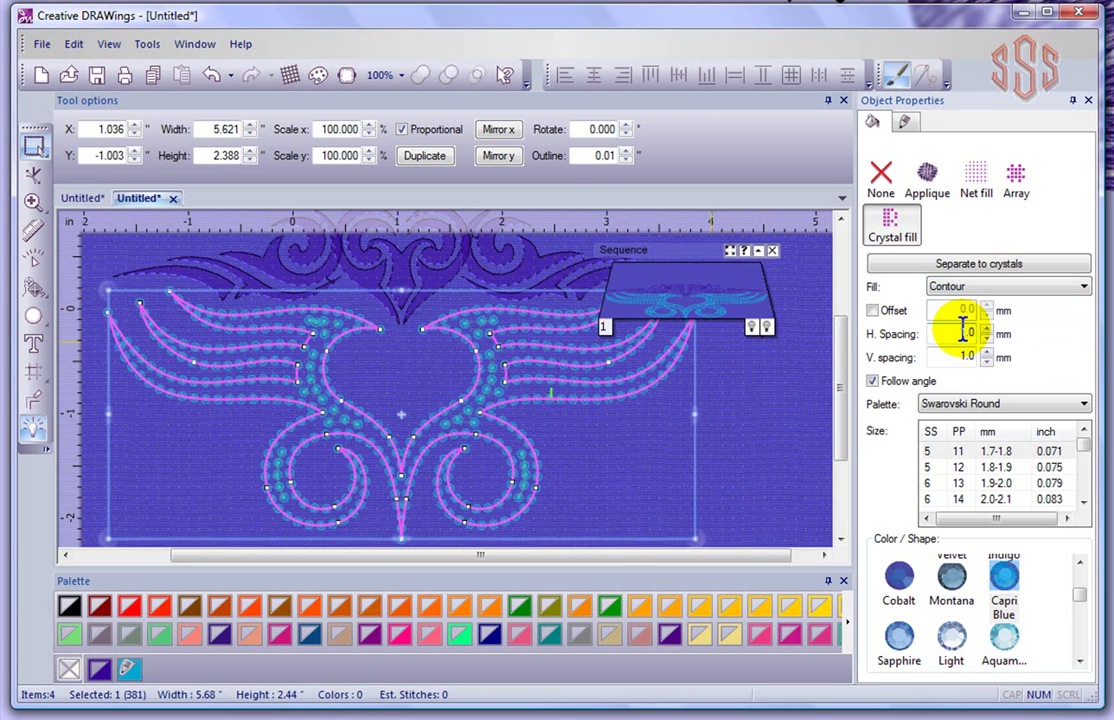
pyautogui.click(752, 447)
# Examine the contour crystal placement and gaps up close where the wing meets the lower curl
pyautogui.scroll(2, 465, 430)
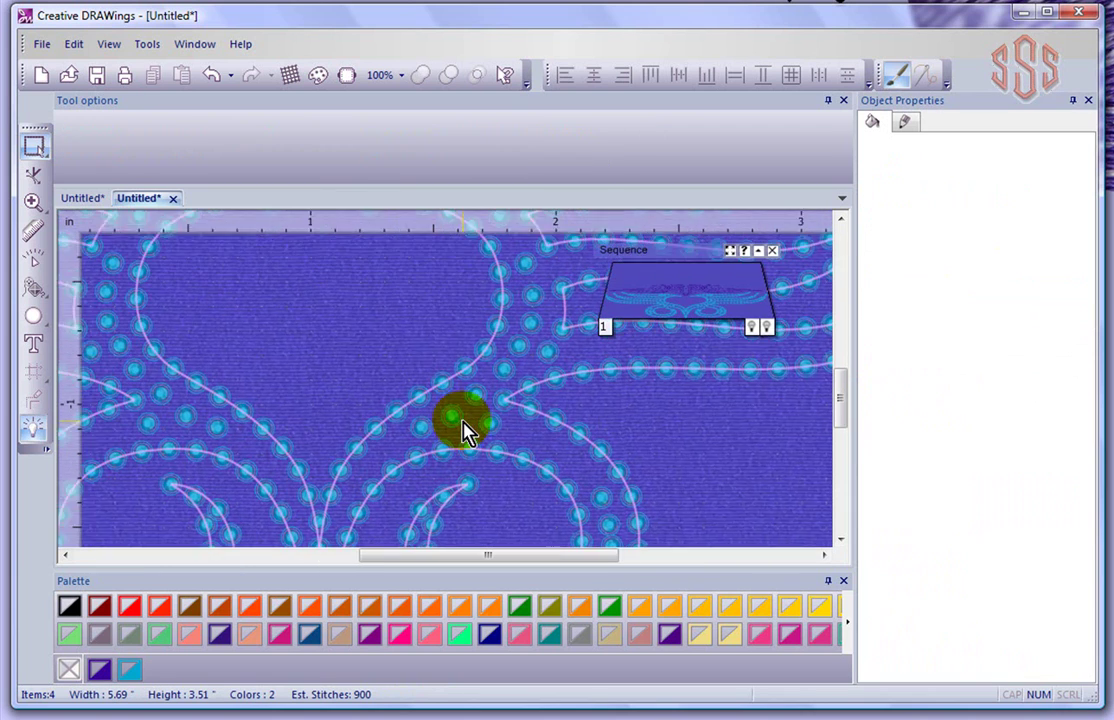
pyautogui.scroll(1, 515, 440)
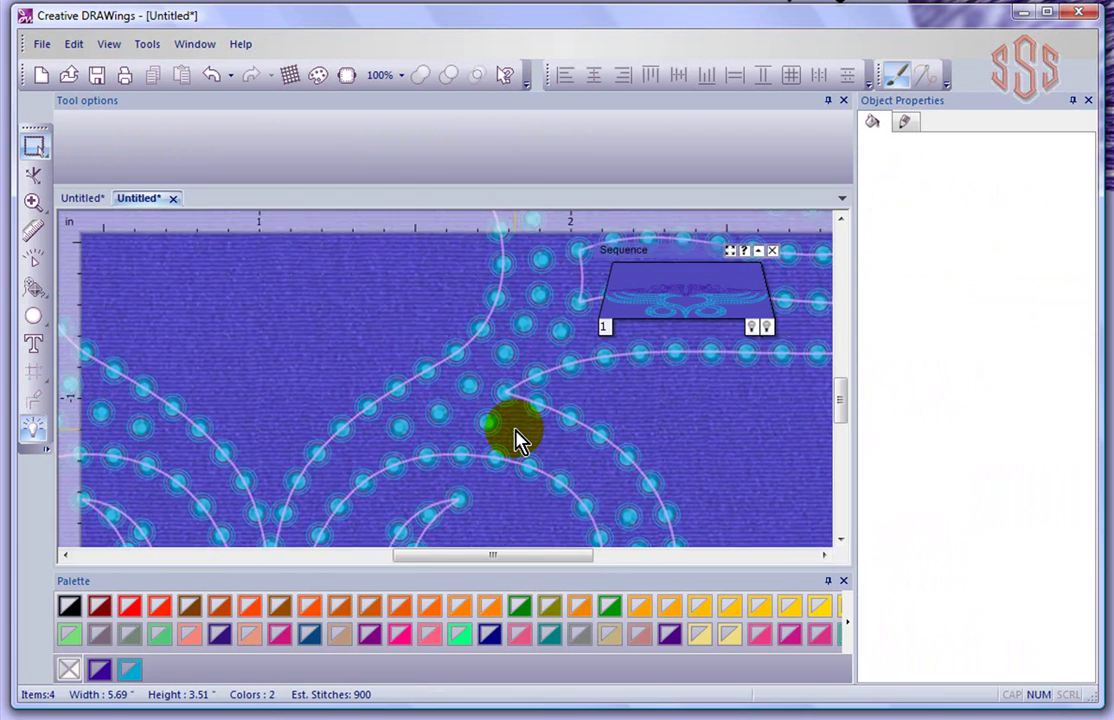
pyautogui.scroll(2, 515, 440)
pyautogui.scroll(1, 515, 440)
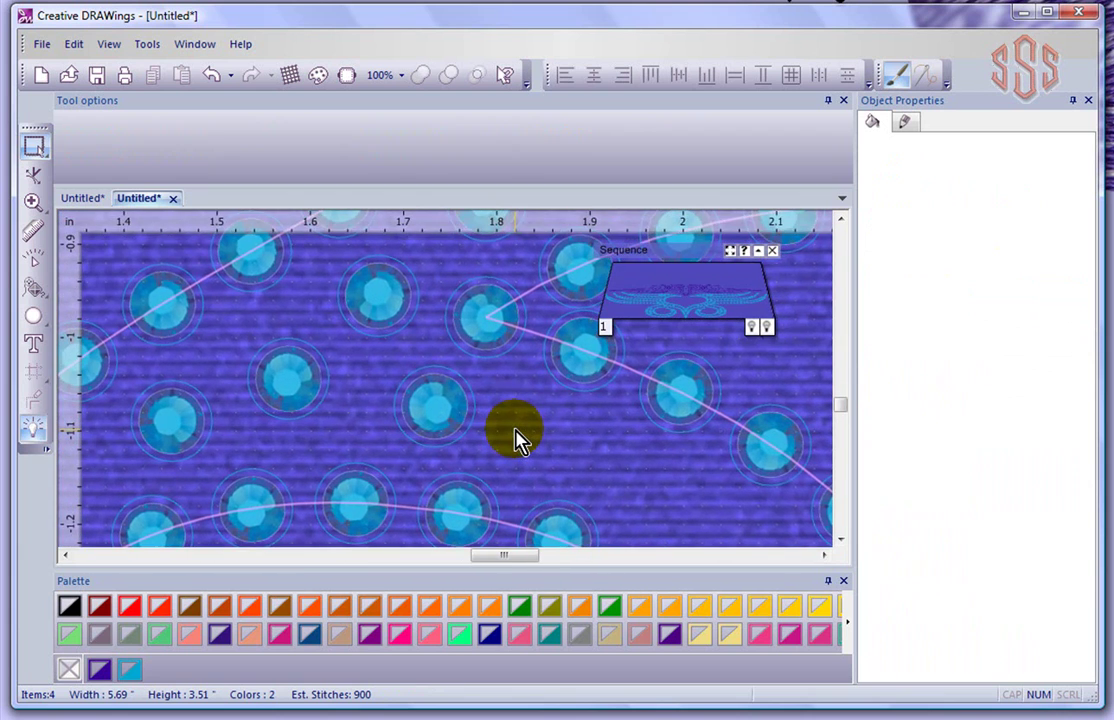
pyautogui.scroll(3, 515, 440)
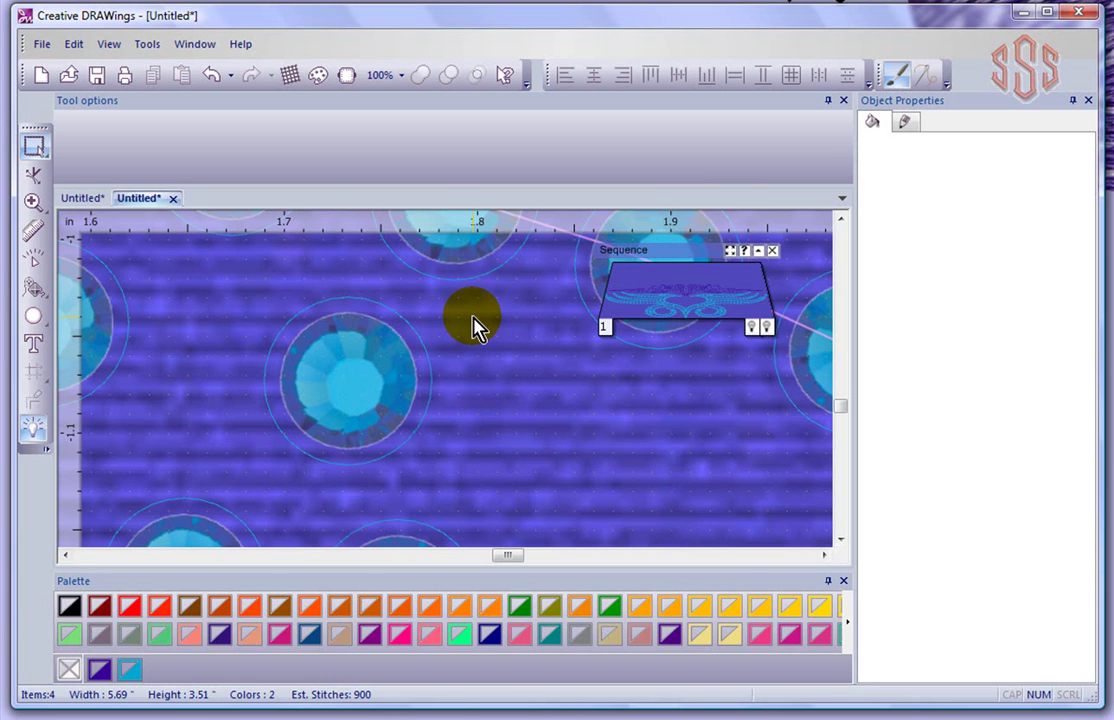
pyautogui.scroll(-5, 475, 330)
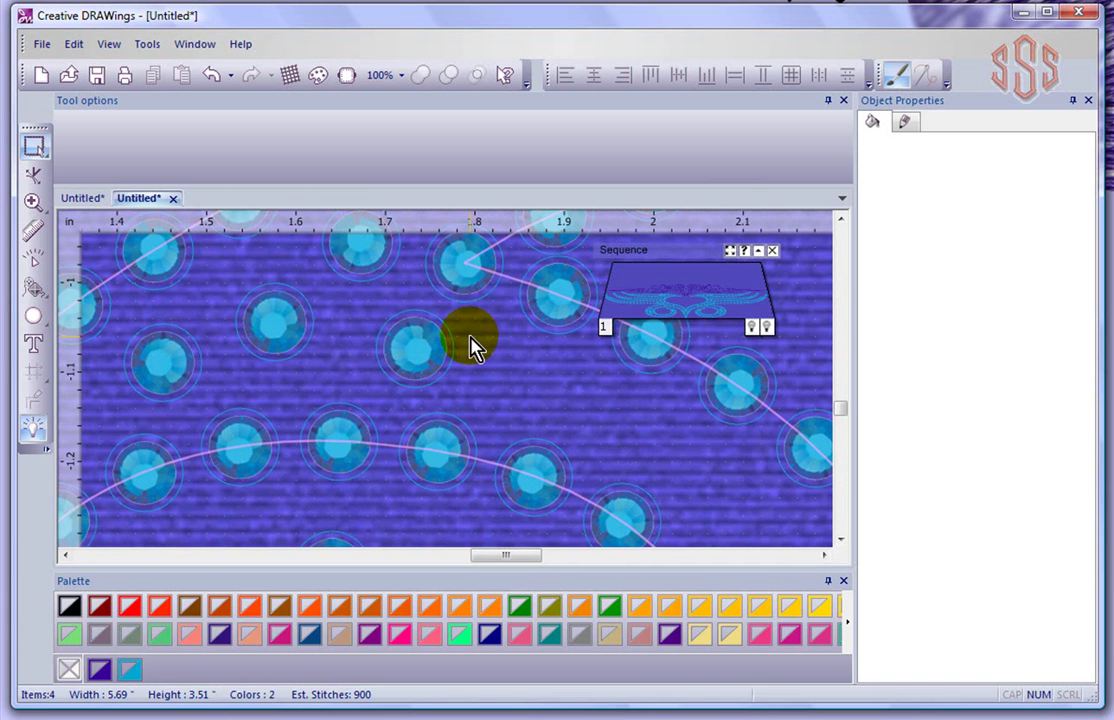
pyautogui.scroll(-2, 475, 345)
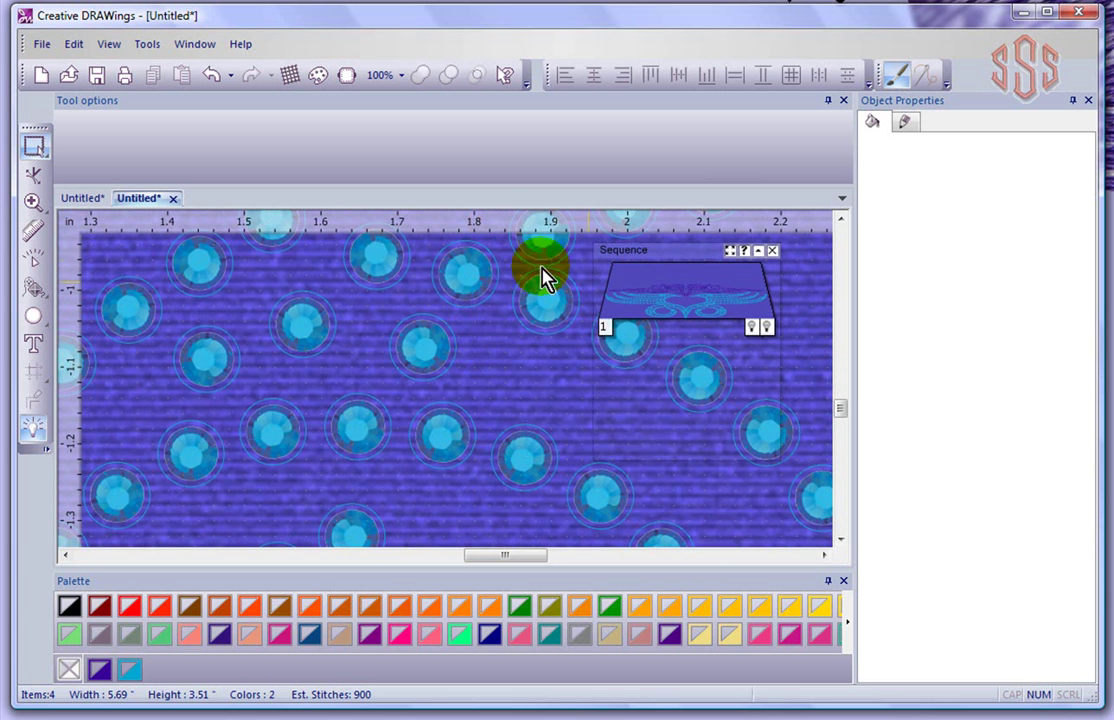
pyautogui.scroll(3, 530, 290)
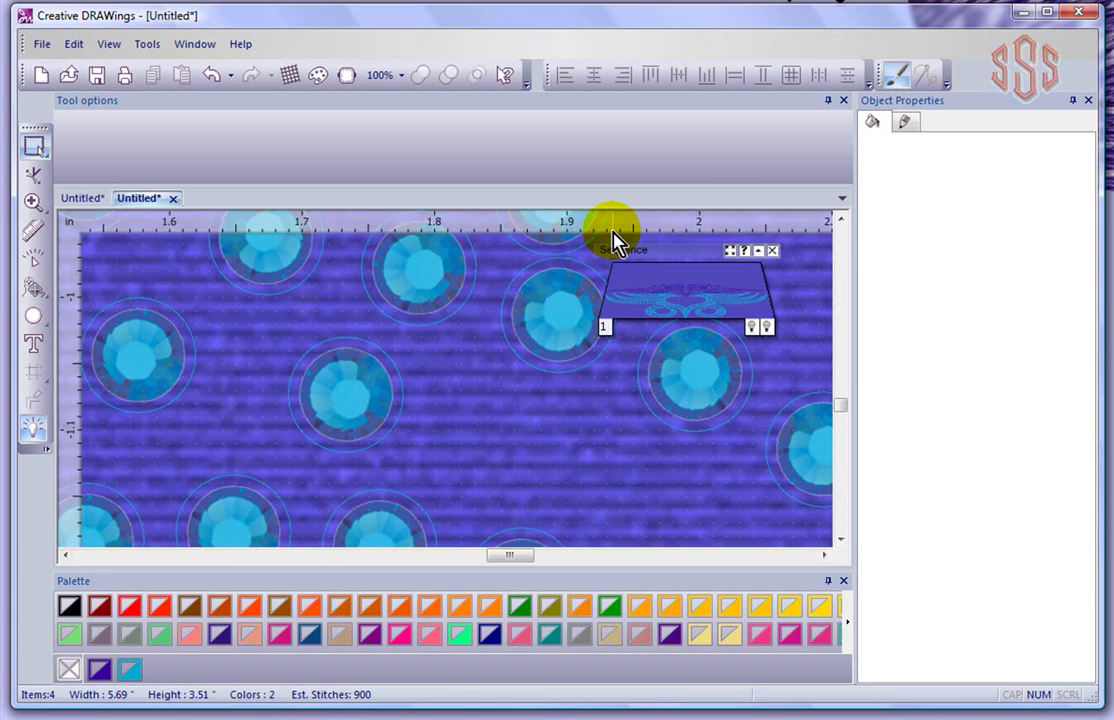
pyautogui.click(841, 220)
pyautogui.click(841, 221)
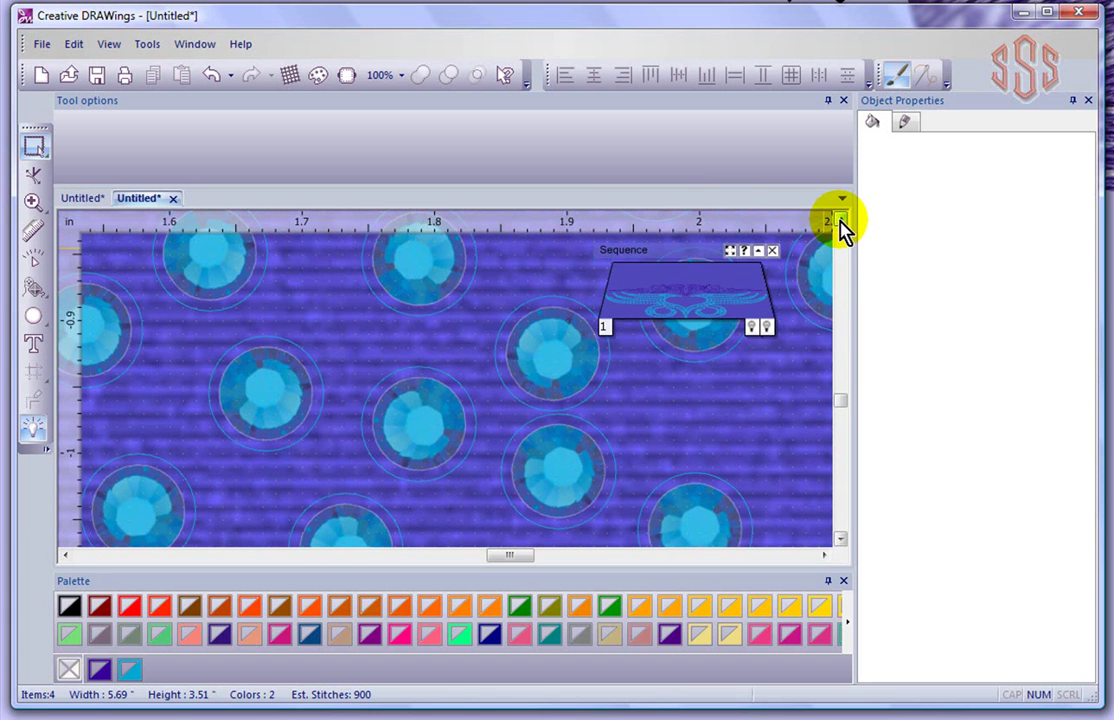
pyautogui.scroll(2, 527, 400)
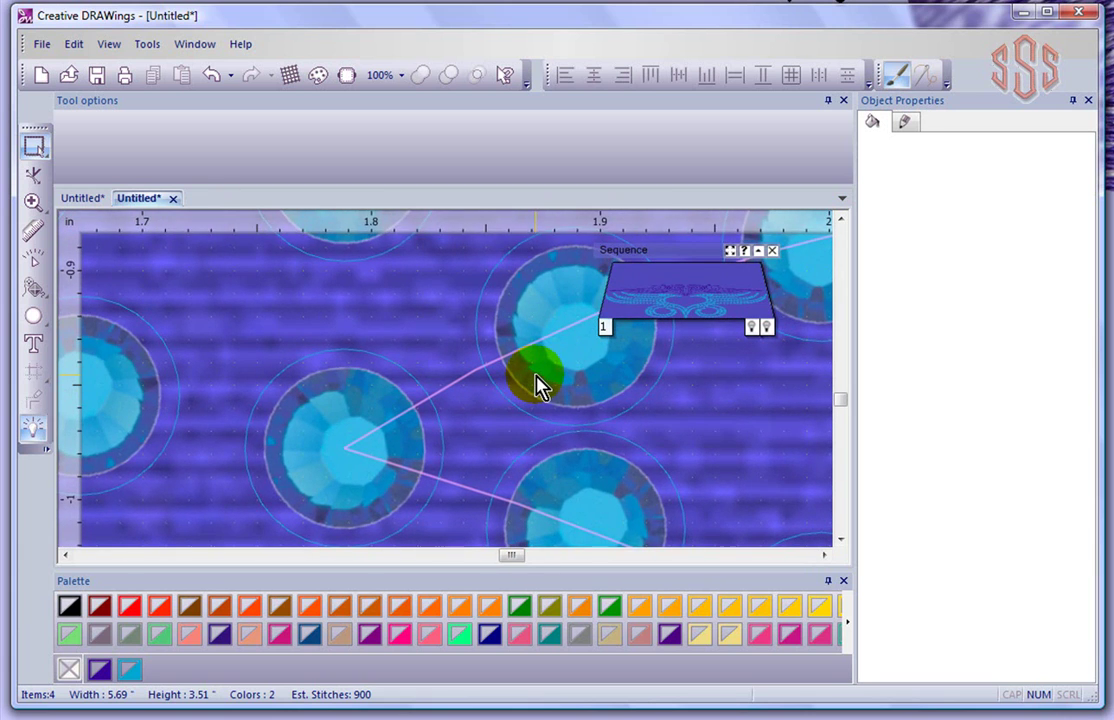
pyautogui.scroll(-5, 537, 385)
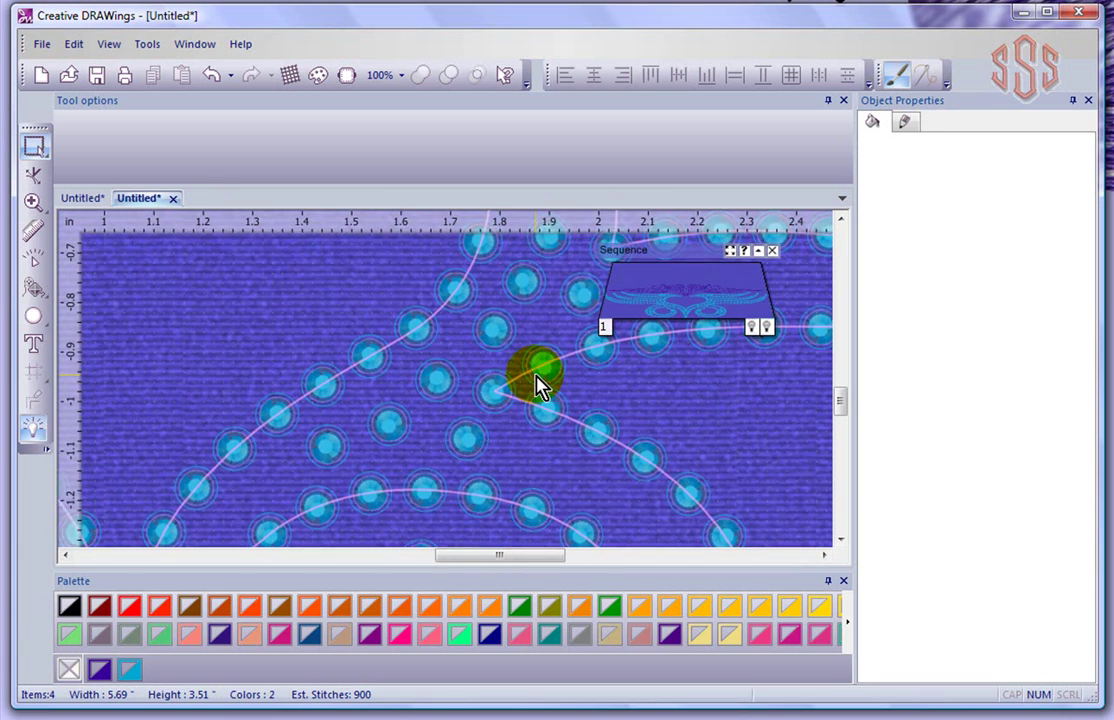
pyautogui.scroll(-6, 527, 385)
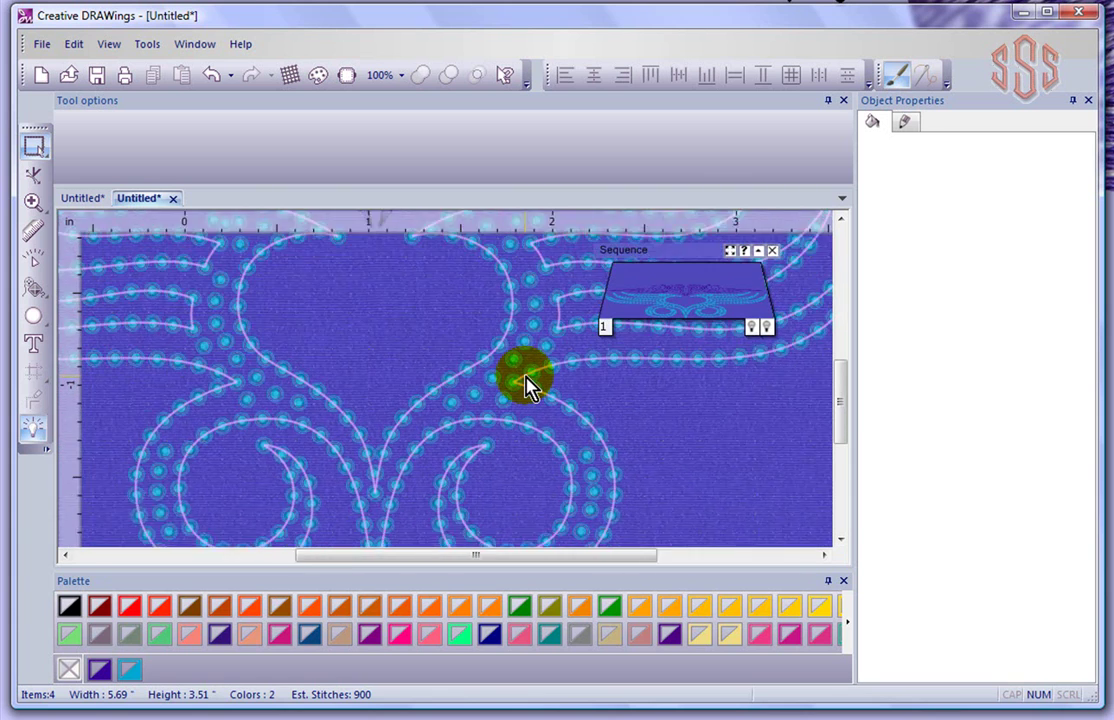
# Turn on the overlapping crystals display for the design
pyautogui.scroll(-2, 527, 385)
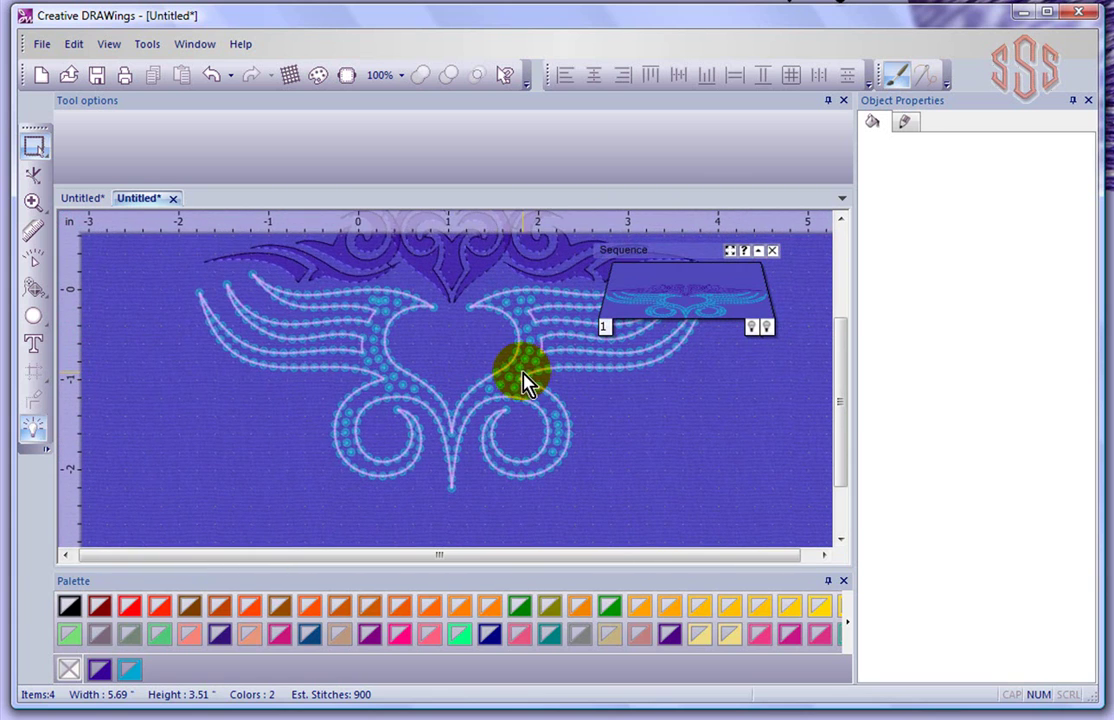
pyautogui.click(110, 44)
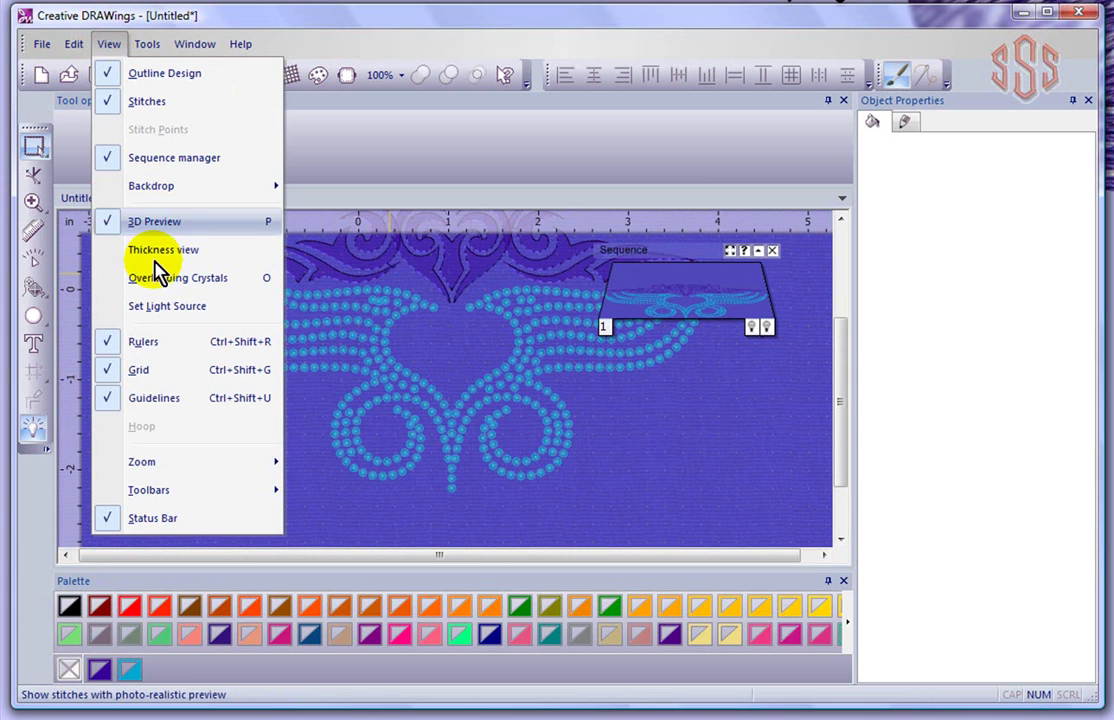
pyautogui.click(214, 286)
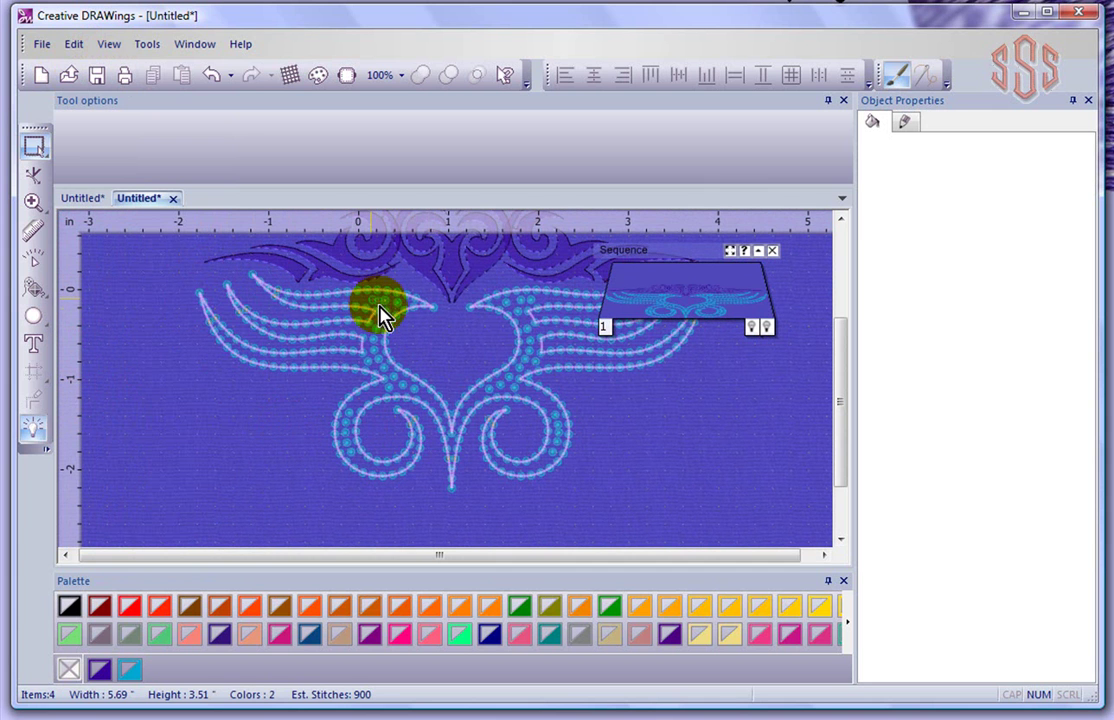
# Examine the overlap markers on the crystals up close at the inner joint of the left wing's upper feather, and across the design
pyautogui.scroll(3, 380, 313)
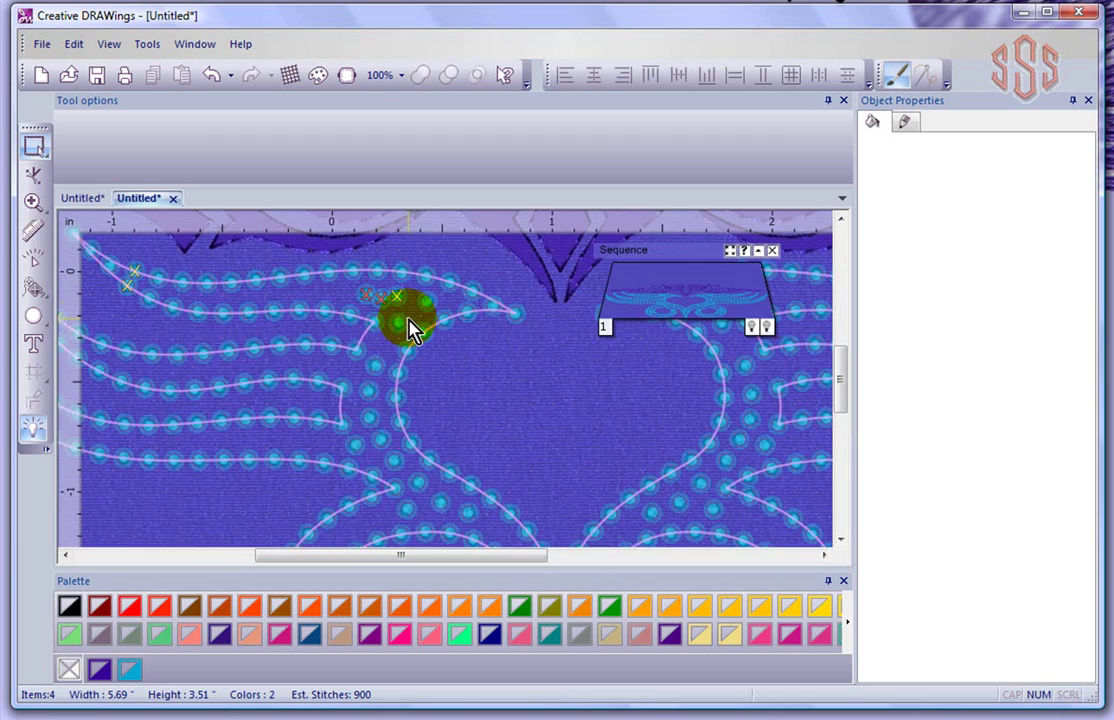
pyautogui.scroll(3, 410, 330)
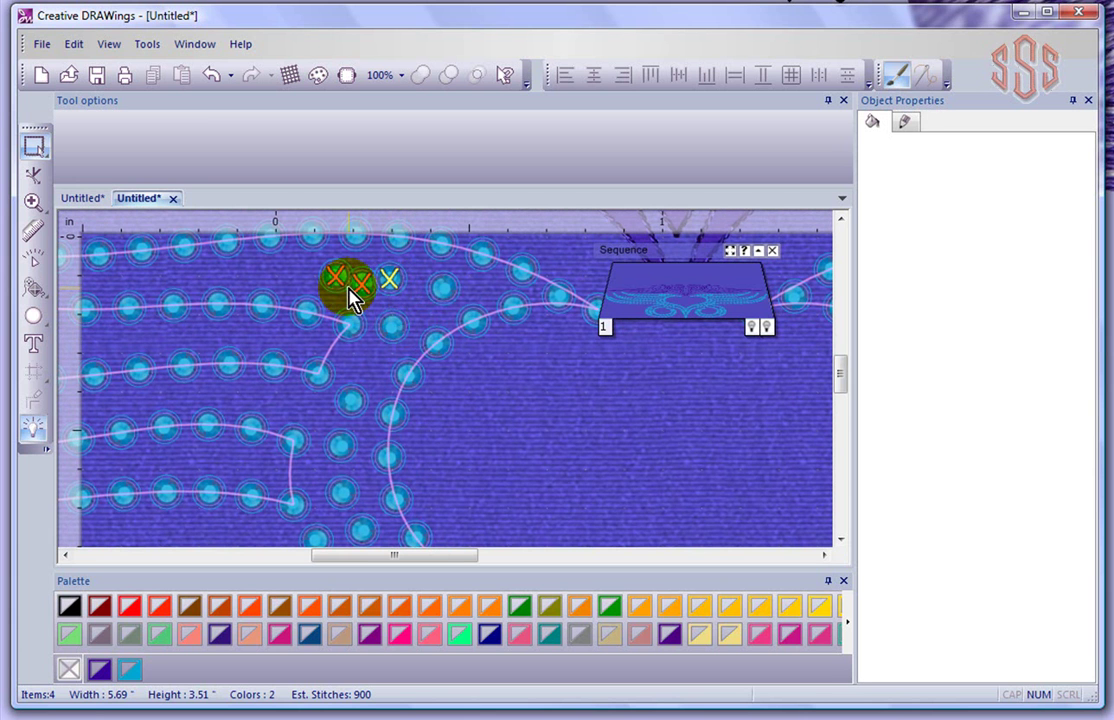
pyautogui.scroll(6, 350, 295)
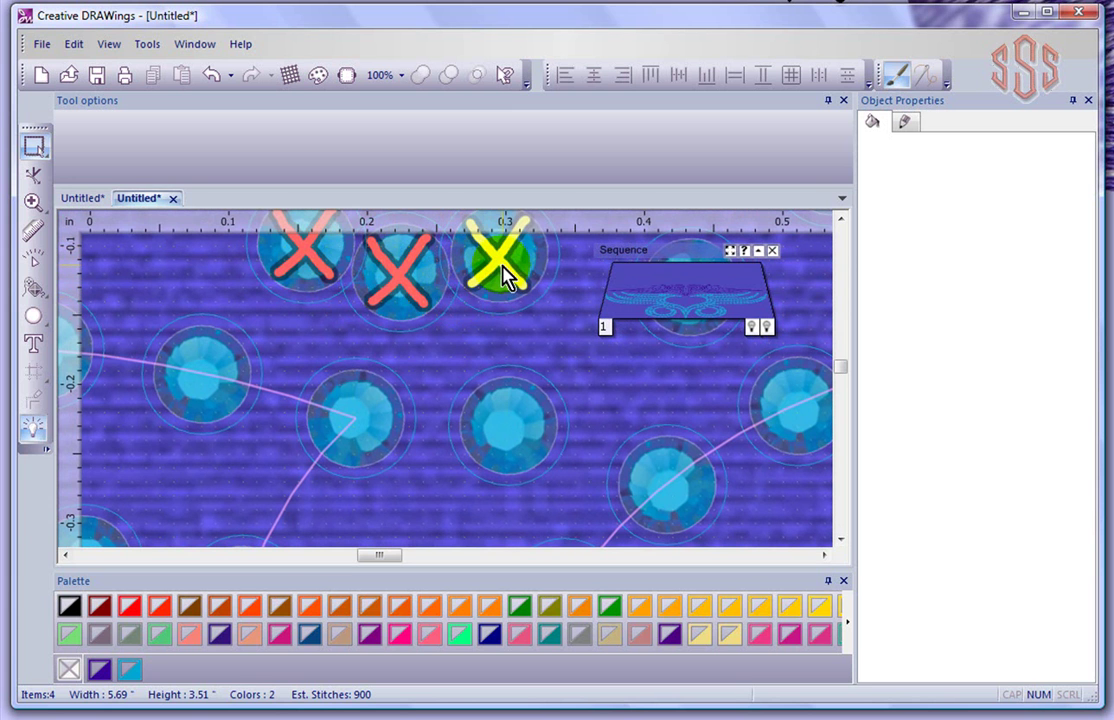
pyautogui.scroll(-8, 505, 318)
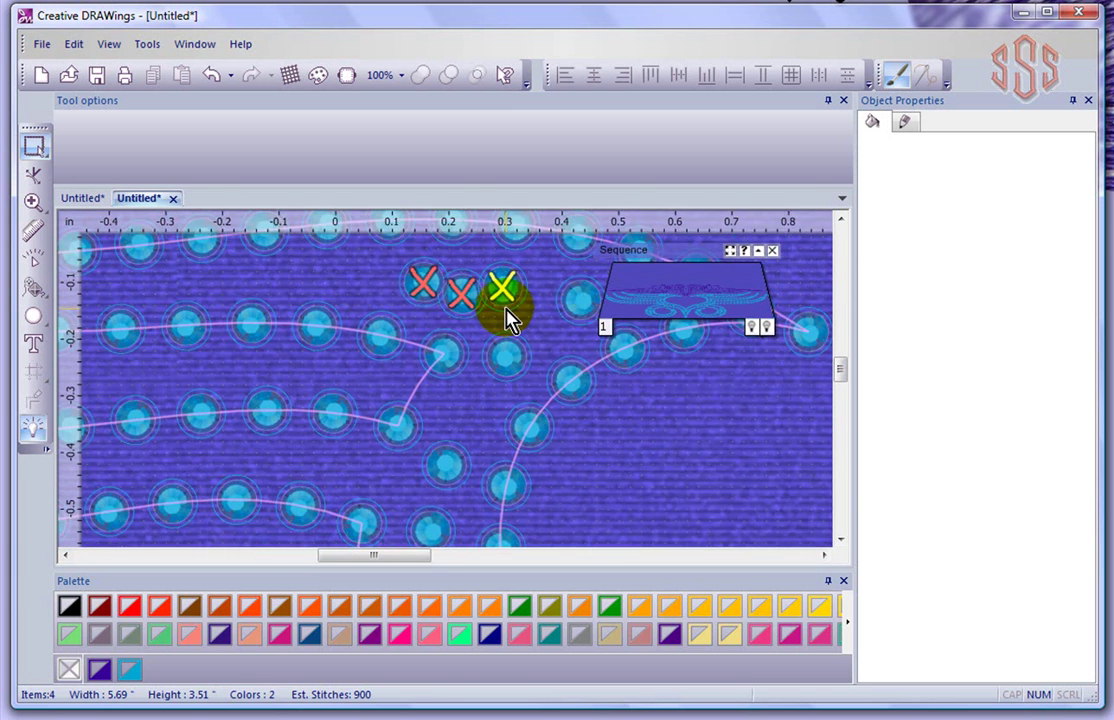
pyautogui.scroll(-4, 505, 318)
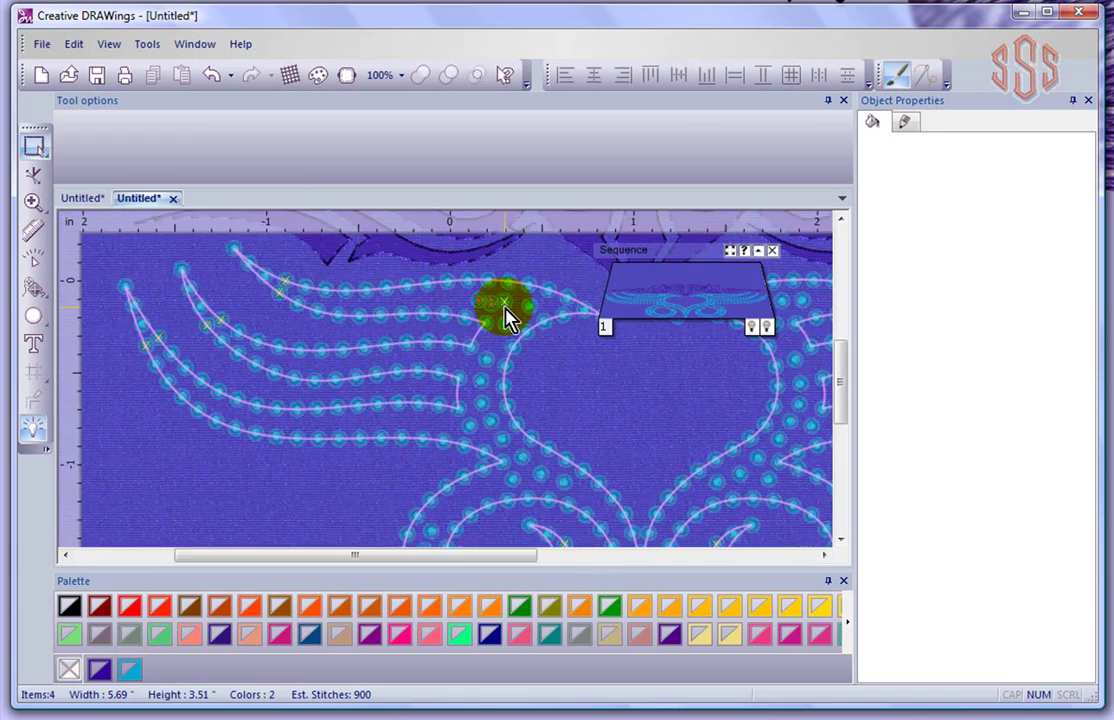
pyautogui.scroll(-3, 505, 318)
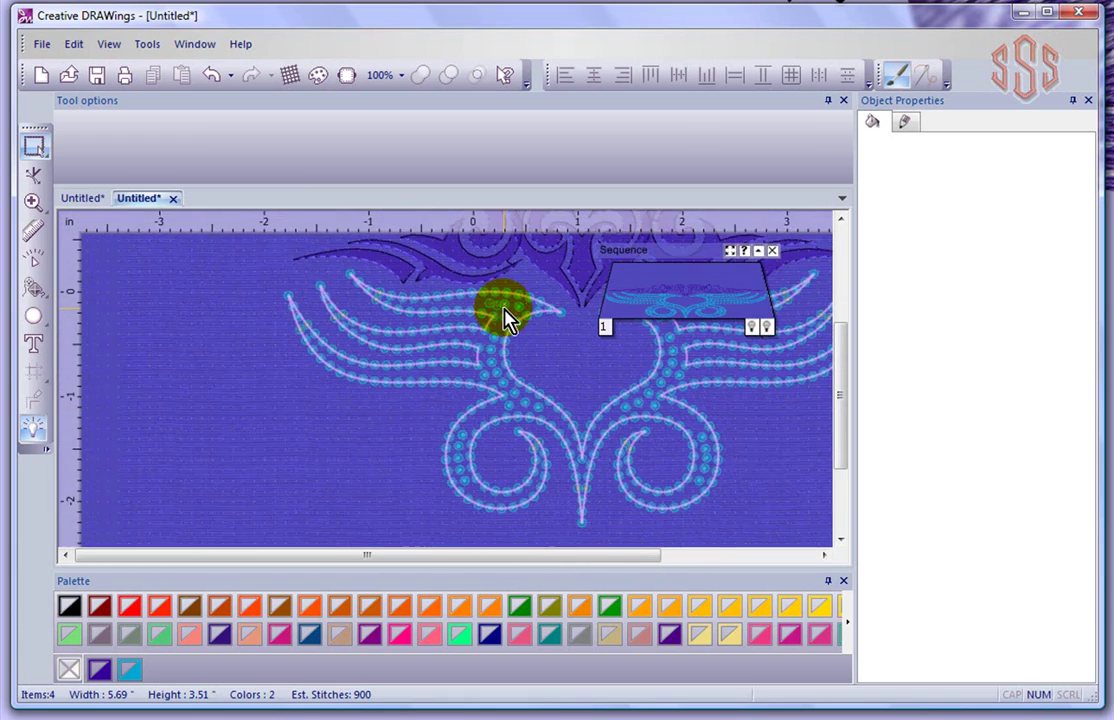
pyautogui.scroll(-2, 505, 318)
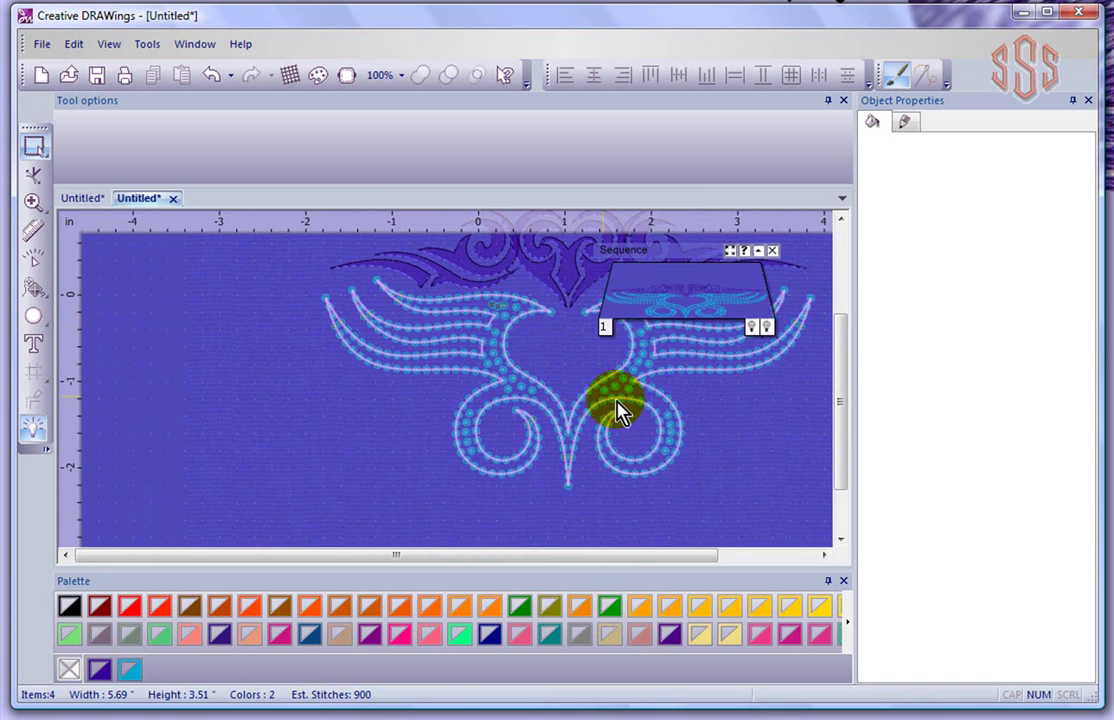
pyautogui.click(827, 556)
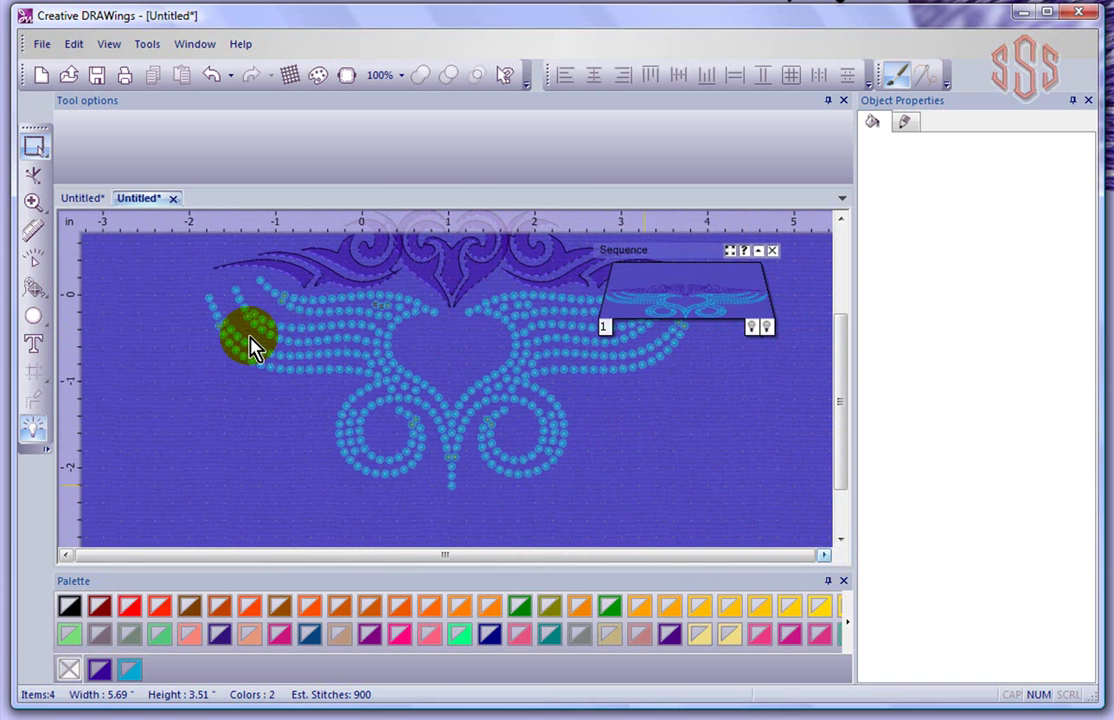
# Select the winged shape and try the Single line pattern for its crystal fill
pyautogui.click(304, 334)
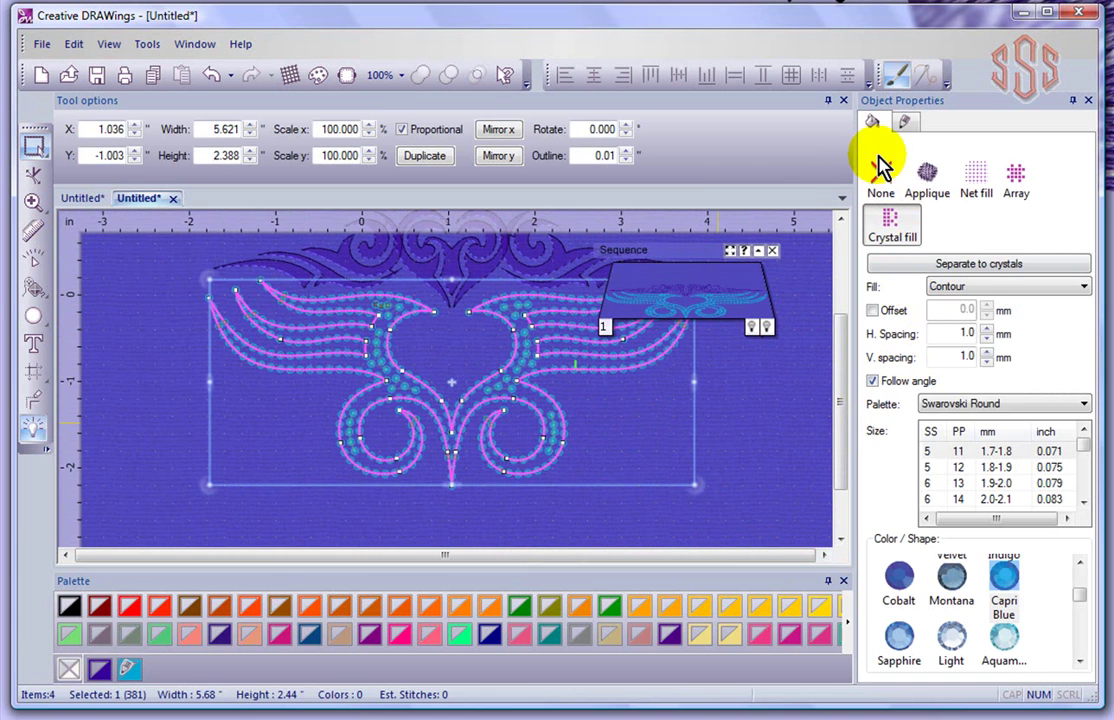
pyautogui.click(960, 287)
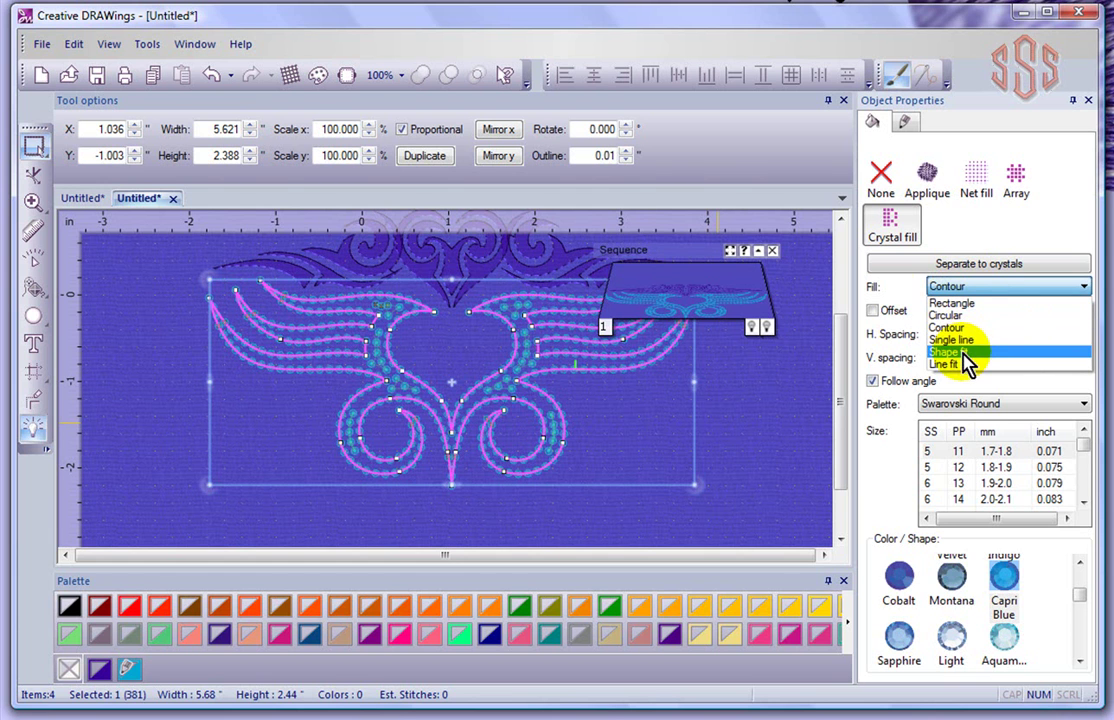
pyautogui.click(960, 340)
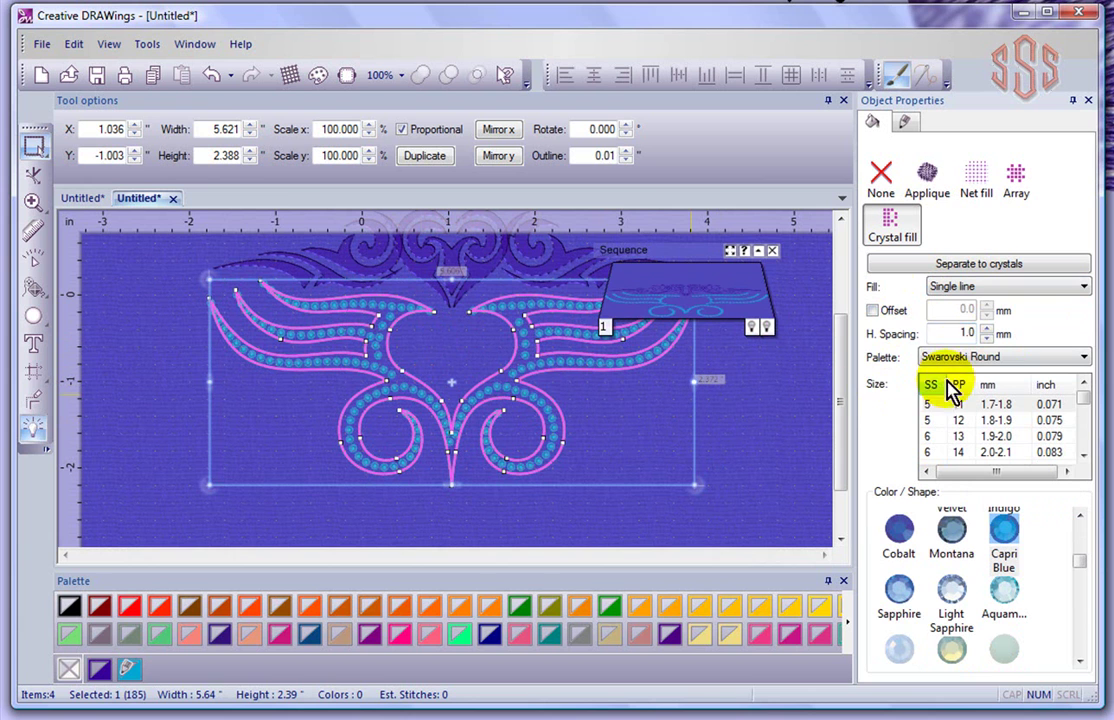
# Try the Rectangle and Circular crystal fill patterns on the winged shape
pyautogui.click(977, 290)
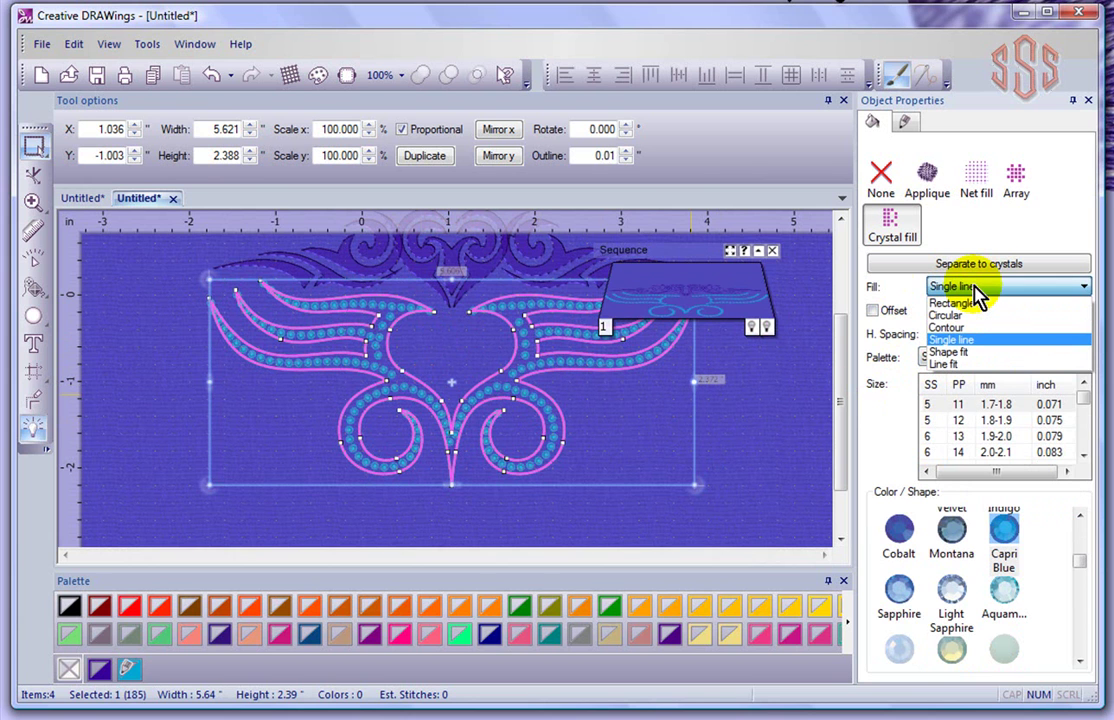
pyautogui.click(962, 303)
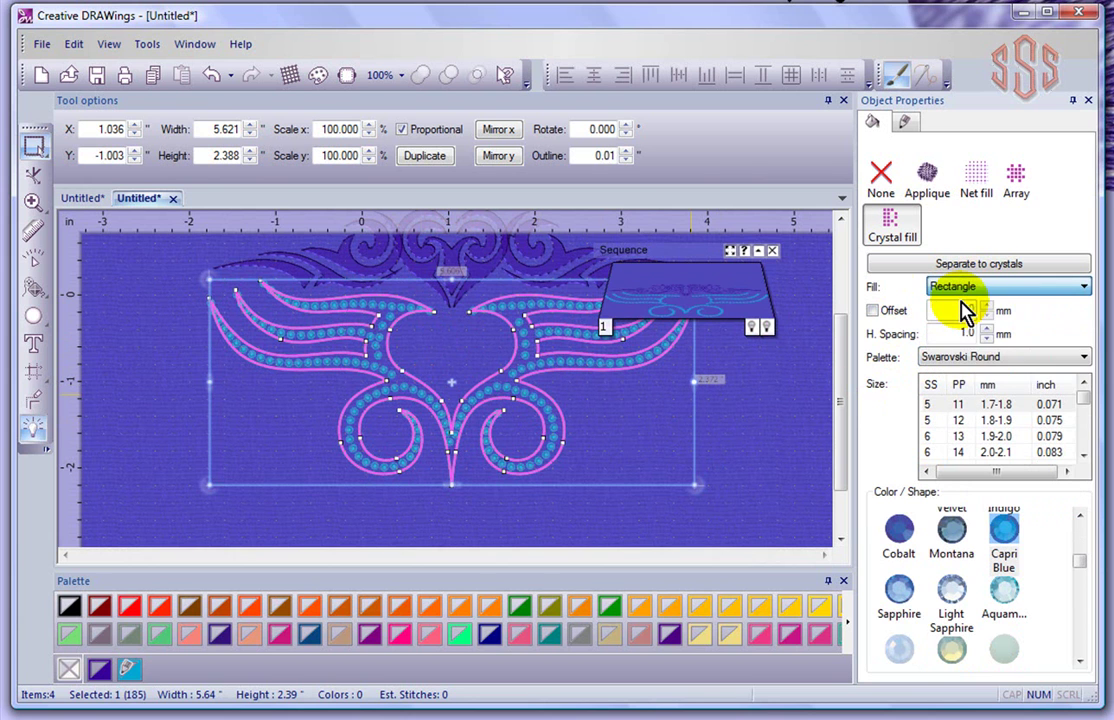
pyautogui.click(959, 285)
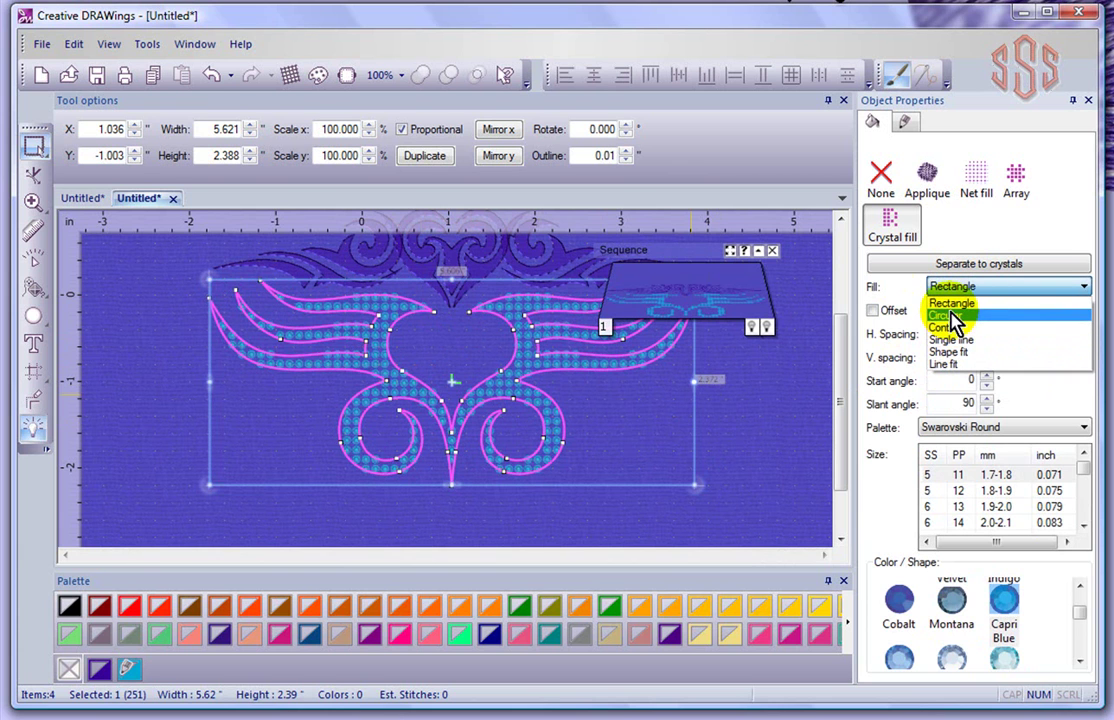
pyautogui.click(950, 315)
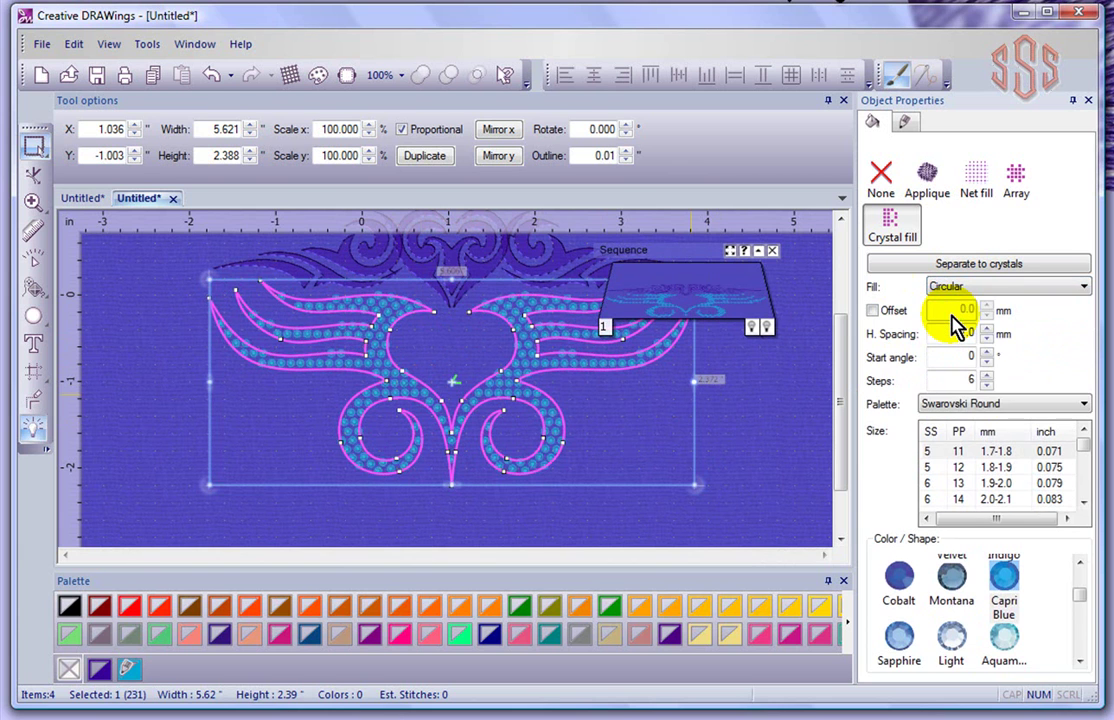
# Set the winged shape's crystal fill pattern back to Contour
pyautogui.click(960, 289)
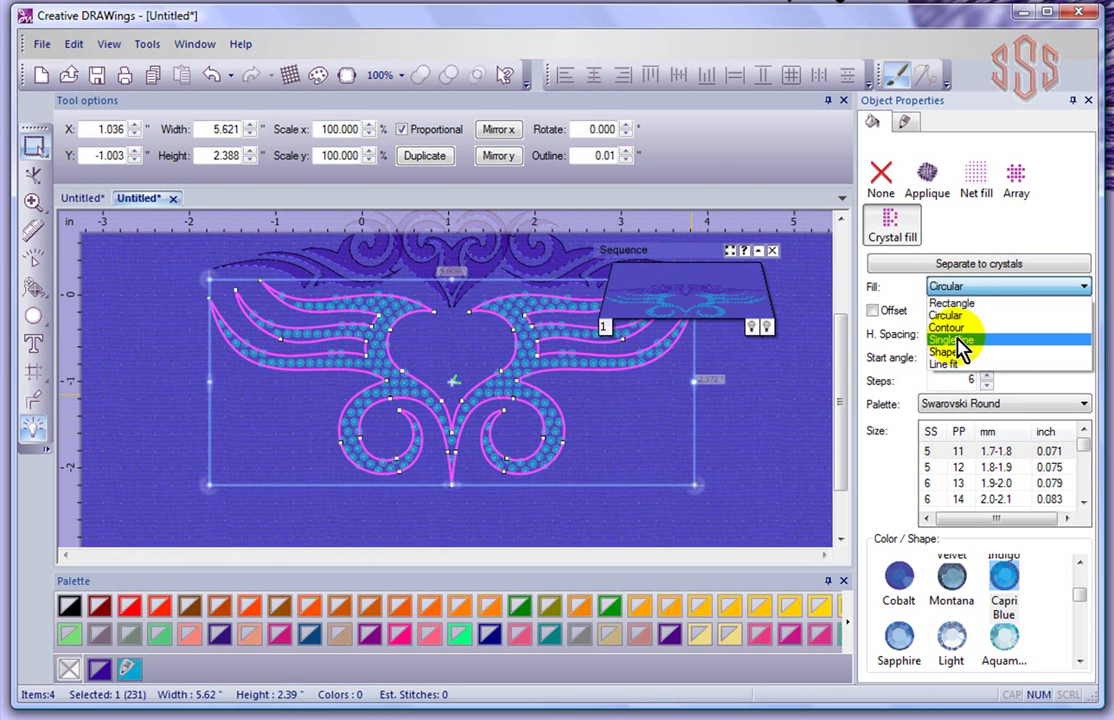
pyautogui.click(950, 330)
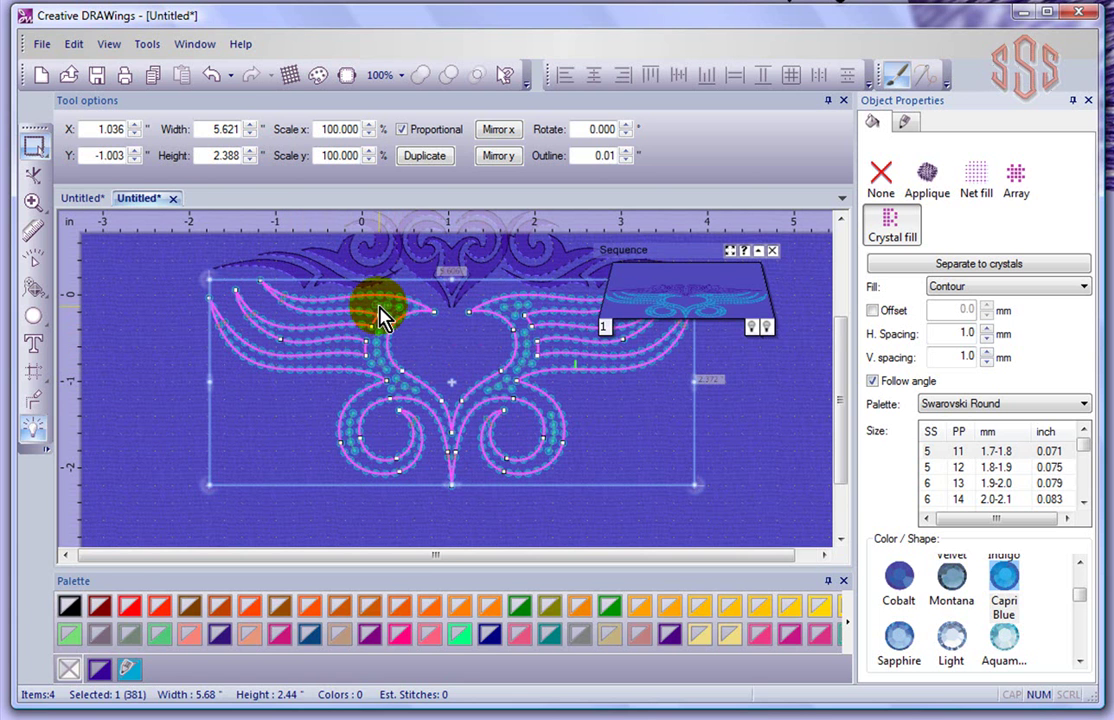
pyautogui.scroll(3, 380, 316)
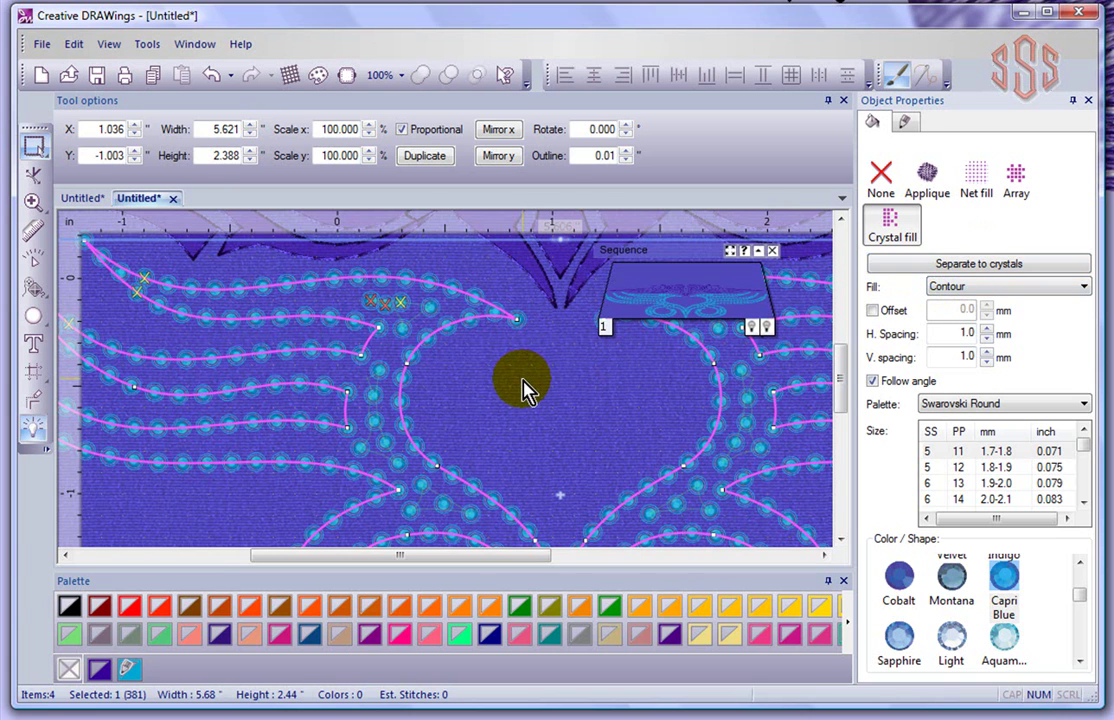
pyautogui.scroll(-3, 525, 390)
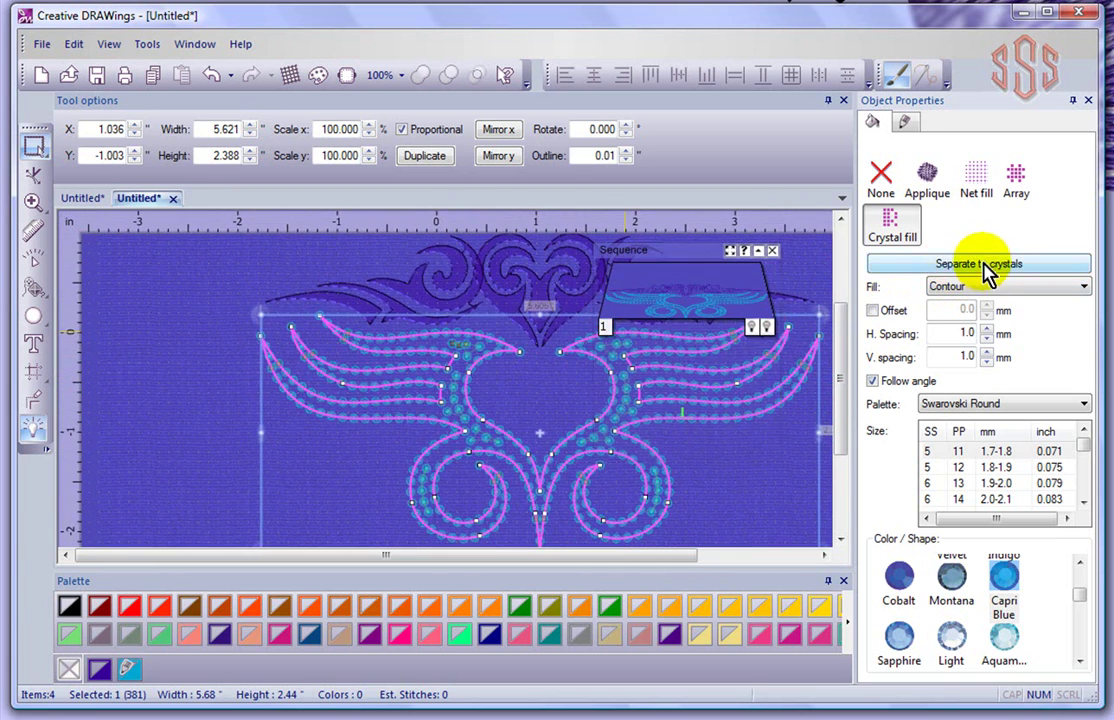
# Separate the winged shape's contour fill into individual crystals and deselect them
pyautogui.click(985, 266)
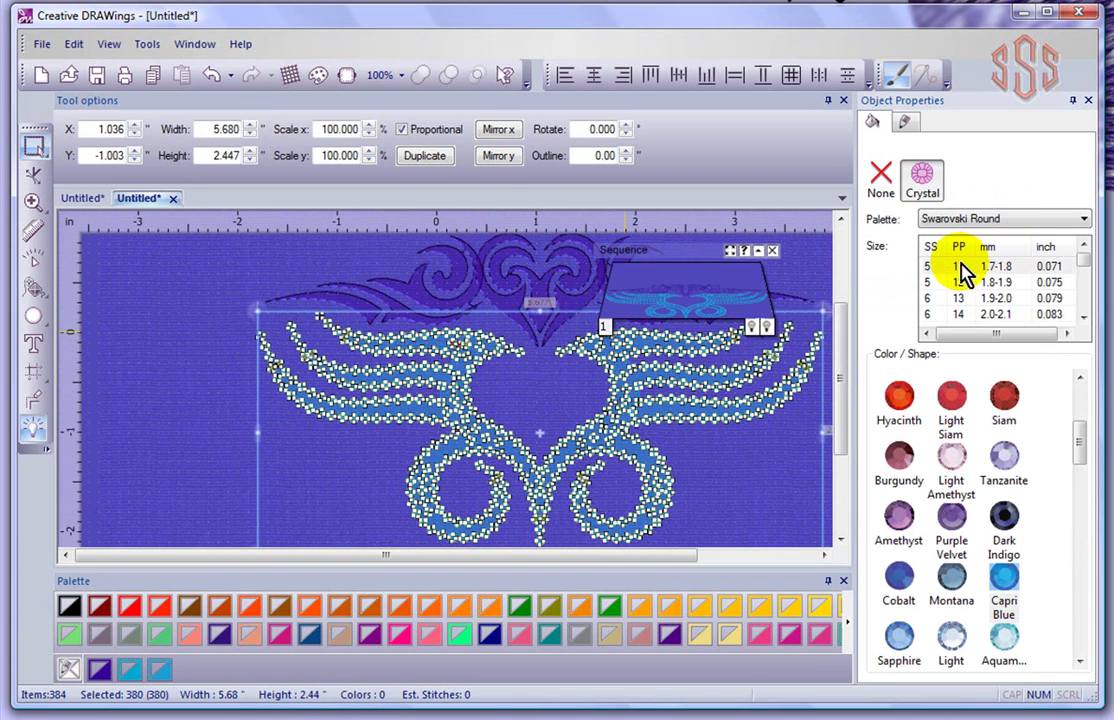
pyautogui.click(197, 350)
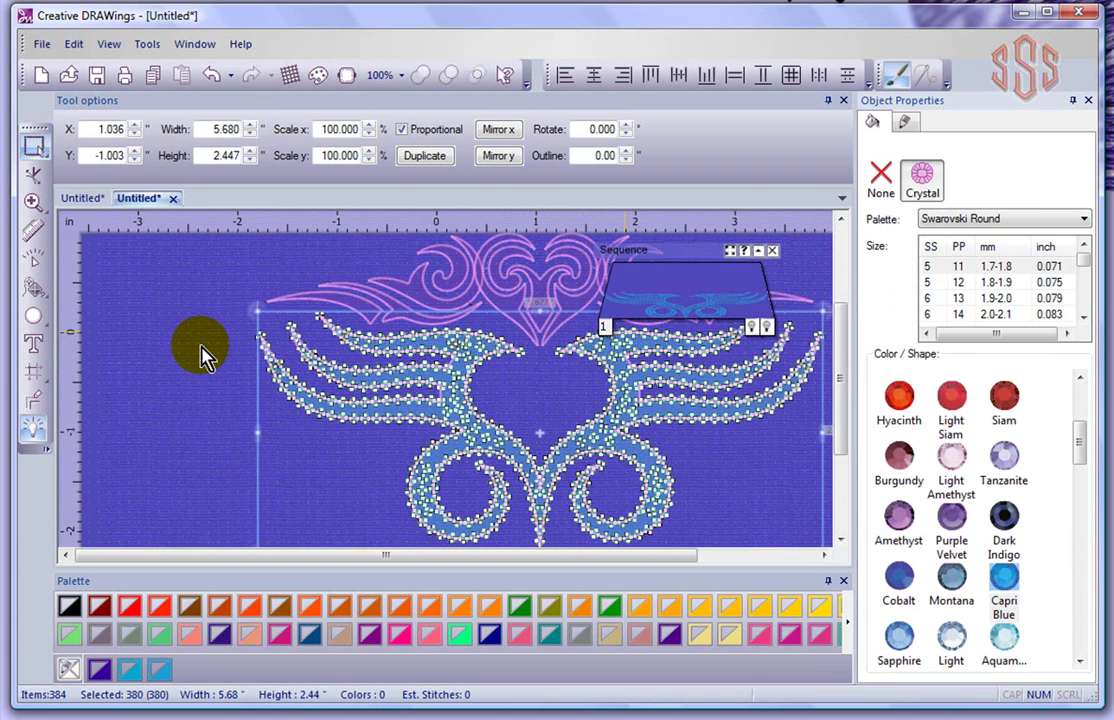
pyautogui.click(154, 373)
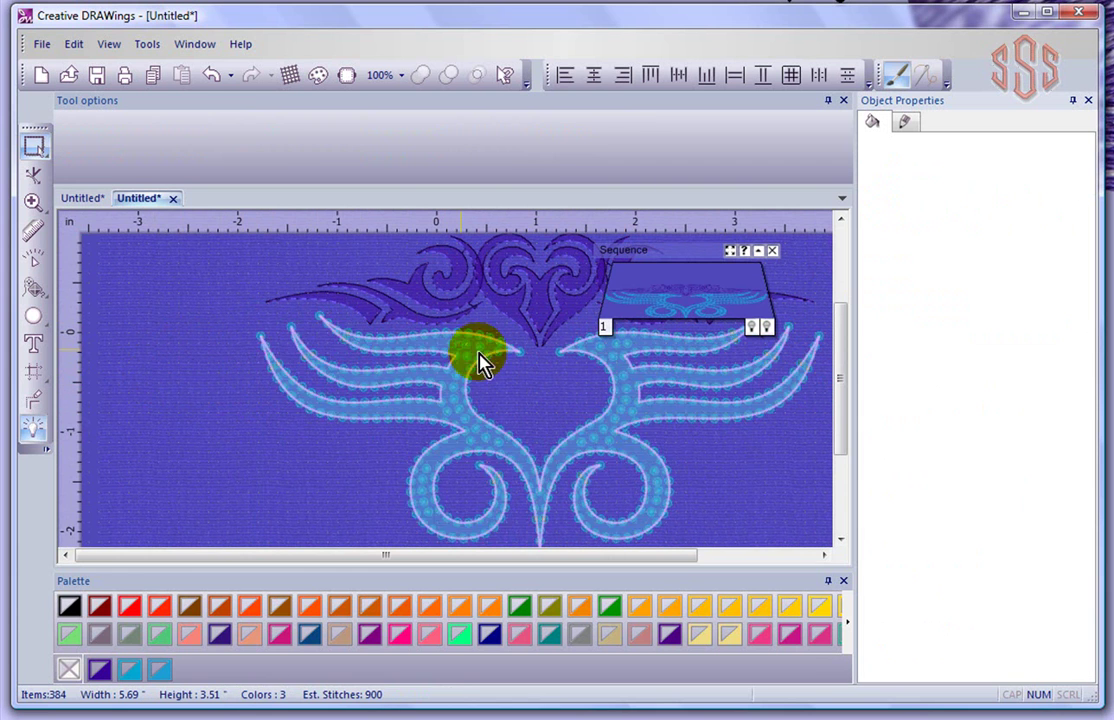
# Move the two red-marked crystals in the upper left feather apart, to about X 0.110, Y -0.090 and X 0.198, Y -0.115 inches
pyautogui.click(378, 416)
pyautogui.scroll(3, 201, 353)
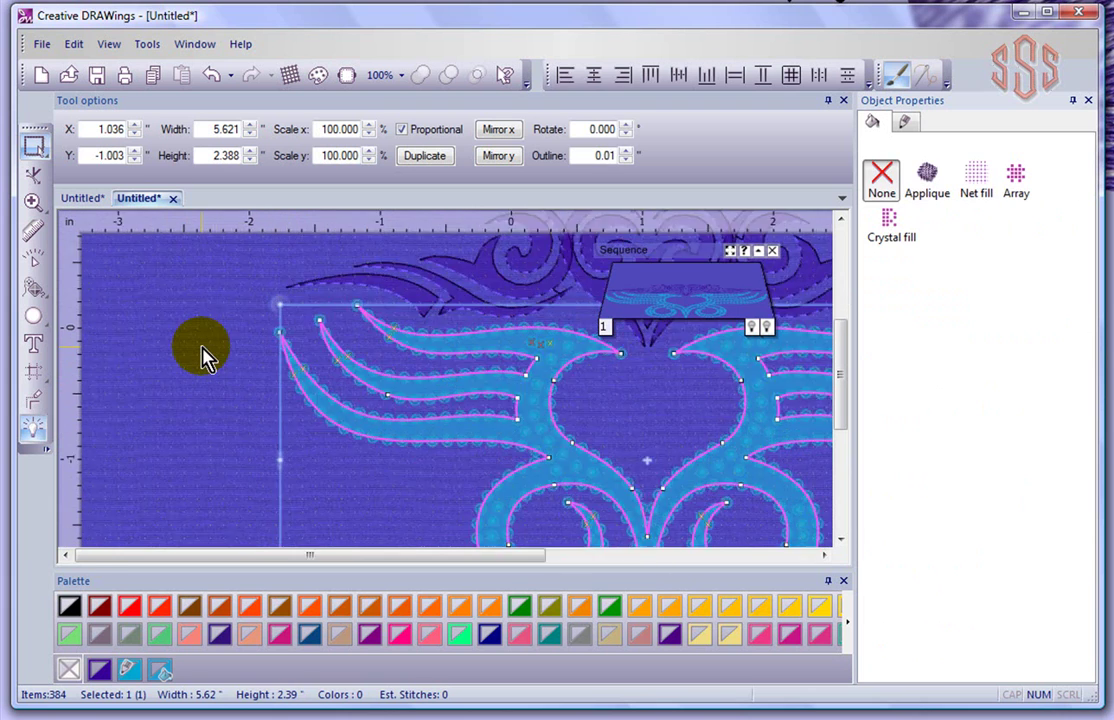
pyautogui.click(823, 555)
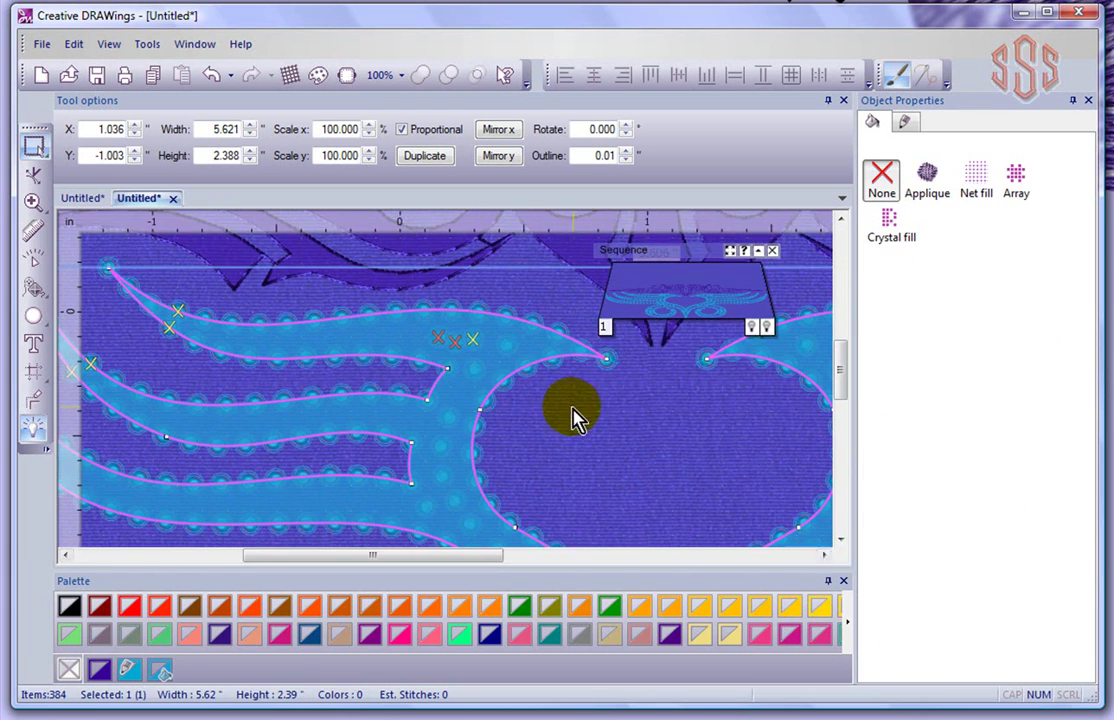
pyautogui.scroll(2, 575, 418)
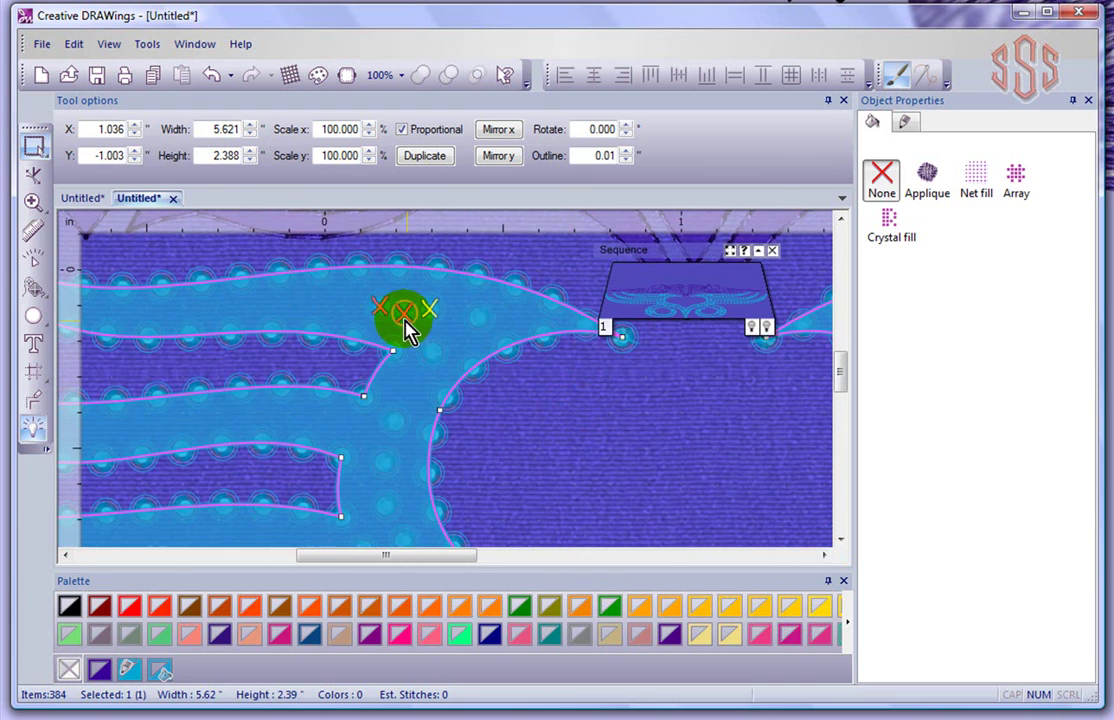
pyautogui.scroll(2, 373, 281)
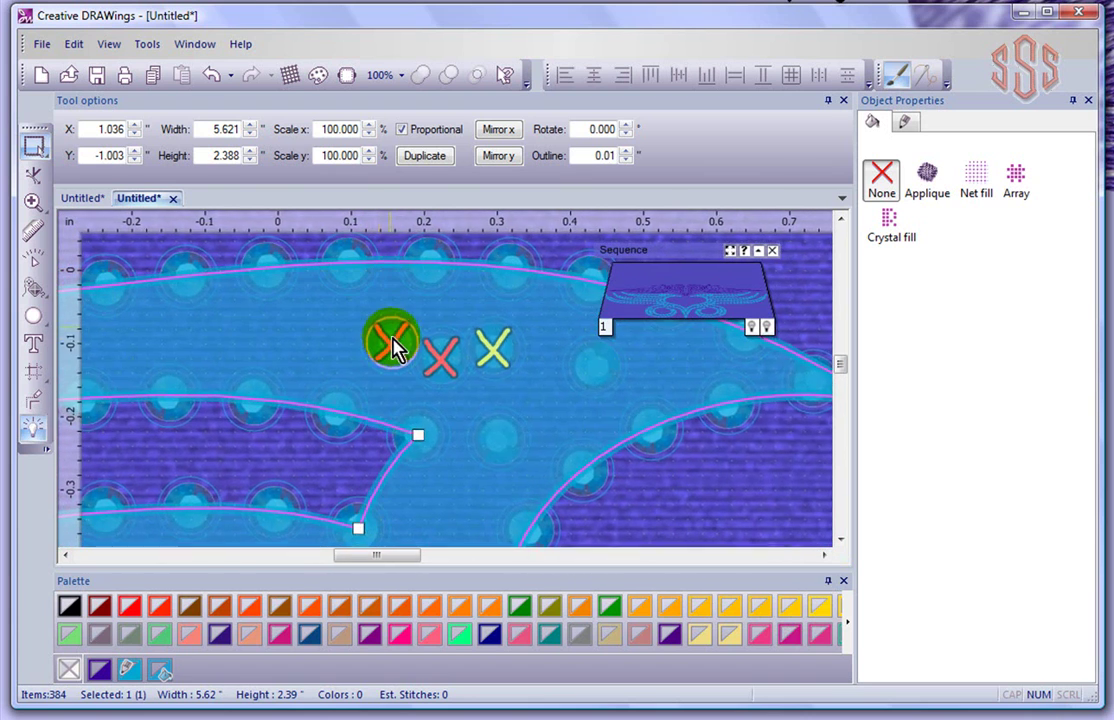
pyautogui.click(392, 346)
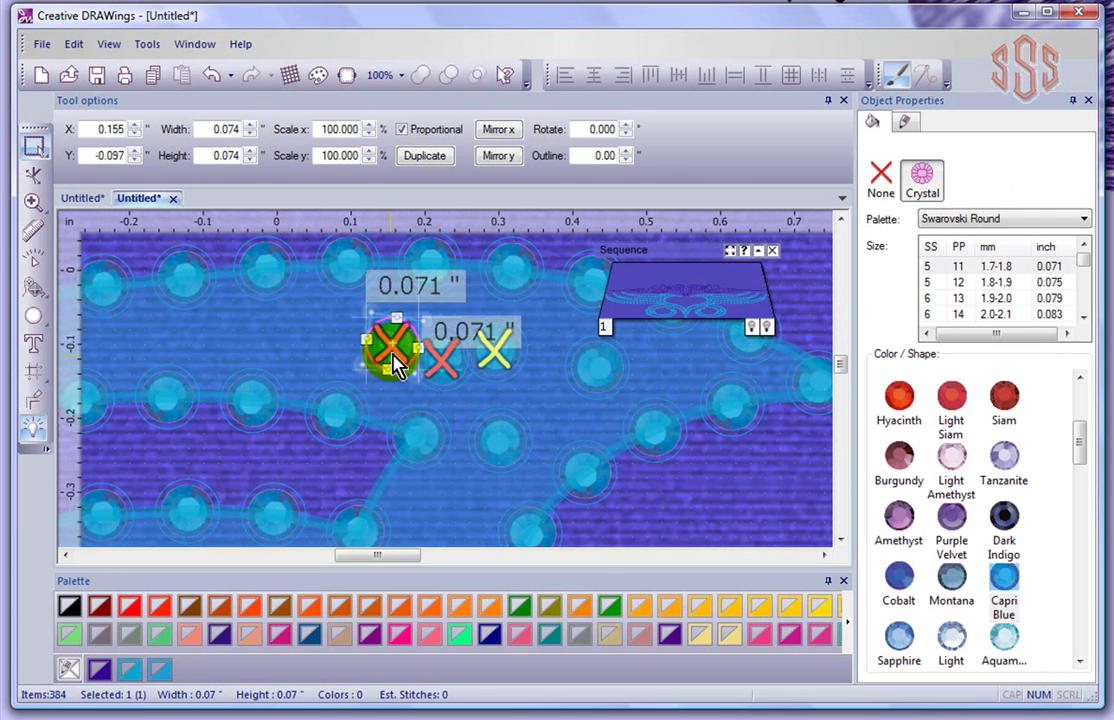
pyautogui.moveTo(407, 350); pyautogui.dragTo(358, 339)
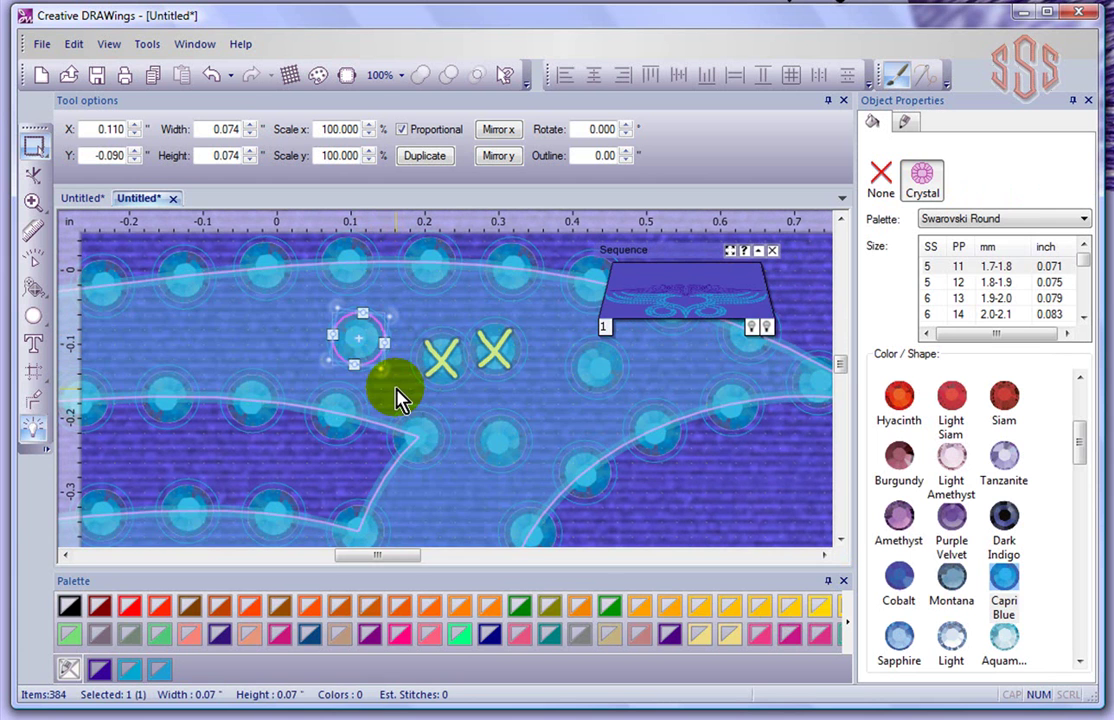
pyautogui.click(445, 368)
pyautogui.moveTo(450, 378); pyautogui.dragTo(424, 362)
# Move the two overlap-marked crystals near the upper left feather's tip apart, the upper one to about X -0.894, Y 0.018 inches
pyautogui.scroll(-2, 492, 390)
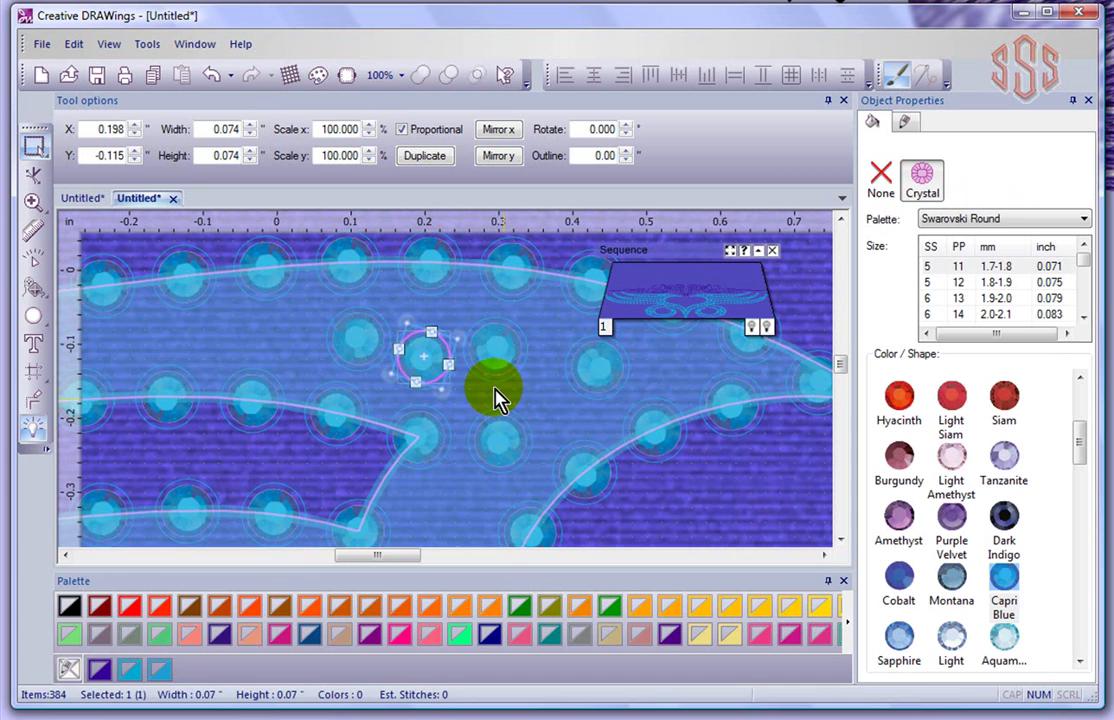
pyautogui.scroll(-3, 497, 398)
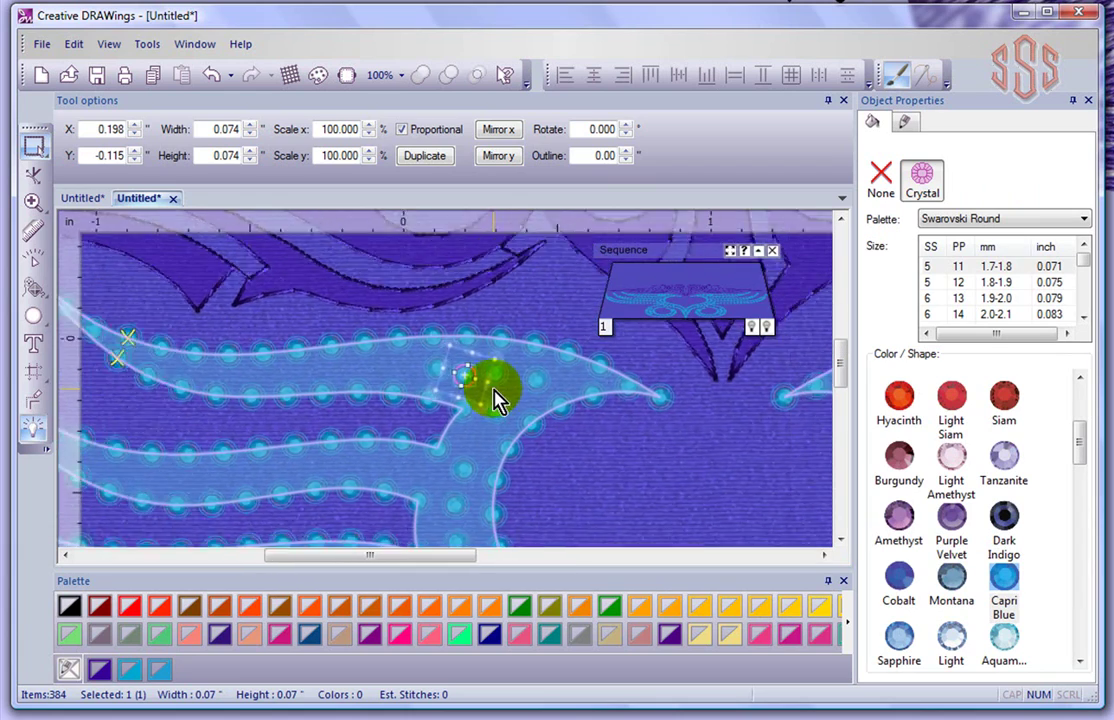
pyautogui.scroll(3, 175, 355)
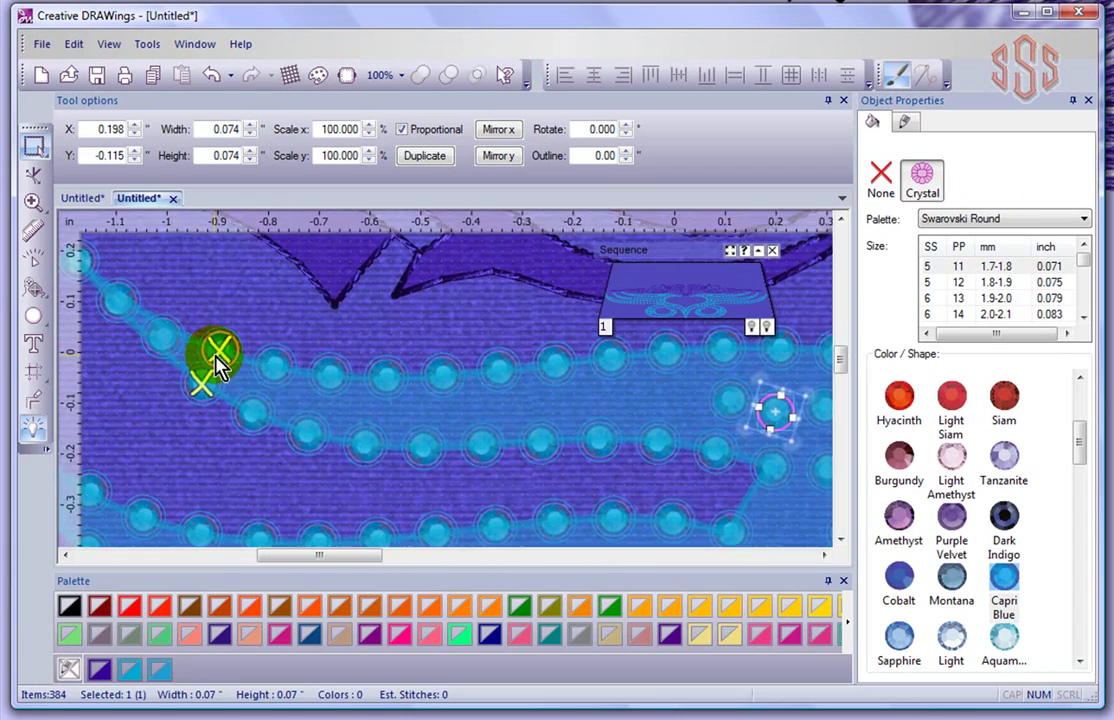
pyautogui.click(220, 352)
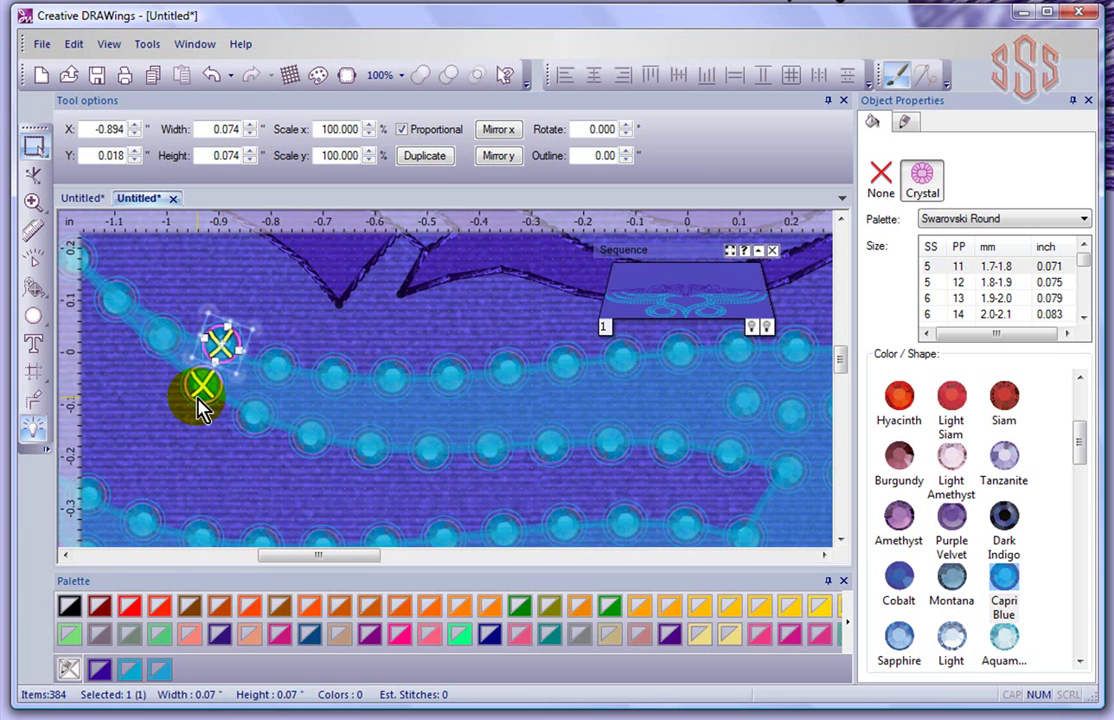
pyautogui.click(204, 386)
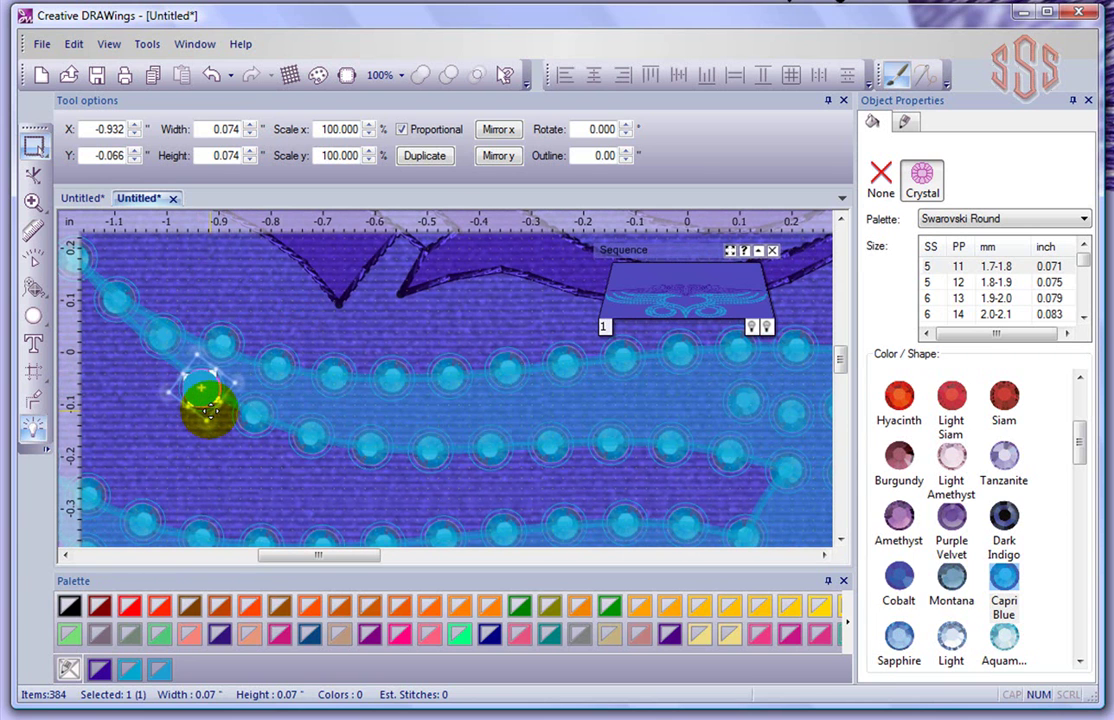
pyautogui.click(213, 357)
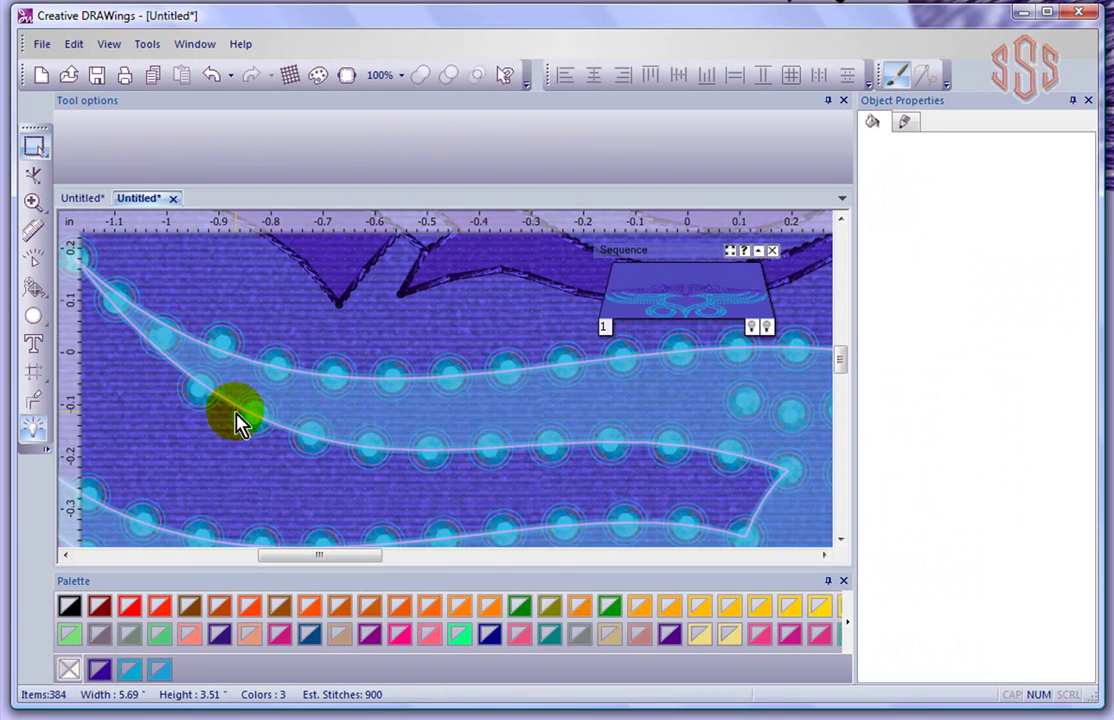
# Separate the overlap-marked crystals near the middle and lower left feather tips, moving the lower feather's one to about X -1.568, Y -0.286 inches
pyautogui.scroll(-5, 237, 420)
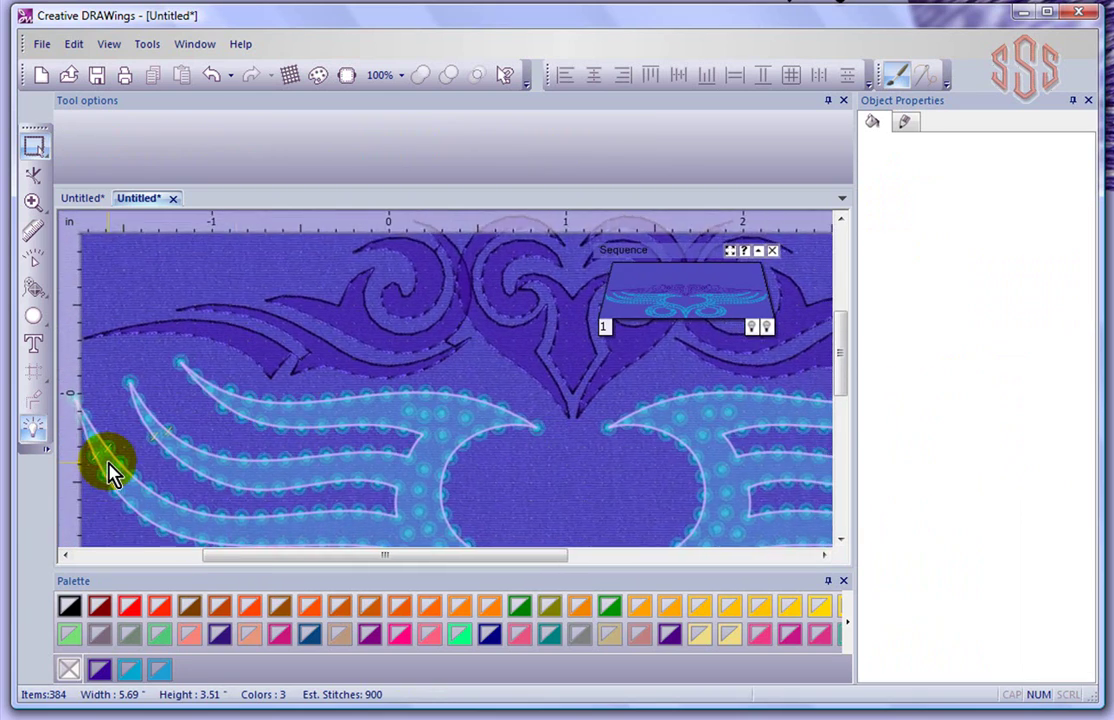
pyautogui.scroll(4, 110, 470)
pyautogui.click(222, 418)
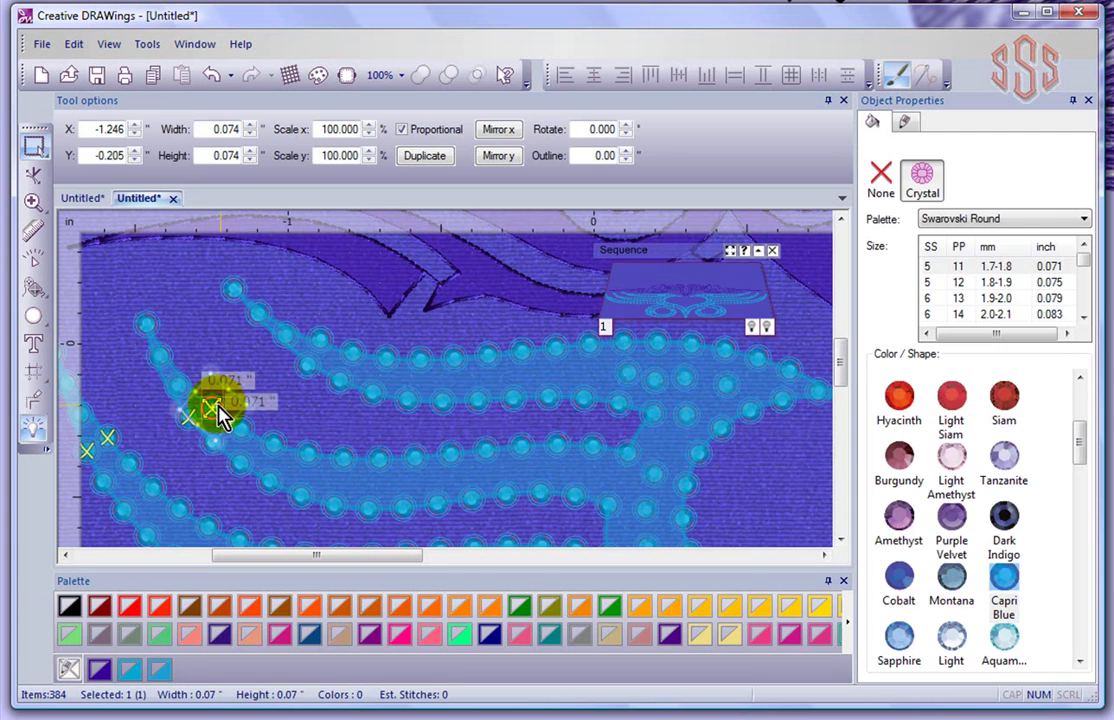
pyautogui.moveTo(212, 409); pyautogui.dragTo(115, 434)
pyautogui.scroll(-4, 241, 428)
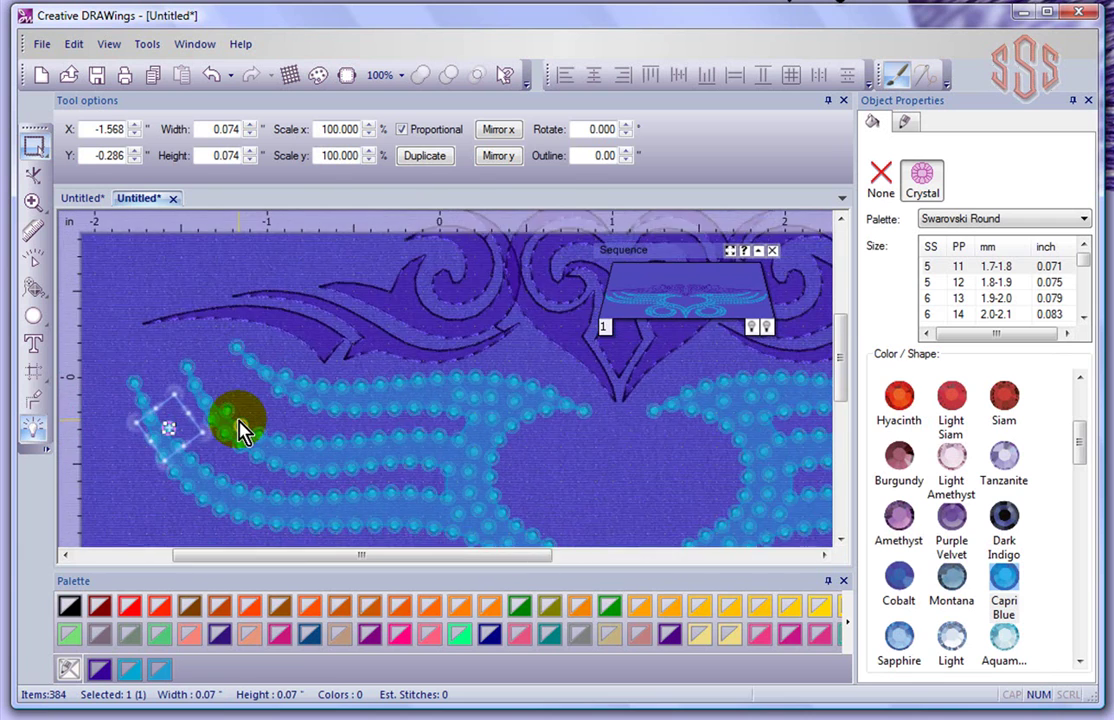
pyautogui.scroll(-3, 236, 420)
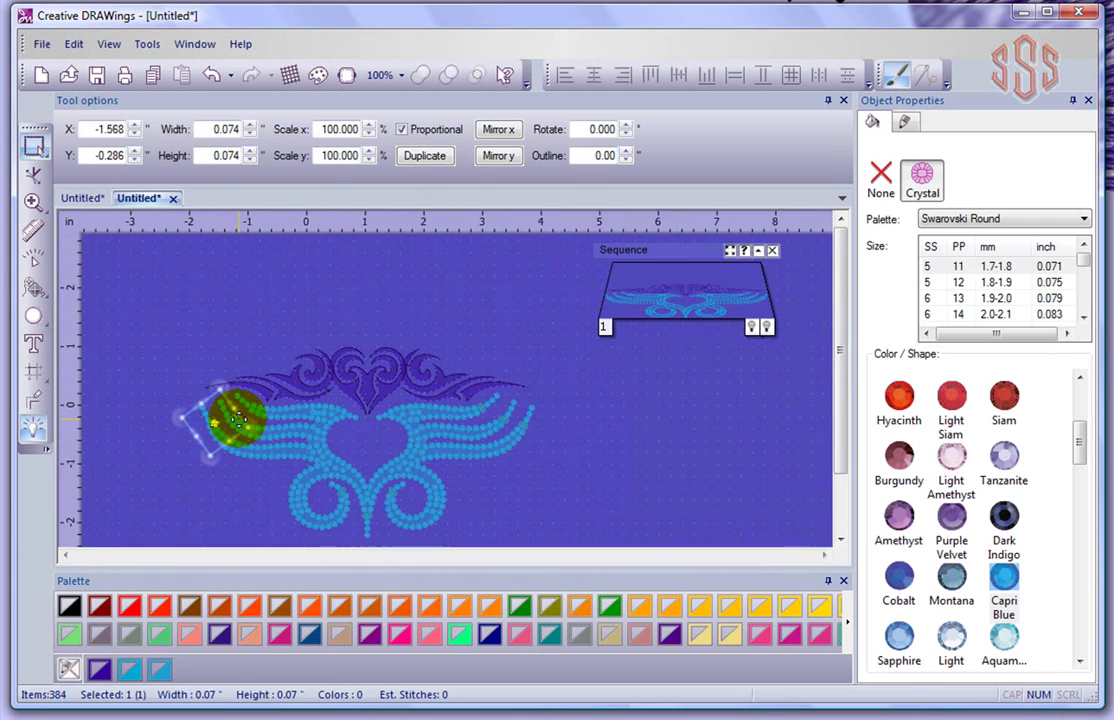
pyautogui.click(232, 511)
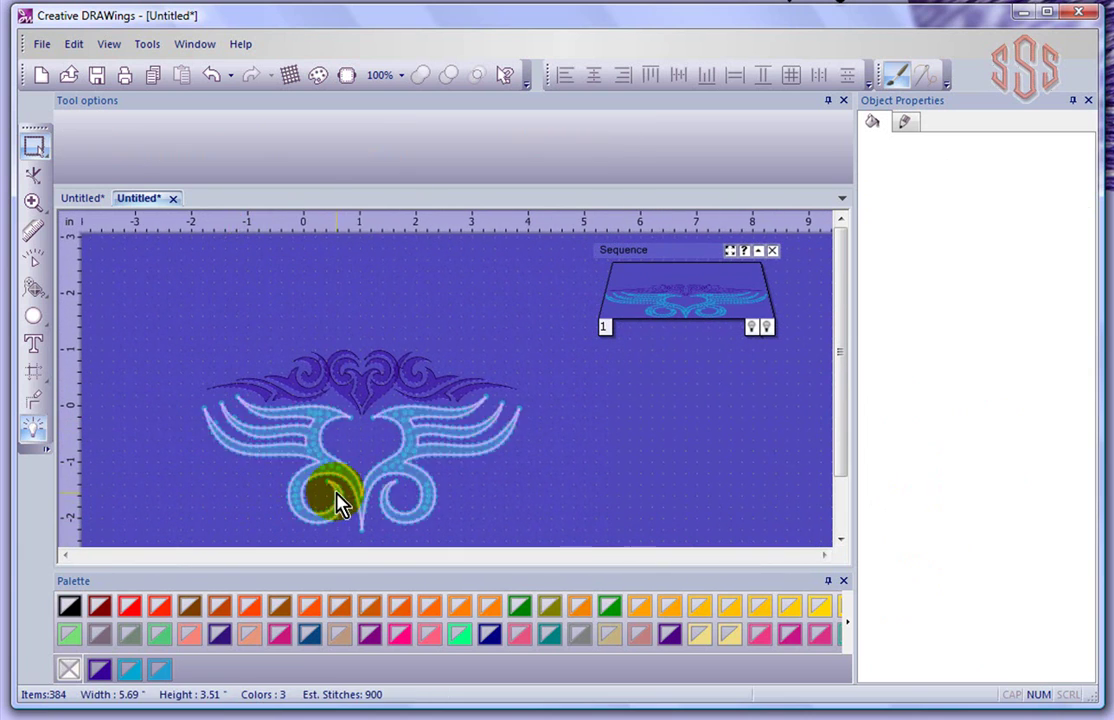
# Move the overlap-marked crystal near the inner tip of the left curl slightly outward, away from its neighbour
pyautogui.scroll(4, 336, 502)
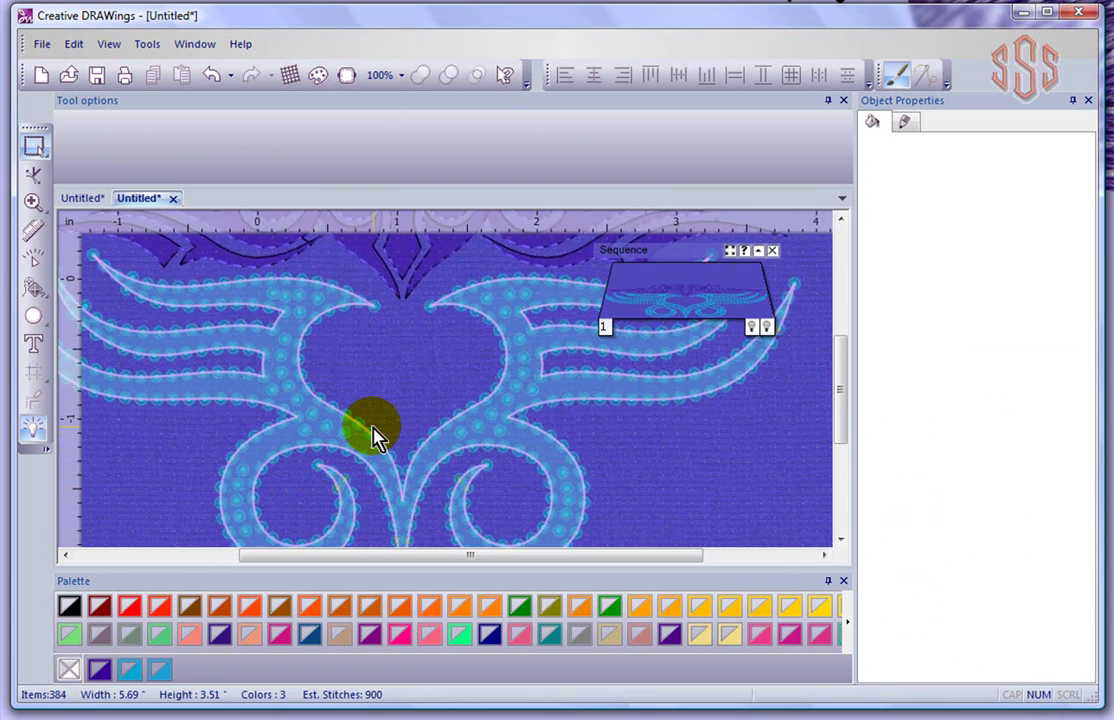
pyautogui.scroll(3, 372, 432)
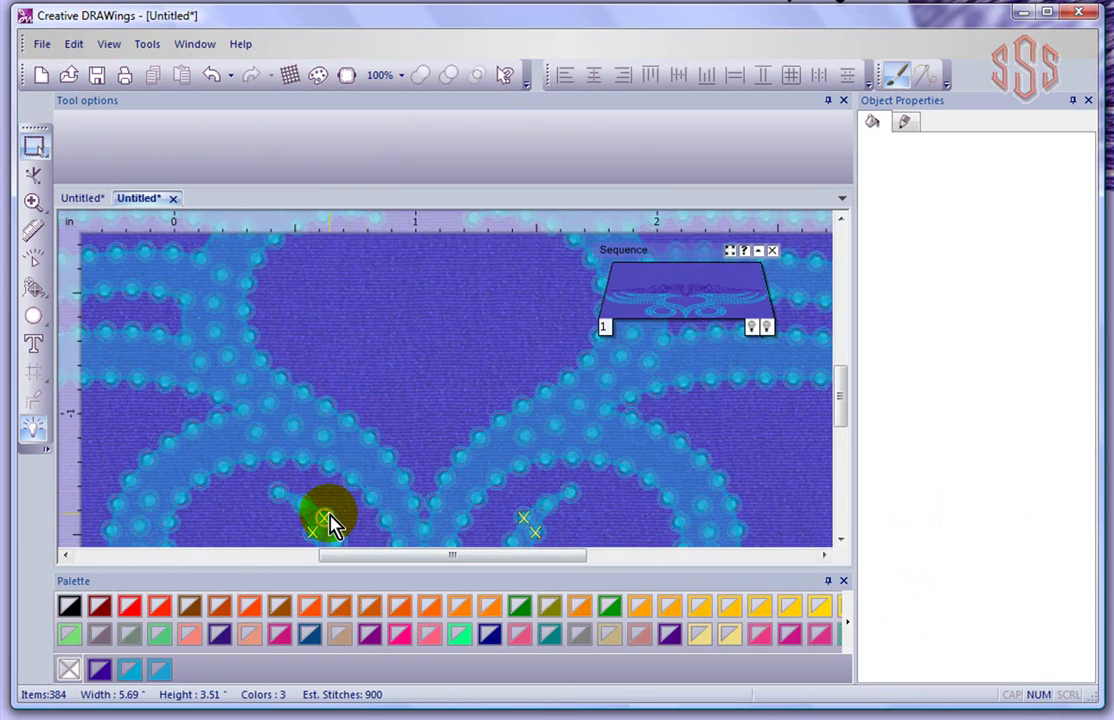
pyautogui.click(326, 516)
pyautogui.moveTo(326, 516); pyautogui.dragTo(331, 509)
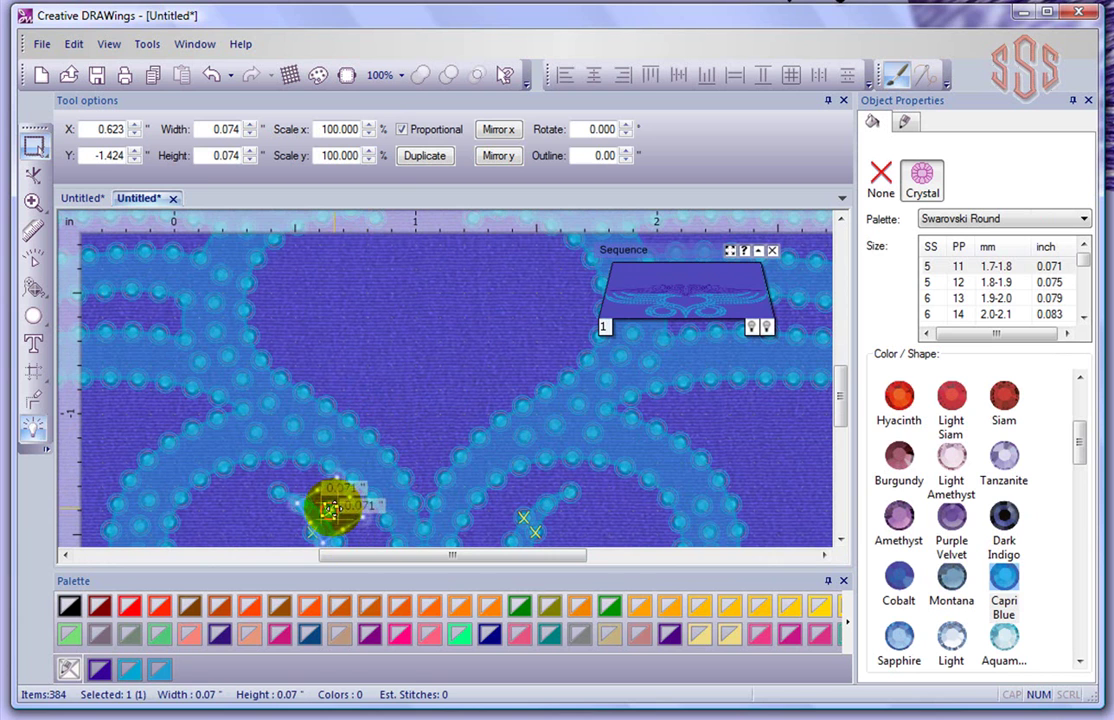
# Move the overlap-marked crystal near the right curl's inner tip to about X 1.431, Y -1.414 inches and deselect it
pyautogui.moveTo(481, 522); pyautogui.dragTo(522, 517)
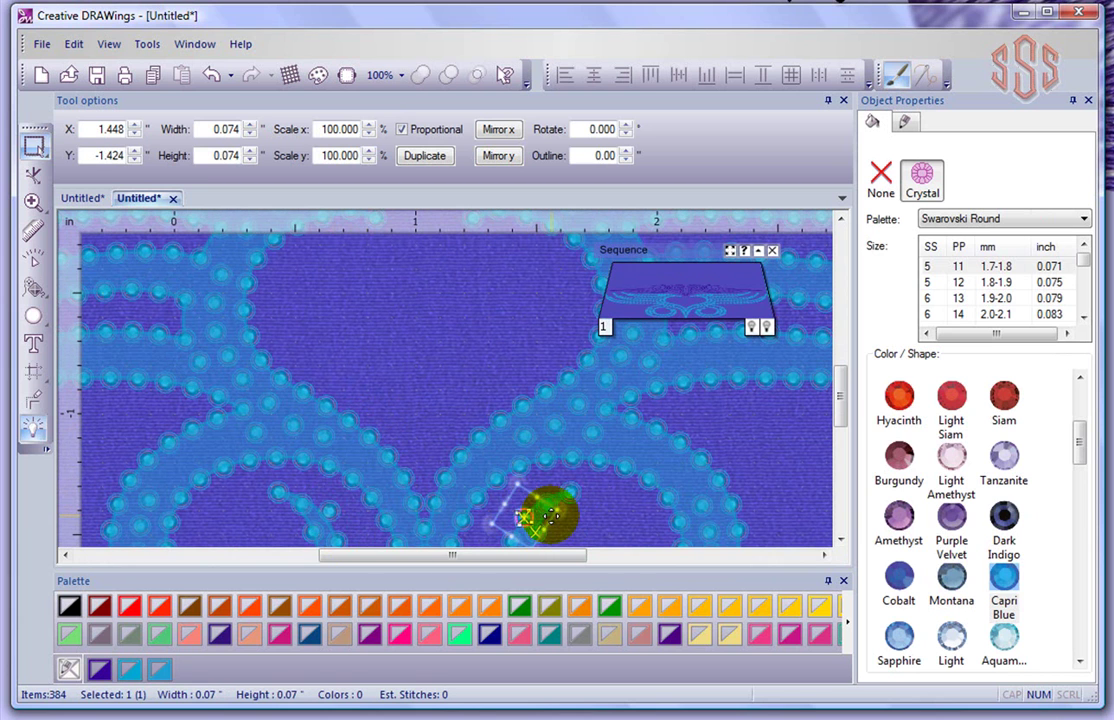
pyautogui.scroll(2, 550, 515)
pyautogui.scroll(2, 545, 520)
pyautogui.moveTo(510, 530); pyautogui.dragTo(502, 525)
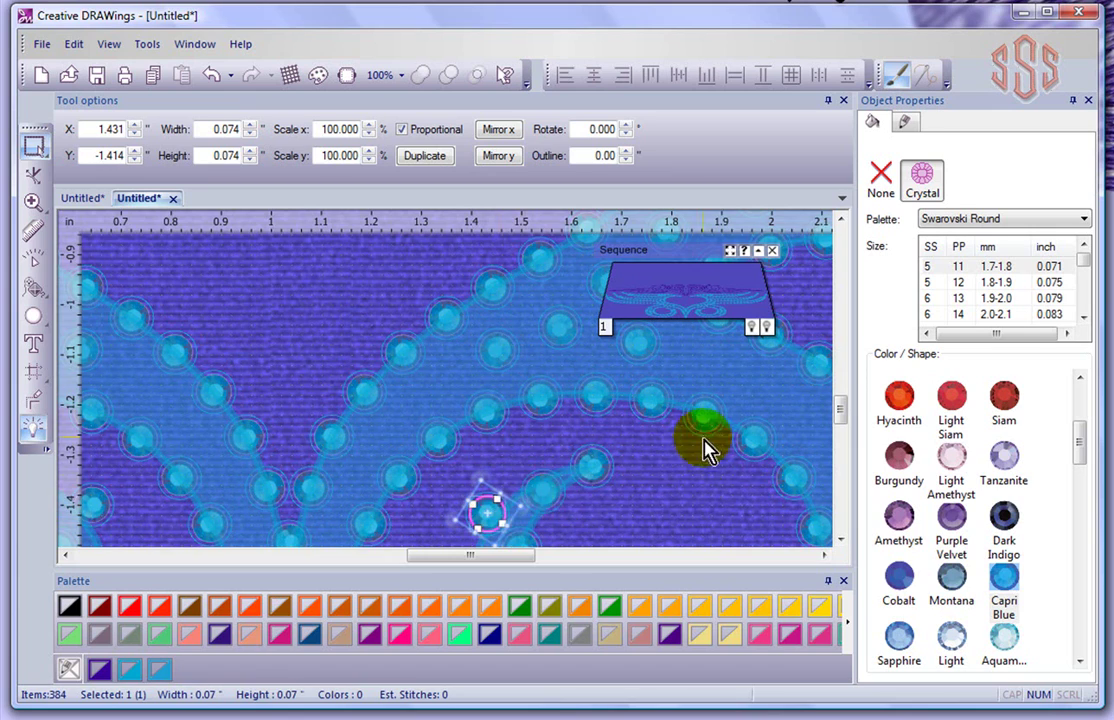
pyautogui.scroll(-6, 697, 497)
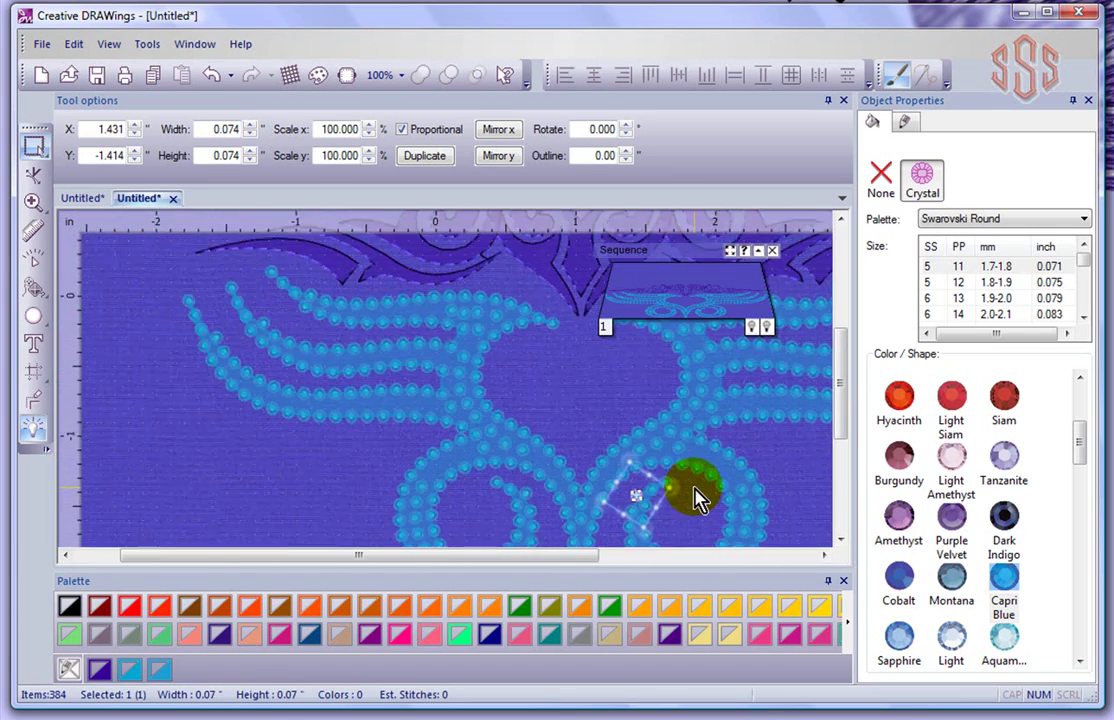
pyautogui.scroll(-1, 697, 497)
pyautogui.scroll(-4, 697, 497)
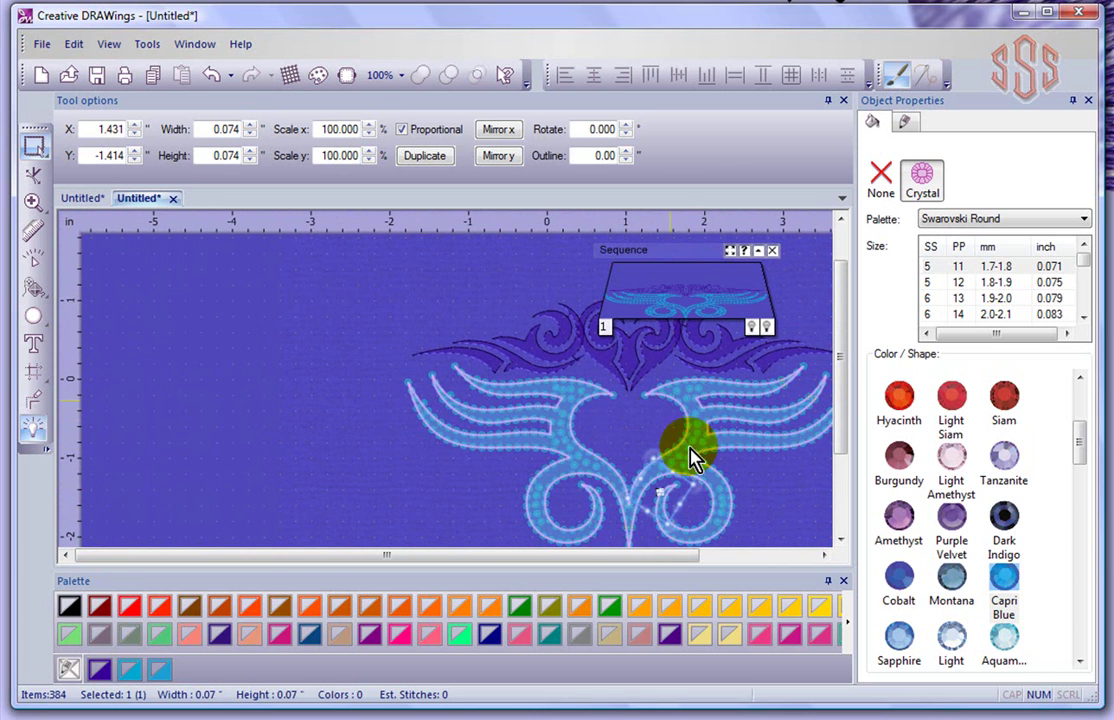
pyautogui.click(780, 518)
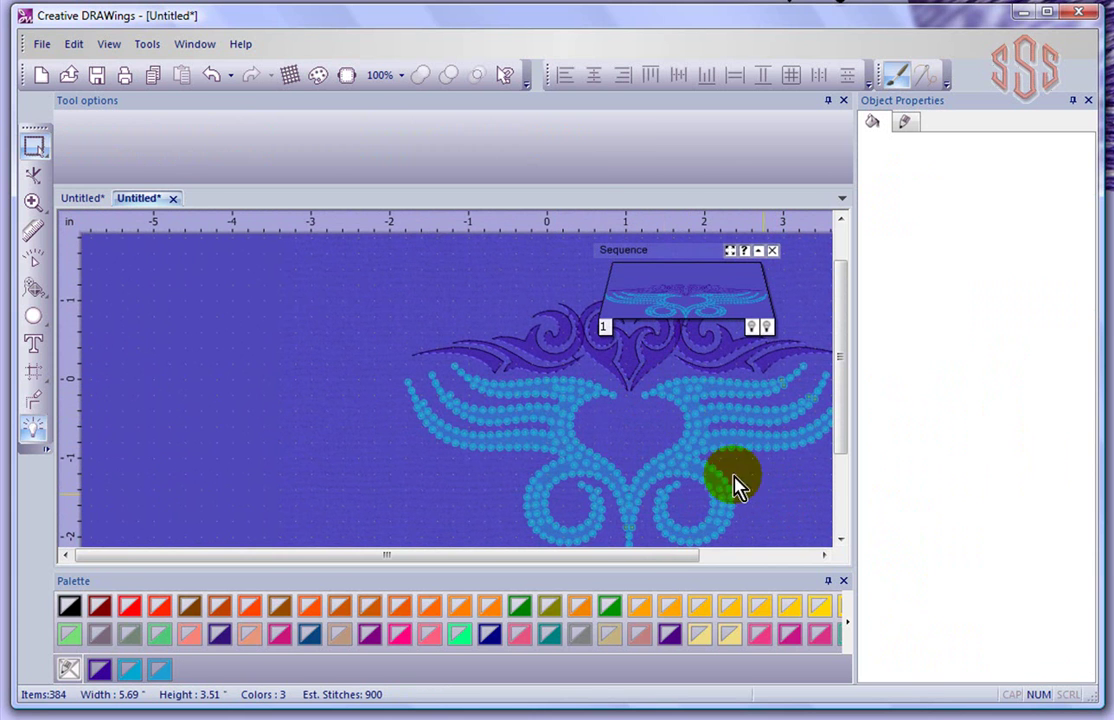
# Move the overlapping crystal in the central stem between the curls to about X 1.094, Y -1.859 inches and deselect it
pyautogui.scroll(10, 632, 535)
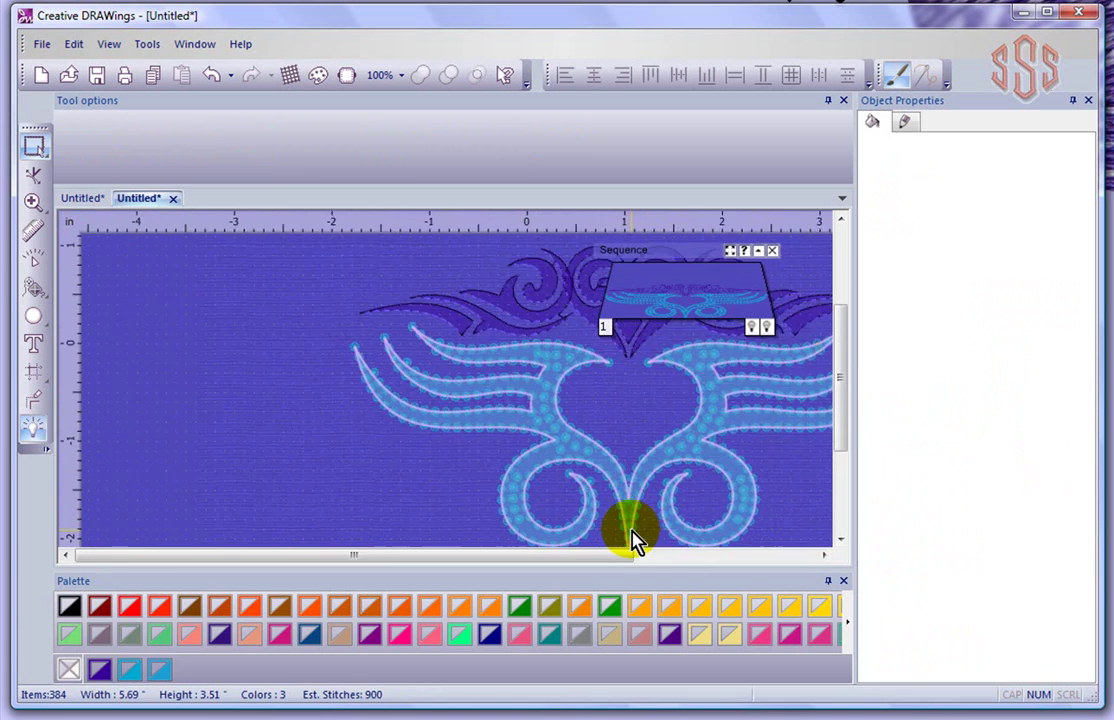
pyautogui.click(634, 516)
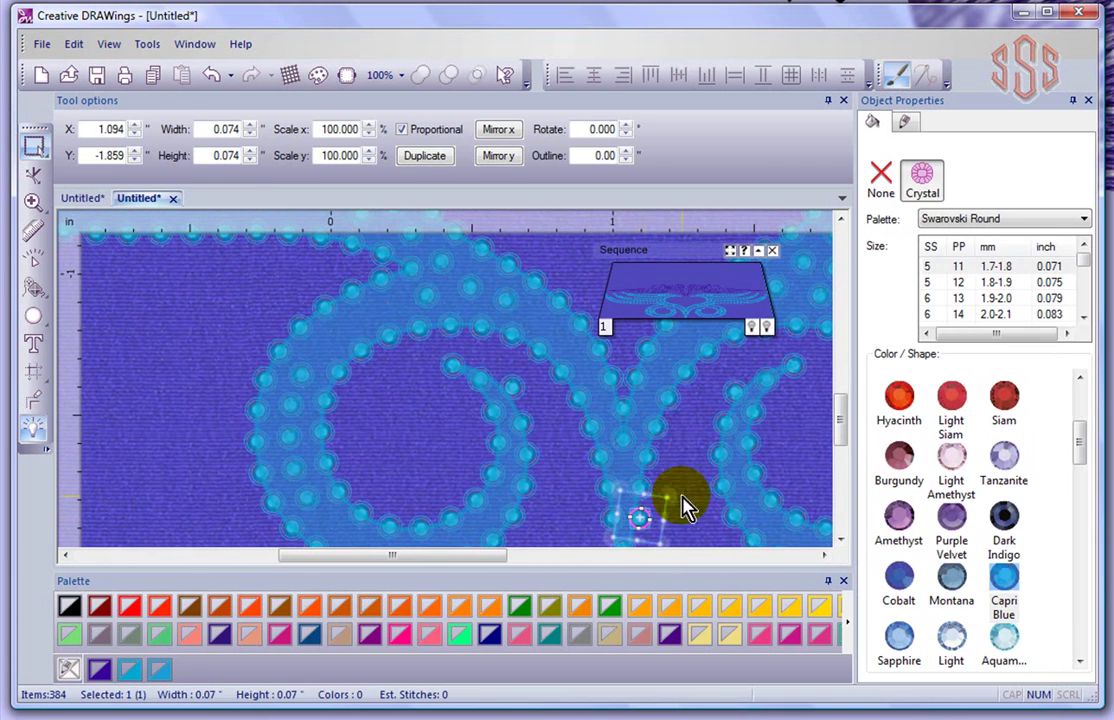
pyautogui.click(697, 445)
# Move the overlap-marked crystals near the tips of the three right feathers apart from their neighbours and deselect them
pyautogui.scroll(-10, 697, 445)
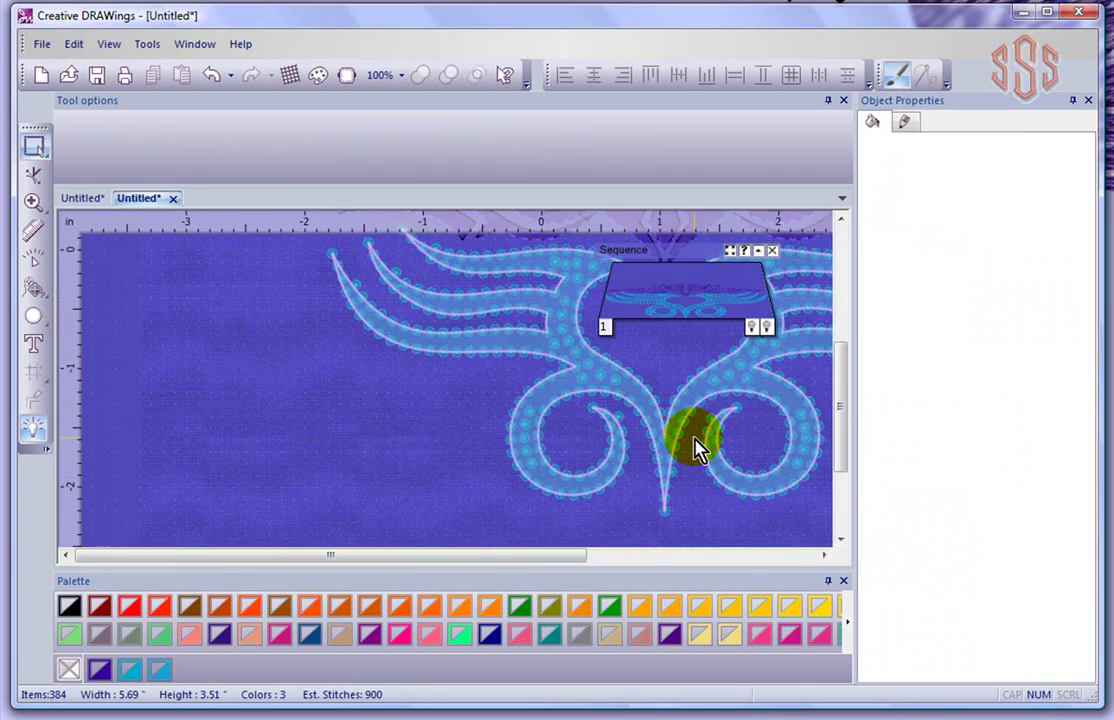
pyautogui.click(824, 555)
pyautogui.click(825, 556)
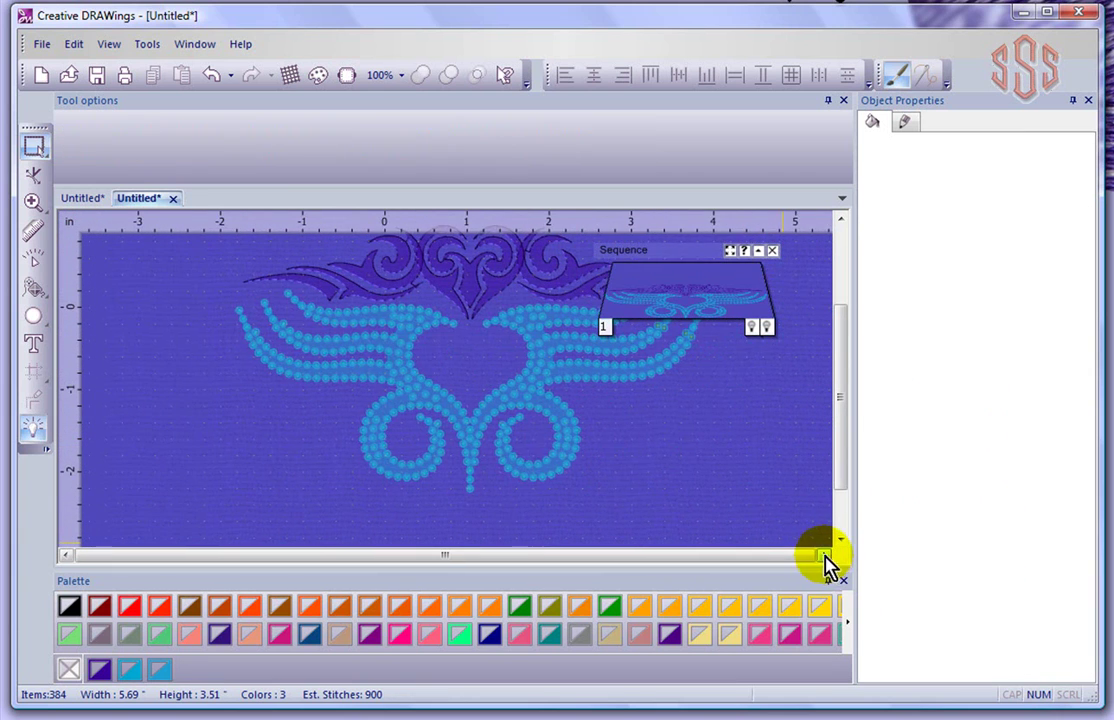
pyautogui.click(840, 219)
pyautogui.click(840, 219)
pyautogui.scroll(8, 680, 408)
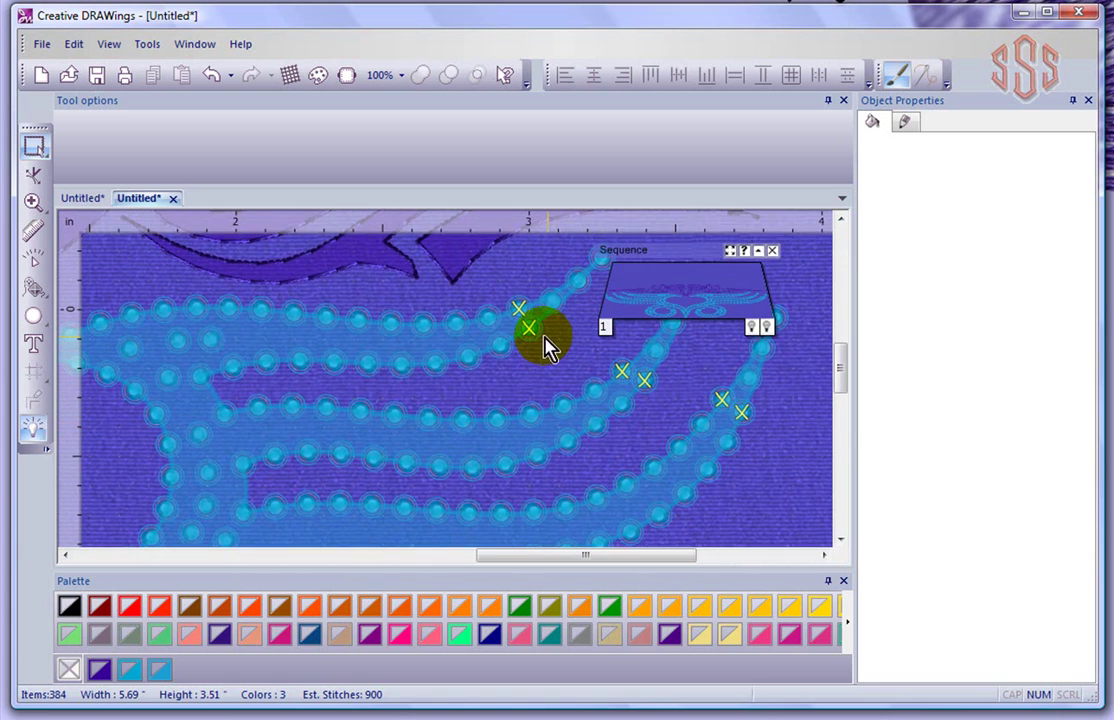
pyautogui.click(536, 343)
pyautogui.moveTo(533, 336); pyautogui.dragTo(716, 398)
pyautogui.click(762, 522)
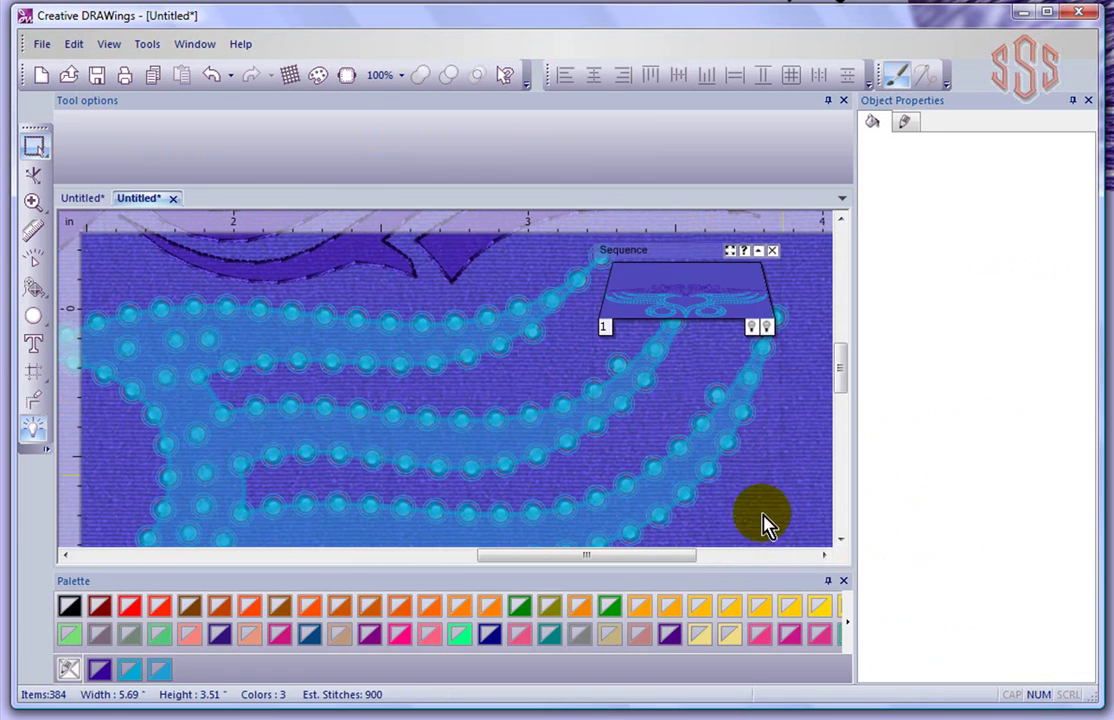
pyautogui.scroll(-5, 475, 423)
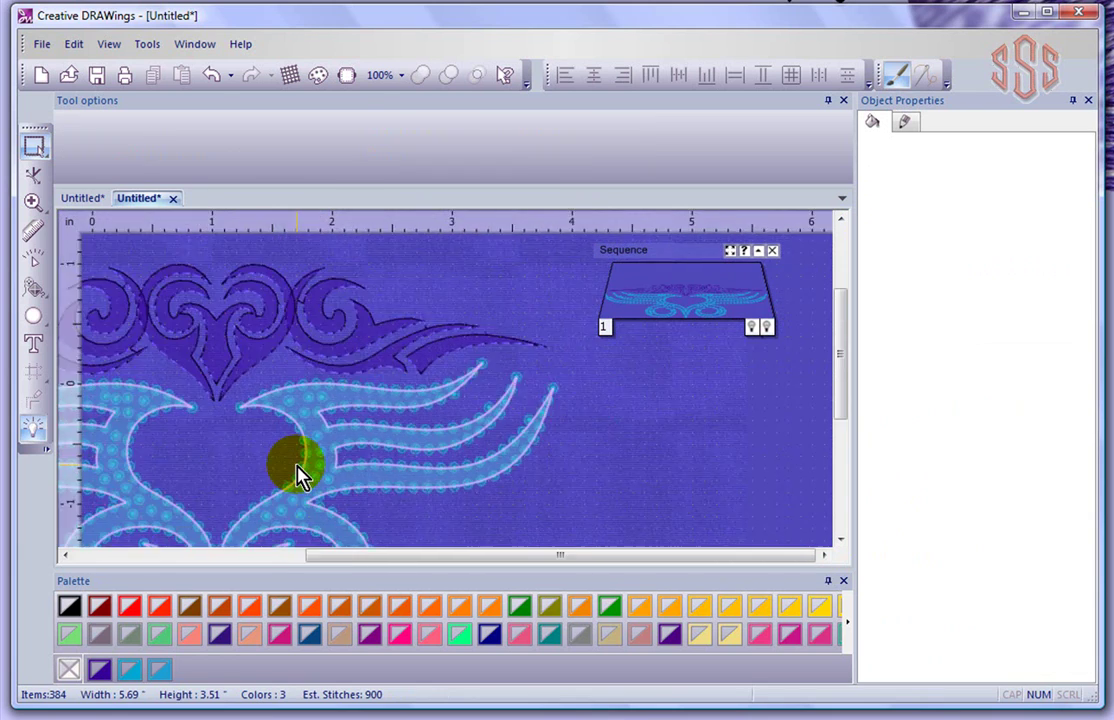
pyautogui.scroll(-5, 297, 476)
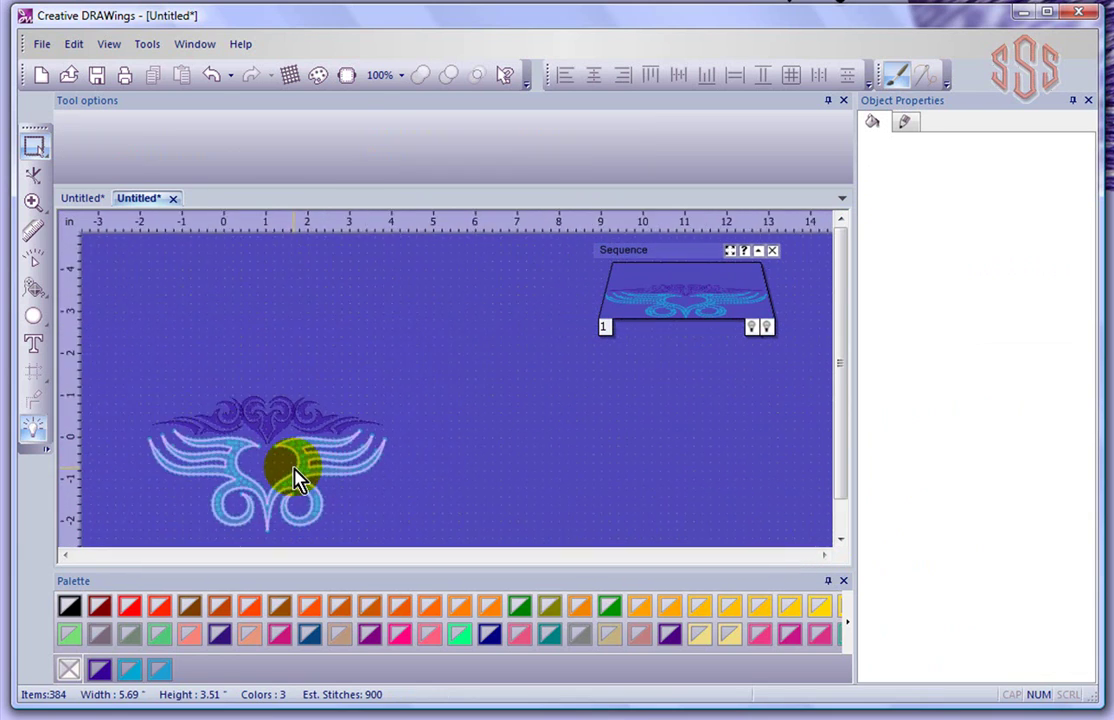
# Place individual Capri Blue SS 5/PP 11 Swarovski Round crystals in the gaps atop the left curl and along its band towards the central stem
pyautogui.scroll(4, 280, 500)
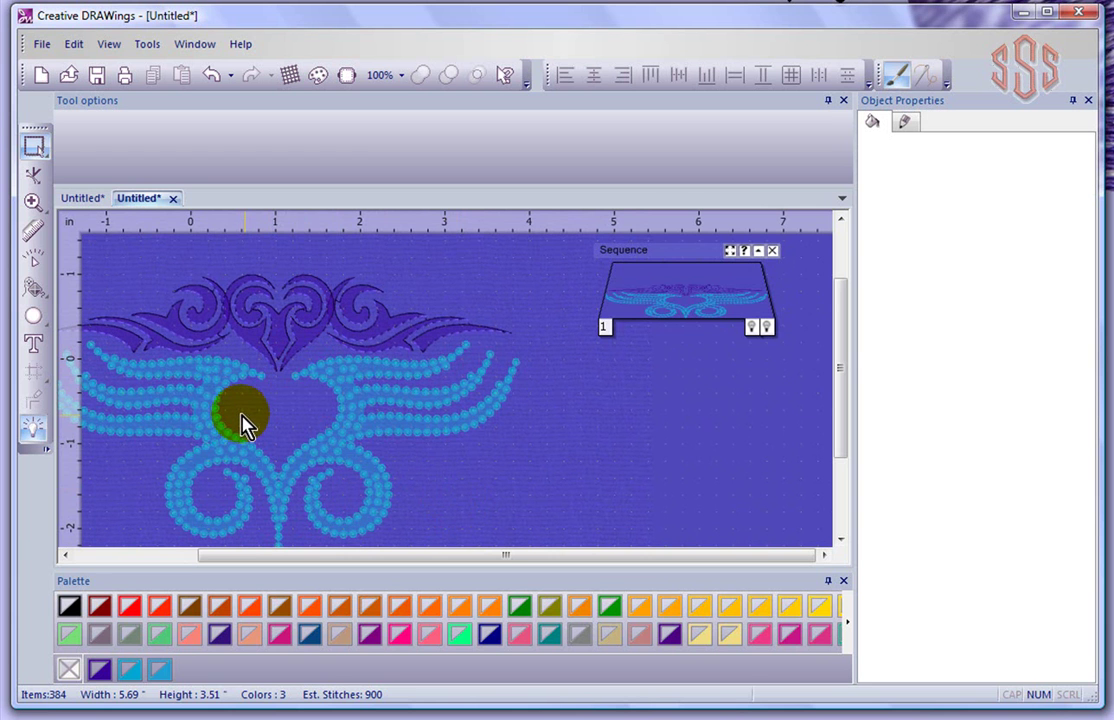
pyautogui.scroll(3, 117, 515)
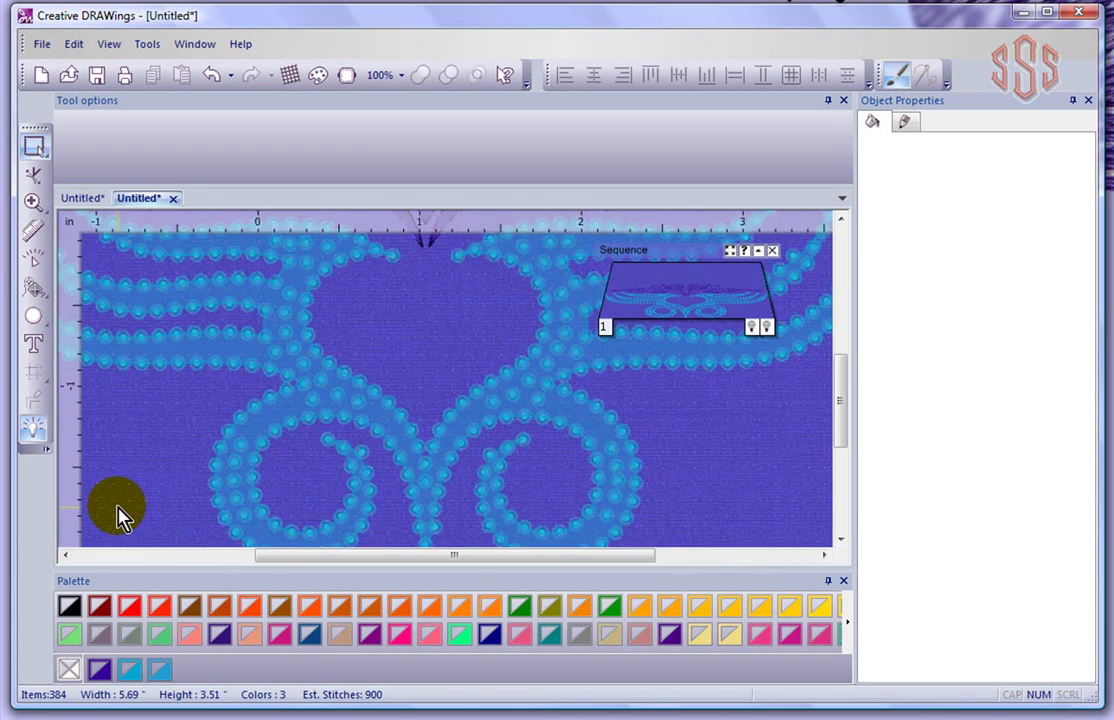
pyautogui.scroll(2, 117, 515)
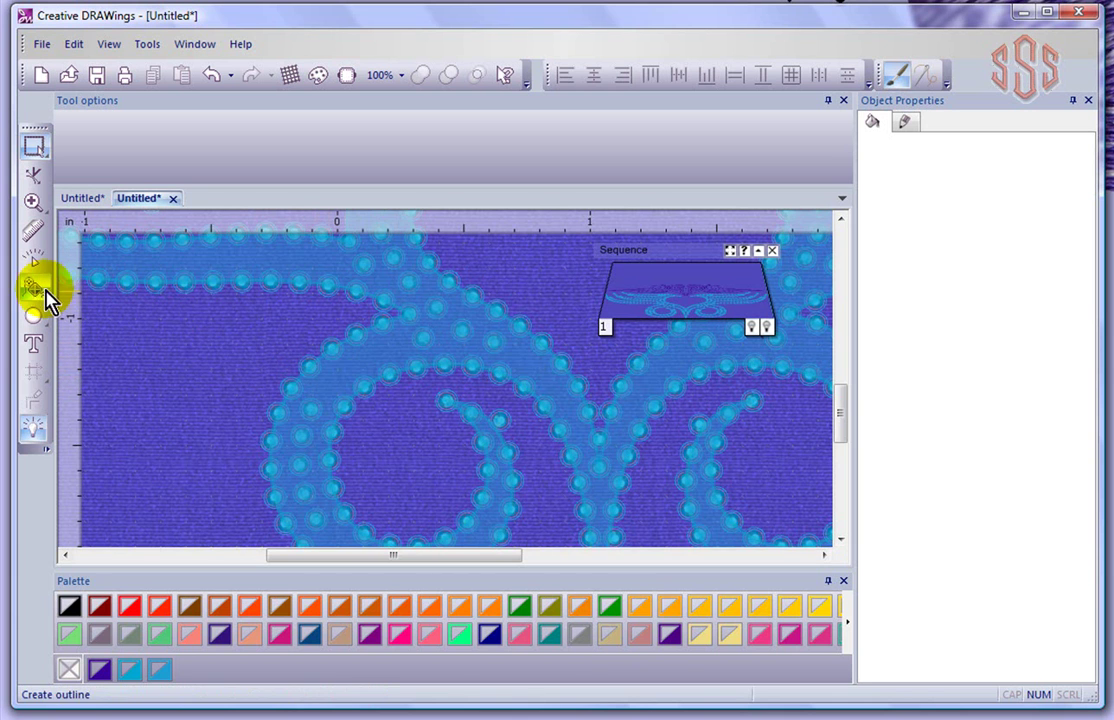
pyautogui.click(37, 297)
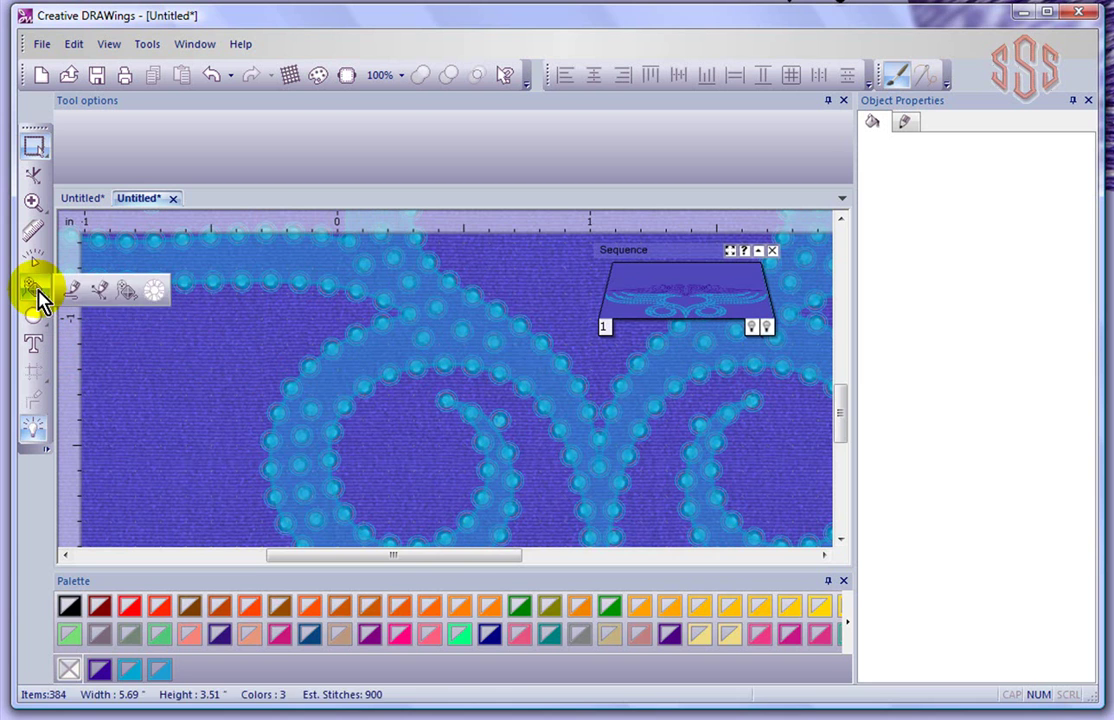
pyautogui.click(155, 293)
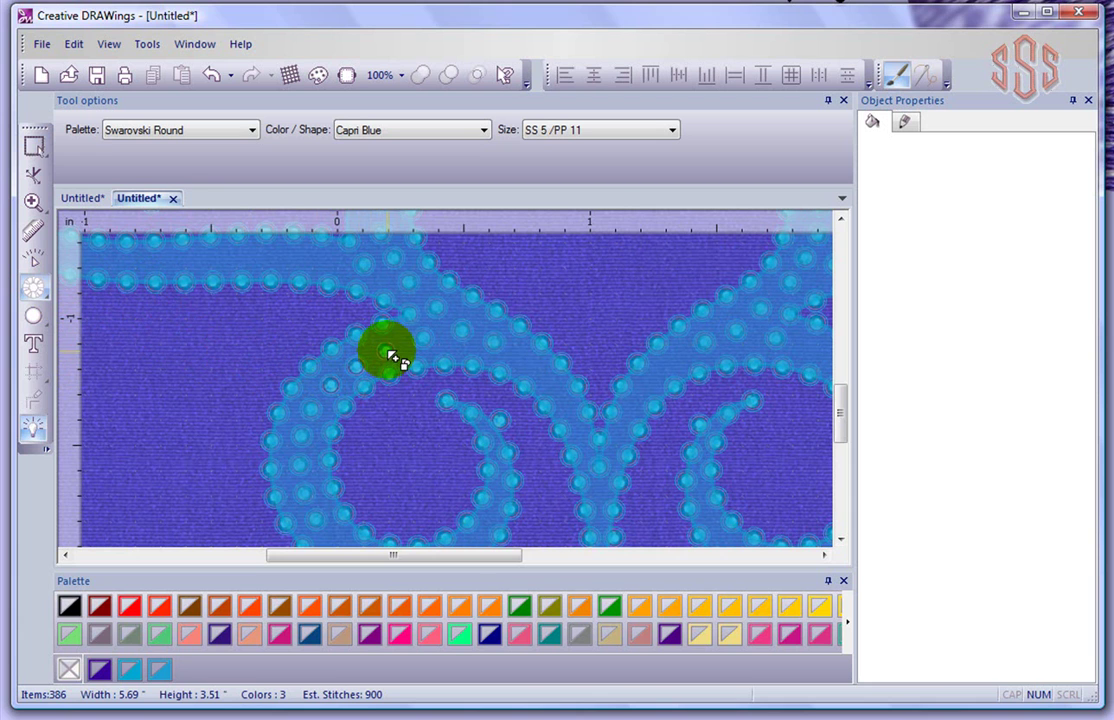
pyautogui.click(389, 350)
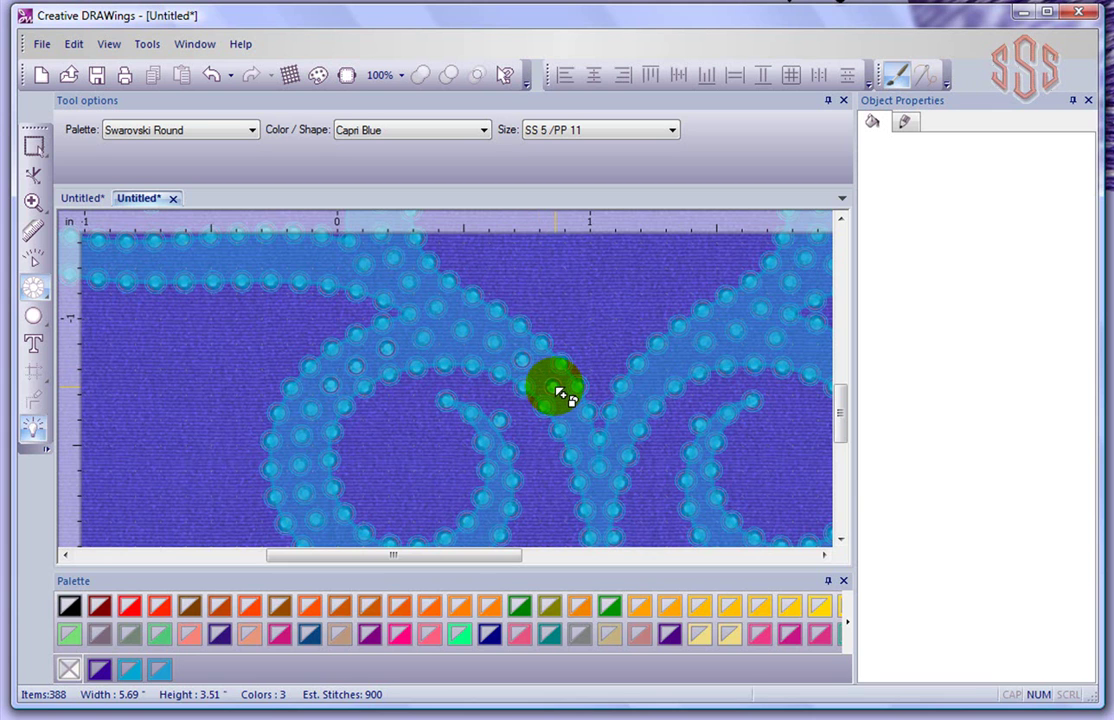
pyautogui.click(557, 389)
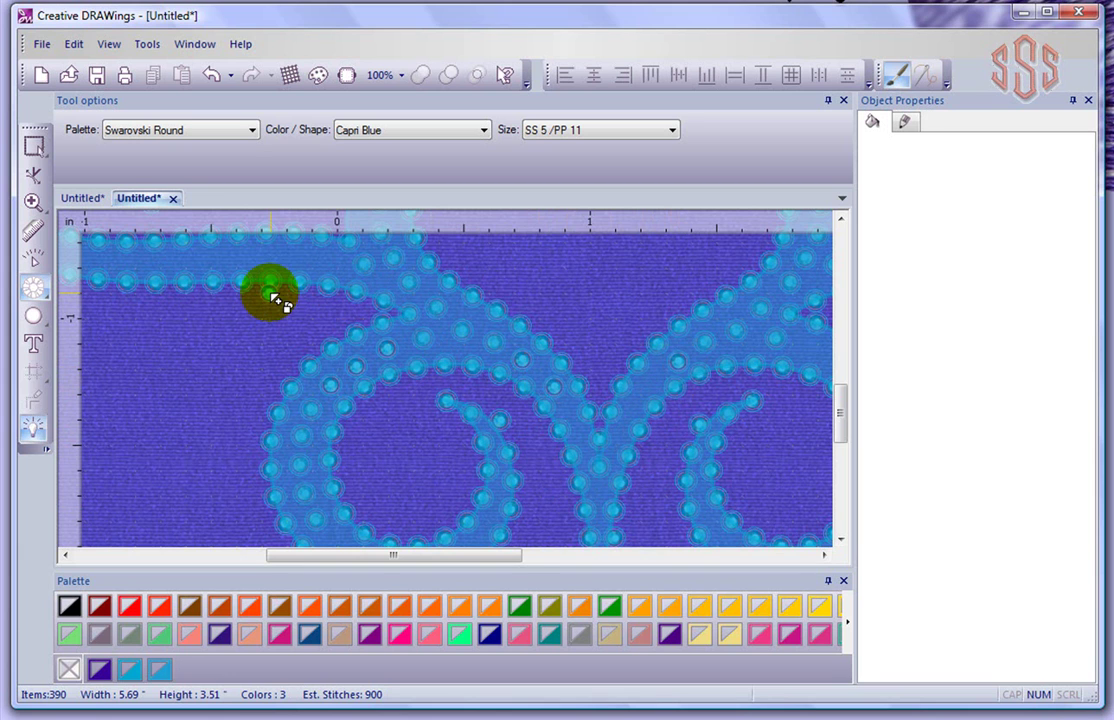
# Place a row of five Capri Blue crystals along the middle of the left curl's lower band
pyautogui.scroll(2, 280, 302)
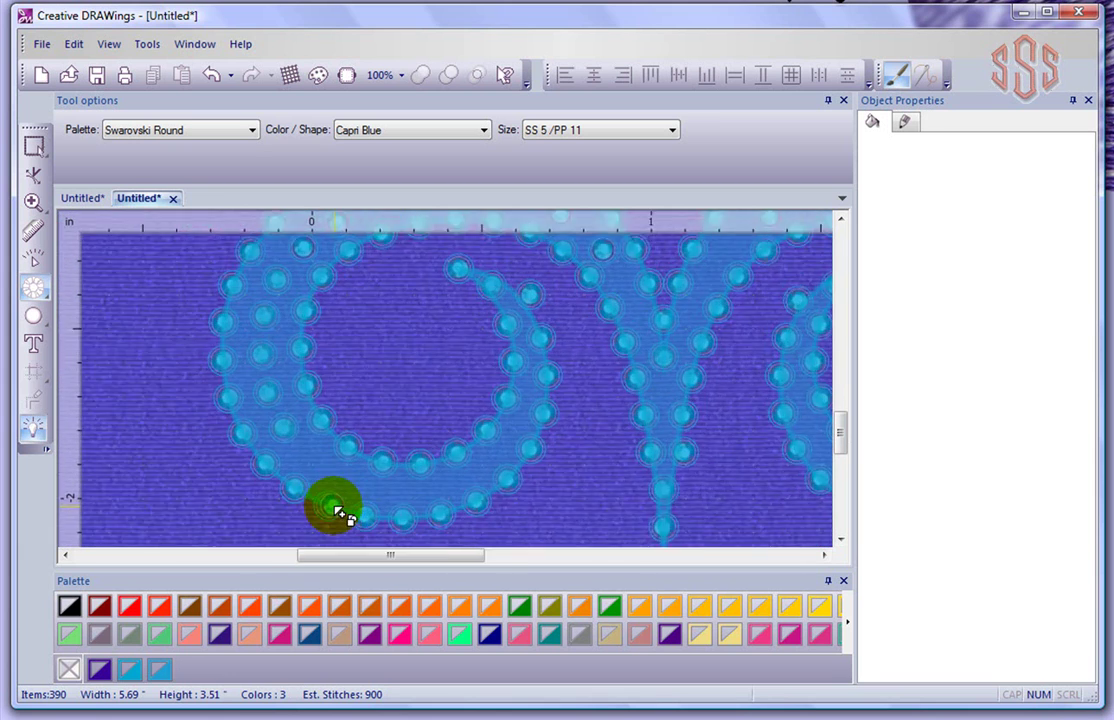
pyautogui.scroll(4, 340, 512)
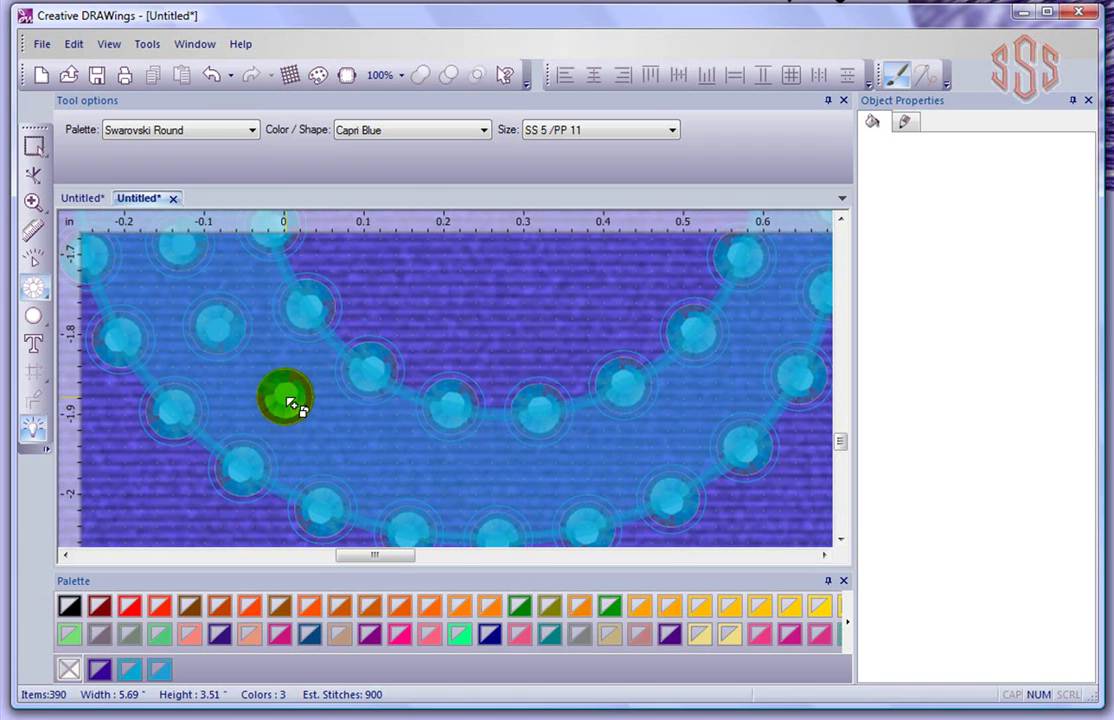
pyautogui.click(378, 456)
pyautogui.click(460, 483)
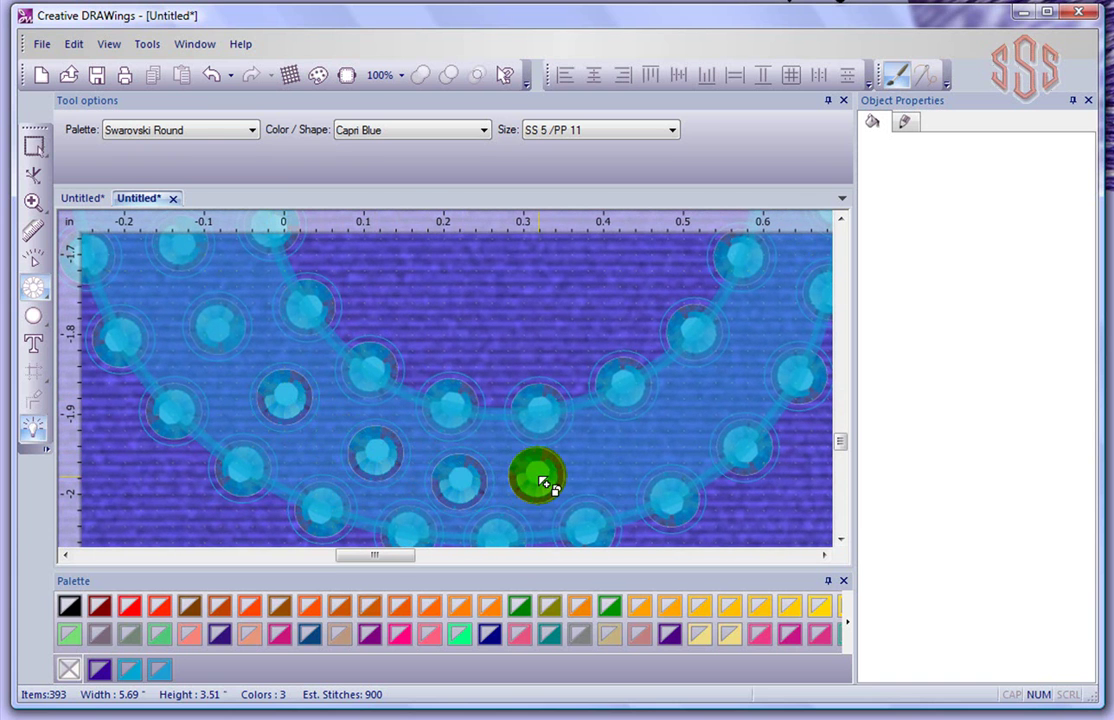
pyautogui.click(538, 484)
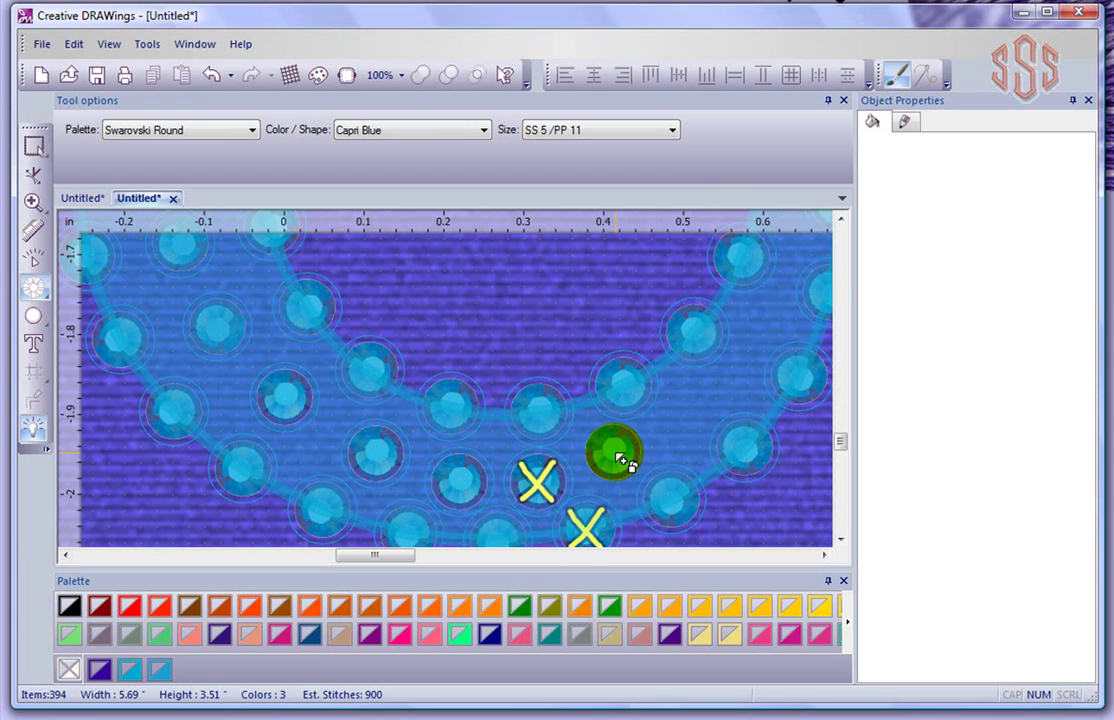
pyautogui.click(670, 497)
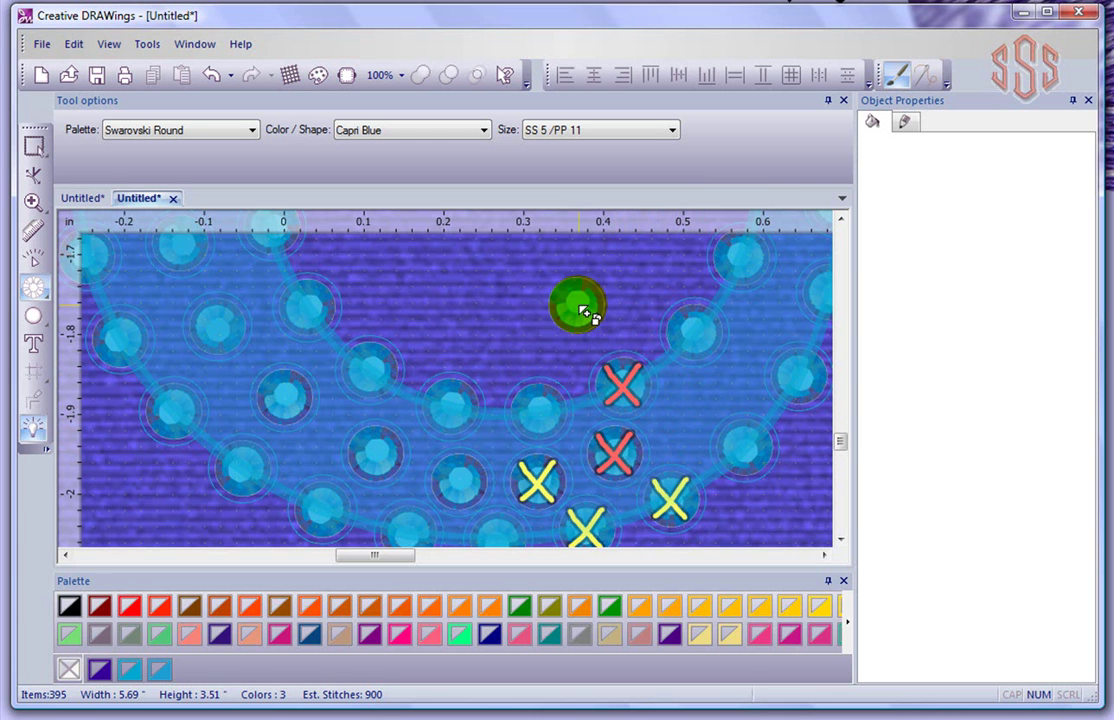
# Nudge the overlap-marked added crystal in the left curl's lower band to Y -1.975 inches and delete it with the added crystal beside it
pyautogui.press('Escape')
pyautogui.click(35, 148)
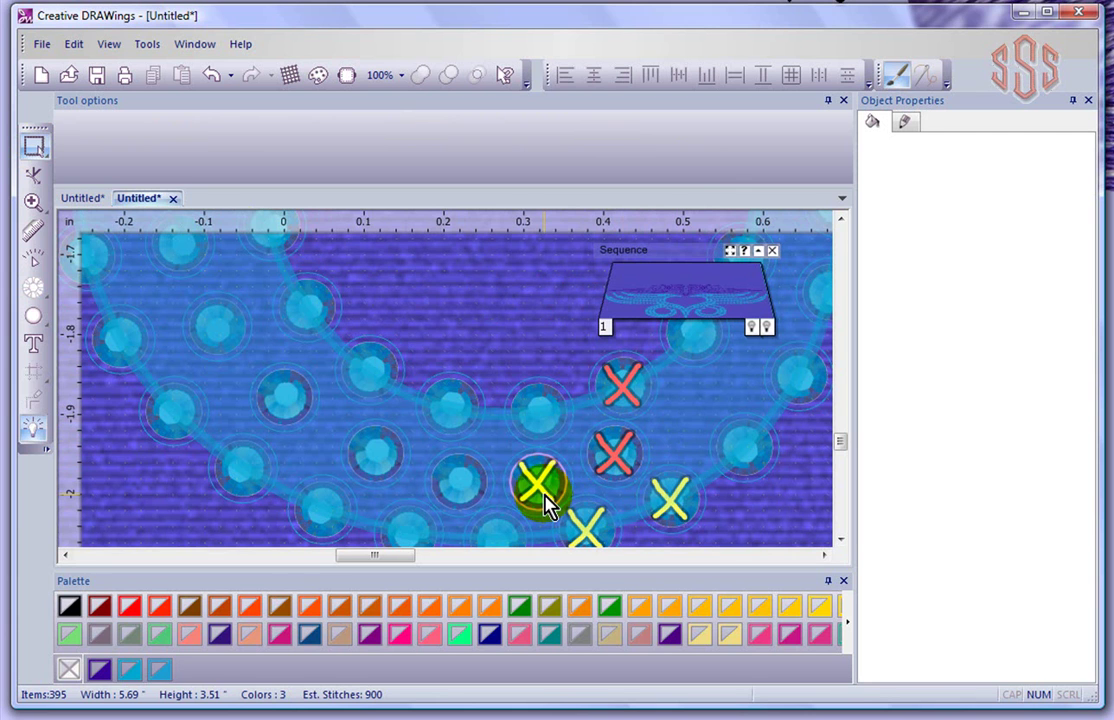
pyautogui.click(508, 480)
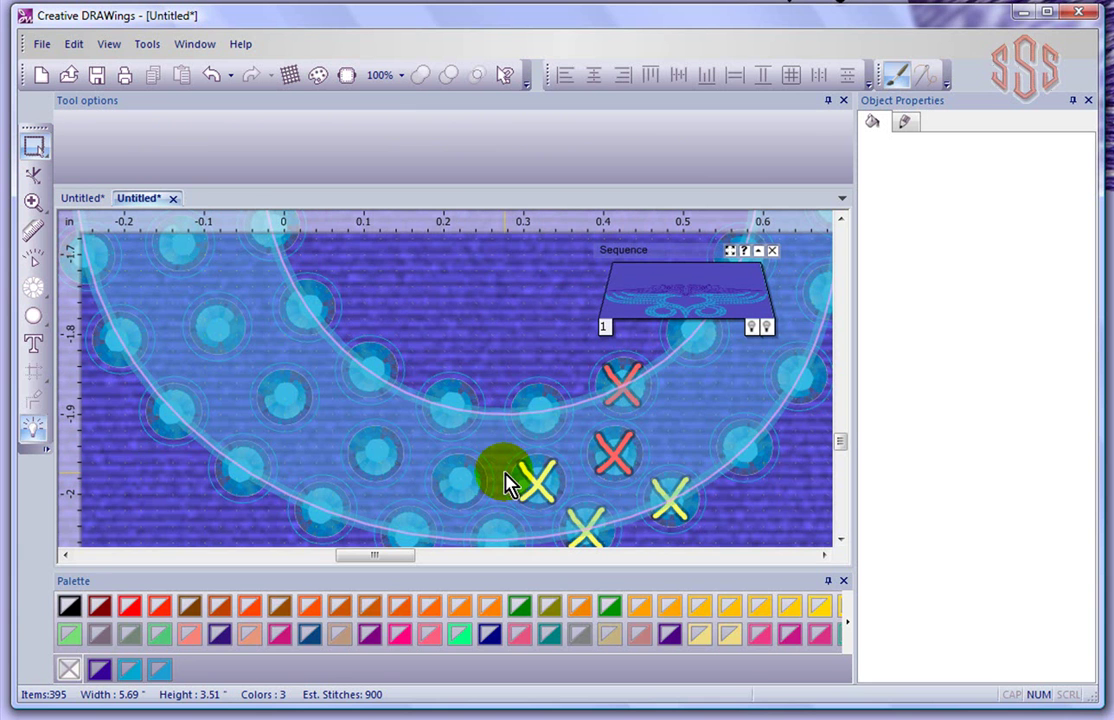
pyautogui.scroll(1, 506, 481)
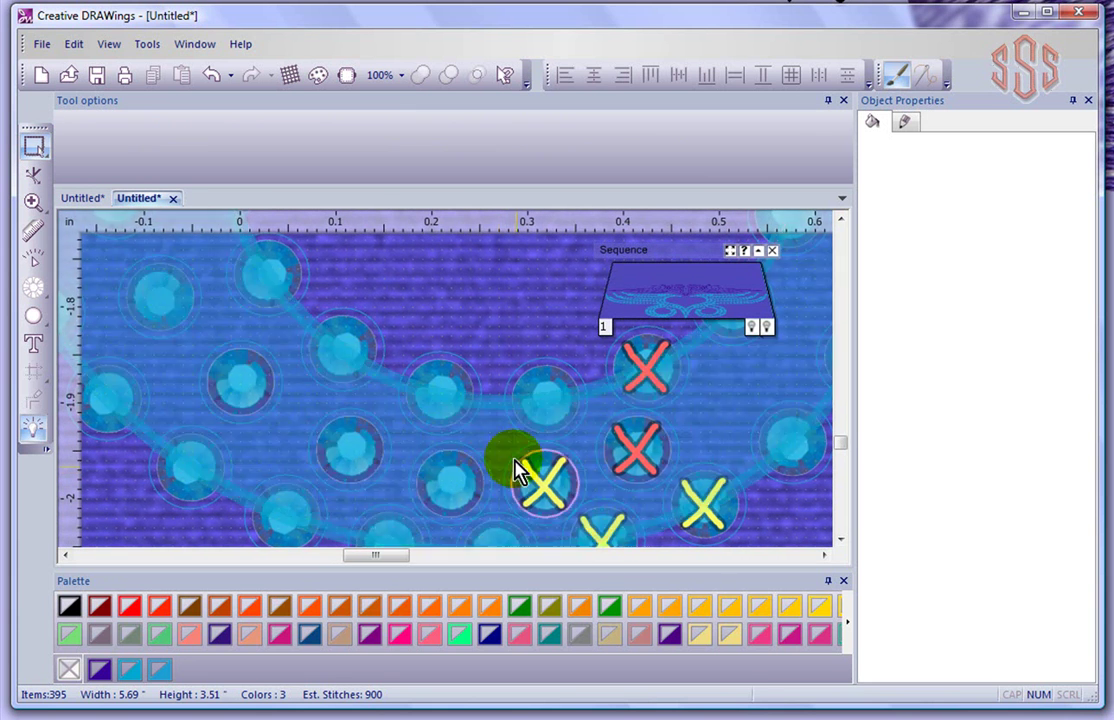
pyautogui.click(551, 487)
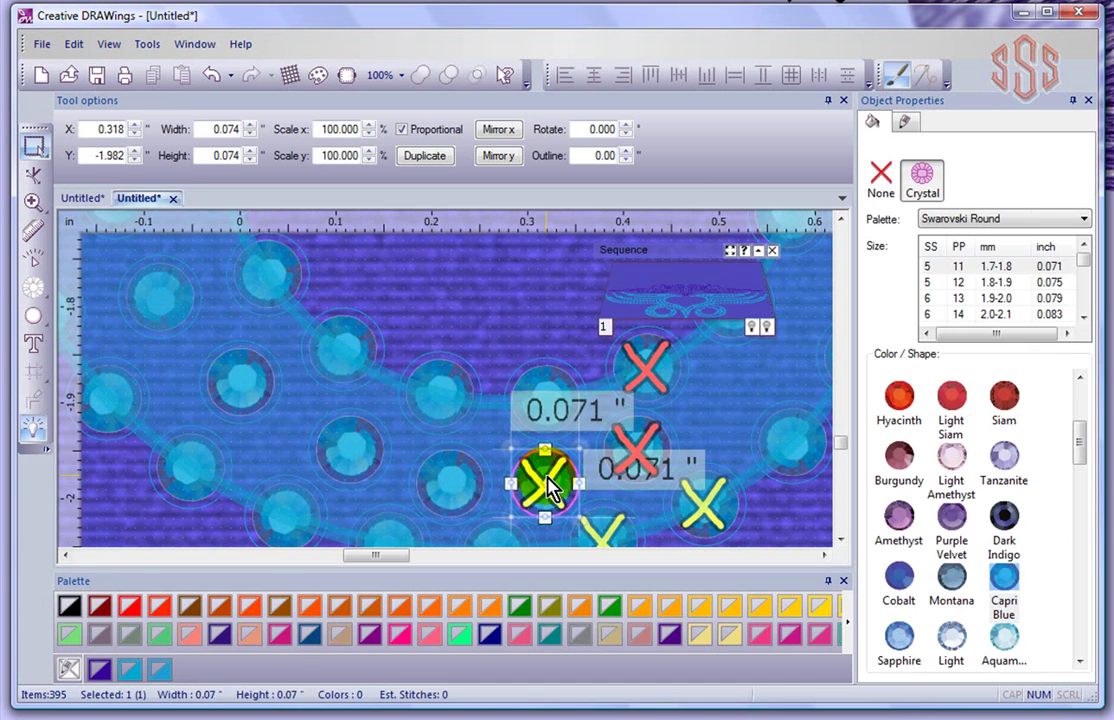
pyautogui.moveTo(558, 503); pyautogui.dragTo(558, 497)
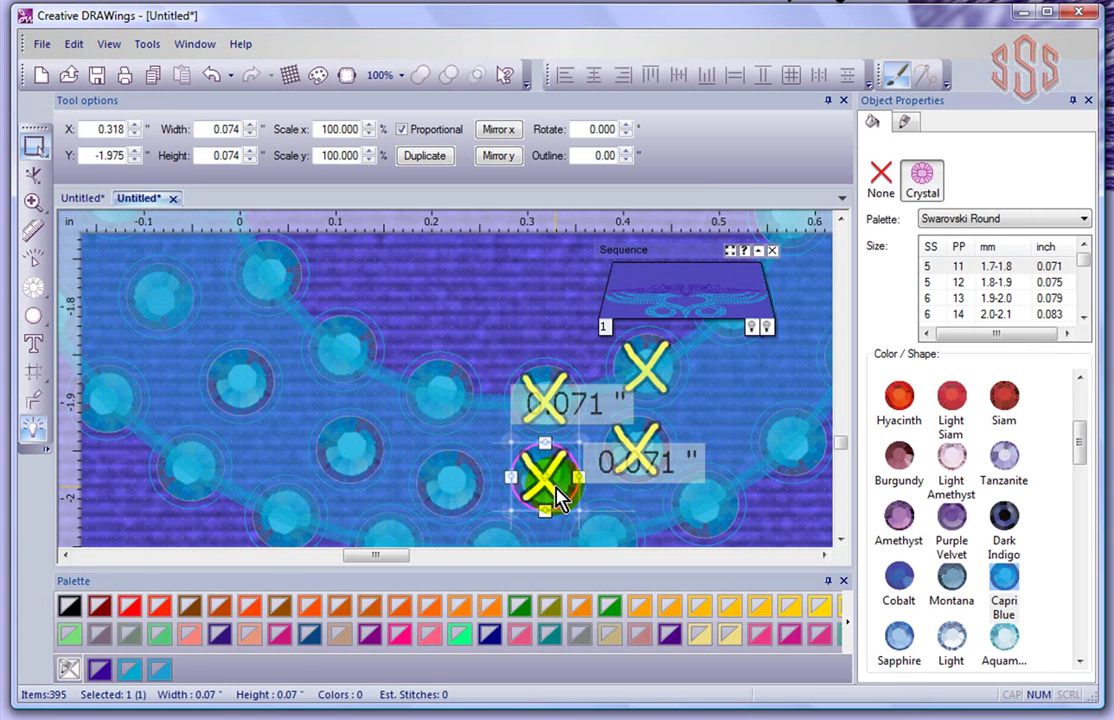
pyautogui.moveTo(558, 503); pyautogui.dragTo(634, 492)
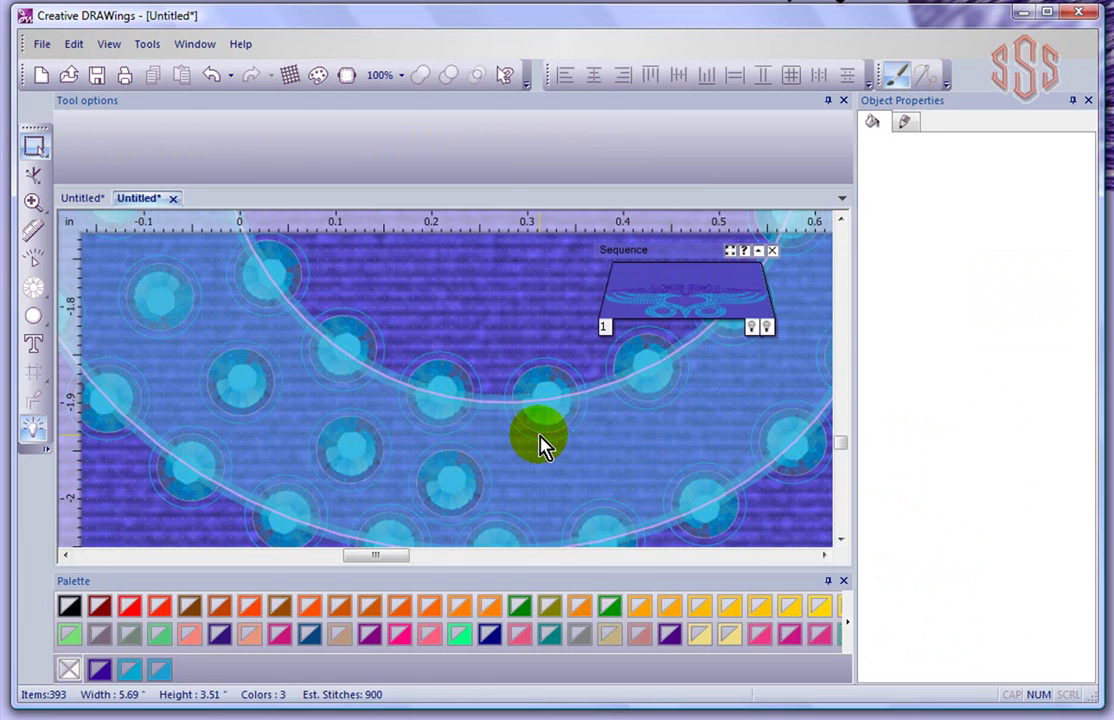
# Examine the crystal coverage of the whole winged-heart design
pyautogui.scroll(-6, 539, 445)
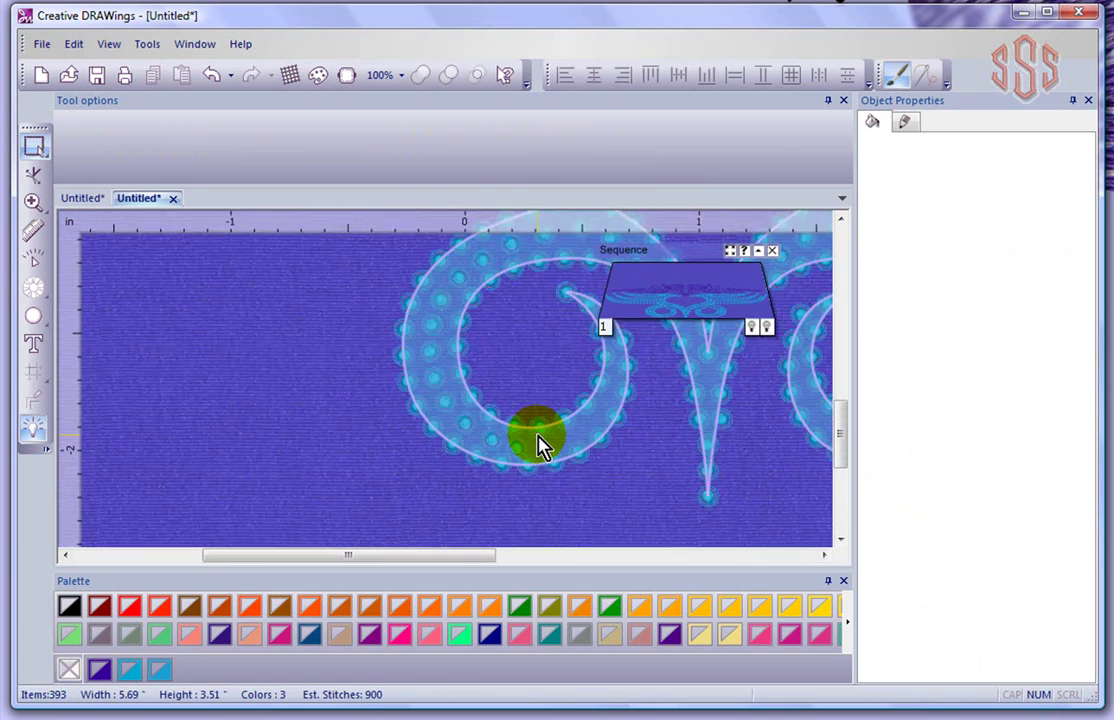
pyautogui.scroll(-5, 539, 445)
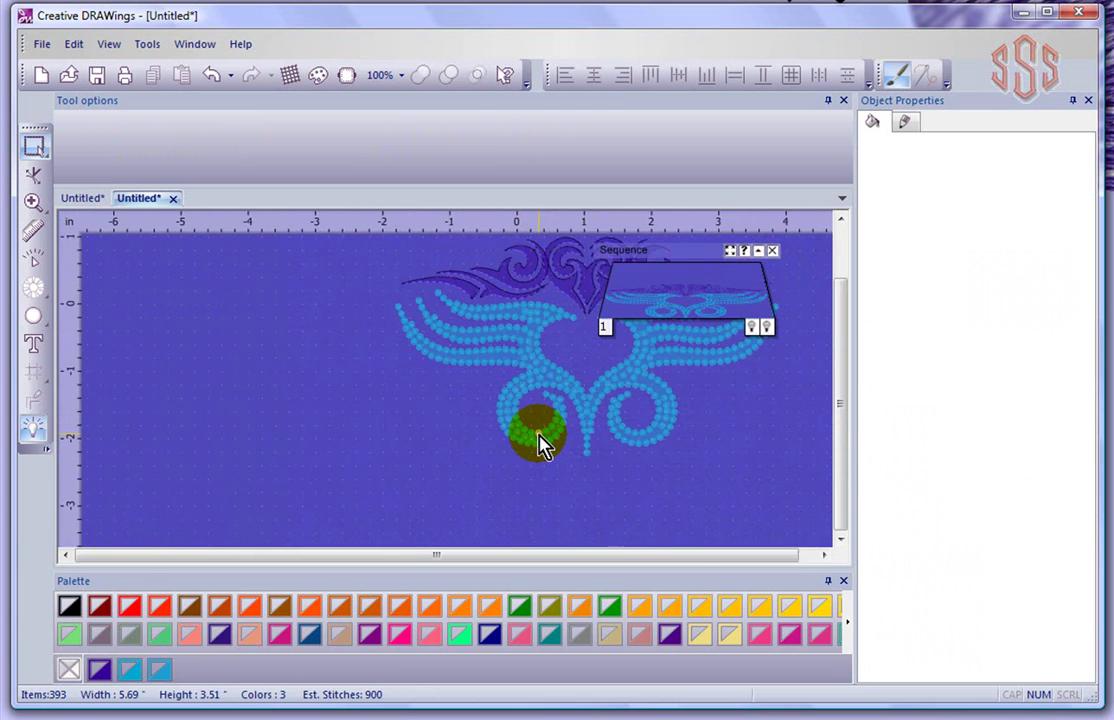
pyautogui.scroll(-1, 539, 445)
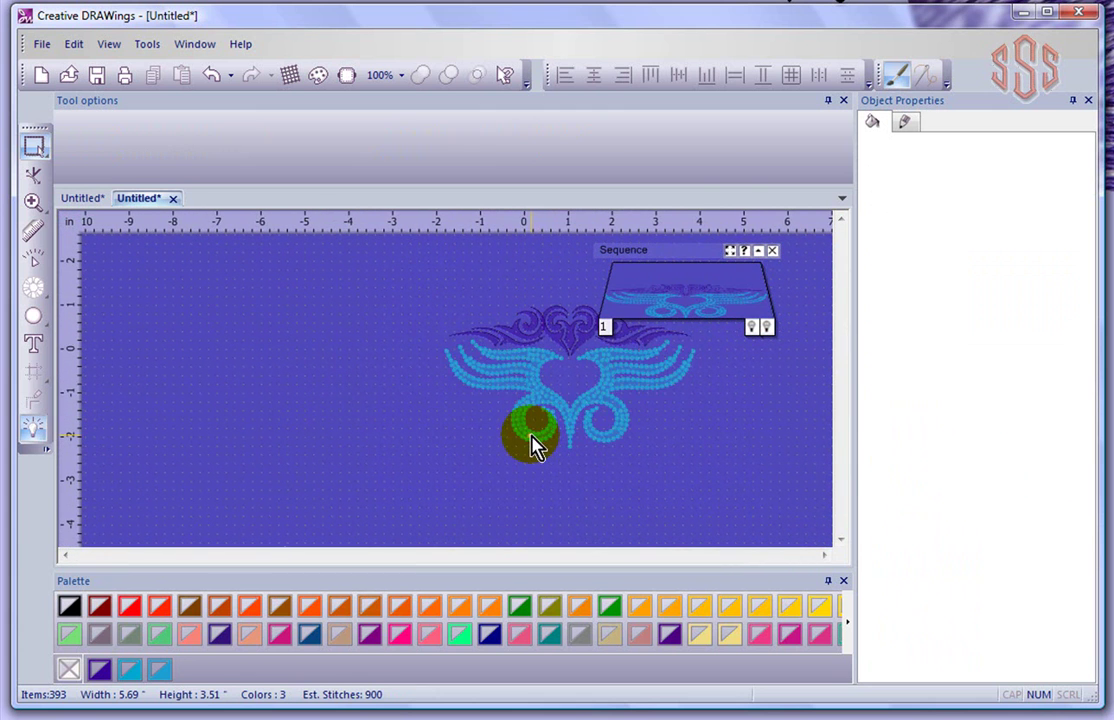
pyautogui.click(531, 444)
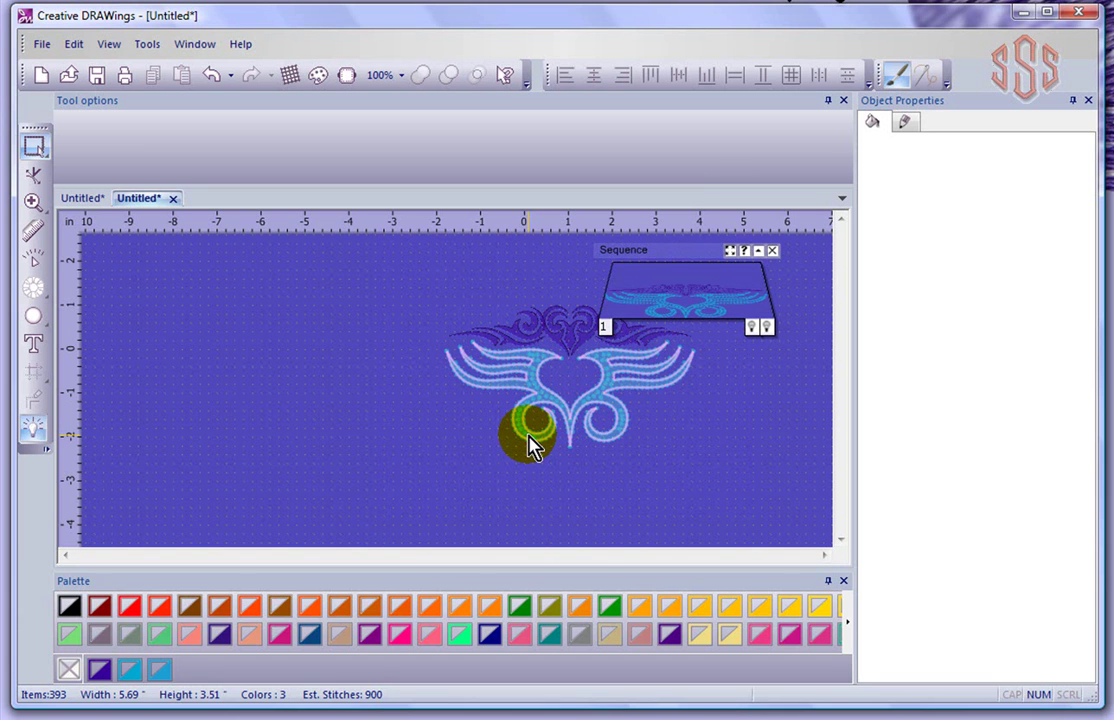
pyautogui.click(449, 421)
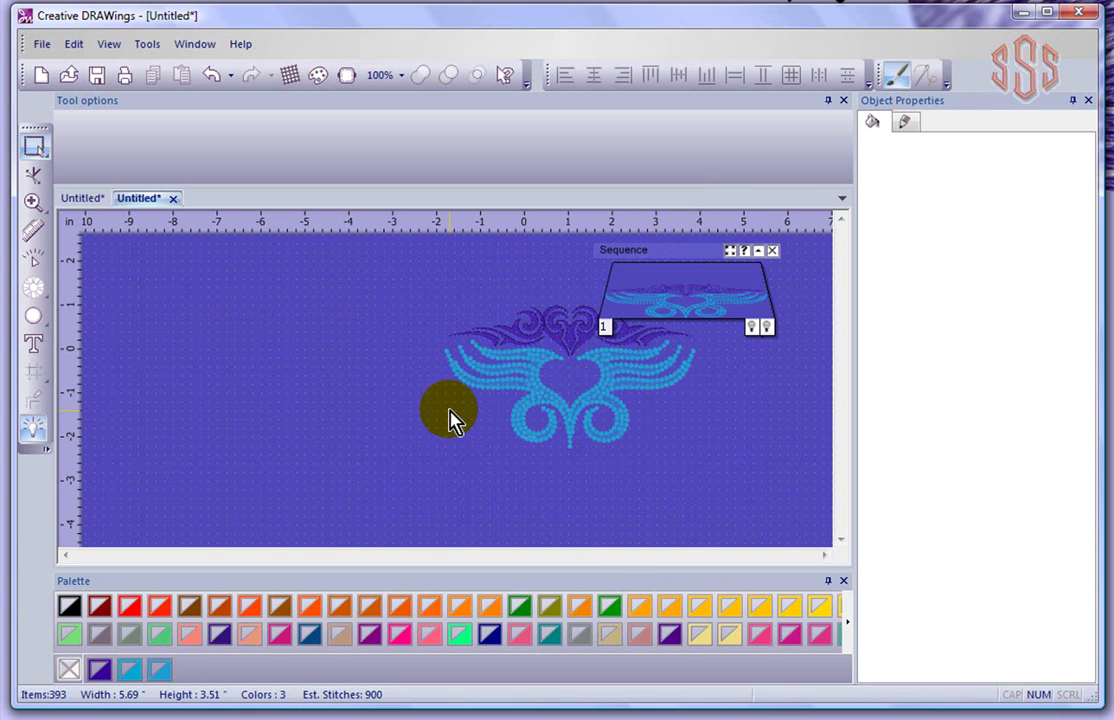
pyautogui.scroll(3, 722, 430)
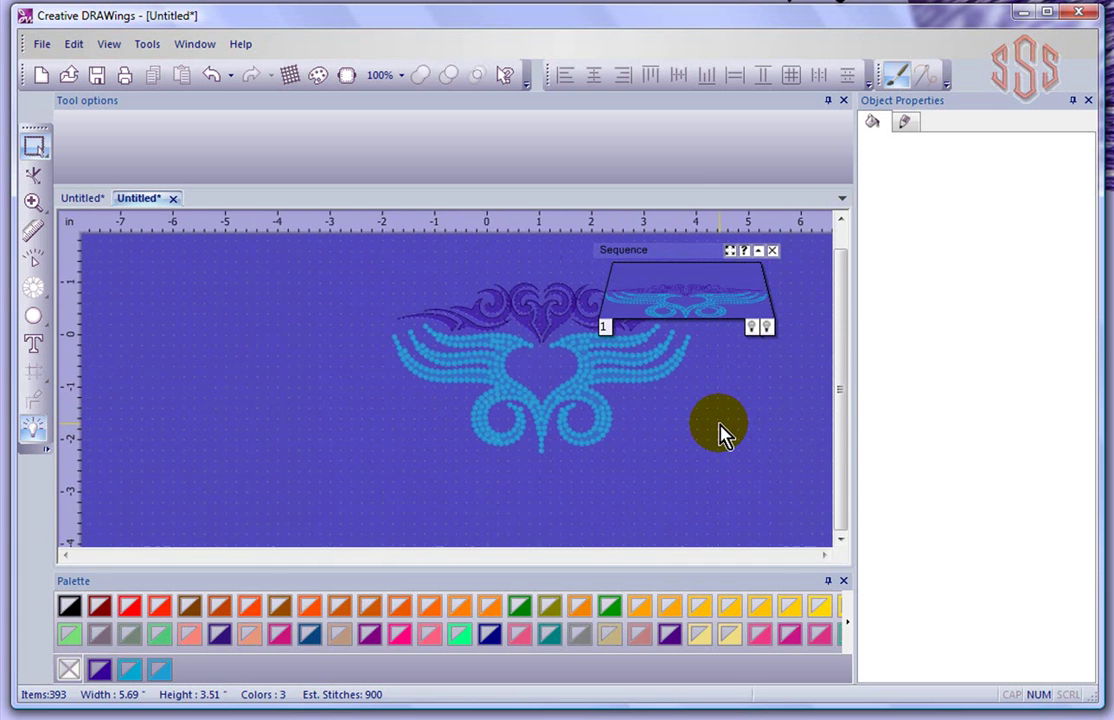
pyautogui.click(35, 160)
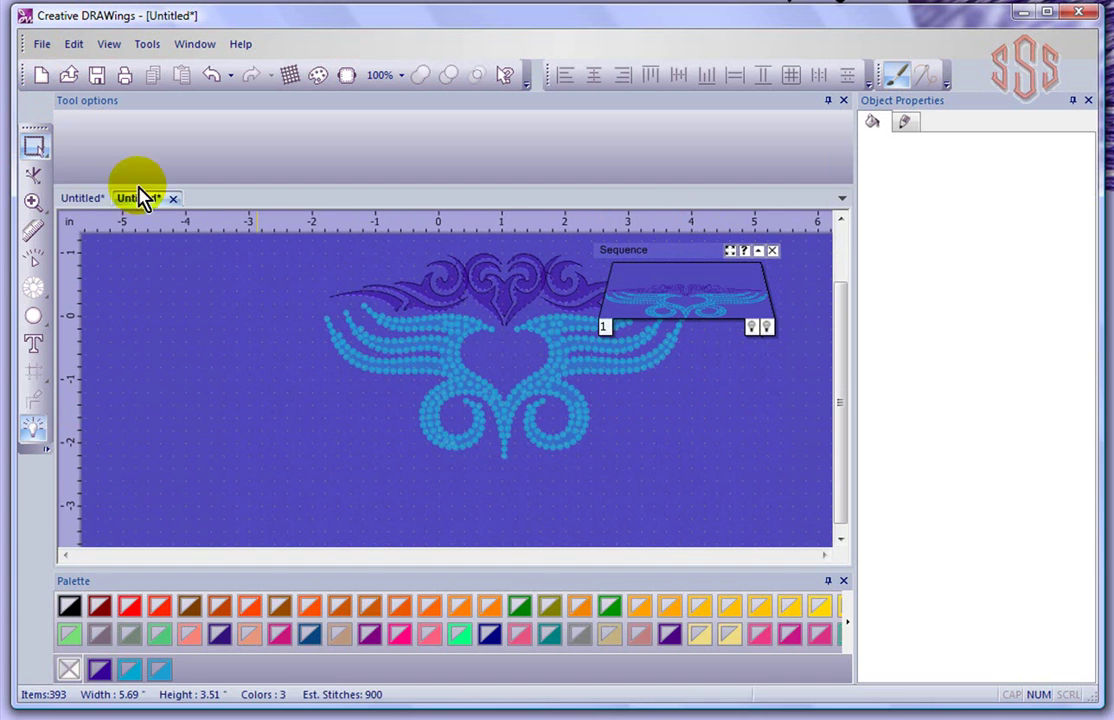
# Switch to the document with the crystal ellipses and draw a new ellipse about 2.65 by 1.47 inches below them
pyautogui.click(75, 199)
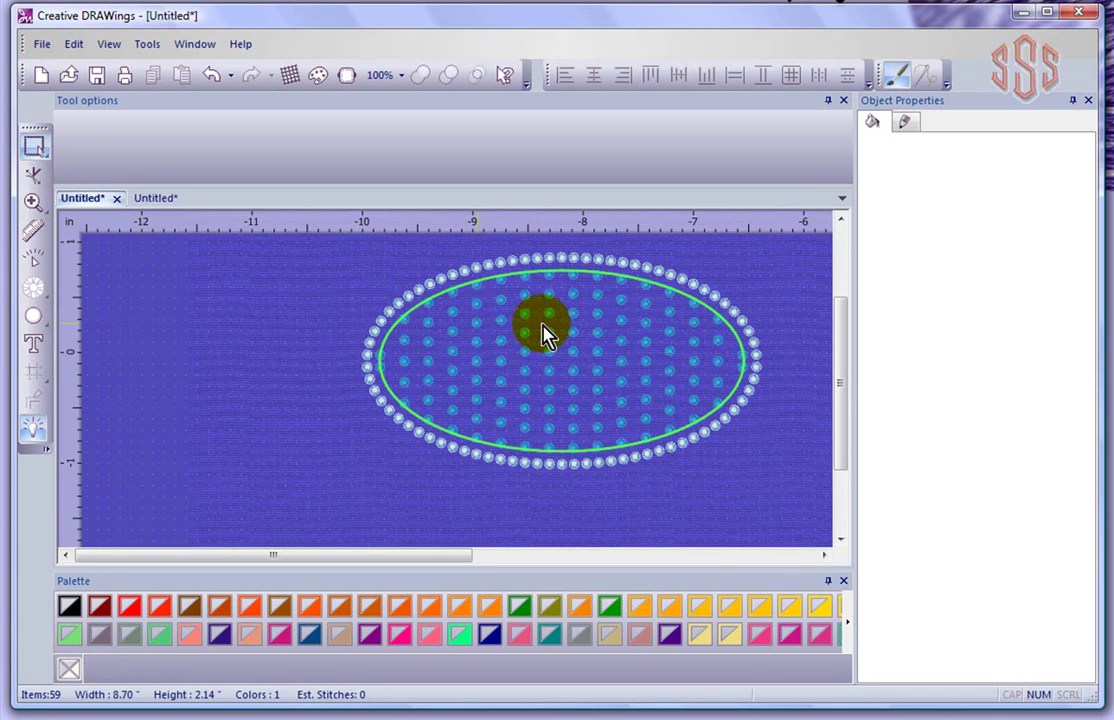
pyautogui.scroll(-3, 205, 350)
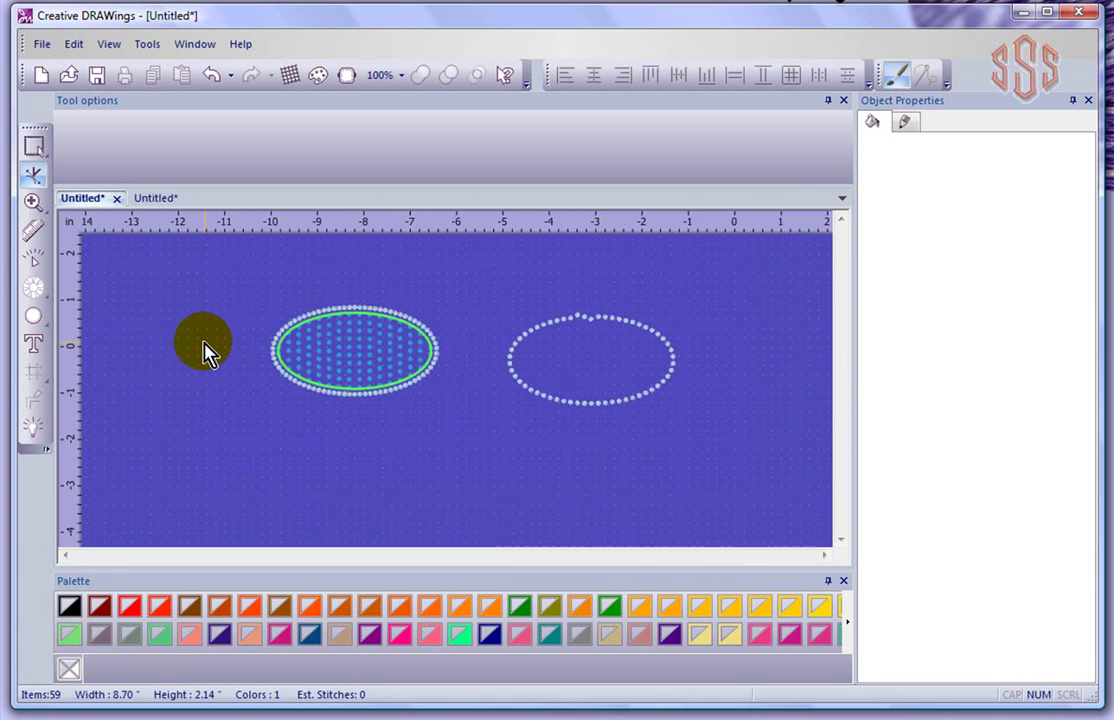
pyautogui.click(34, 317)
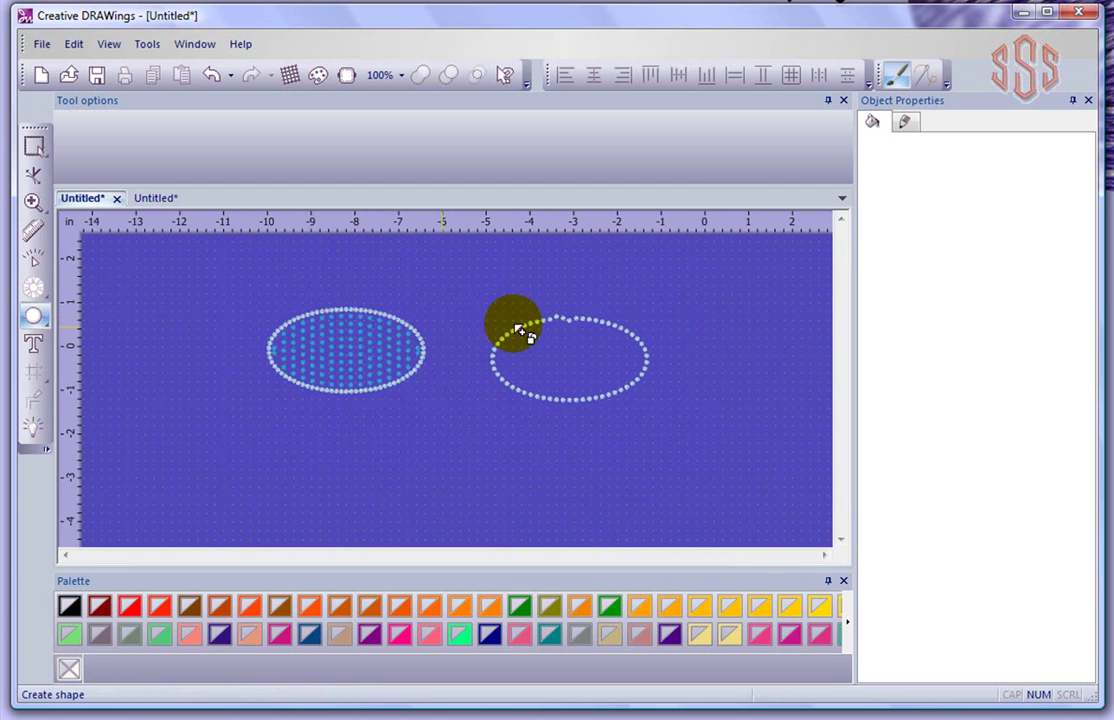
pyautogui.moveTo(410, 445); pyautogui.dragTo(526, 505)
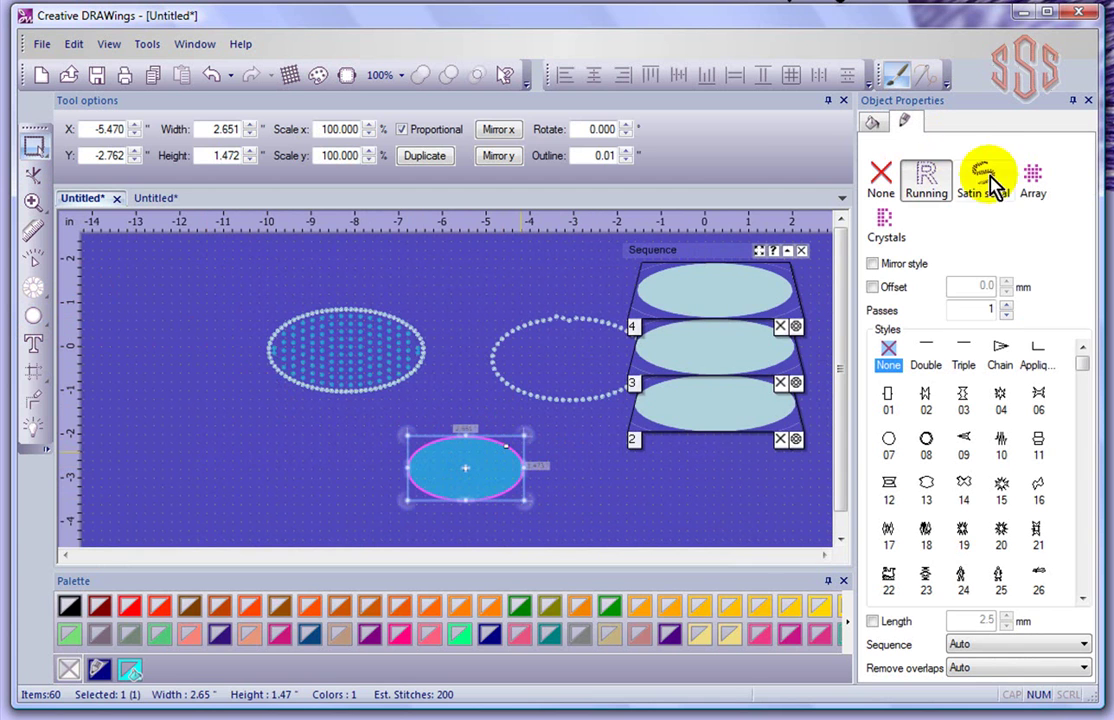
# Apply a Crystals outline and a Crystal fill to the new ellipse
pyautogui.click(885, 228)
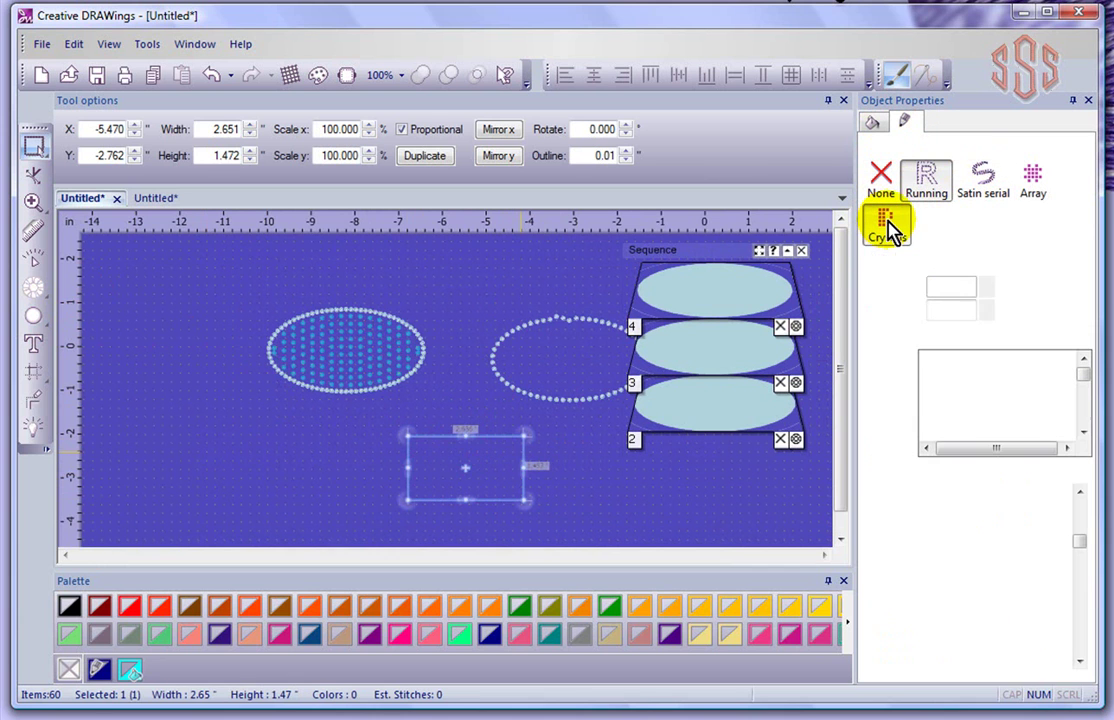
pyautogui.click(871, 122)
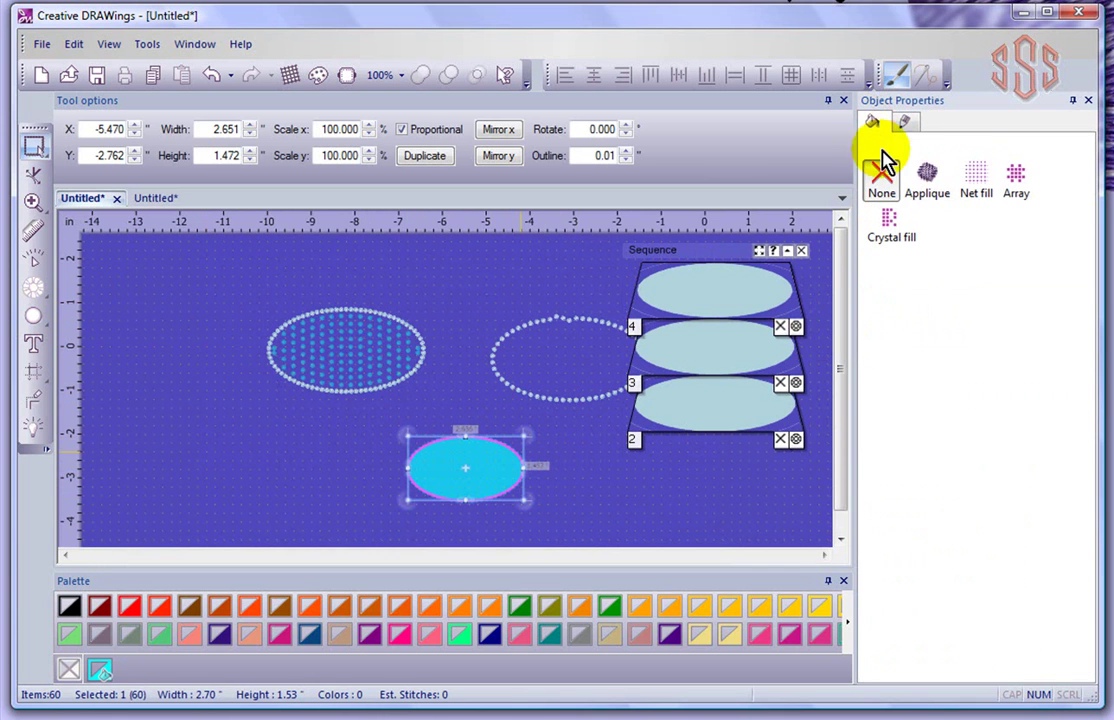
pyautogui.click(890, 226)
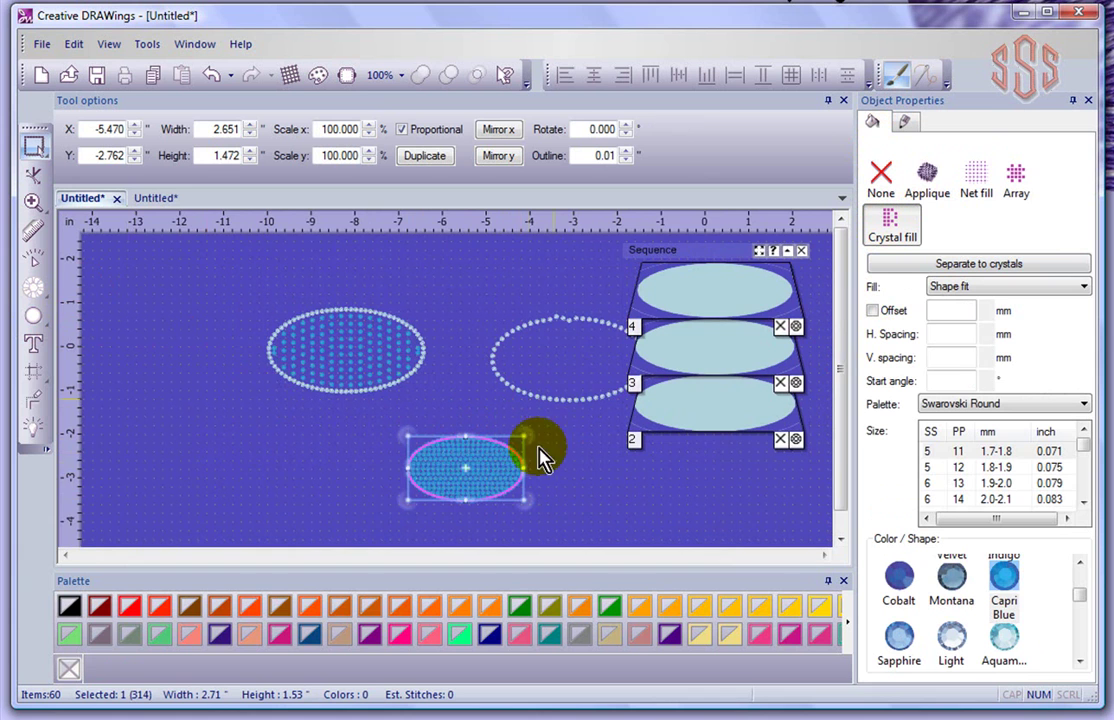
# Set the crystal colour of the new ellipse's fill to Emerald
pyautogui.scroll(2, 520, 468)
pyautogui.scroll(1, 520, 468)
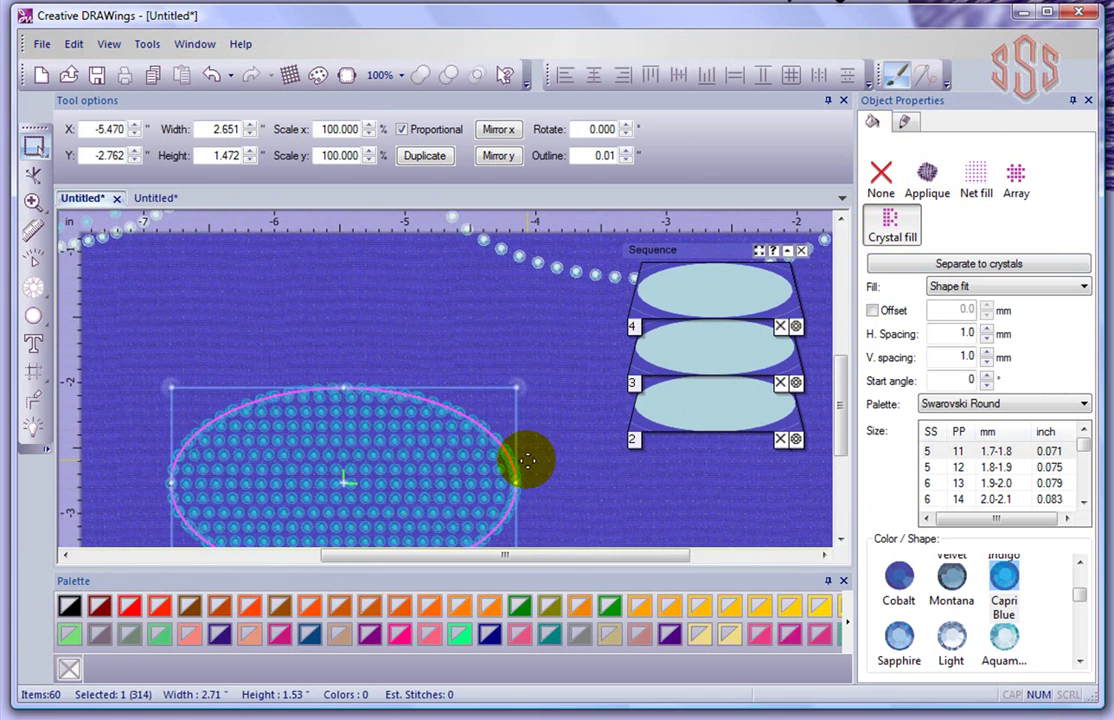
pyautogui.click(1080, 661)
pyautogui.click(1080, 661)
pyautogui.click(1080, 661)
pyautogui.click(1080, 661)
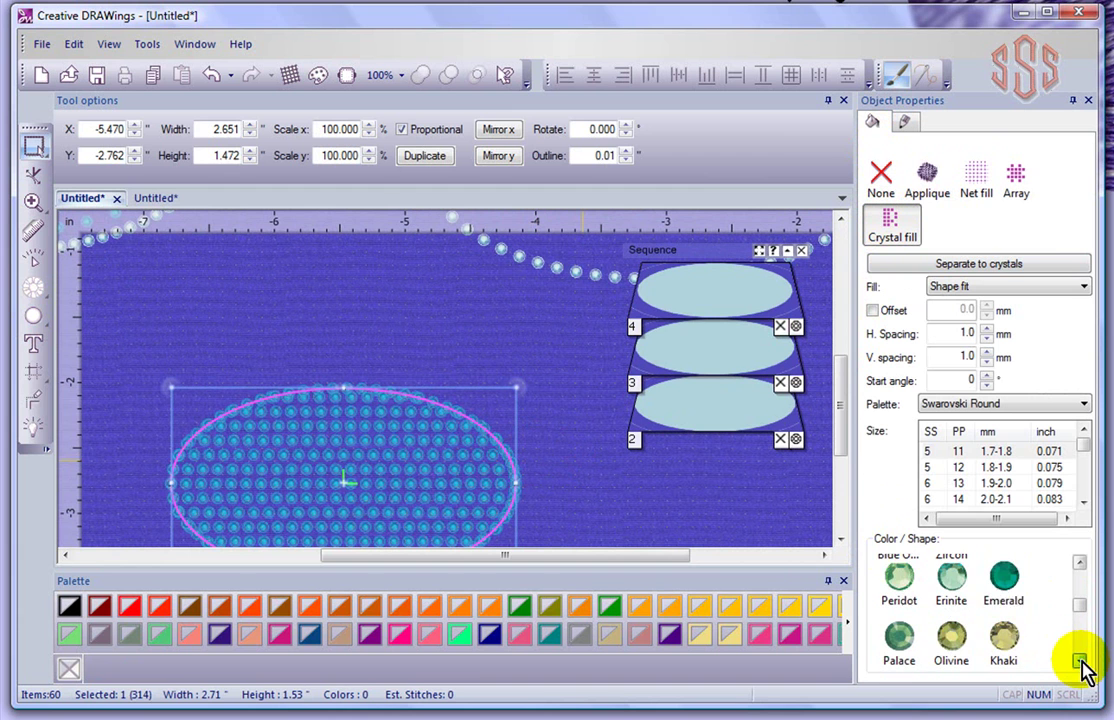
pyautogui.click(1005, 585)
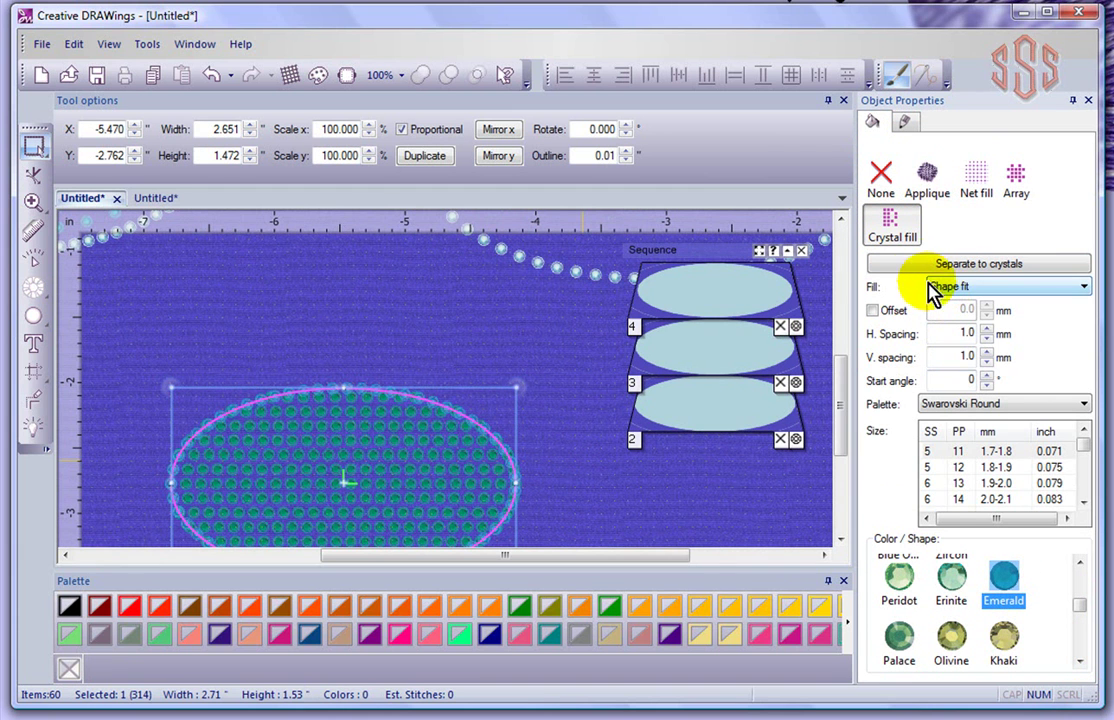
# Change the pattern of the ellipse's emerald crystal fill to Rectangle
pyautogui.click(958, 295)
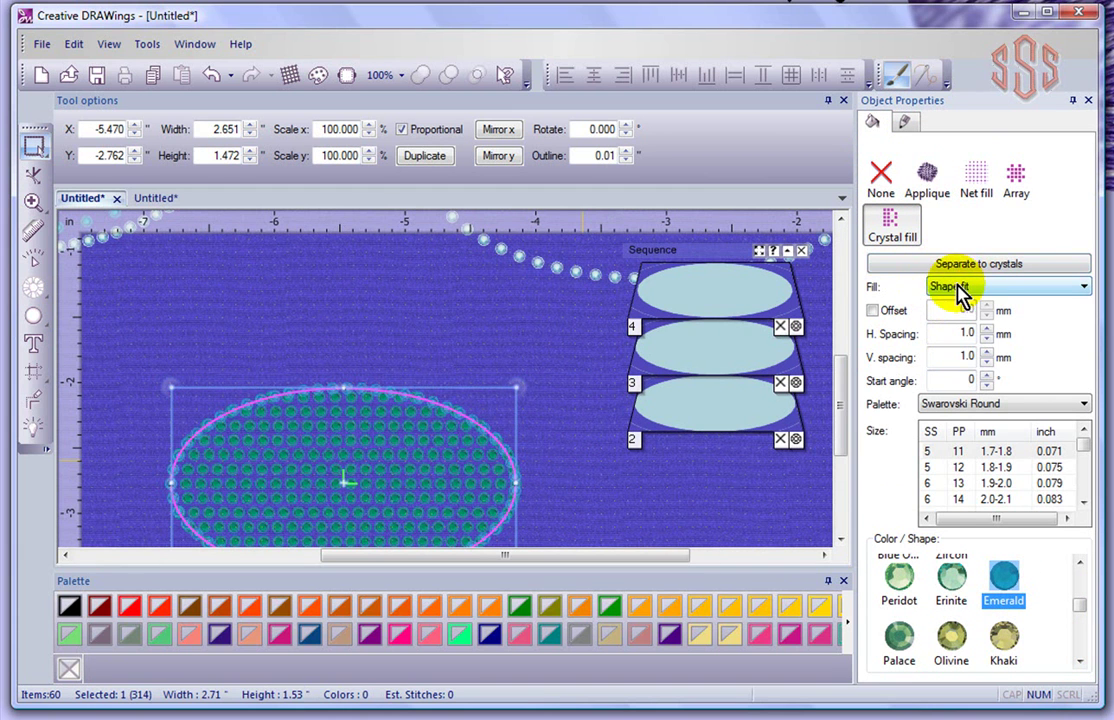
pyautogui.click(962, 292)
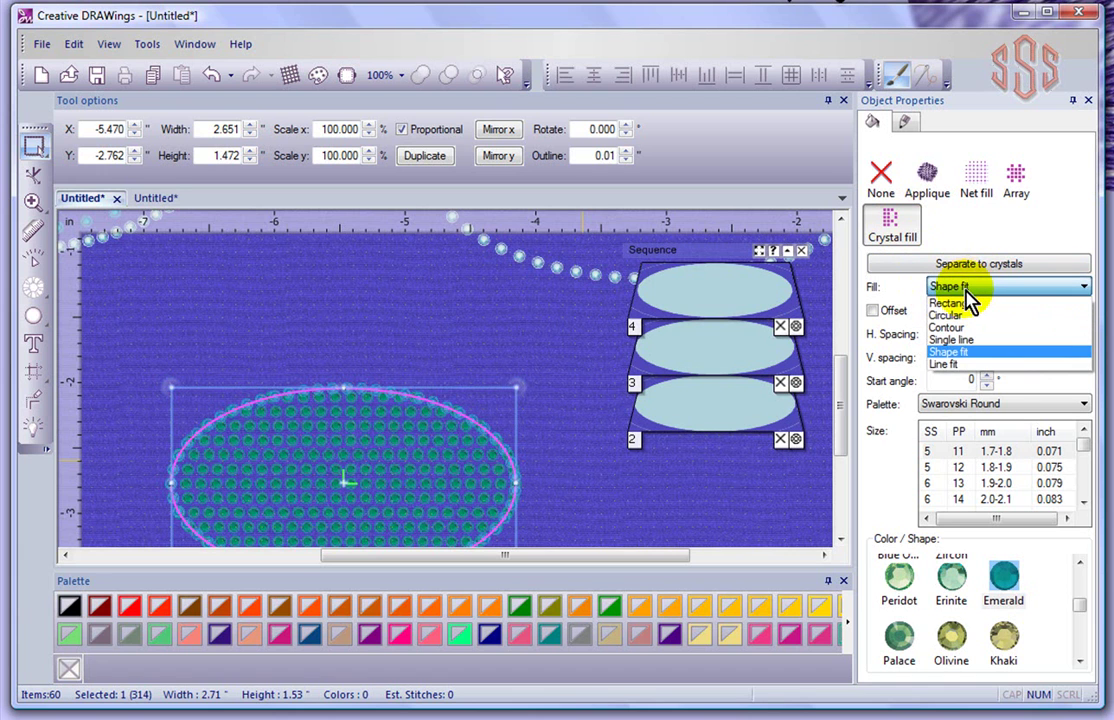
pyautogui.click(955, 303)
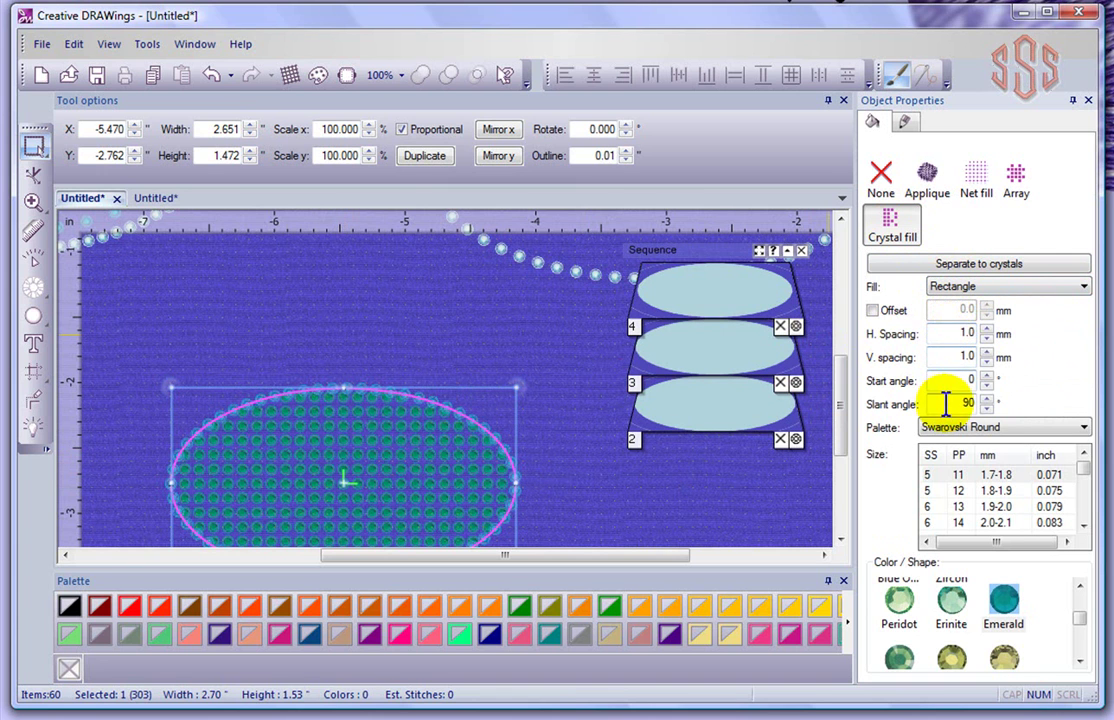
# Reshape the fill grid through its nodes to start angle 21°, slant angle 71°, horizontal spacing 1.5 mm and vertical spacing 1.4 mm
pyautogui.click(33, 177)
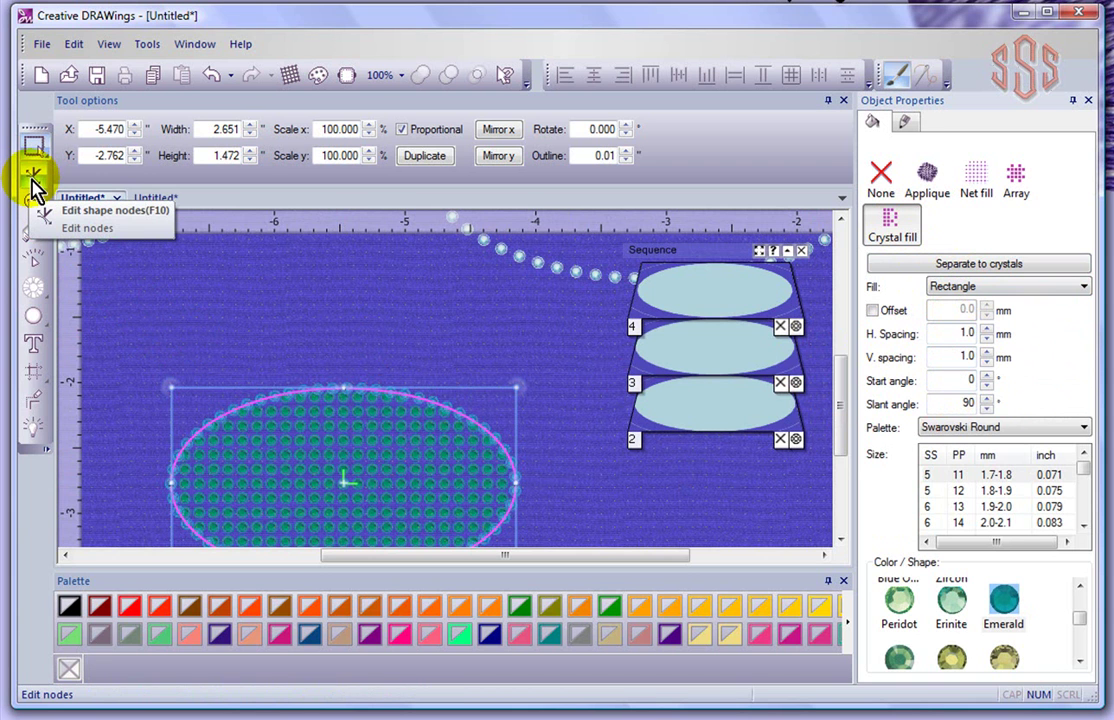
pyautogui.click(35, 186)
pyautogui.scroll(4, 336, 453)
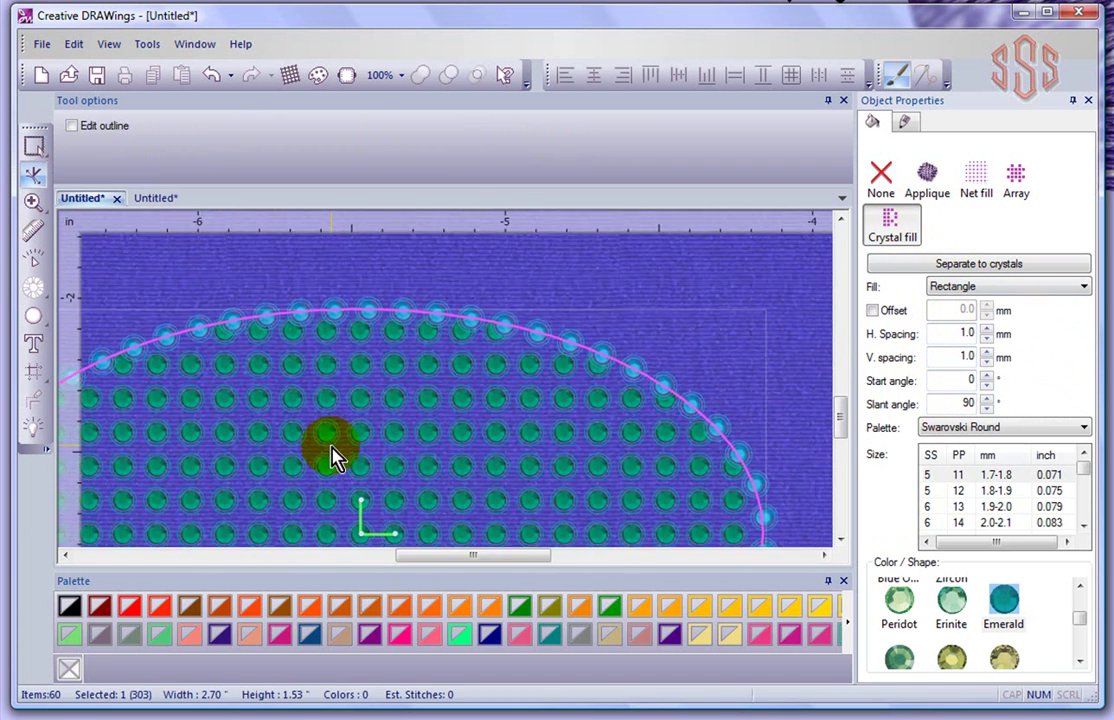
pyautogui.scroll(1, 336, 455)
pyautogui.click(840, 545)
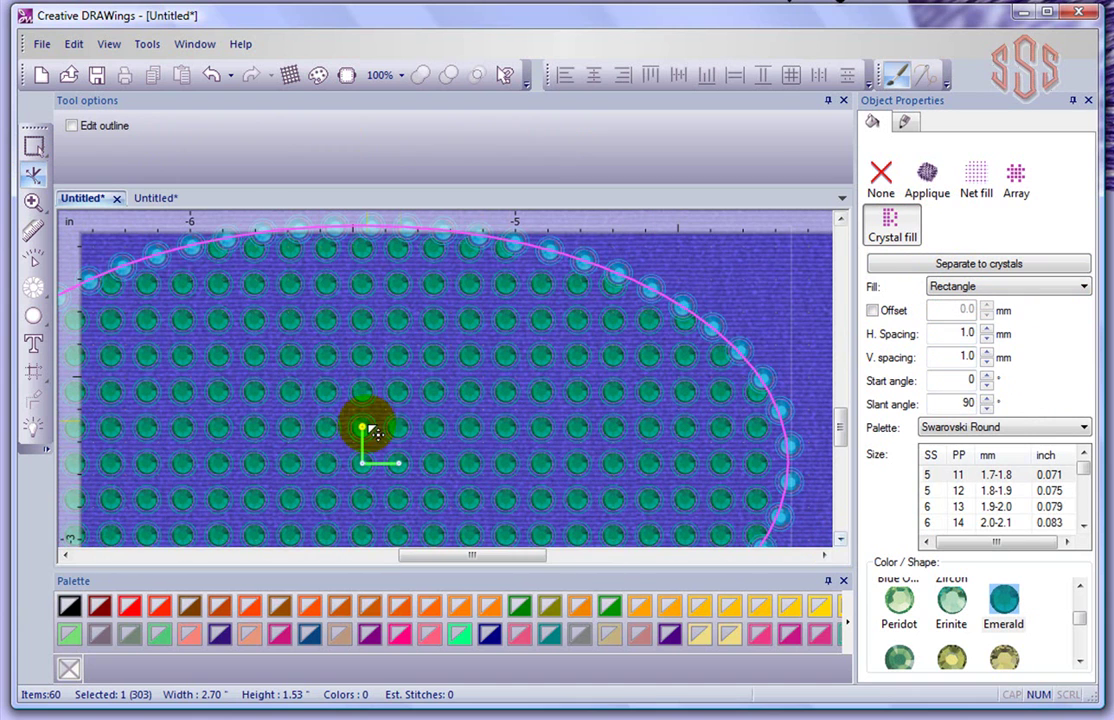
pyautogui.moveTo(365, 429); pyautogui.dragTo(377, 426)
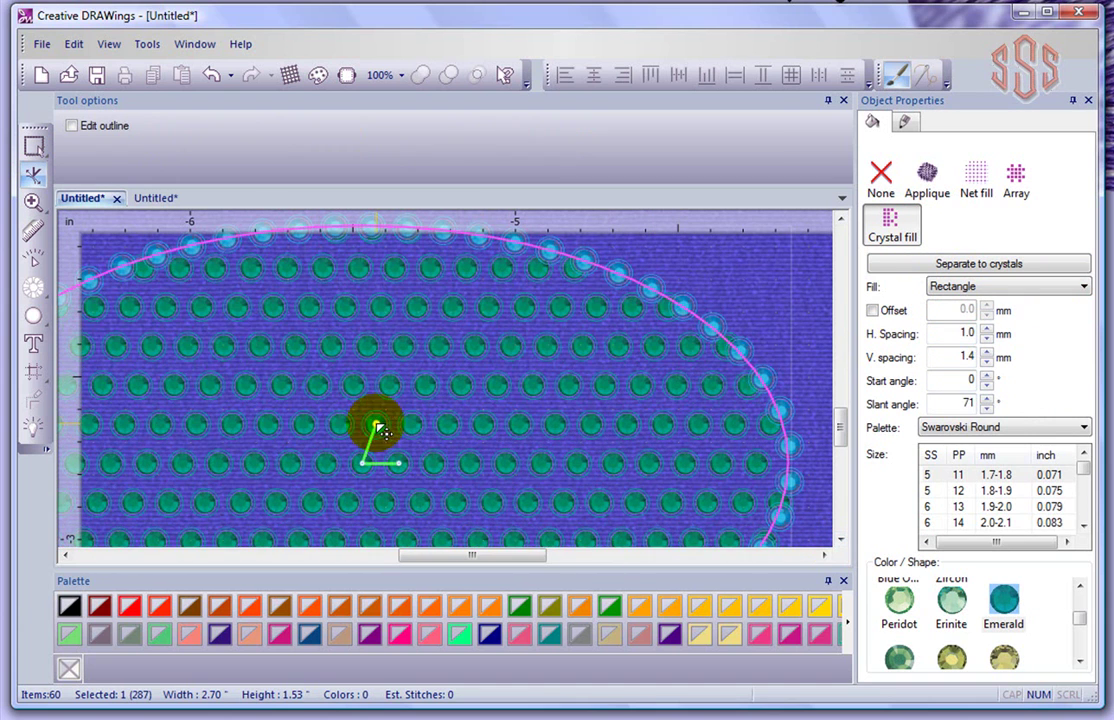
pyautogui.moveTo(404, 470); pyautogui.dragTo(408, 458)
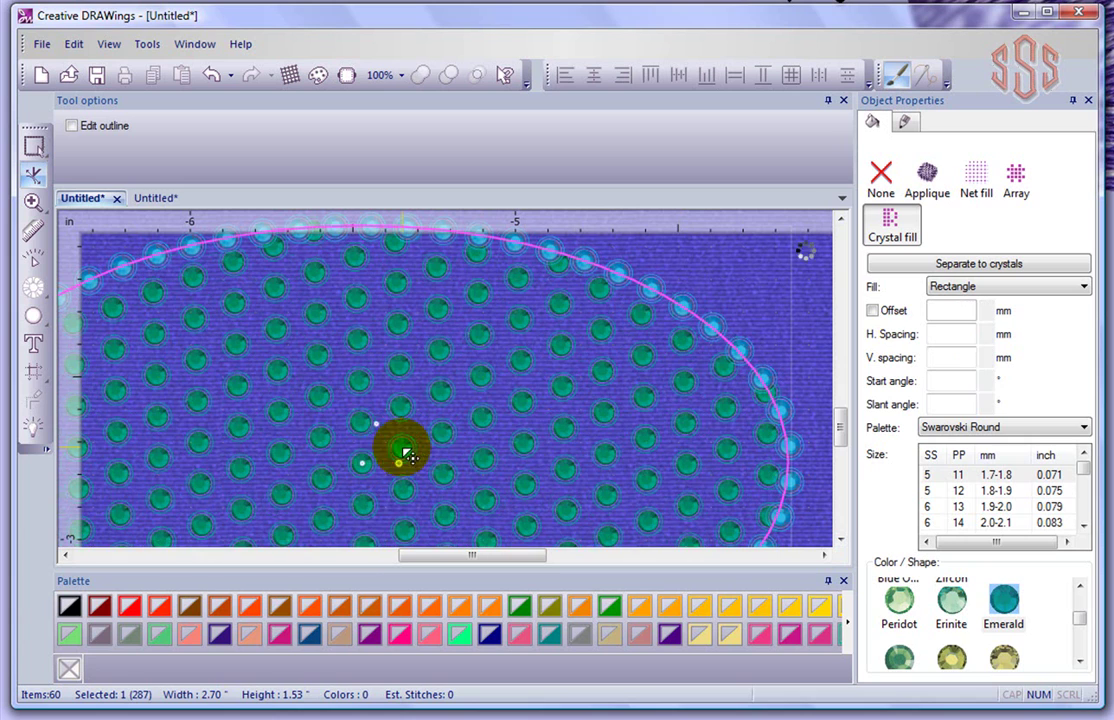
pyautogui.scroll(-5, 505, 415)
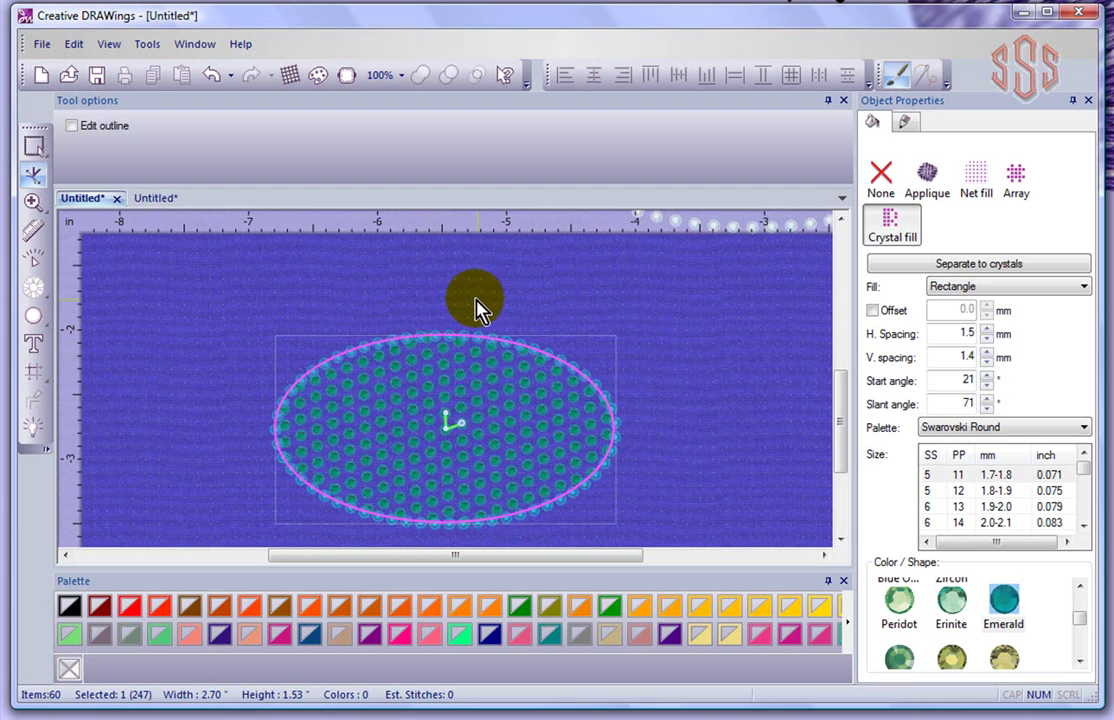
# Turn on the display of overlapping crystals and inspect the marked crystals along the ellipse's upper edge
pyautogui.click(477, 304)
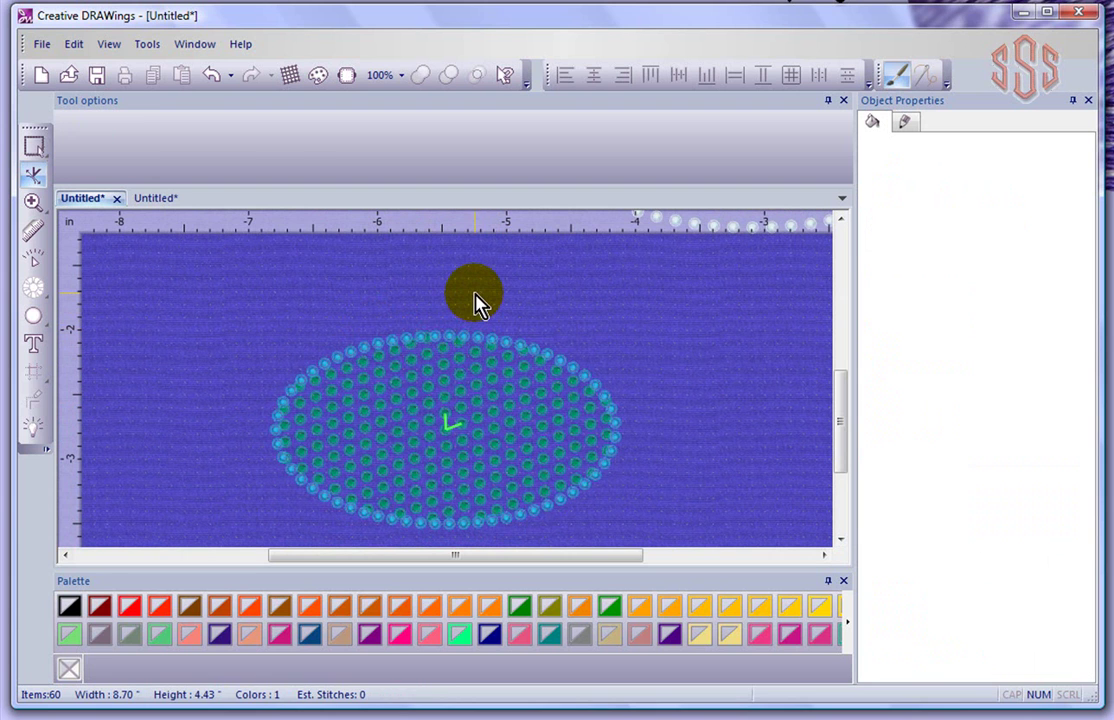
pyautogui.click(108, 50)
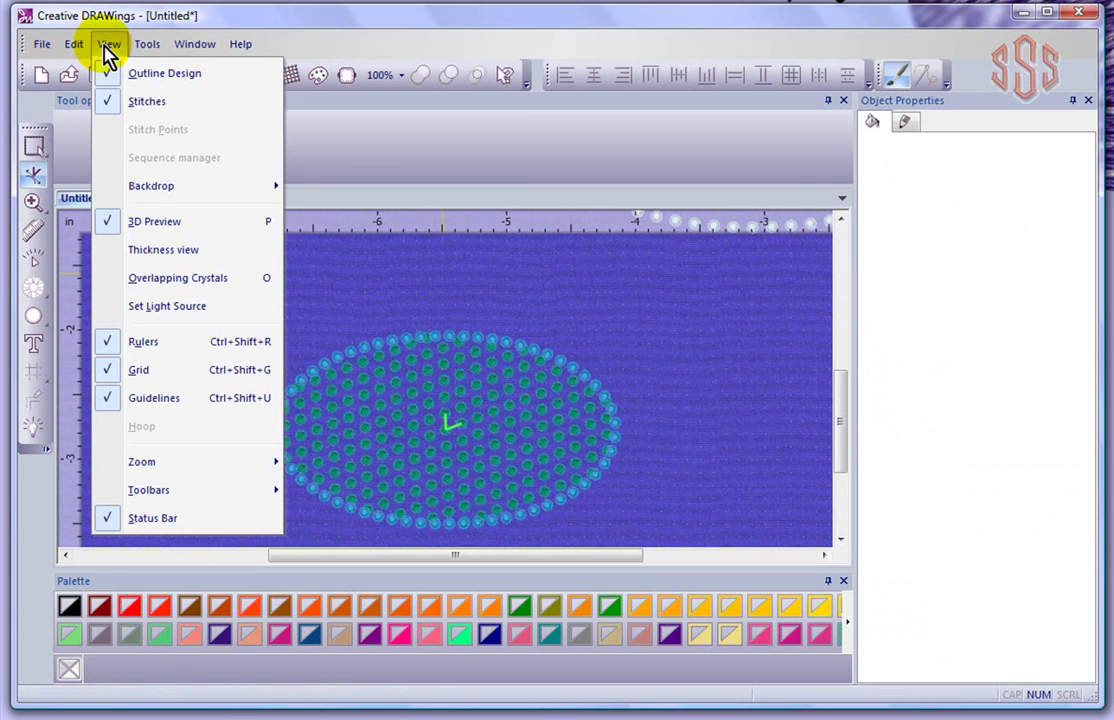
pyautogui.click(205, 284)
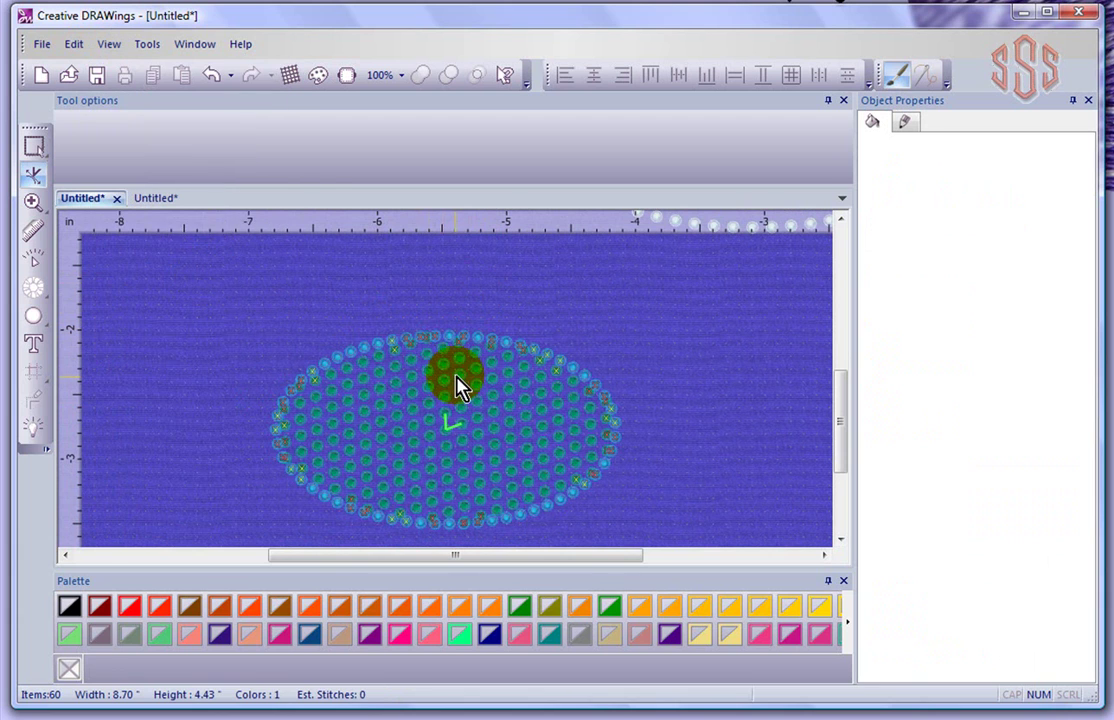
pyautogui.scroll(5, 455, 385)
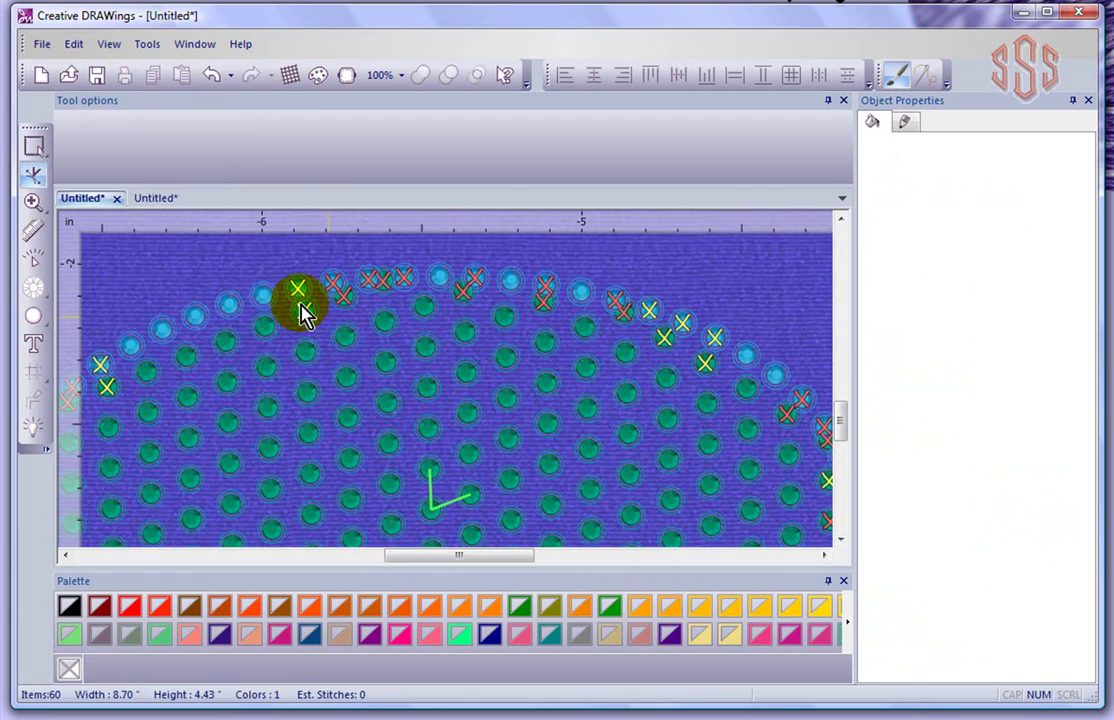
pyautogui.scroll(5, 311, 291)
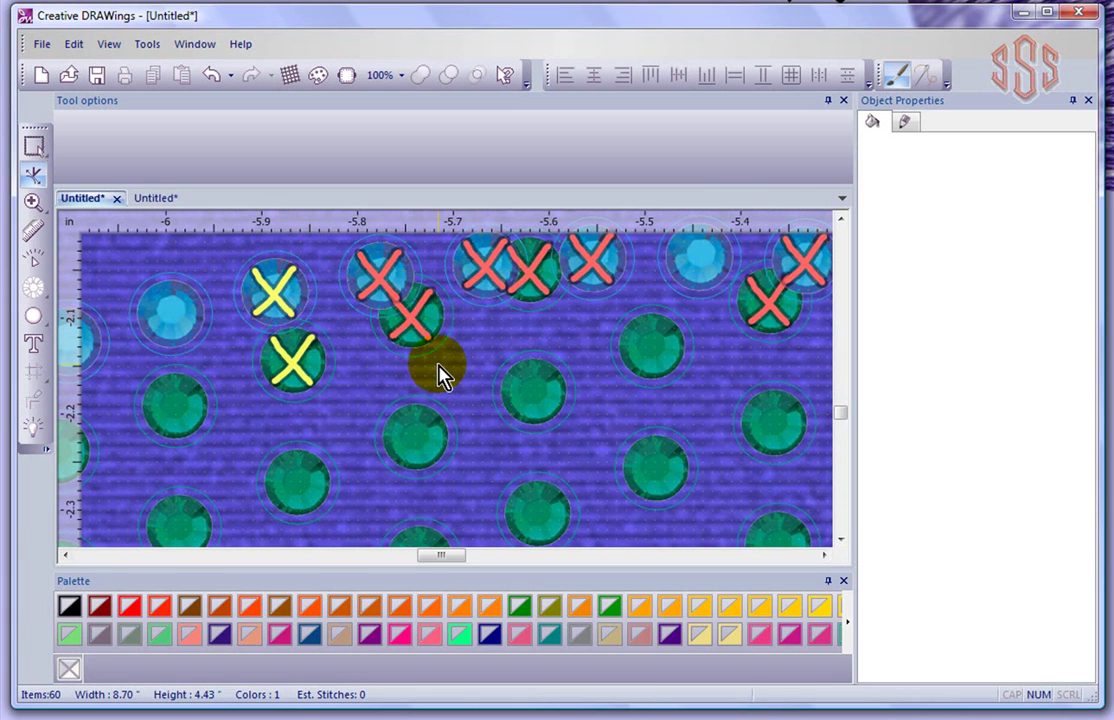
# Separate the ellipse's emerald crystal fill into individual crystals
pyautogui.scroll(-3, 440, 375)
pyautogui.click(435, 405)
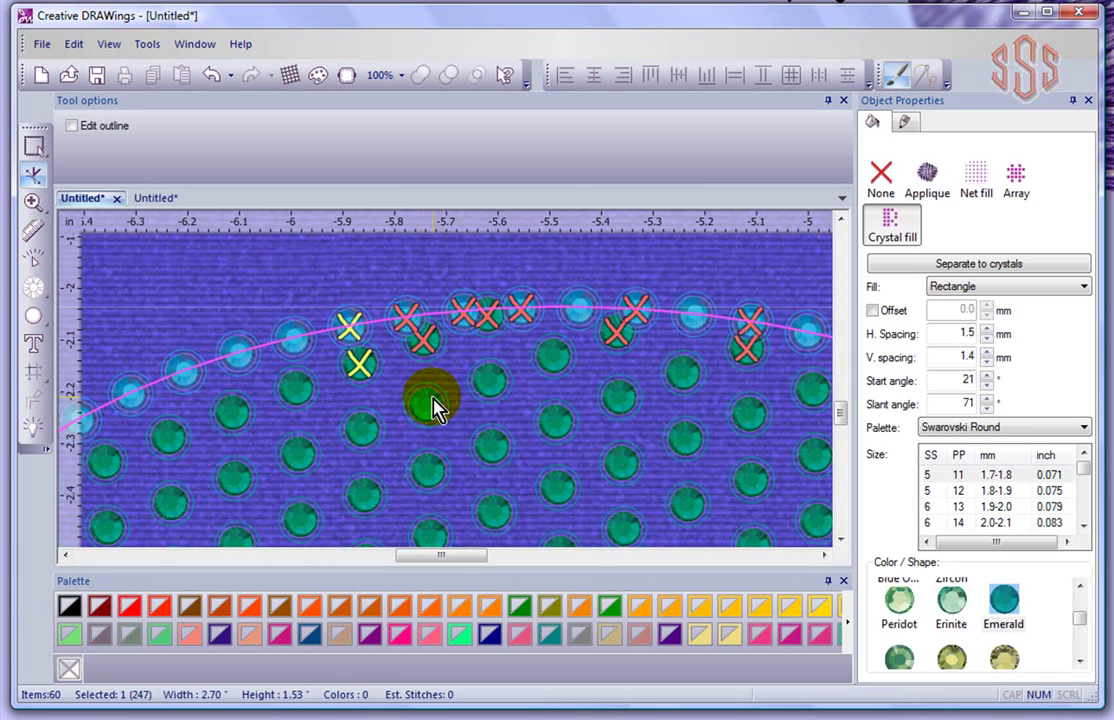
pyautogui.click(945, 266)
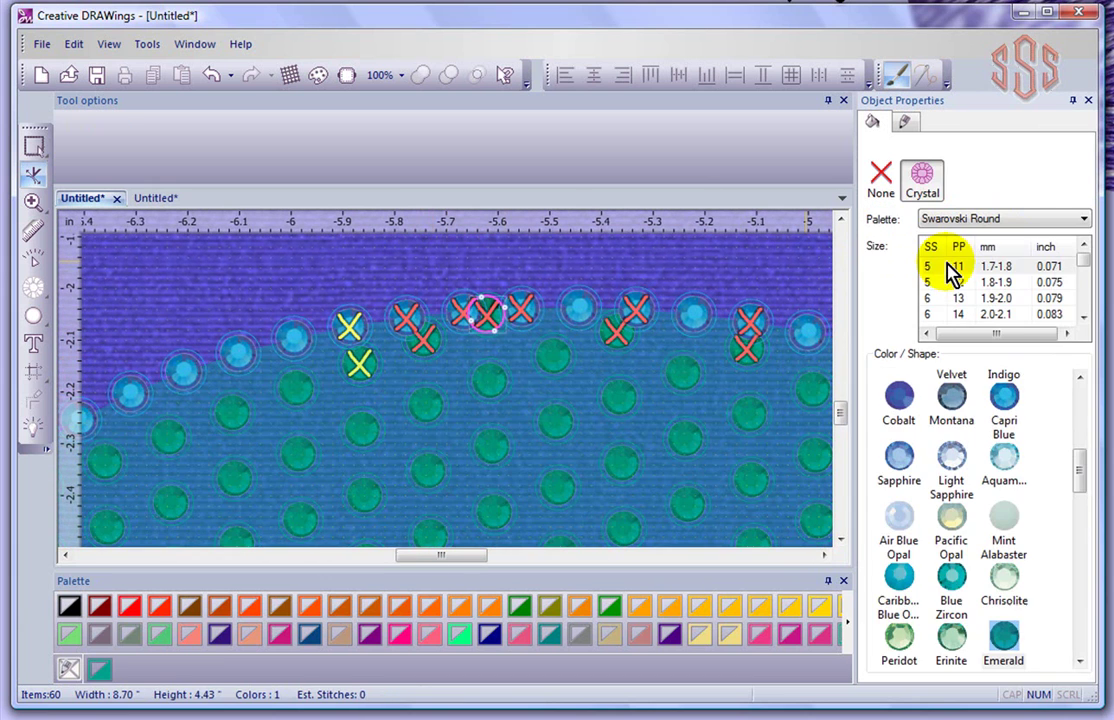
# Select the single emerald crystal marked with a yellow X near the ellipse's upper edge and inspect it closely
pyautogui.click(377, 400)
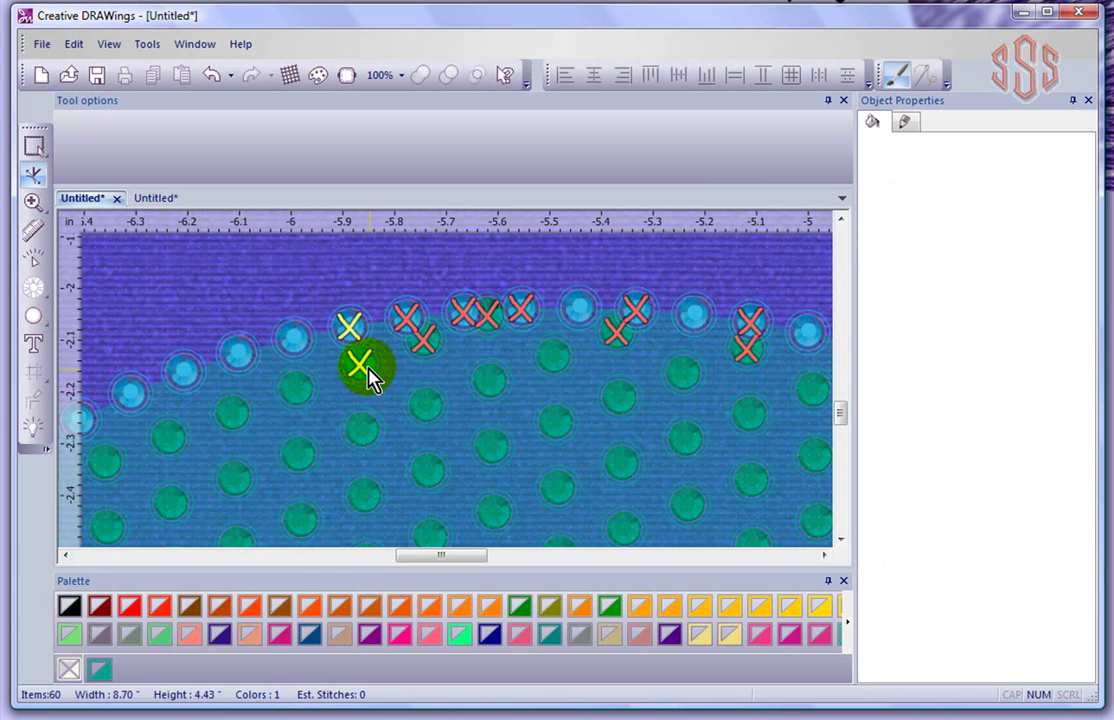
pyautogui.click(360, 366)
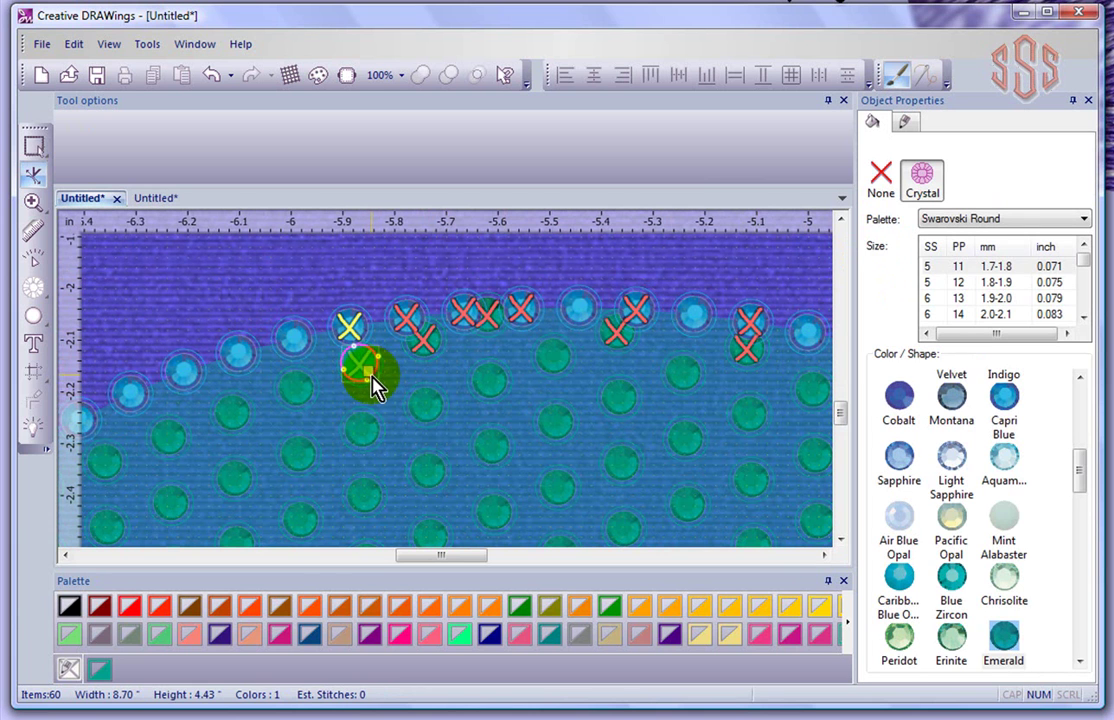
pyautogui.click(378, 377)
pyautogui.click(372, 378)
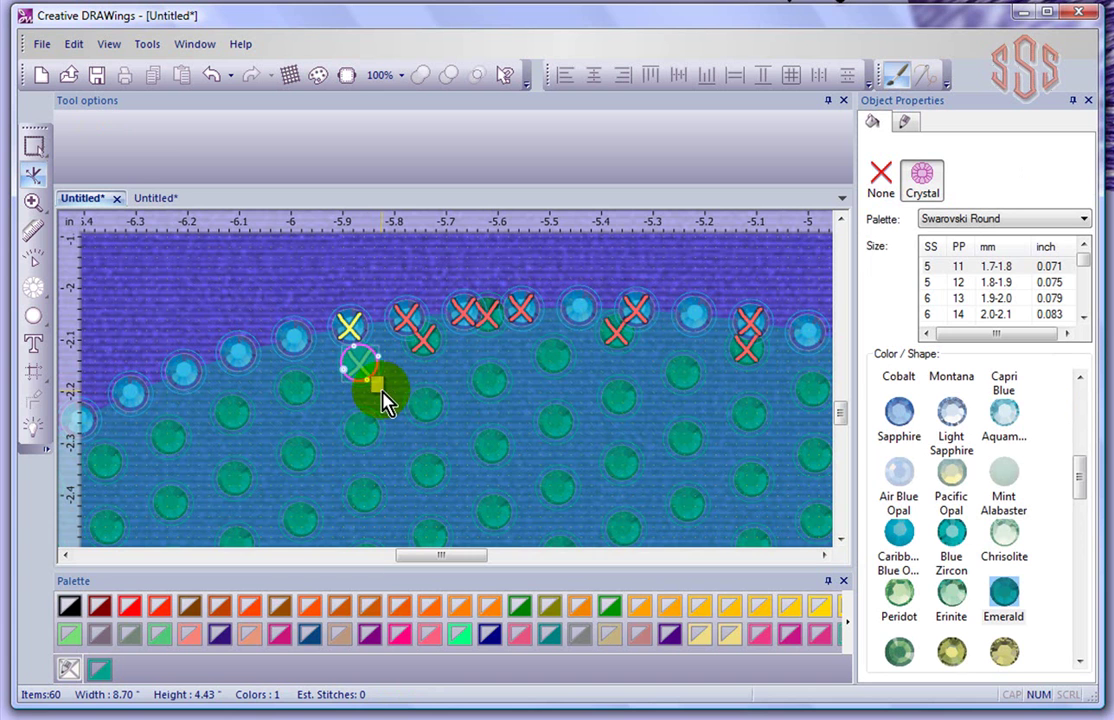
pyautogui.scroll(4, 368, 378)
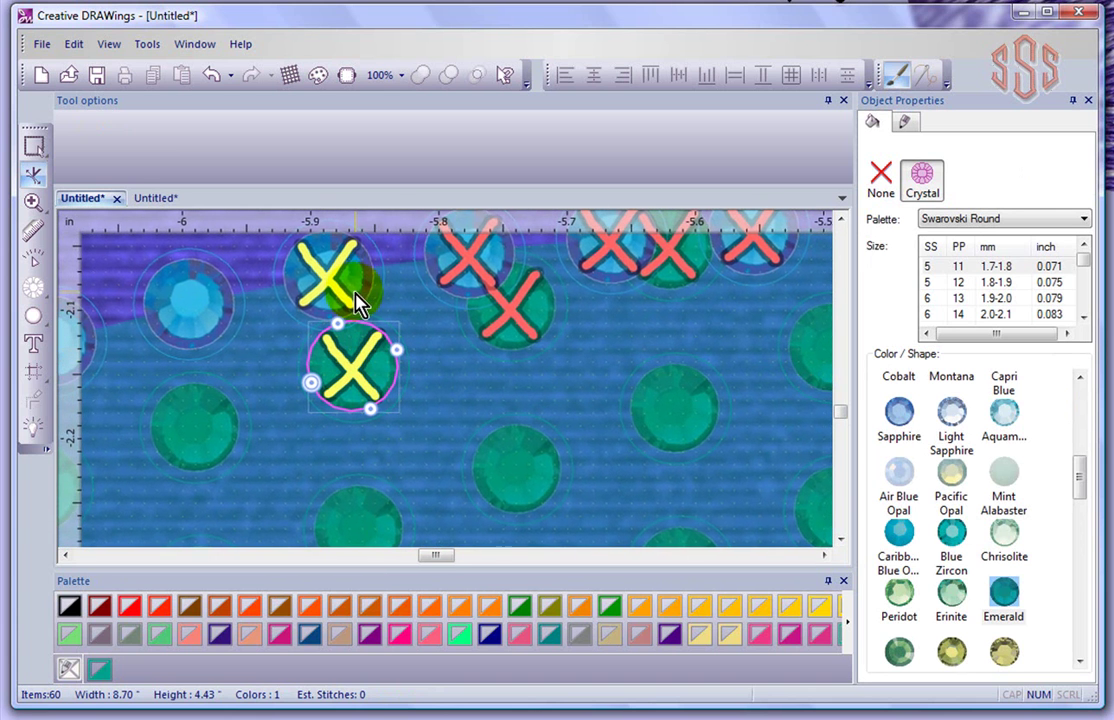
# Select the ellipse's Capri Blue crystal outline and view the whole ellipse
pyautogui.click(310, 281)
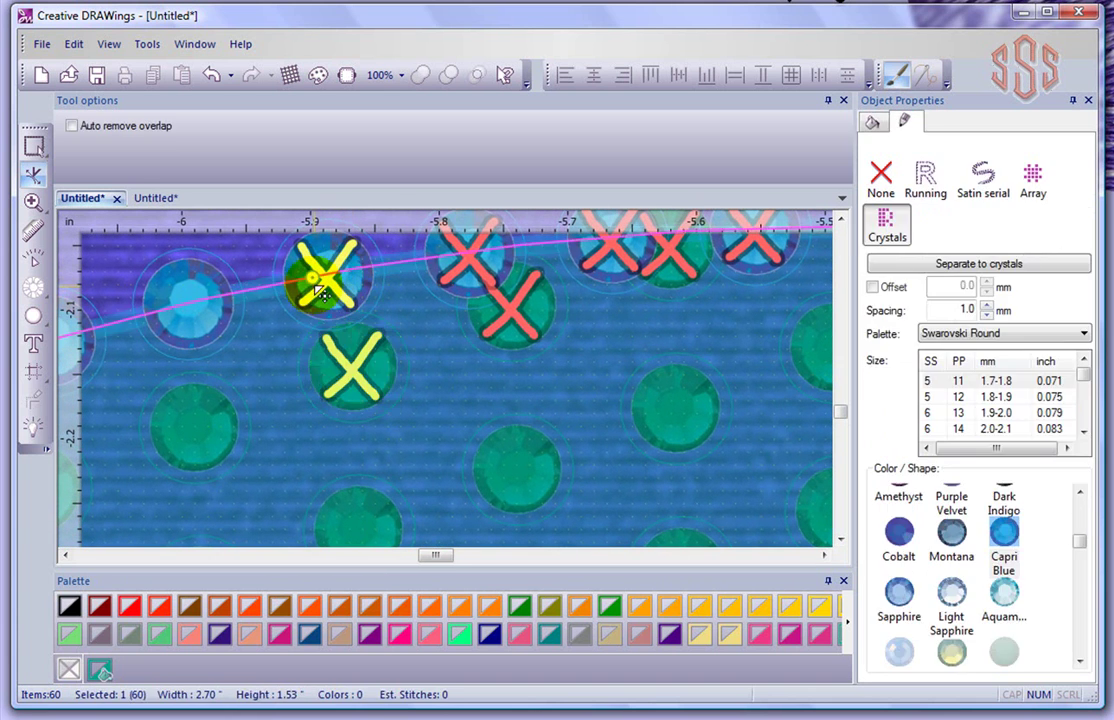
pyautogui.scroll(-3, 345, 375)
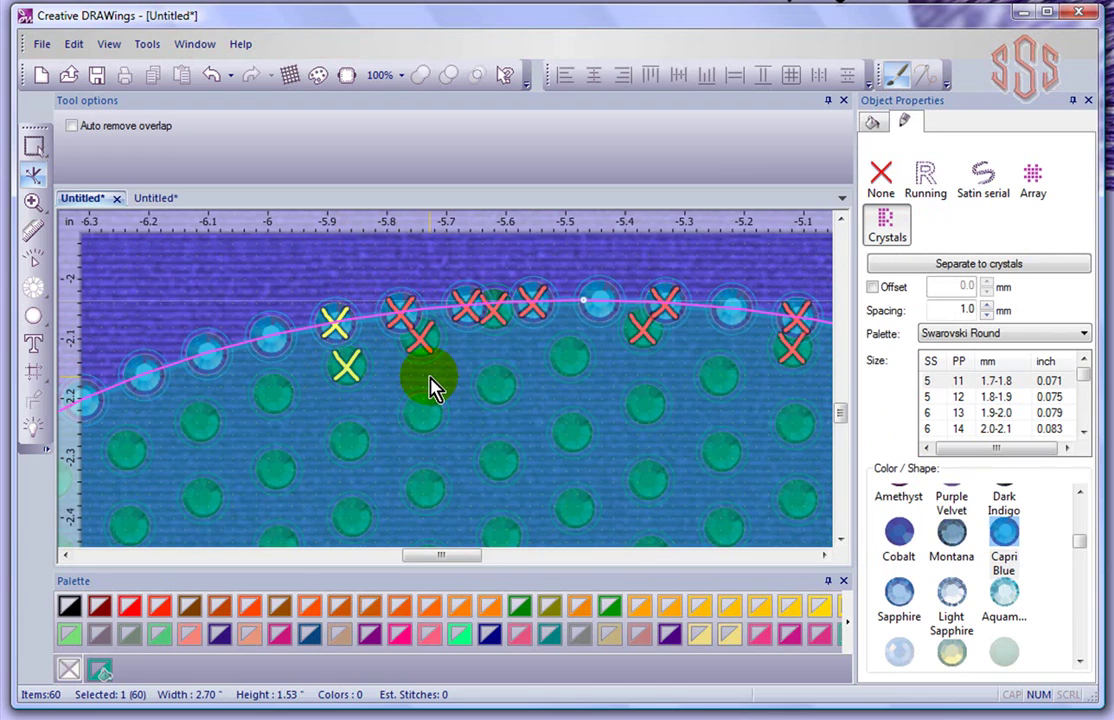
pyautogui.scroll(-5, 432, 388)
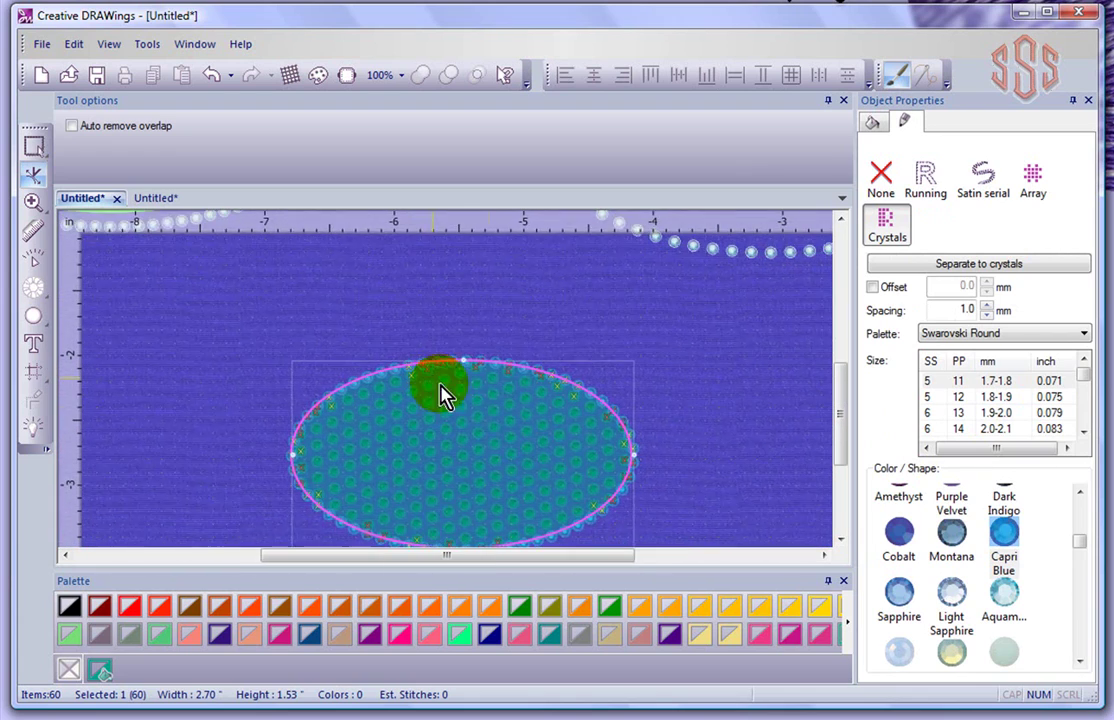
pyautogui.scroll(-1, 490, 418)
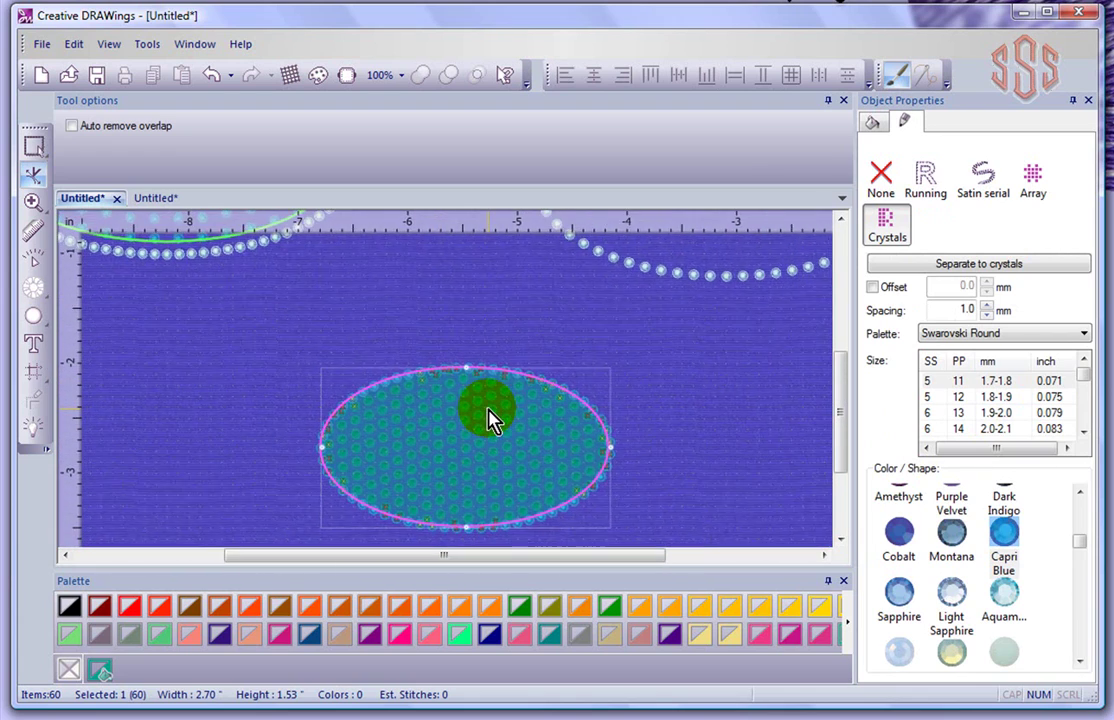